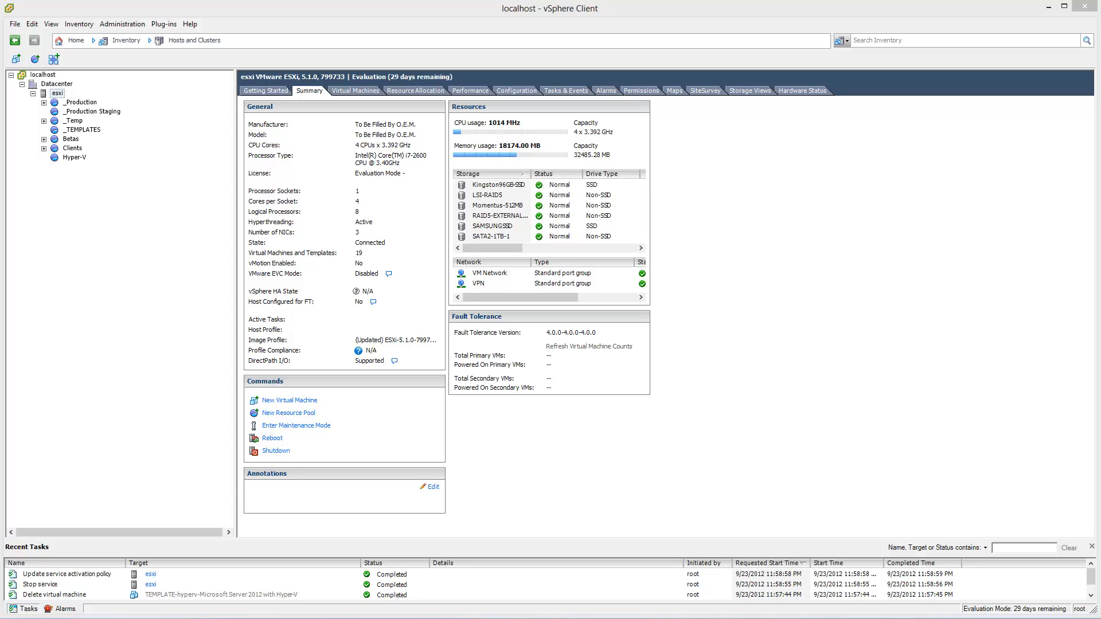
- Review the Hyper-V Server 2012 ISO file names in the Notepad note and put the note away
drag(495, 618, 498, 293)
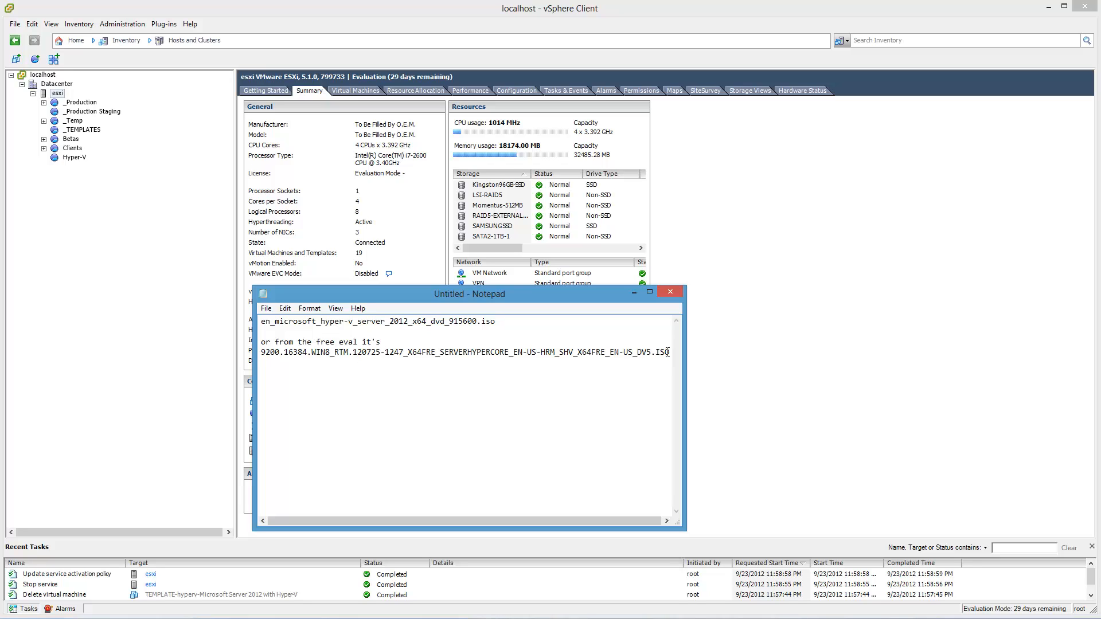
drag(668, 352, 261, 321)
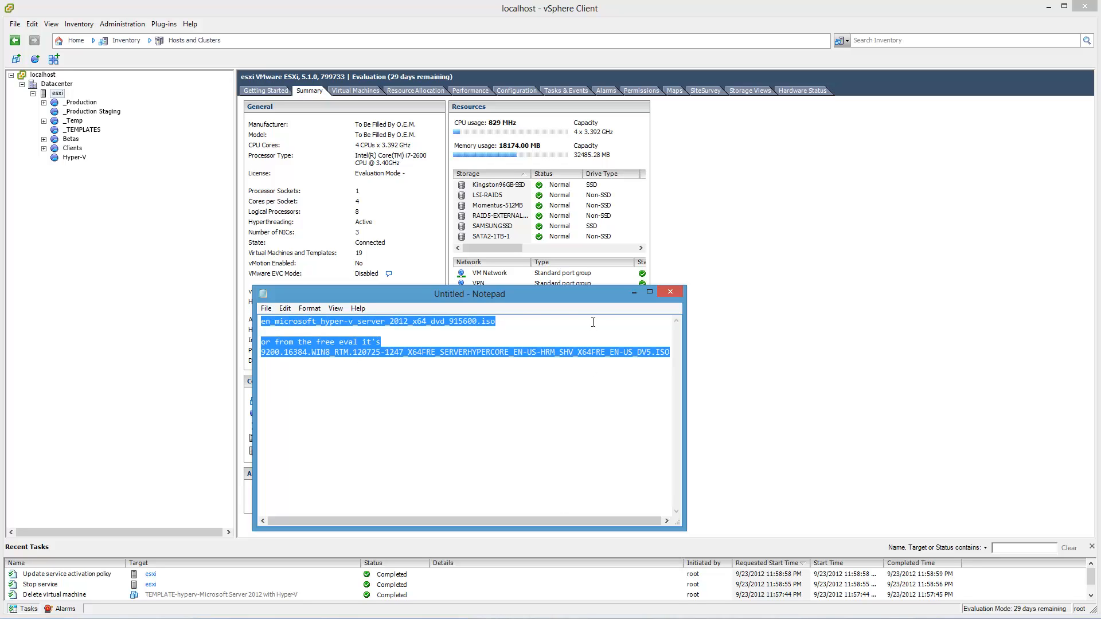
drag(588, 298, 590, 618)
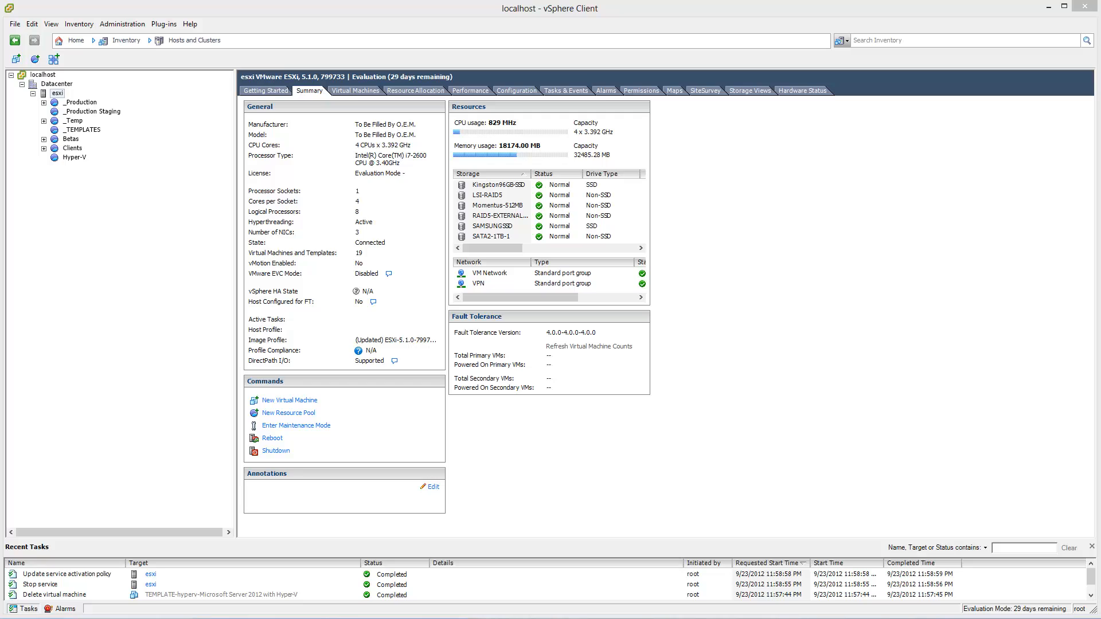
- Start the SSH service in the esxi host's security profile and confirm the service properties
click(342, 101)
click(58, 94)
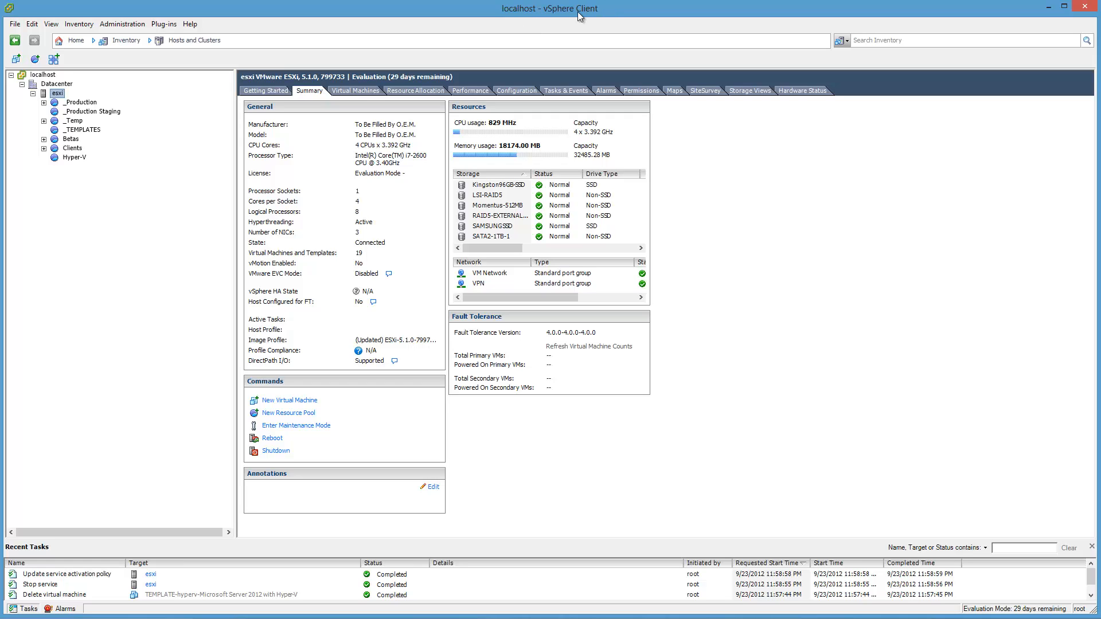
click(528, 91)
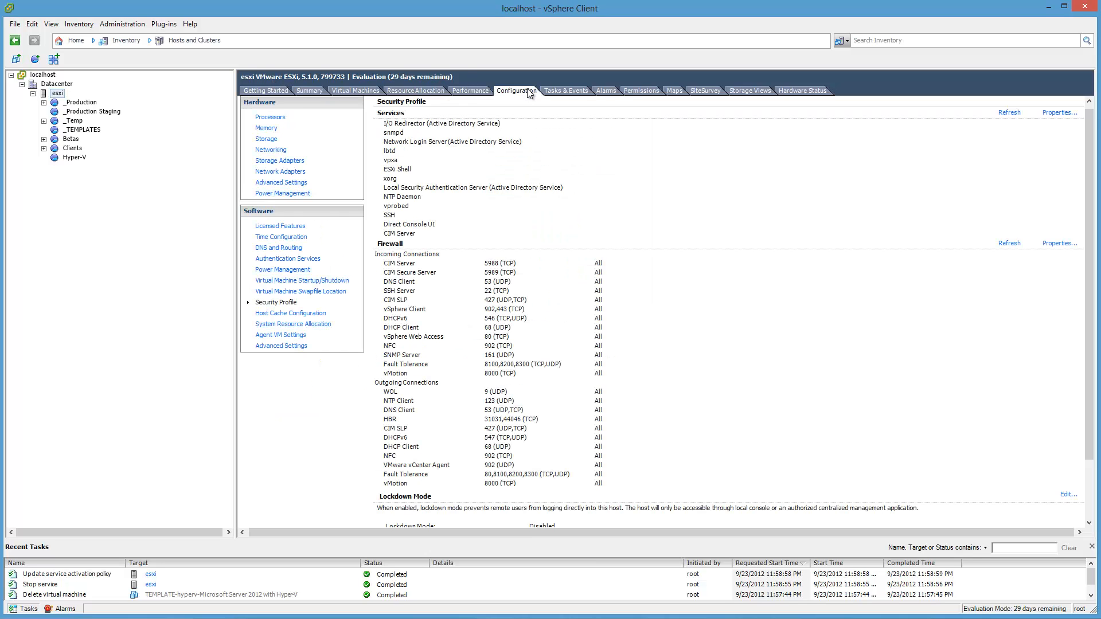
click(287, 304)
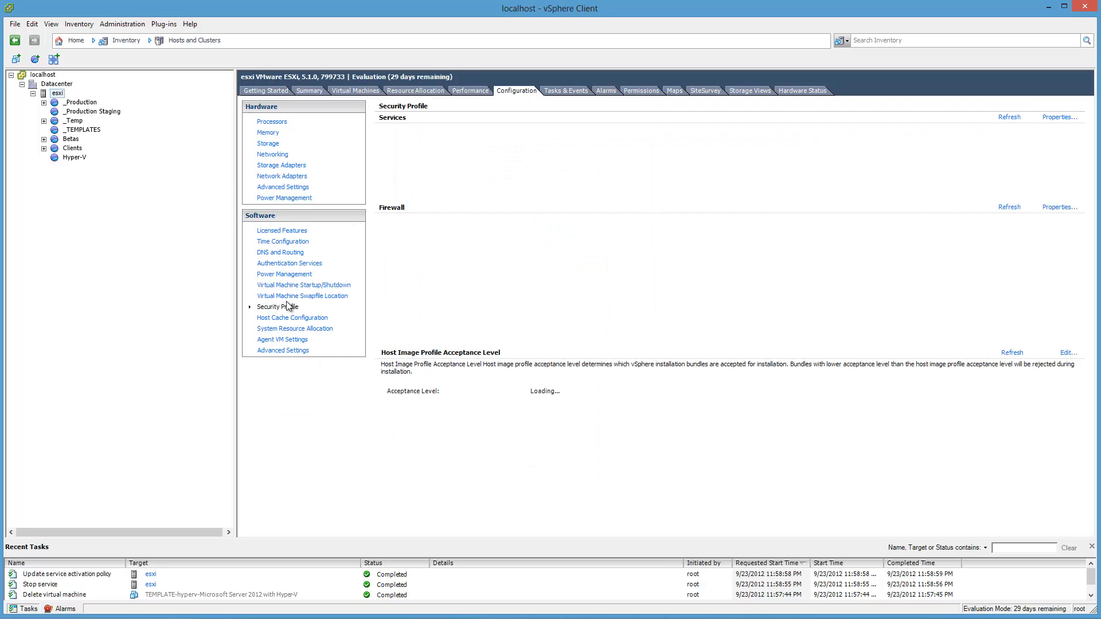
click(1061, 117)
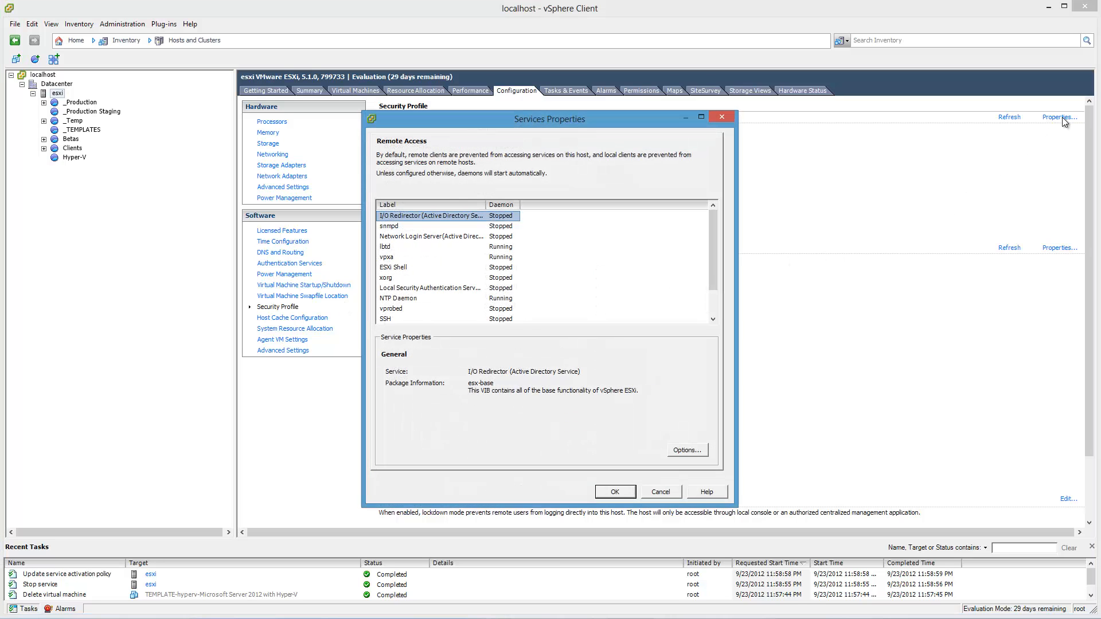
click(383, 320)
click(703, 454)
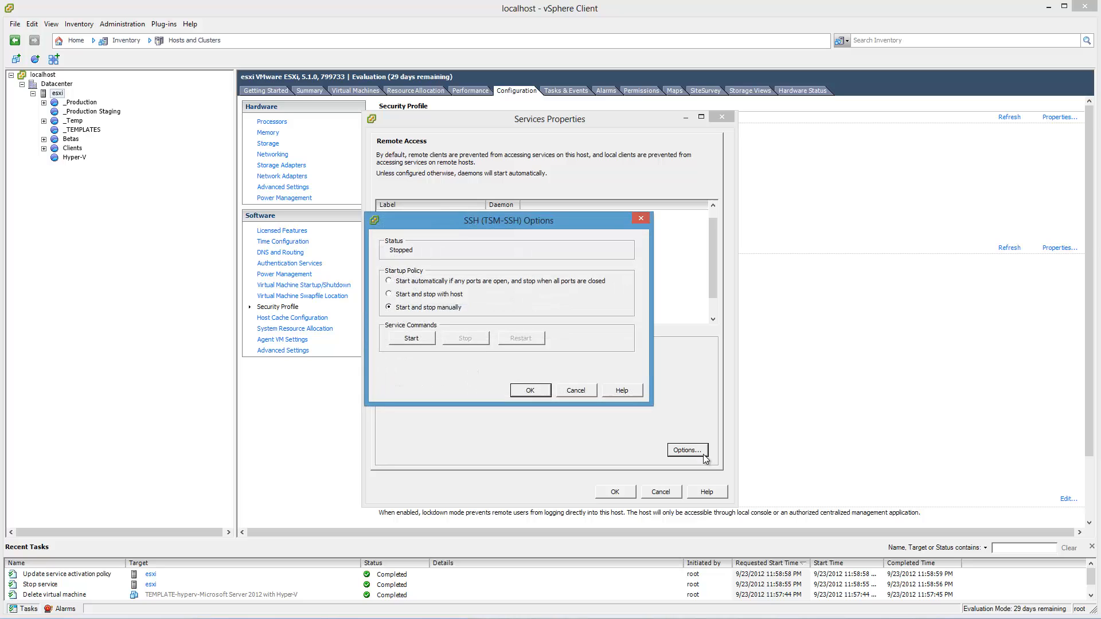
click(417, 338)
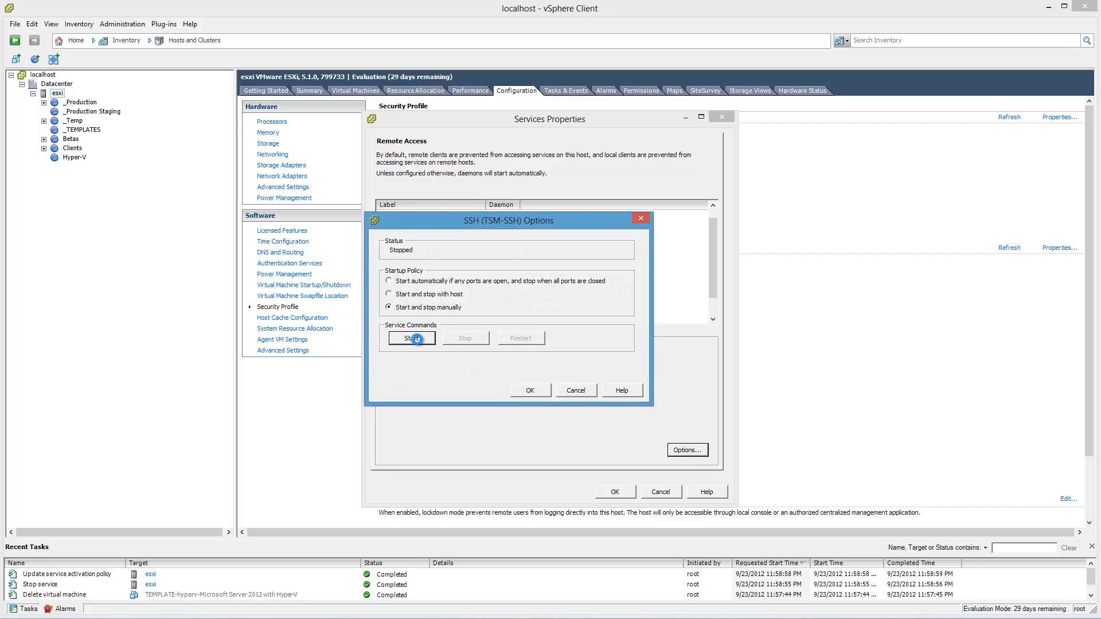
click(530, 391)
click(627, 494)
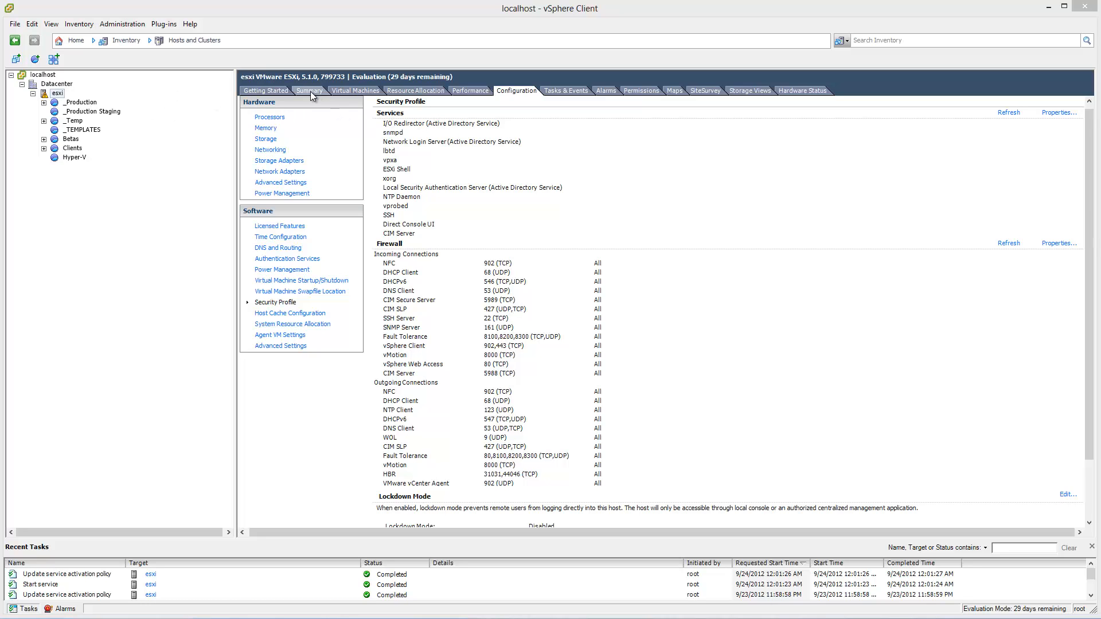
- Browse the SAMSUNGSSD datastore from the host's storage list and open its ISO folder
click(265, 141)
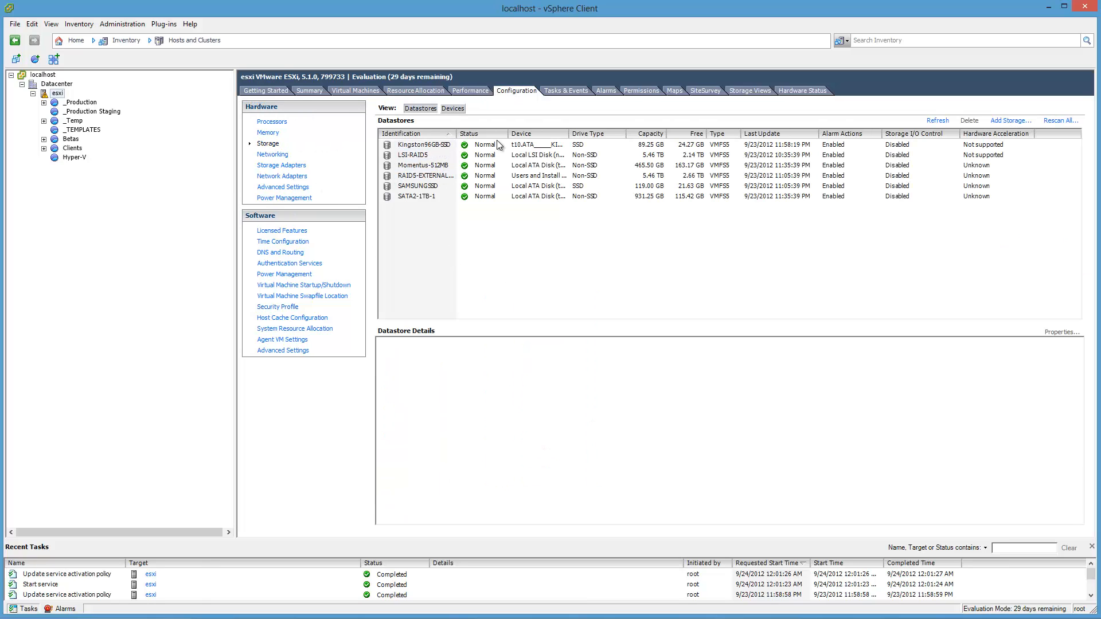
double_click(481, 186)
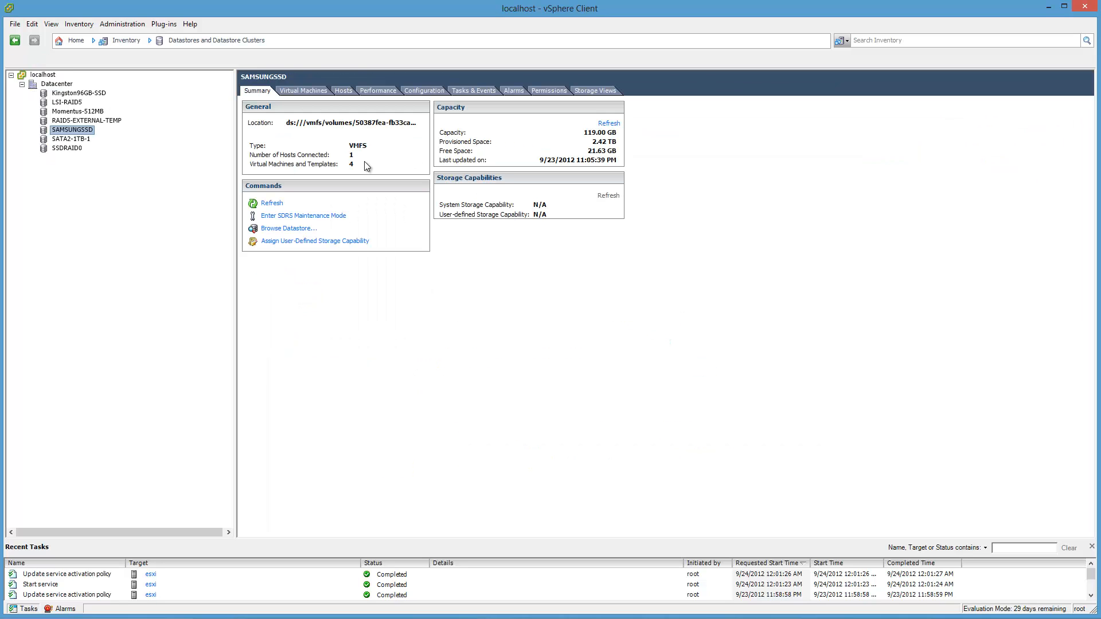
click(15, 40)
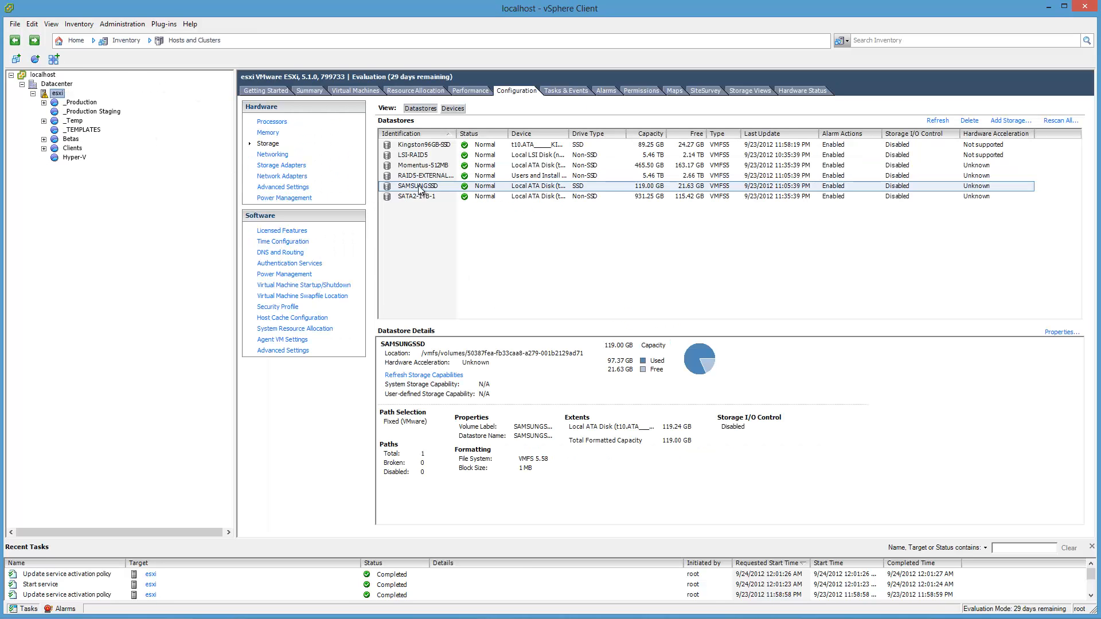
right_click(438, 186)
click(493, 207)
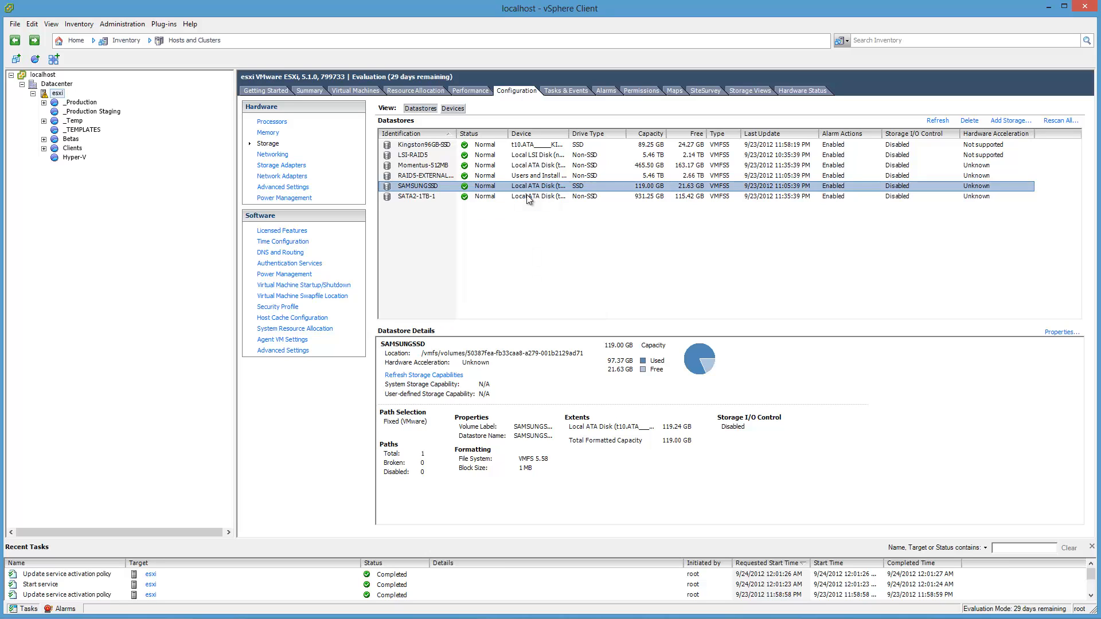
click(502, 311)
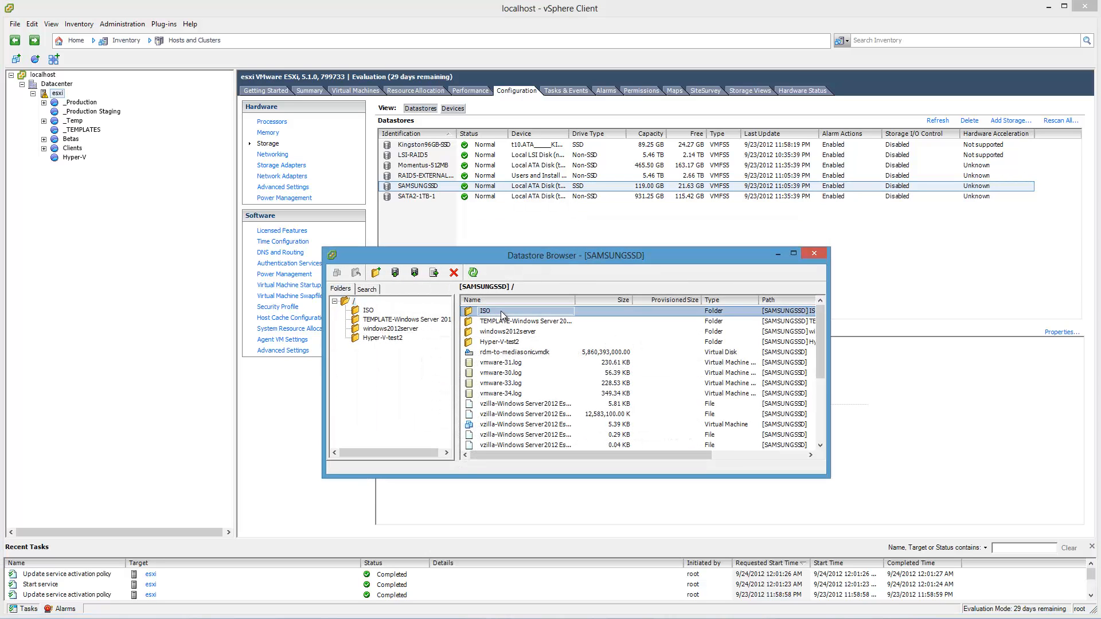
click(501, 312)
double_click(477, 312)
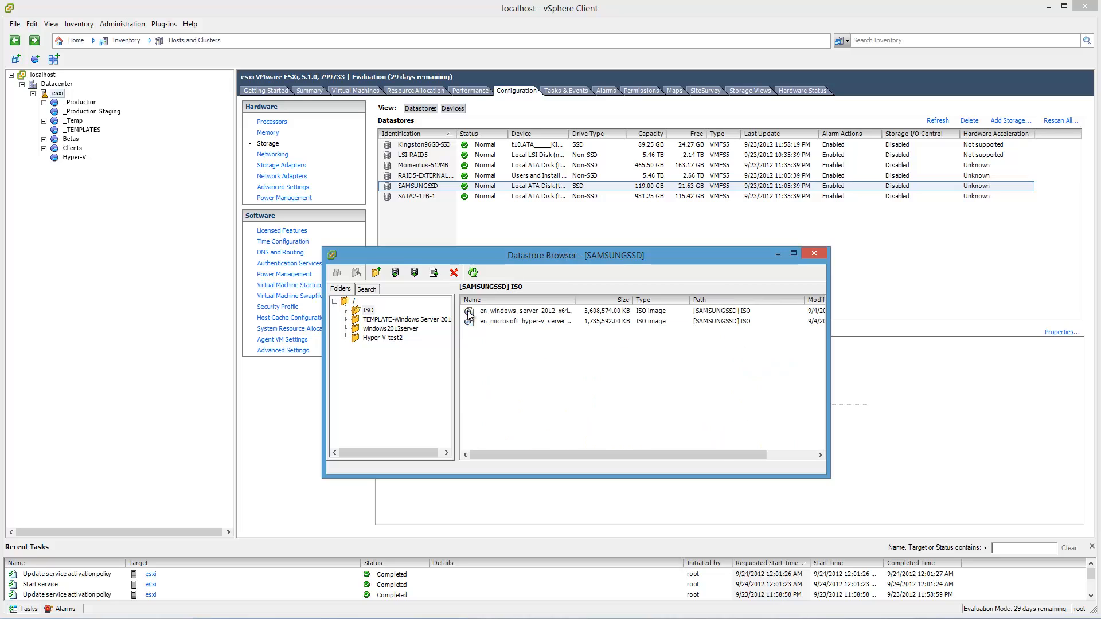
- Select the Hyper-V Server 2012 ISO and widen the name column and browser window to show the full file details
click(556, 322)
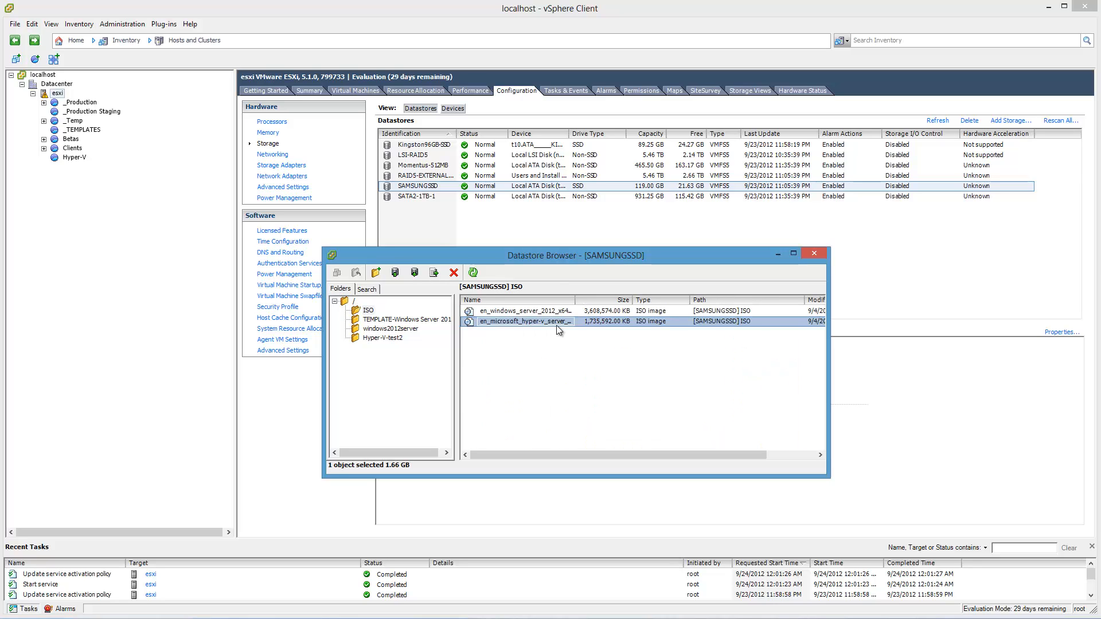
drag(576, 297, 691, 301)
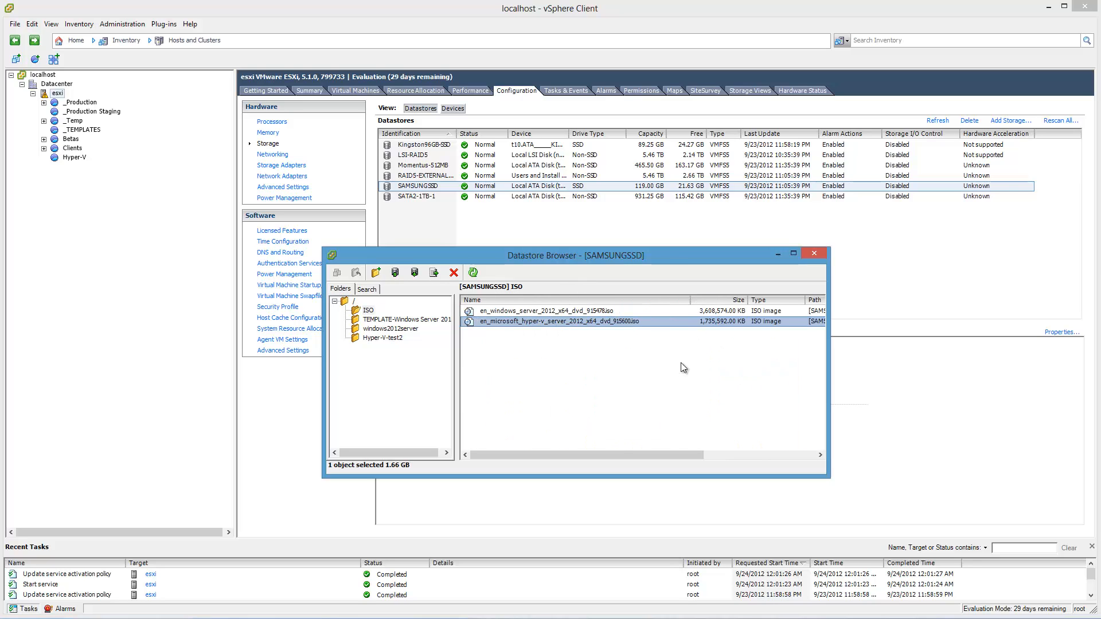
drag(829, 344, 984, 347)
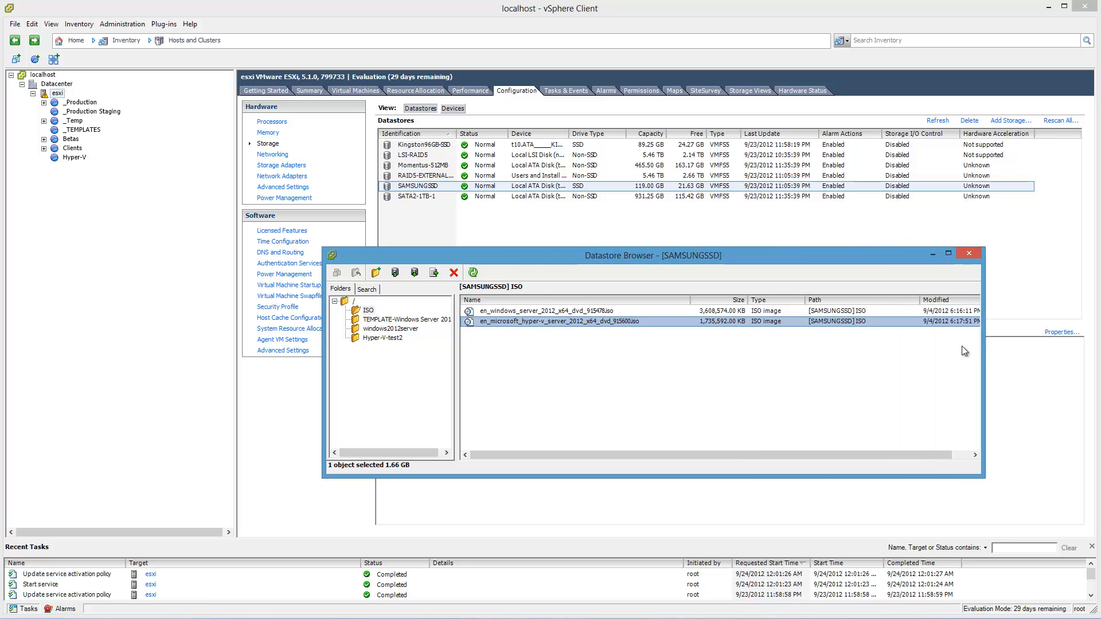
- Open the file upload selection for the ISO folder, cancel it, and close the datastore browser
click(395, 272)
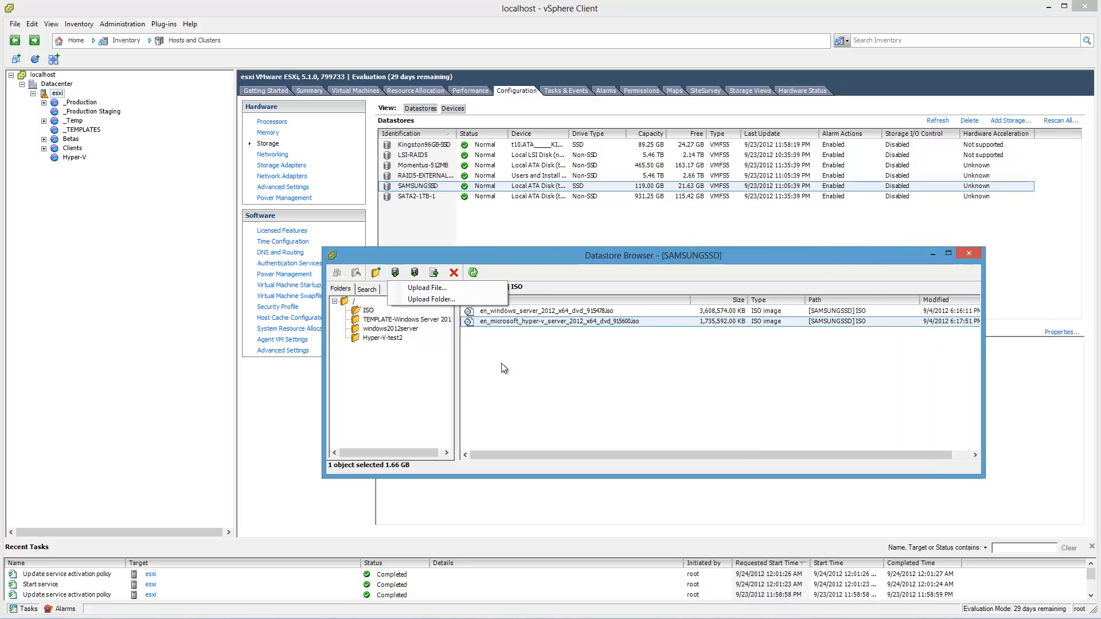
click(427, 288)
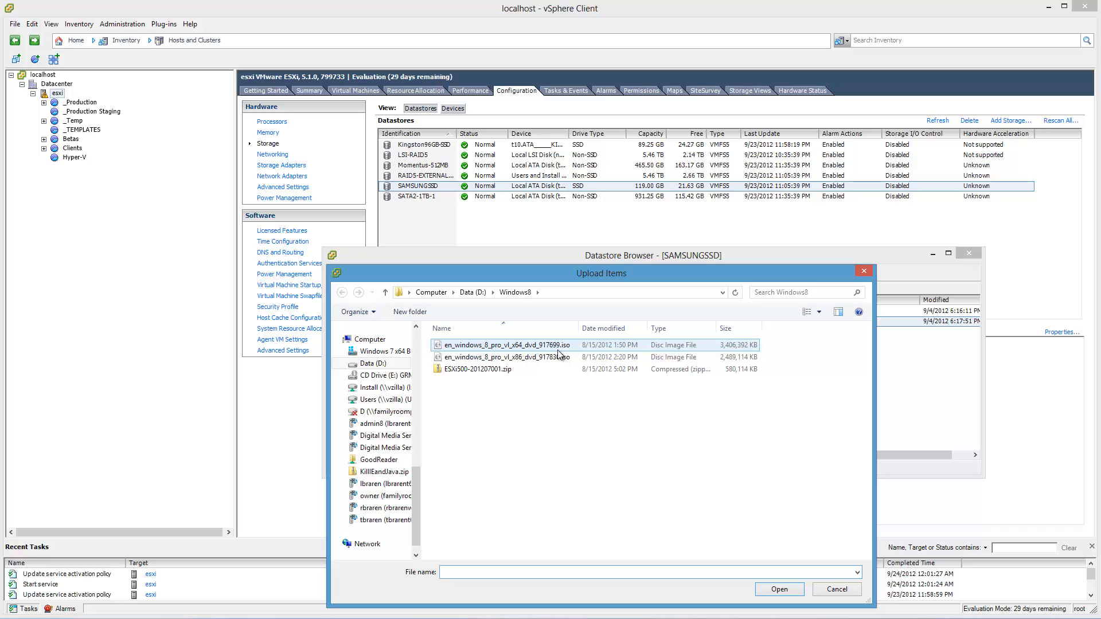
click(837, 591)
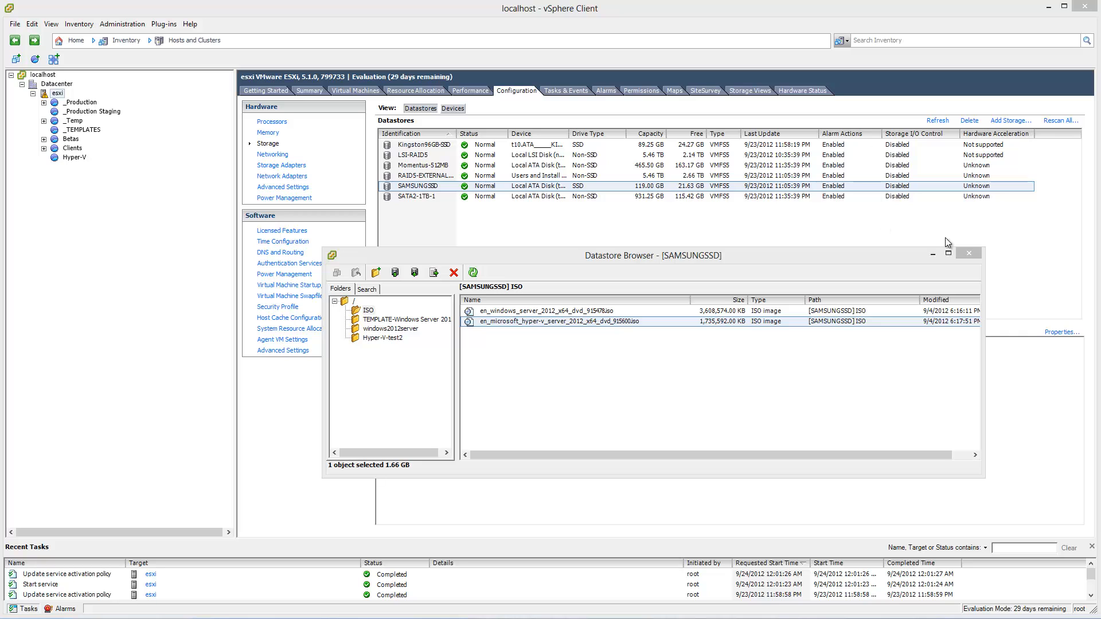
click(959, 255)
- Start a typical virtual machine in the Hyper-V resource pool, named "TEMPLATE-hyperv-Microsoft Server 2012 with Hyper-V", on the Kingston96GB-SSD datastore
click(83, 158)
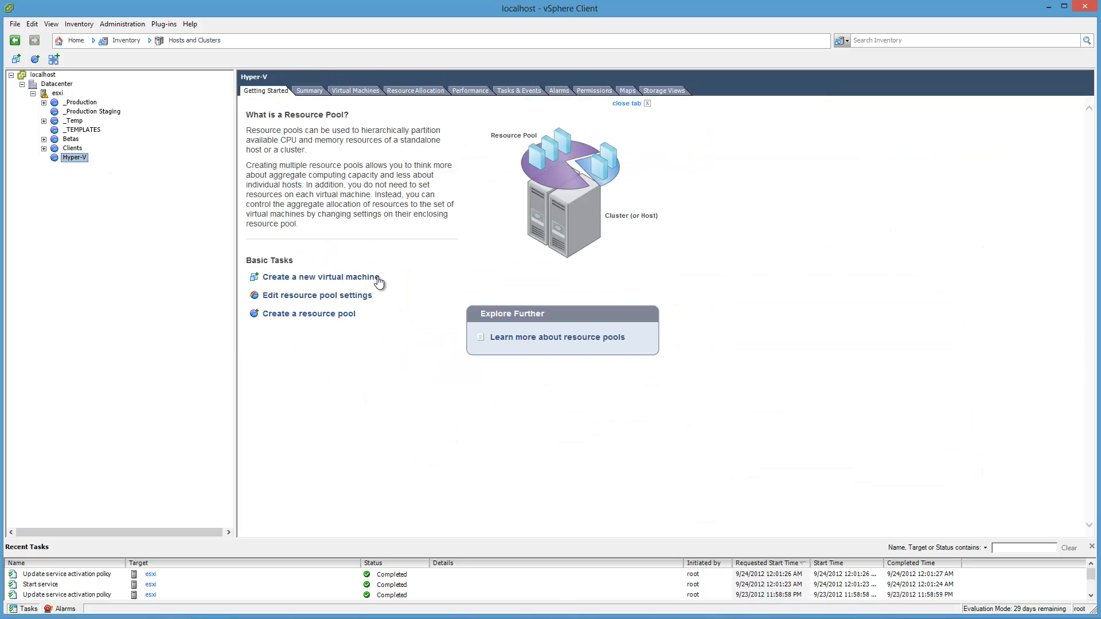
click(376, 278)
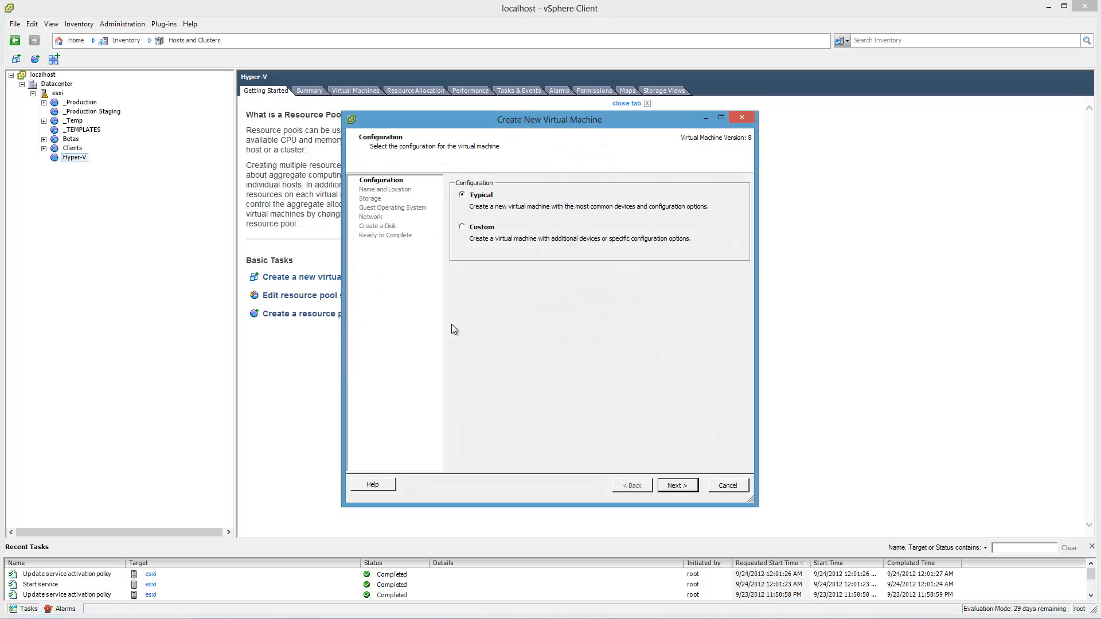
click(677, 486)
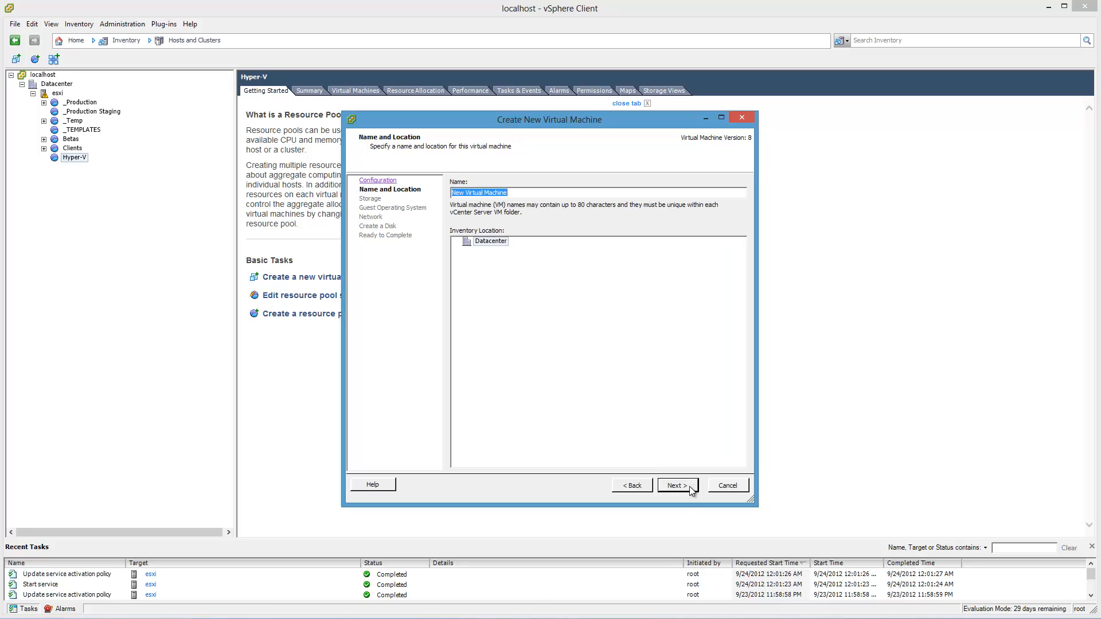
text(TEMPLATE-hyperv-Microsoft Server 2012 with Hyper-V)
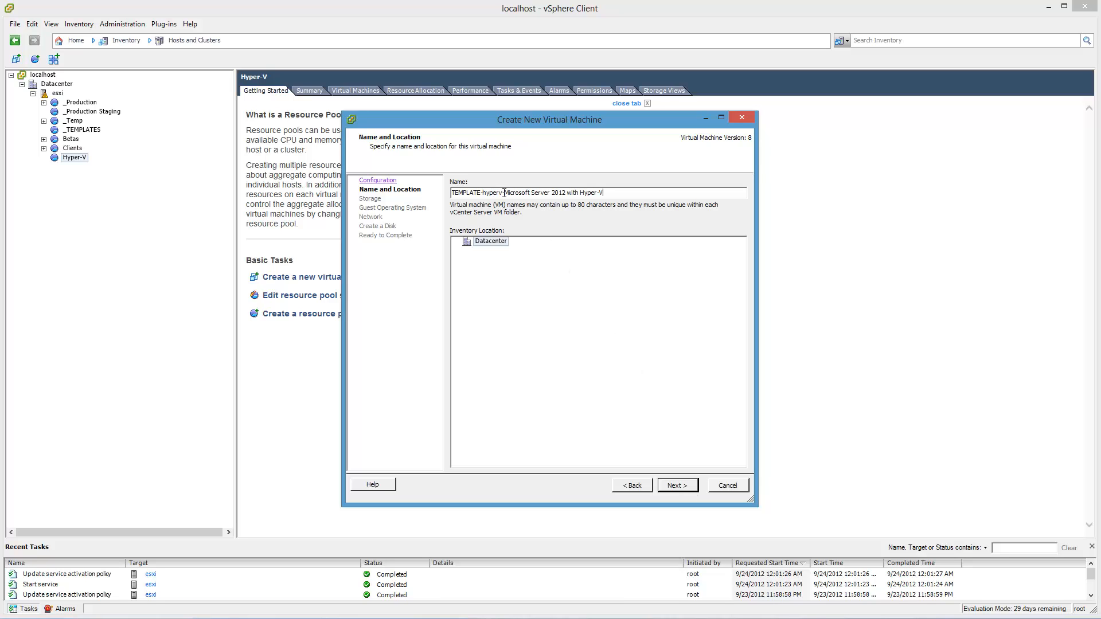
drag(504, 193, 631, 196)
click(688, 401)
click(690, 491)
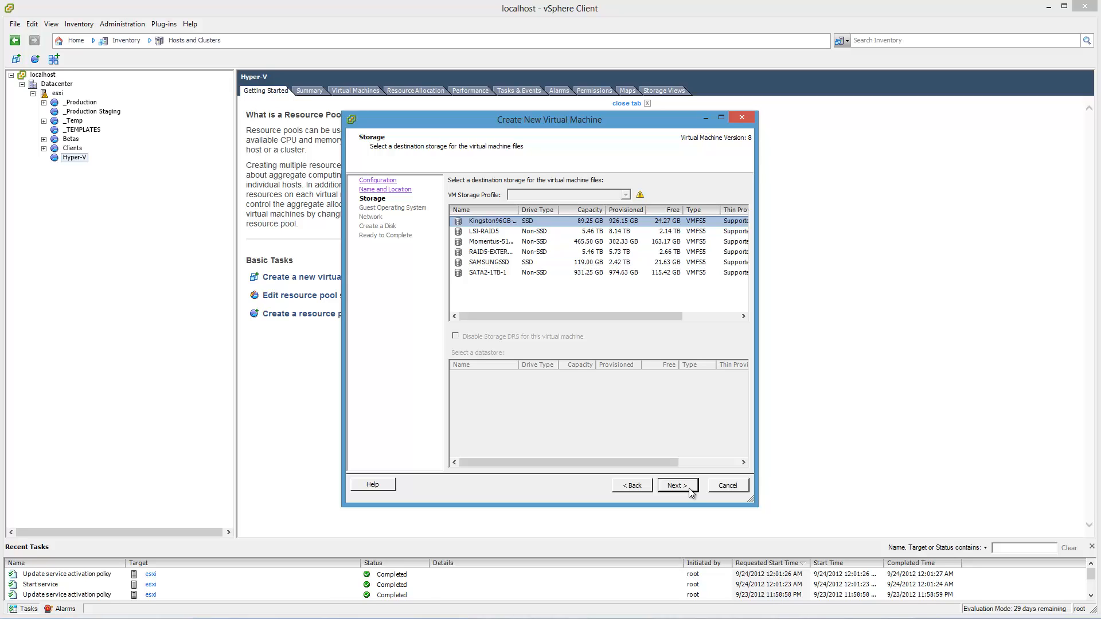
click(678, 486)
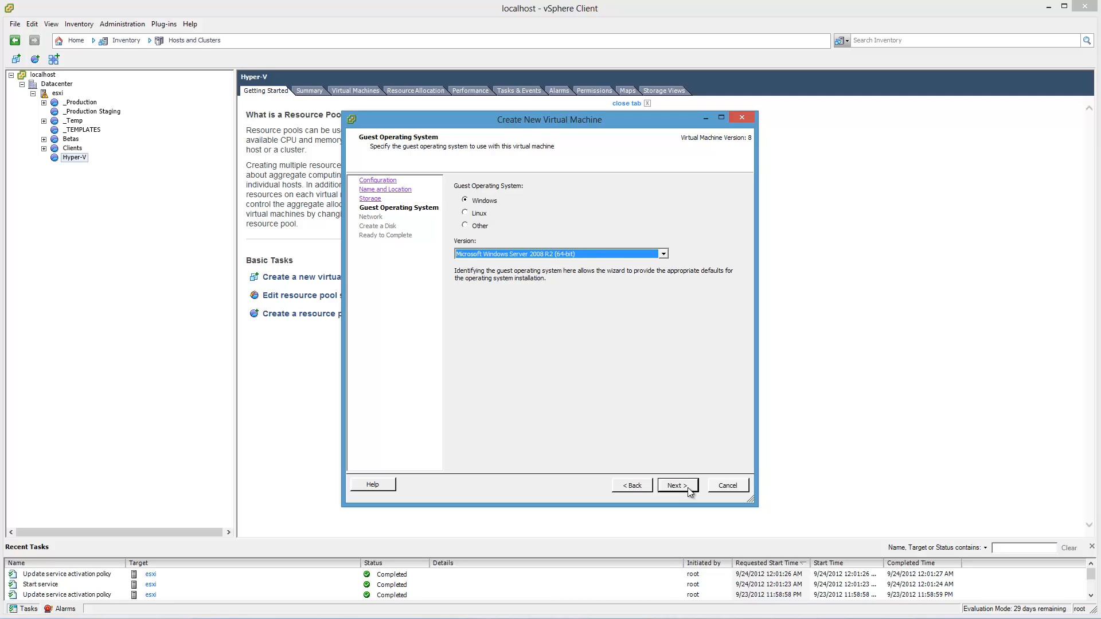
- Set the guest operating system to Microsoft Windows Server 2012 (64-bit) and accept one E1000E adapter on VM Network
click(663, 253)
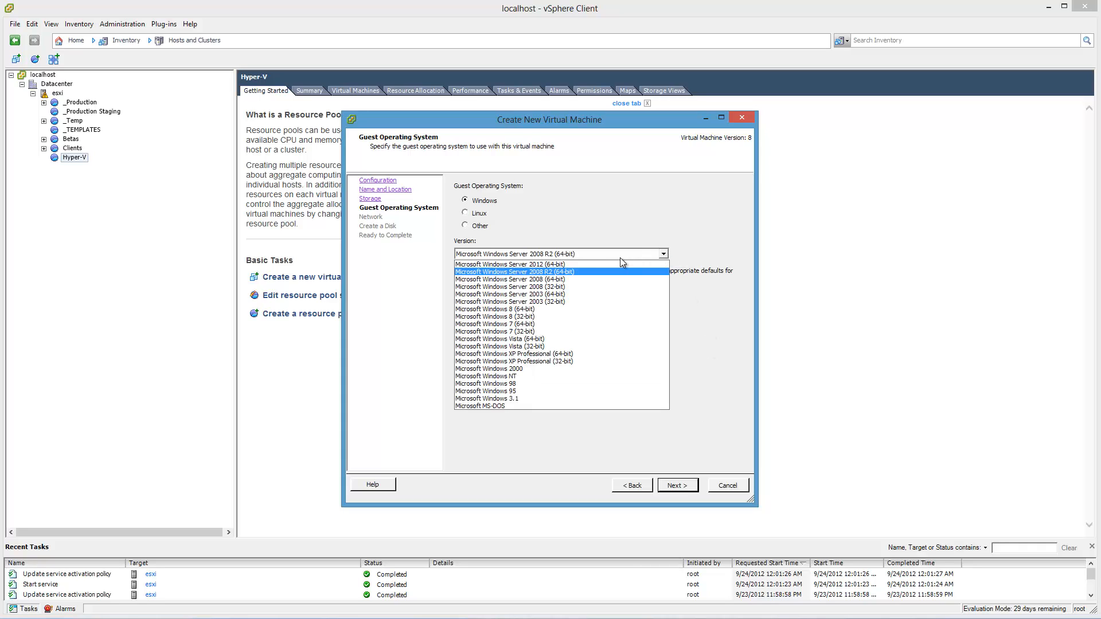
click(618, 260)
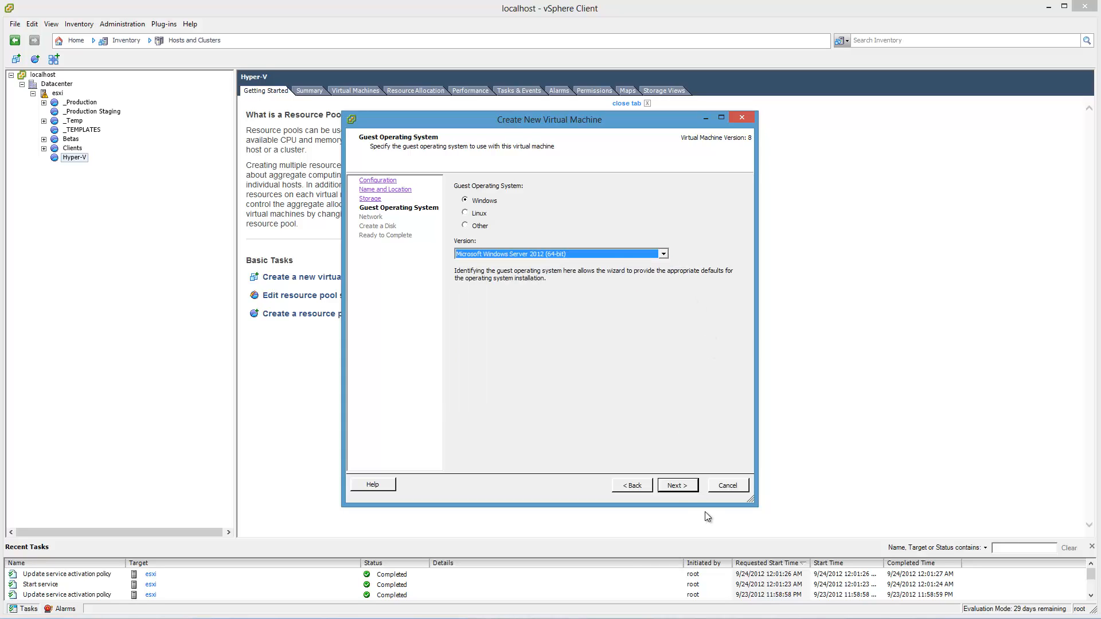
click(676, 485)
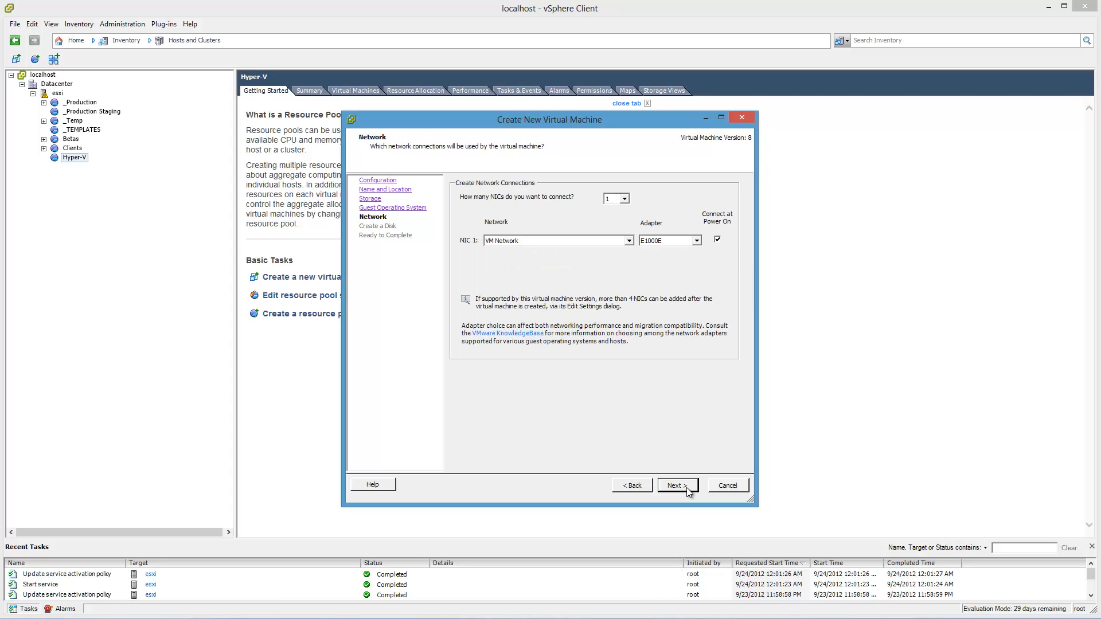
click(677, 485)
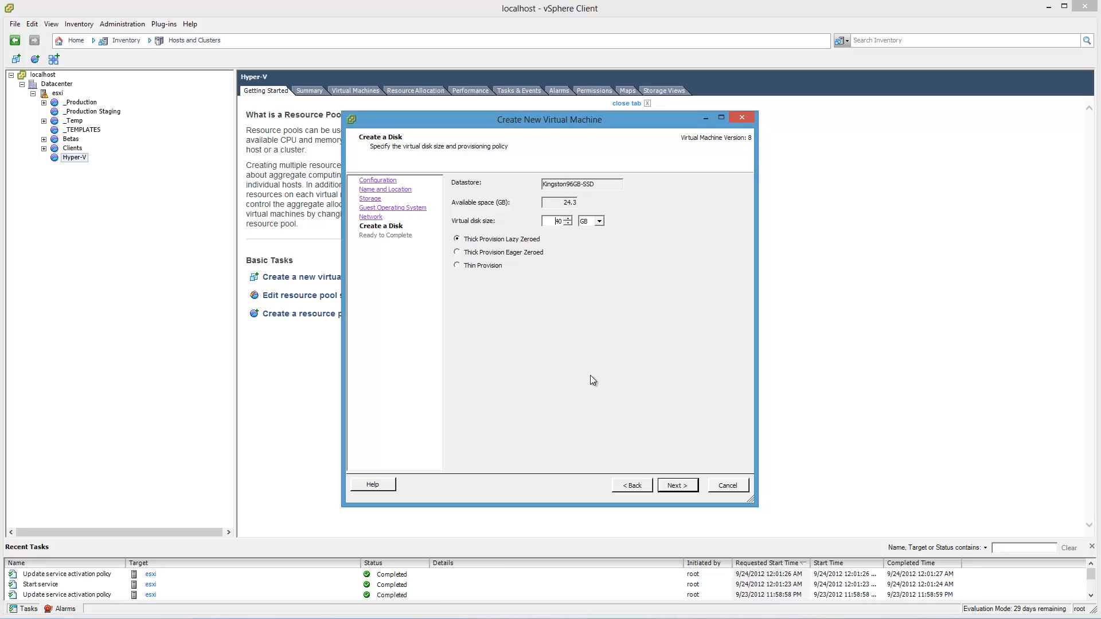
- Give the virtual machine an 80 GB thin-provisioned disk despite limited space, and open its settings for editing before completion
double_click(557, 223)
text(80)
click(687, 488)
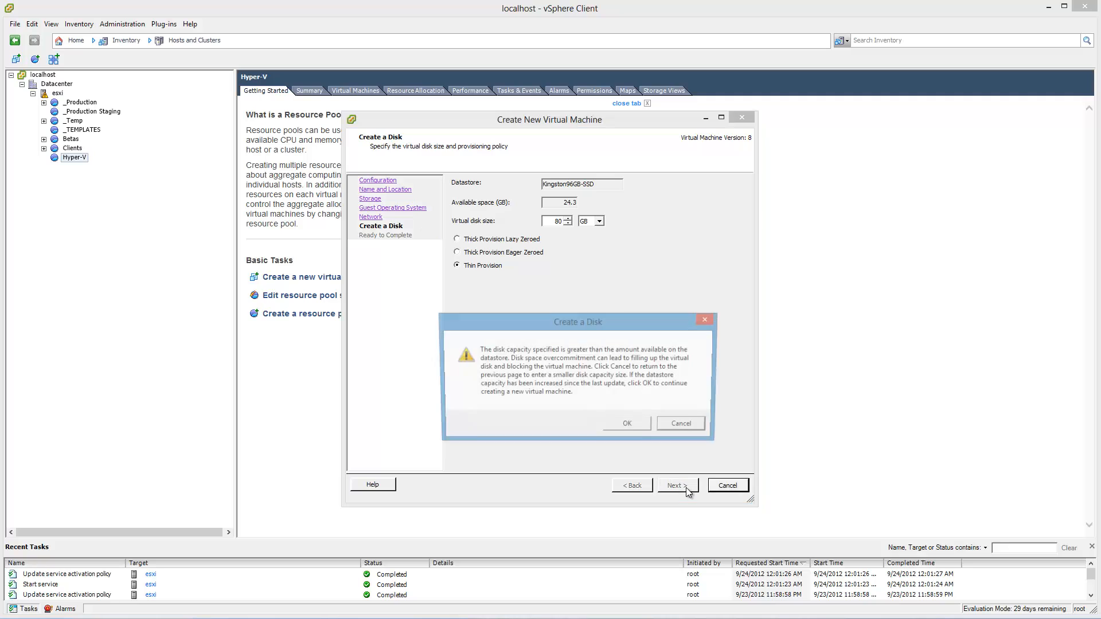
click(641, 428)
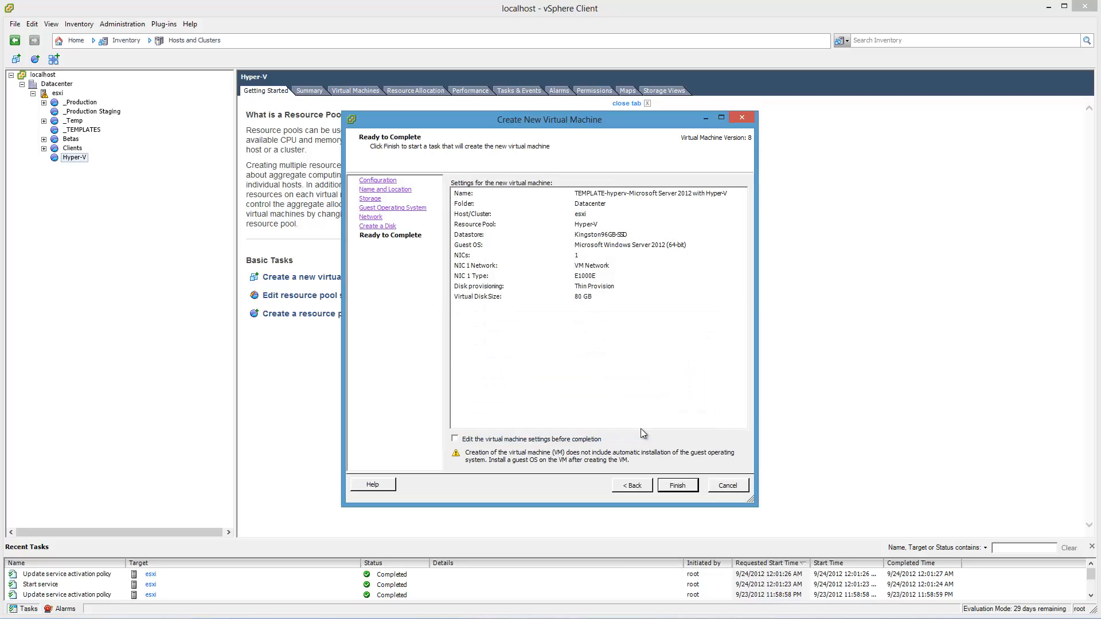
click(454, 438)
click(689, 488)
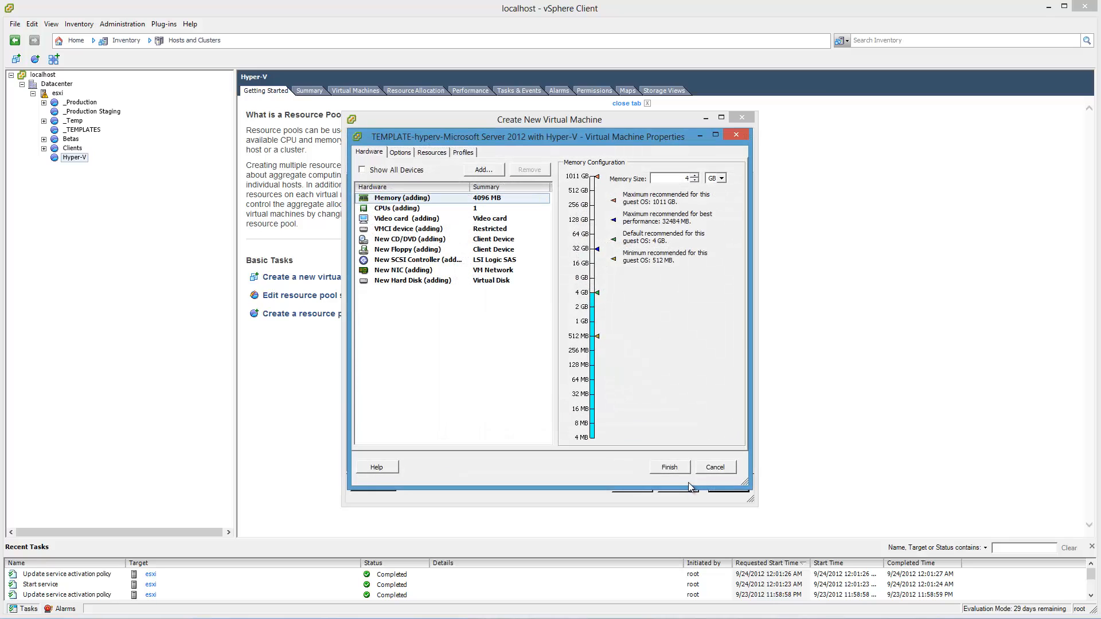
- Attach en_microsoft_hyper-v_server_2012_x64_dvd_915600.iso from SAMSUNGSSD's ISO folder to the CD/DVD drive, connect it at power on, and finish creating the virtual machine
click(420, 239)
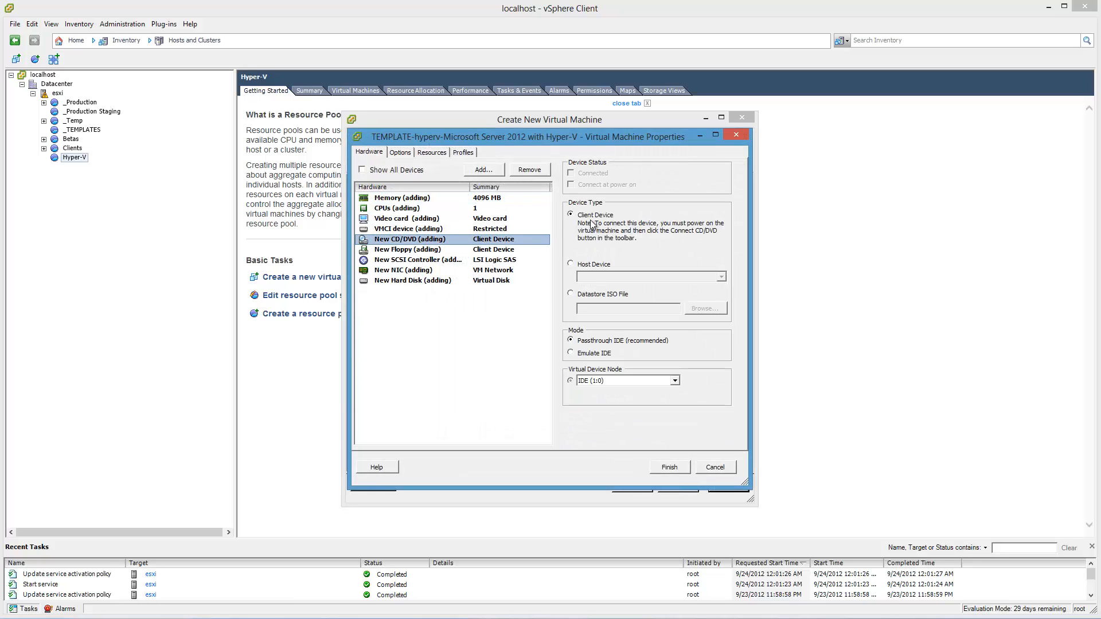
click(586, 296)
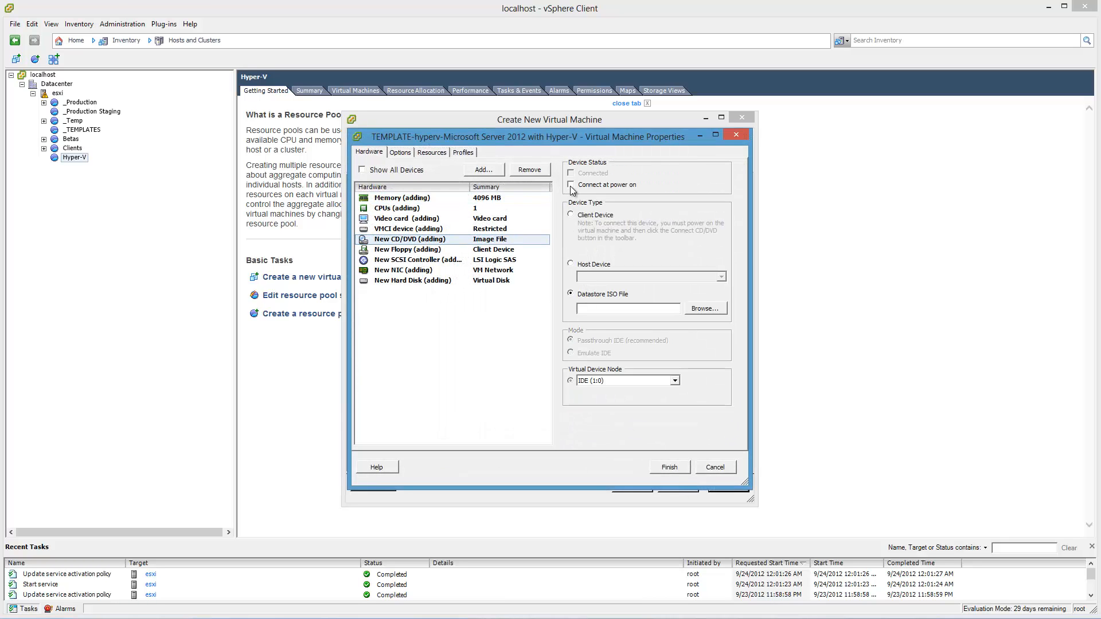
click(717, 309)
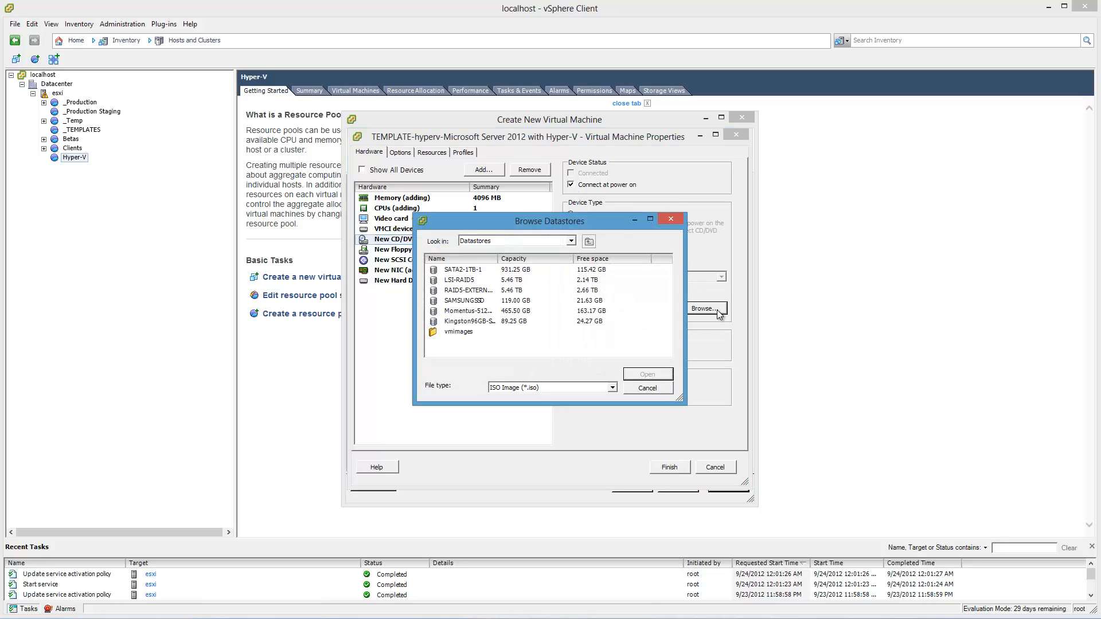
double_click(502, 303)
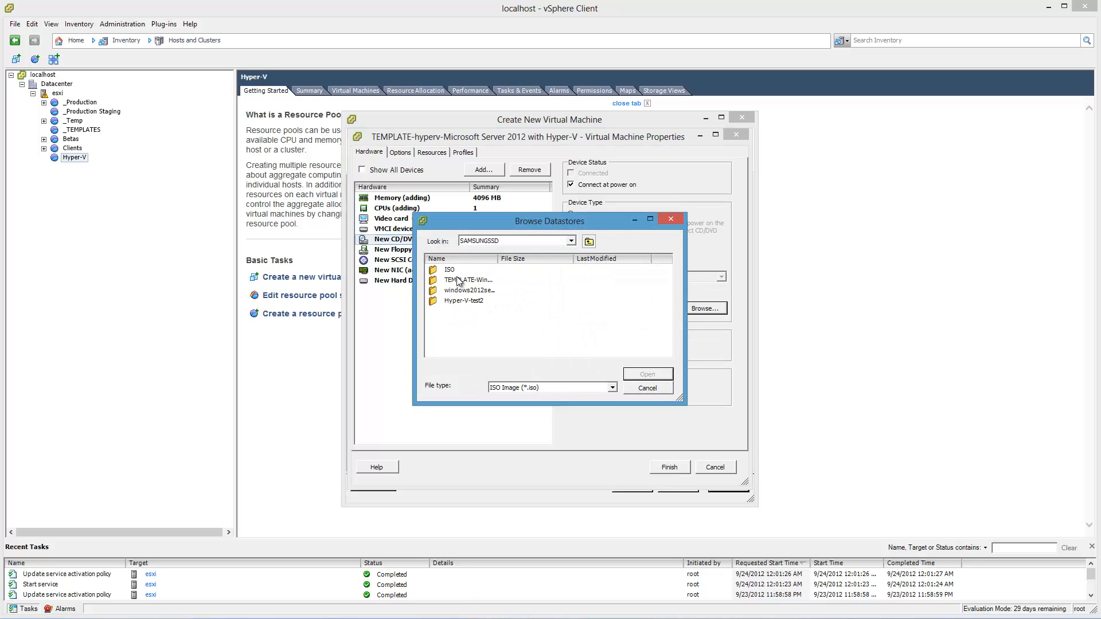
click(454, 272)
double_click(454, 272)
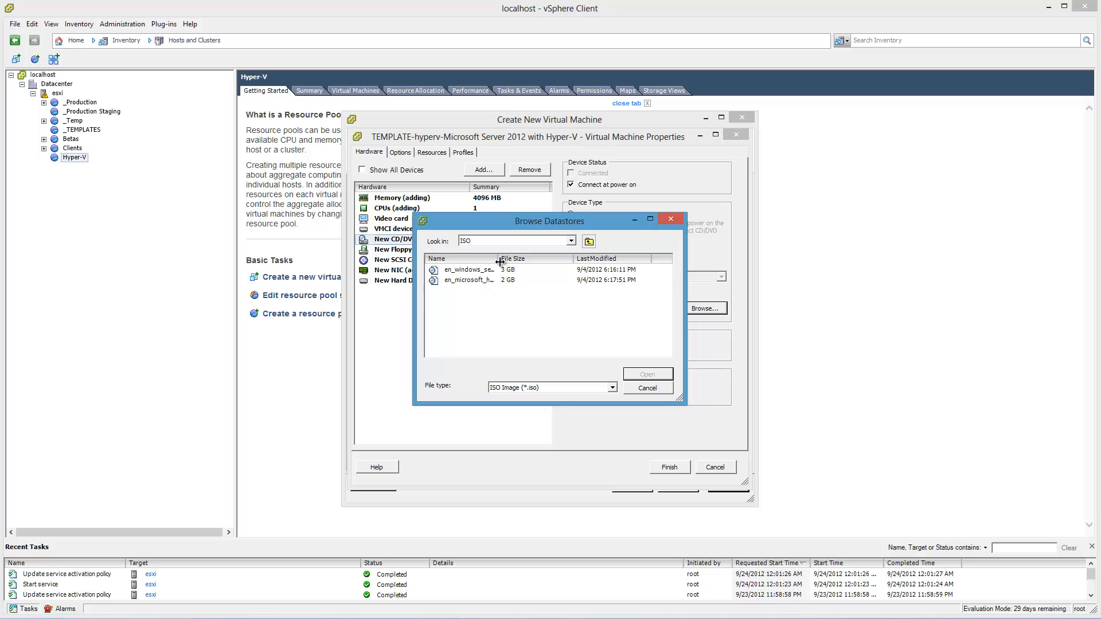
click(509, 280)
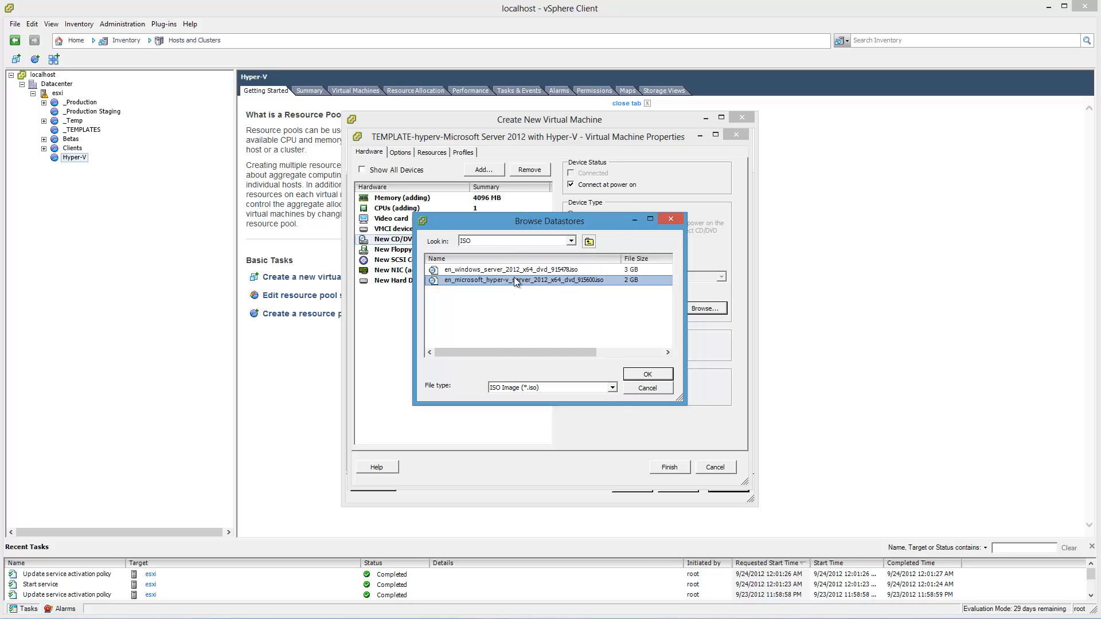
click(646, 373)
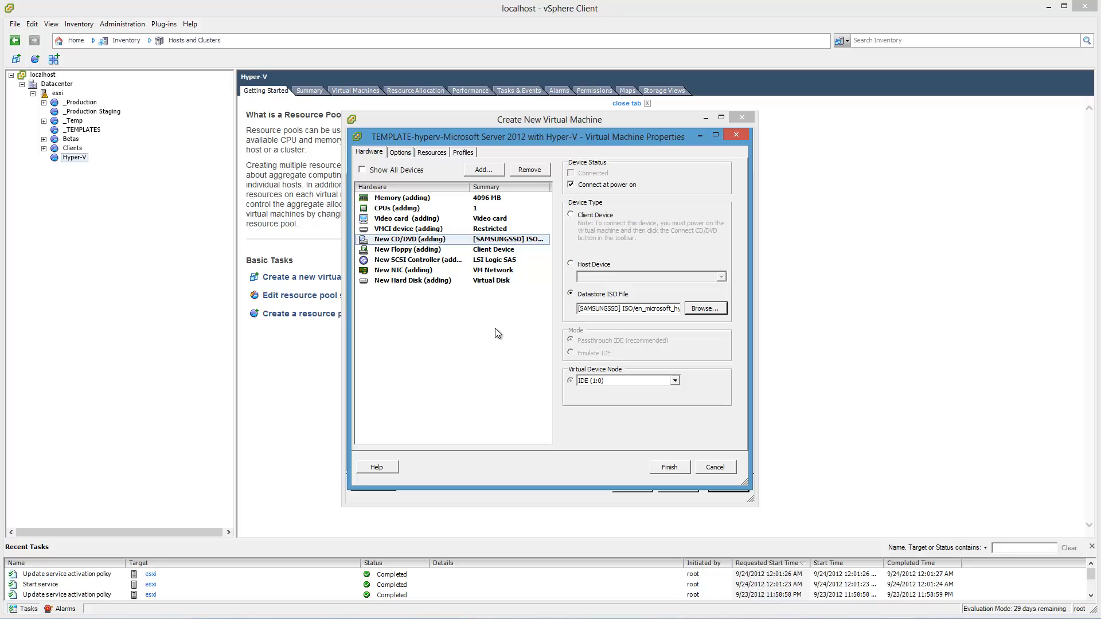
click(683, 470)
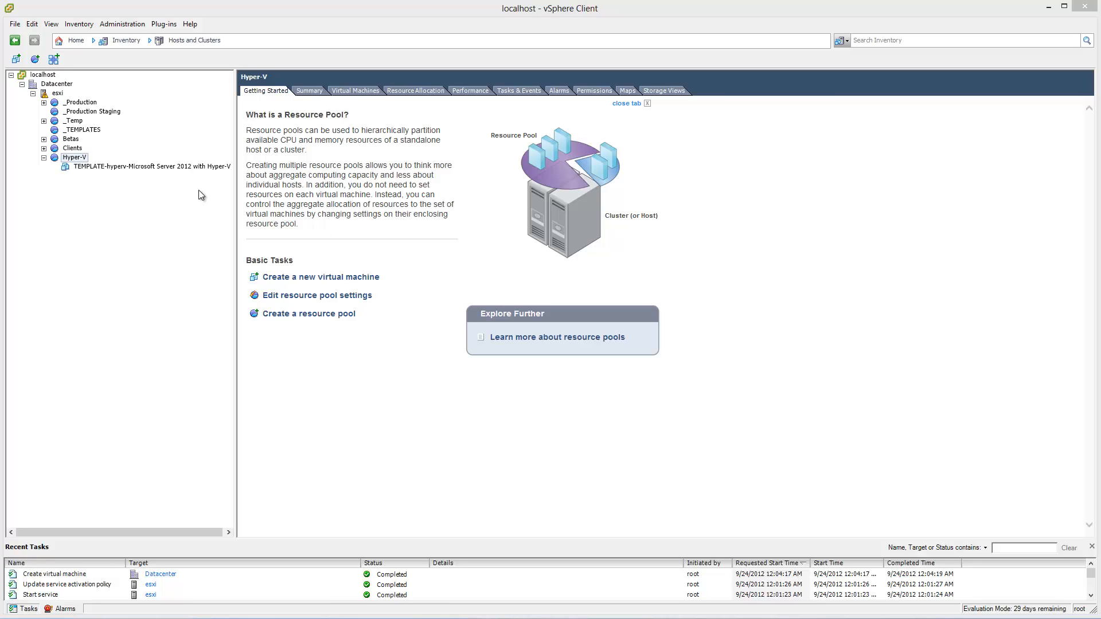
- Check the new template virtual machine's summary and upgrade its virtual hardware, accepting the irreversible change
click(208, 167)
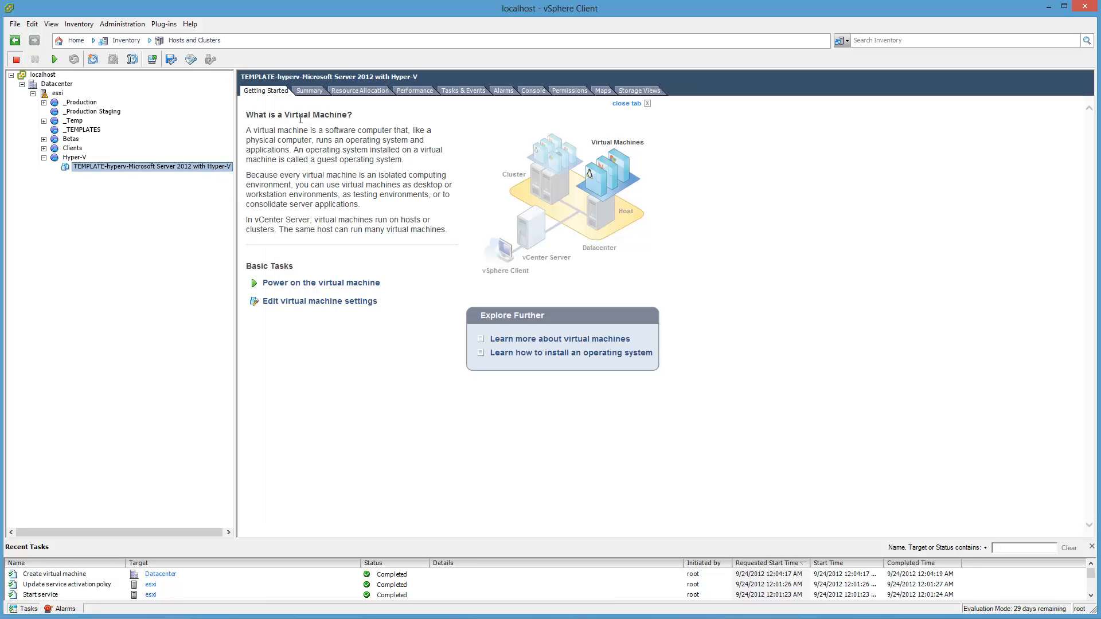
click(310, 90)
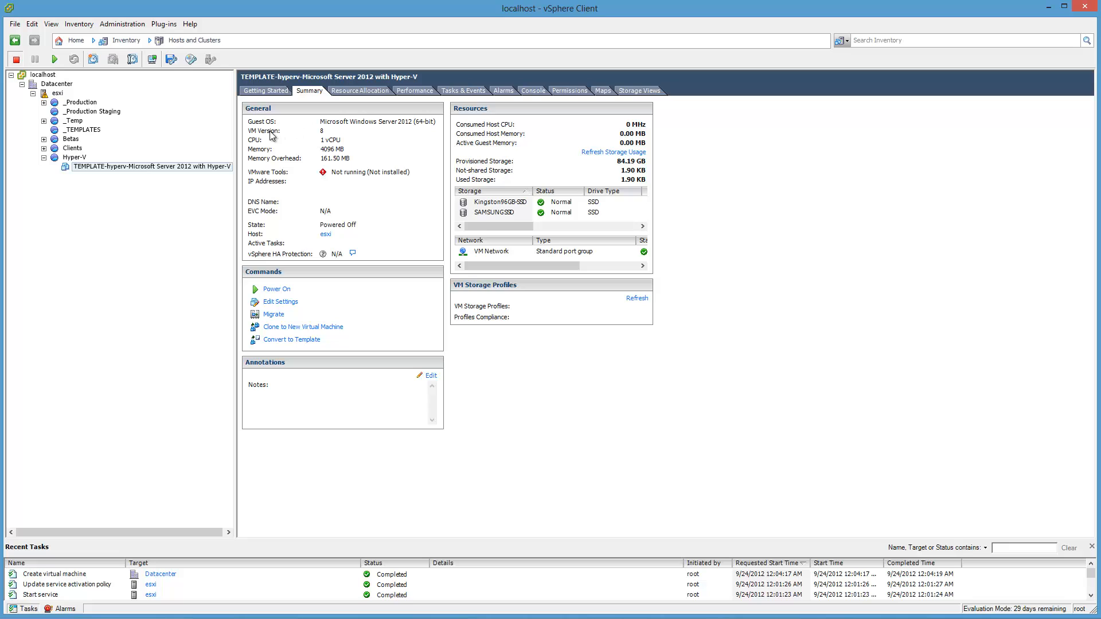
right_click(210, 168)
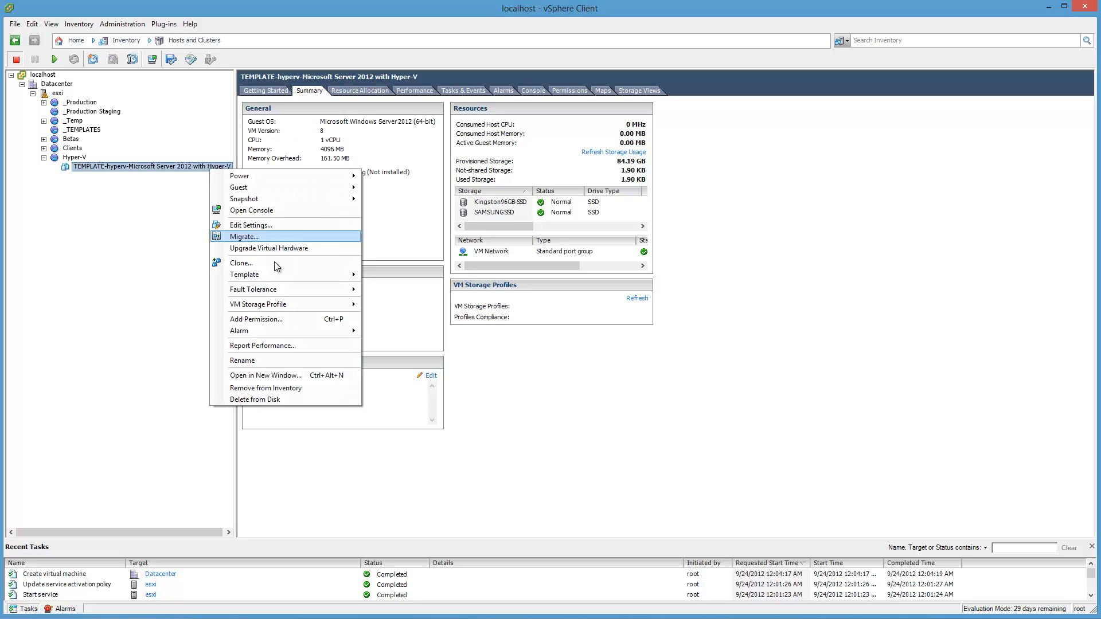
click(301, 248)
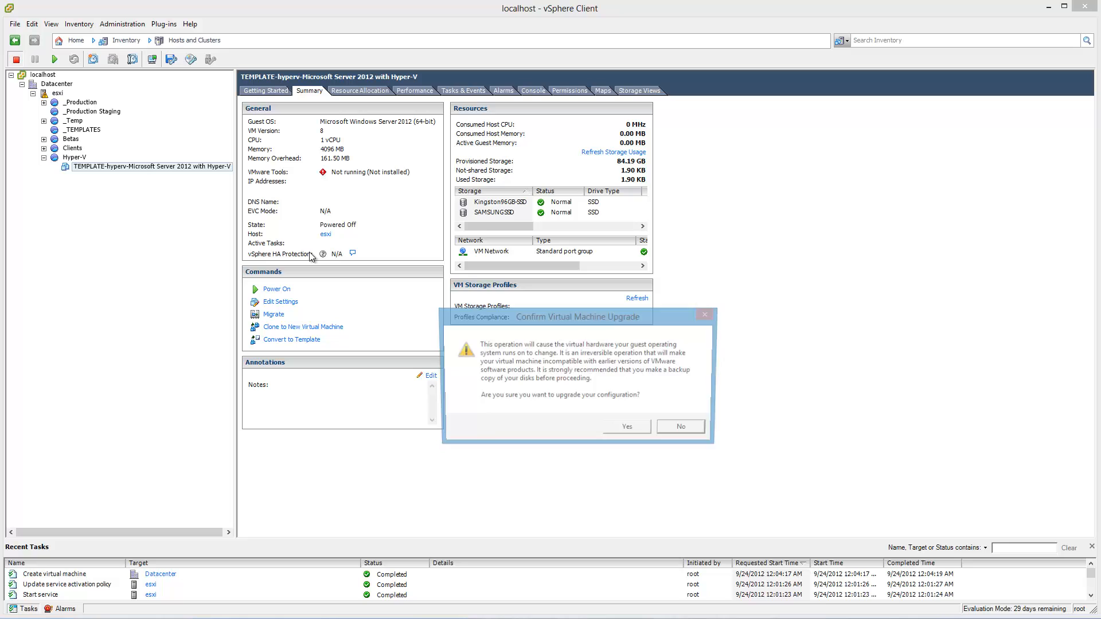
click(641, 435)
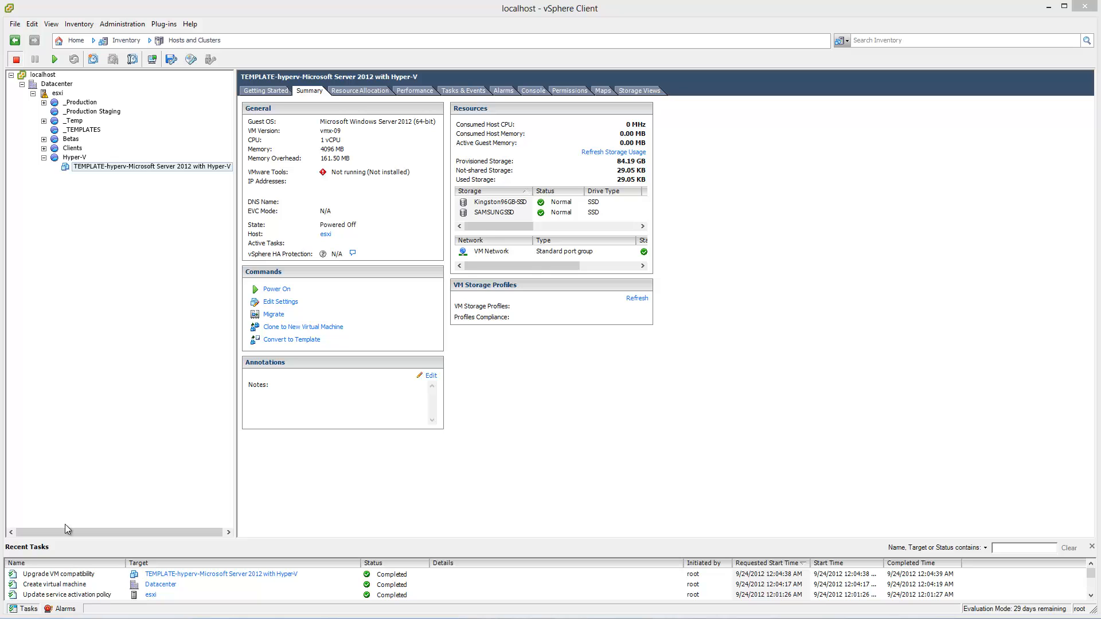
- Launch WinSCP, minimize the vSphere Client, and log in with the stored root@esxi session
mouse_move(740, 615)
key(super)
text(wins)
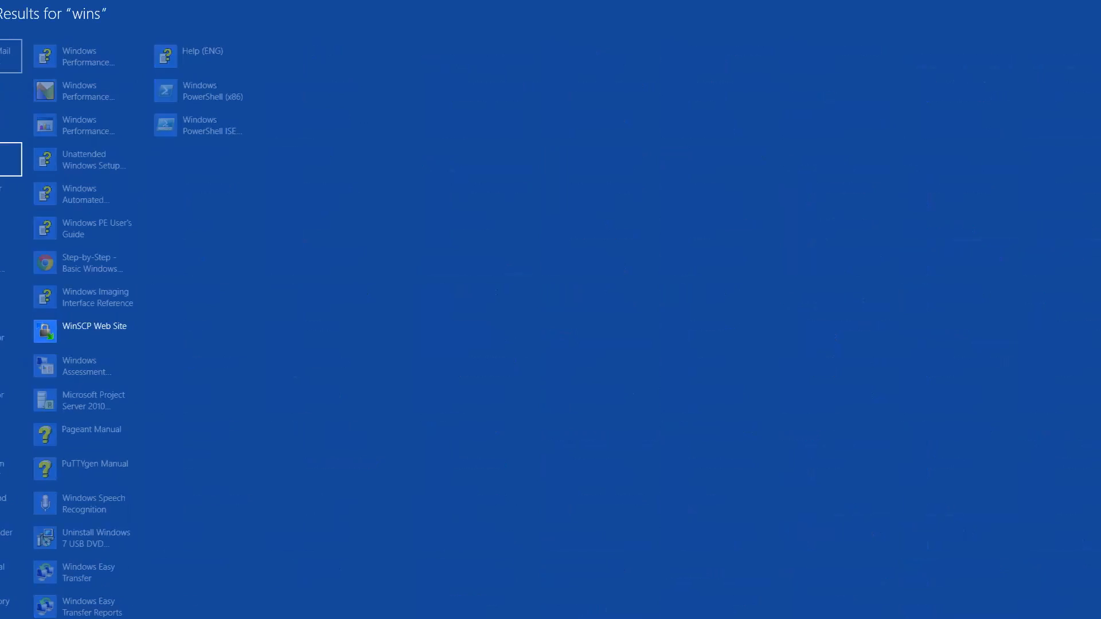
text(cp)
key(Return)
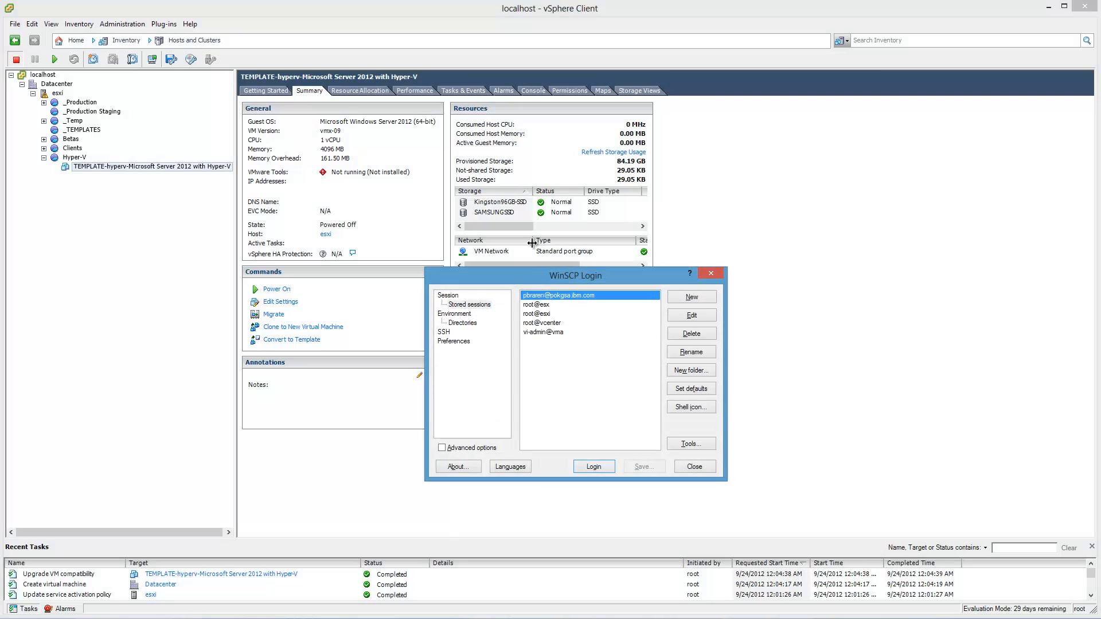
click(1048, 6)
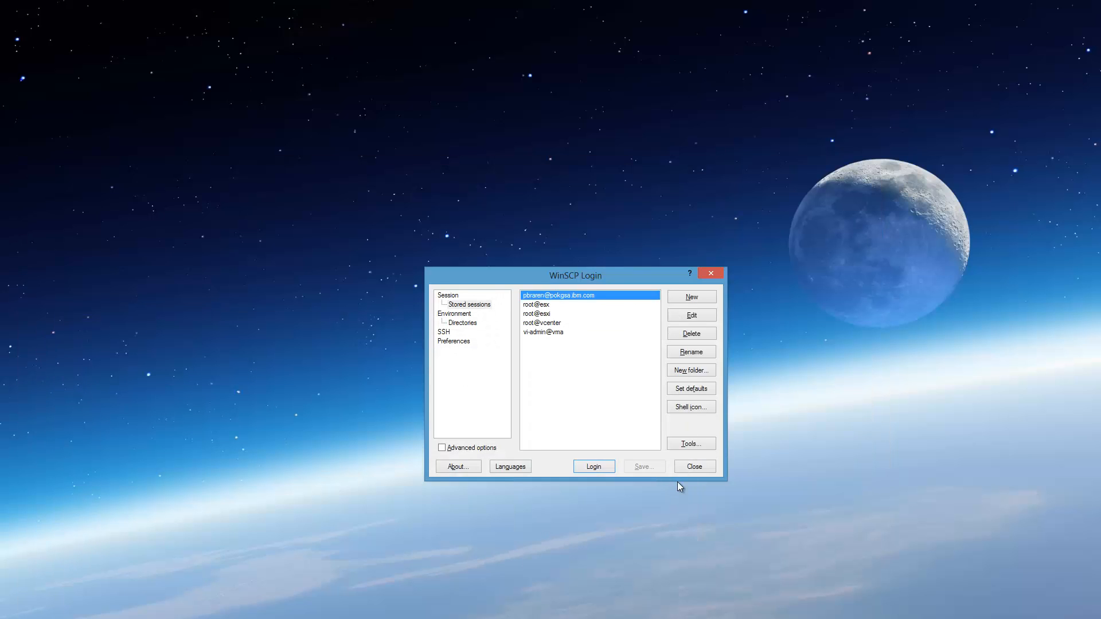
double_click(552, 314)
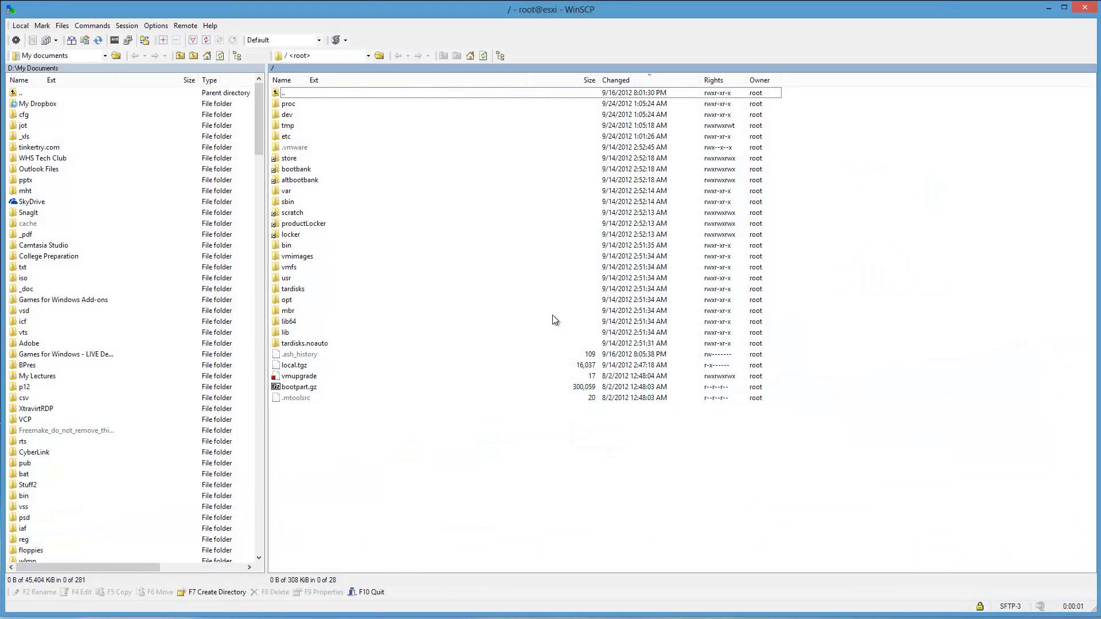
- Open the template virtual machine's .vmx file for editing from its folder under /vmfs/volumes/Kingston96GB-SSD
double_click(296, 268)
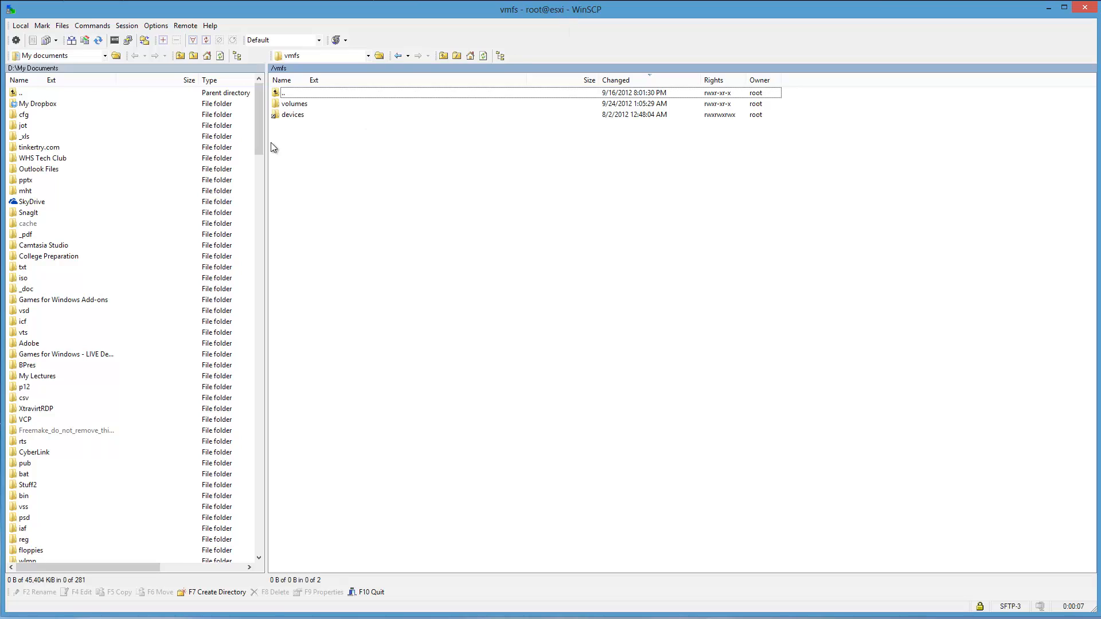
double_click(316, 105)
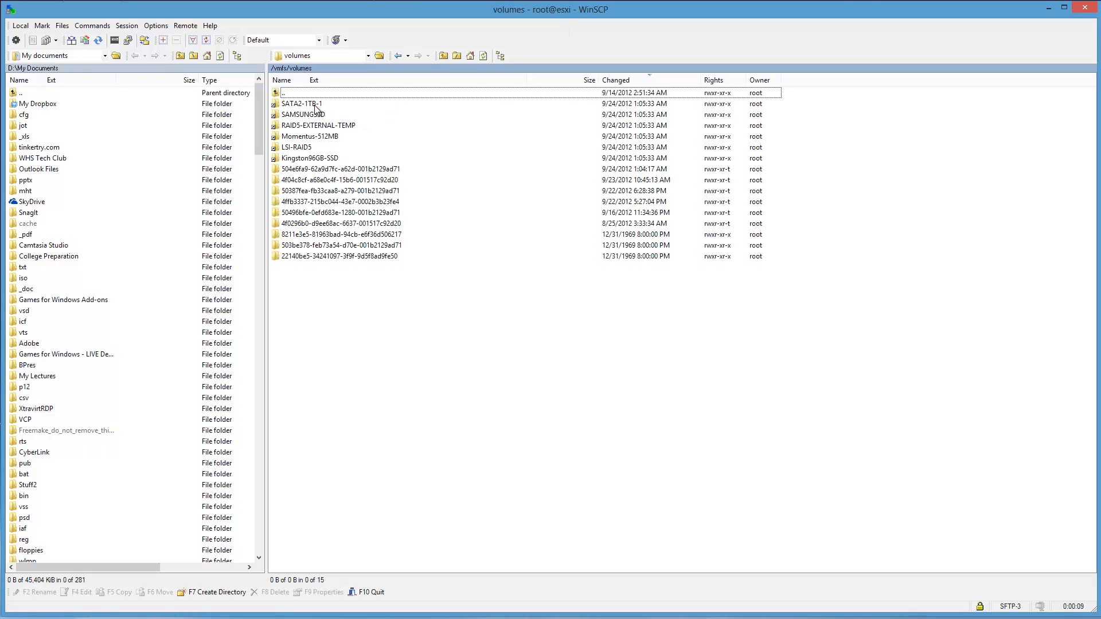
double_click(322, 158)
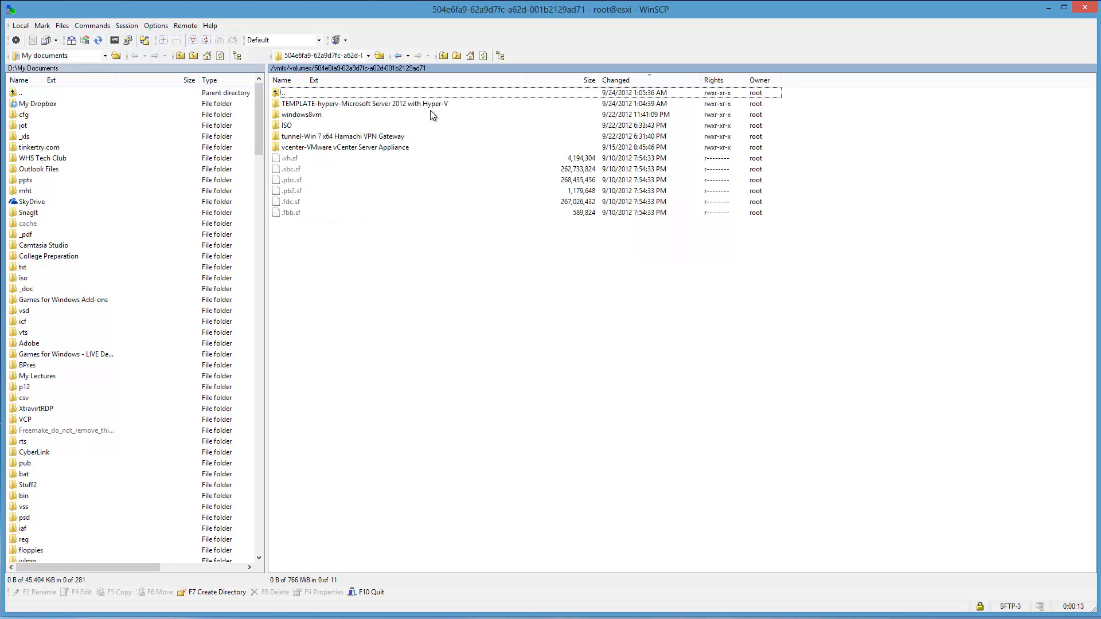
double_click(383, 105)
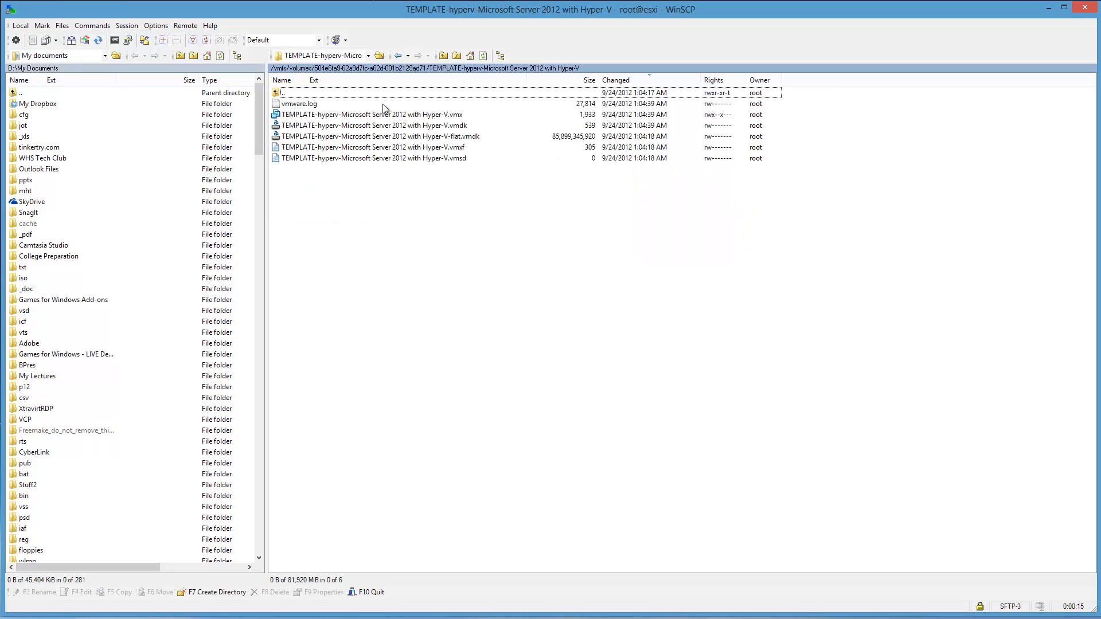
click(465, 117)
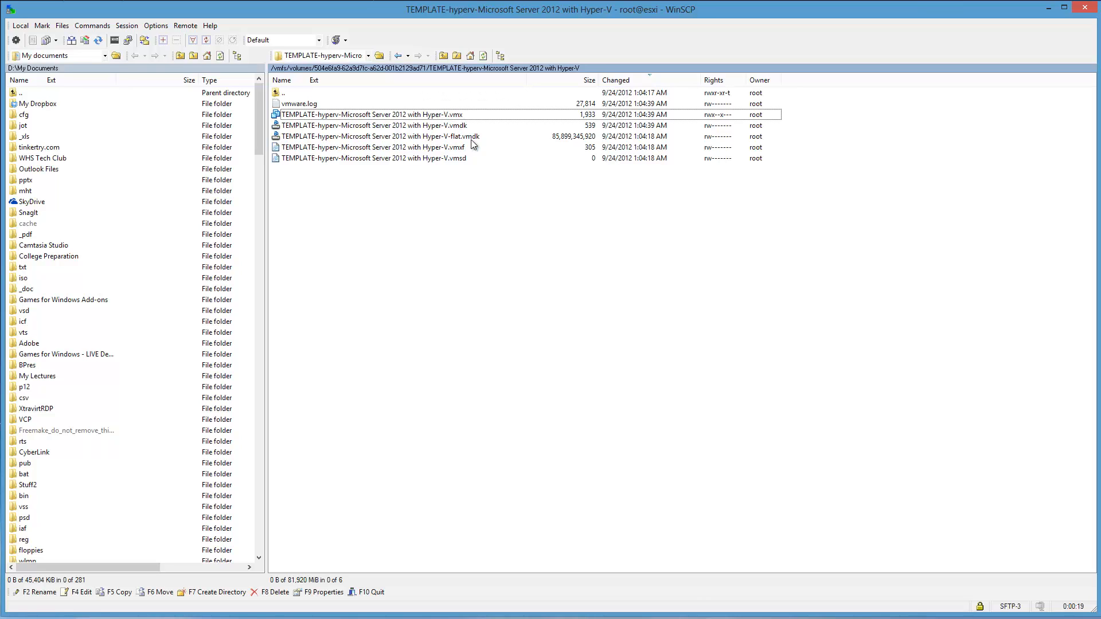
double_click(490, 117)
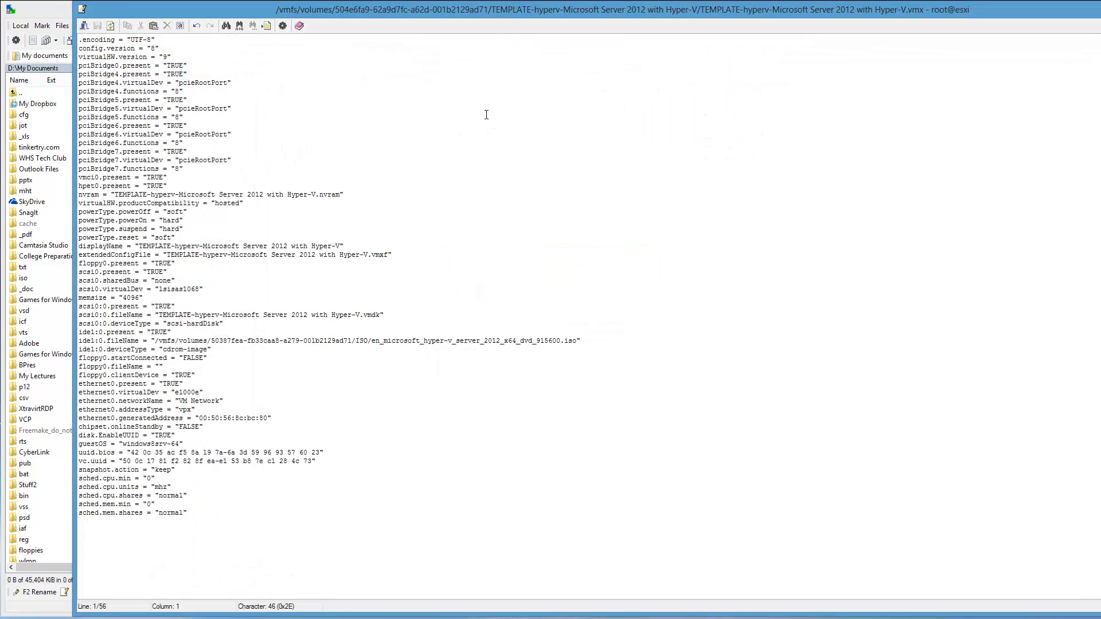
drag(546, 17, 472, 15)
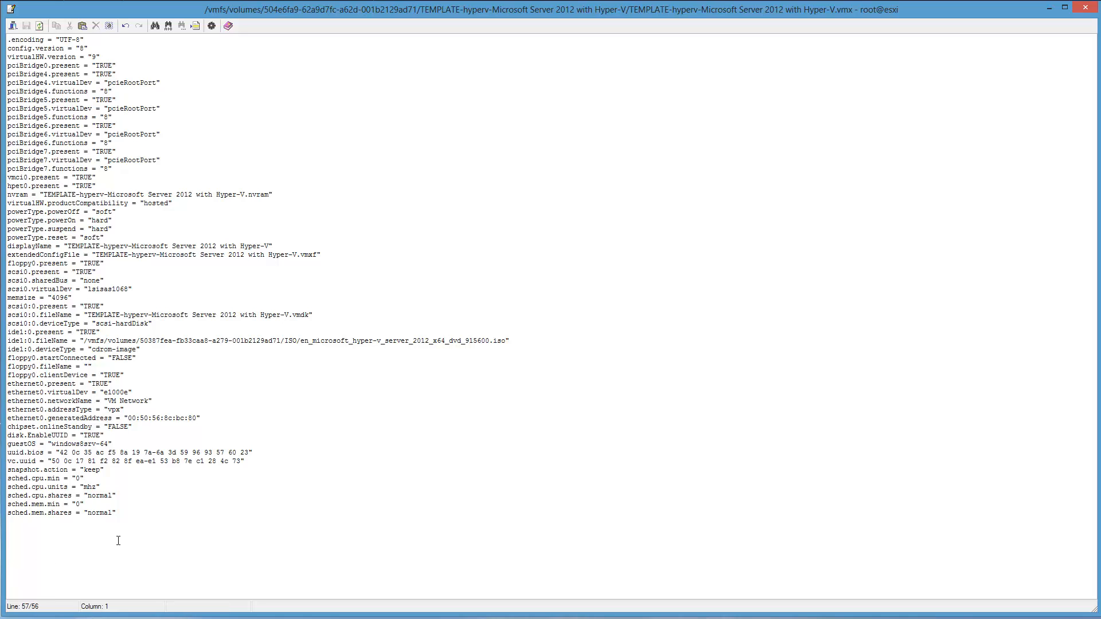
- Append mce.enable = TRUE, hypervisor.cpuid.v0 = FALSE, featMask.vm.hv.capable = "Min:1" and vhv.enable = TRUE as separate lines at the file's end, and save on closing
text(mce.enable = TRUE hypervisor.cpuid.v0 = FALSE featMask.vm.hv.capable = "Min:1" vhv.enable = TRUE)
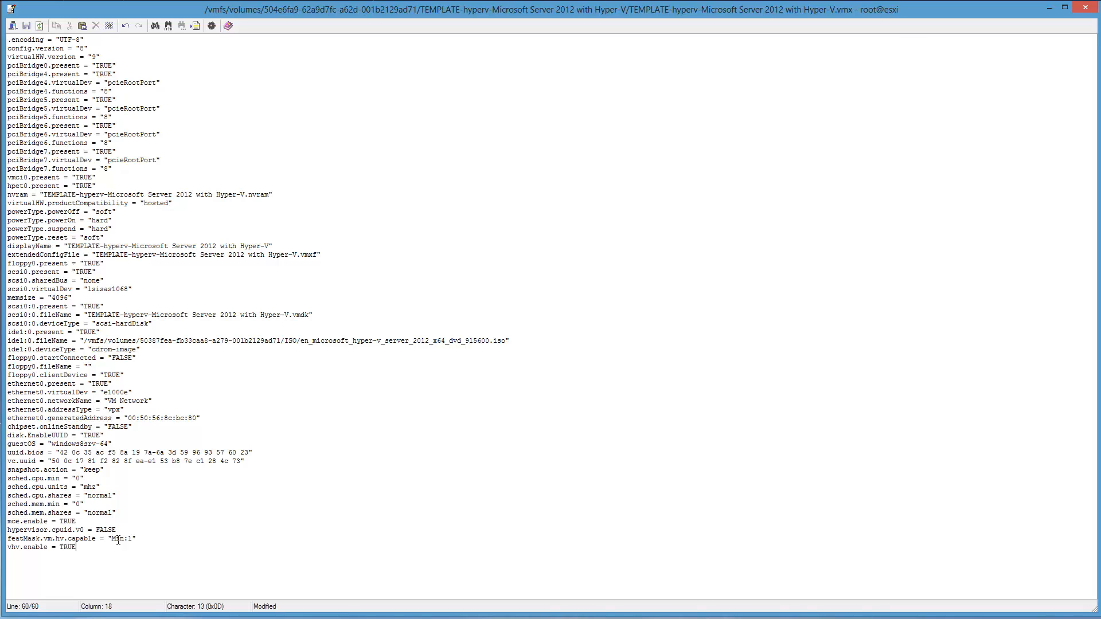
key(Return)
triple_click(49, 570)
double_click(49, 570)
triple_click(49, 569)
click(74, 570)
drag(8, 519, 135, 581)
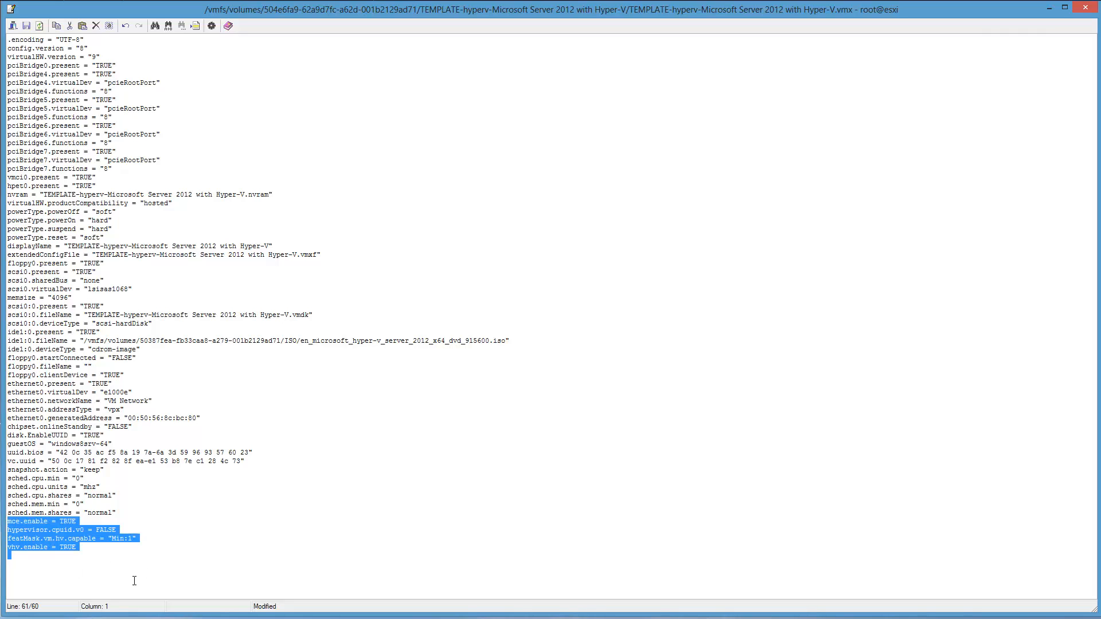
click(46, 566)
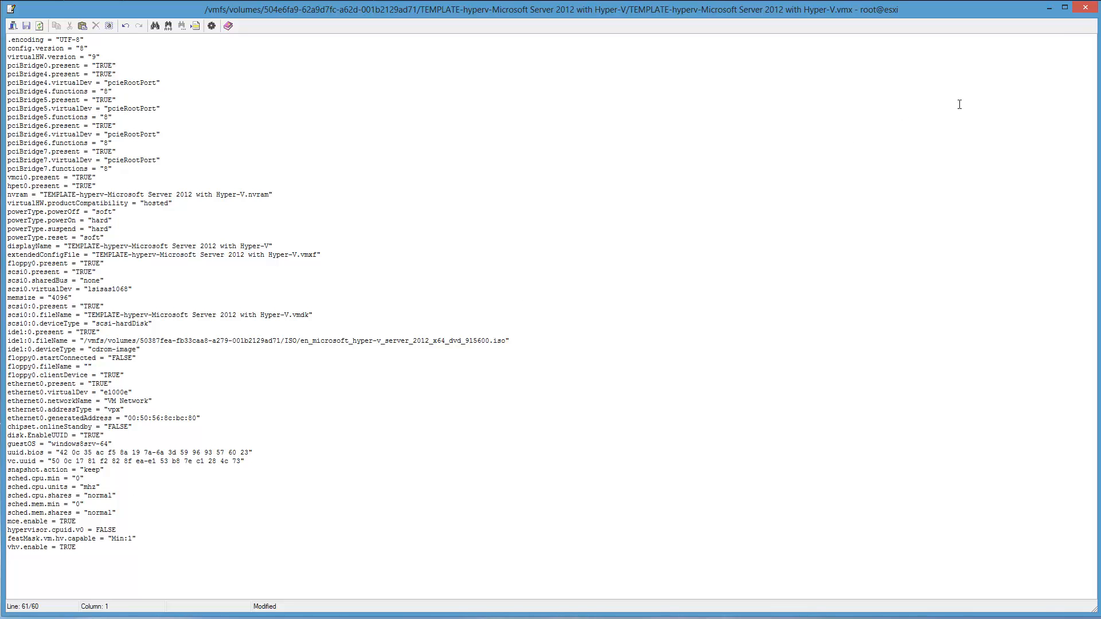
click(1085, 8)
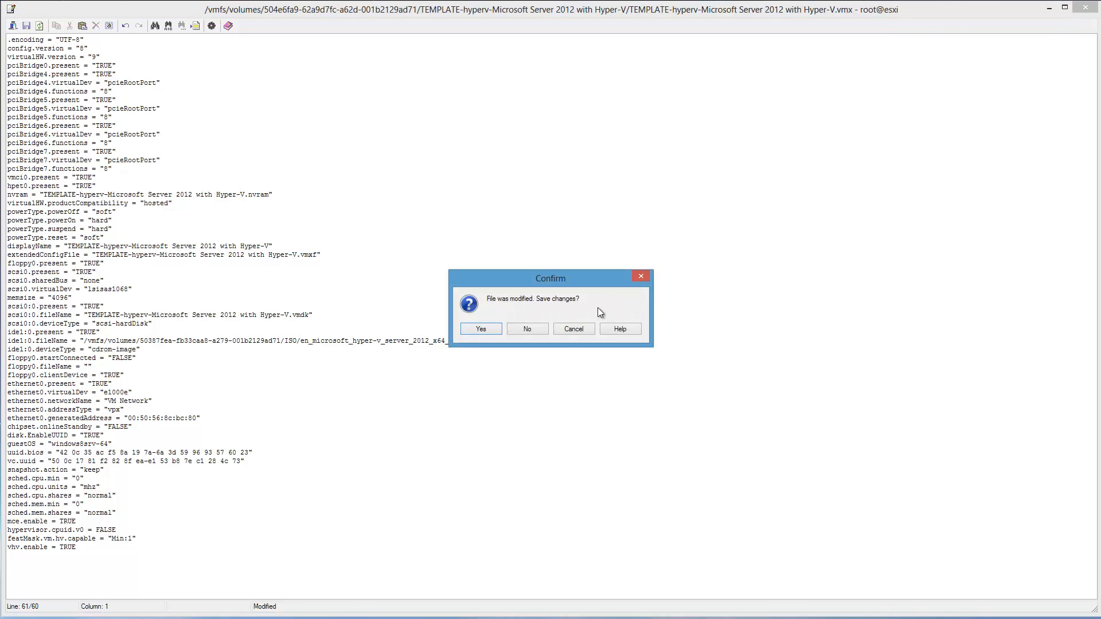
click(474, 334)
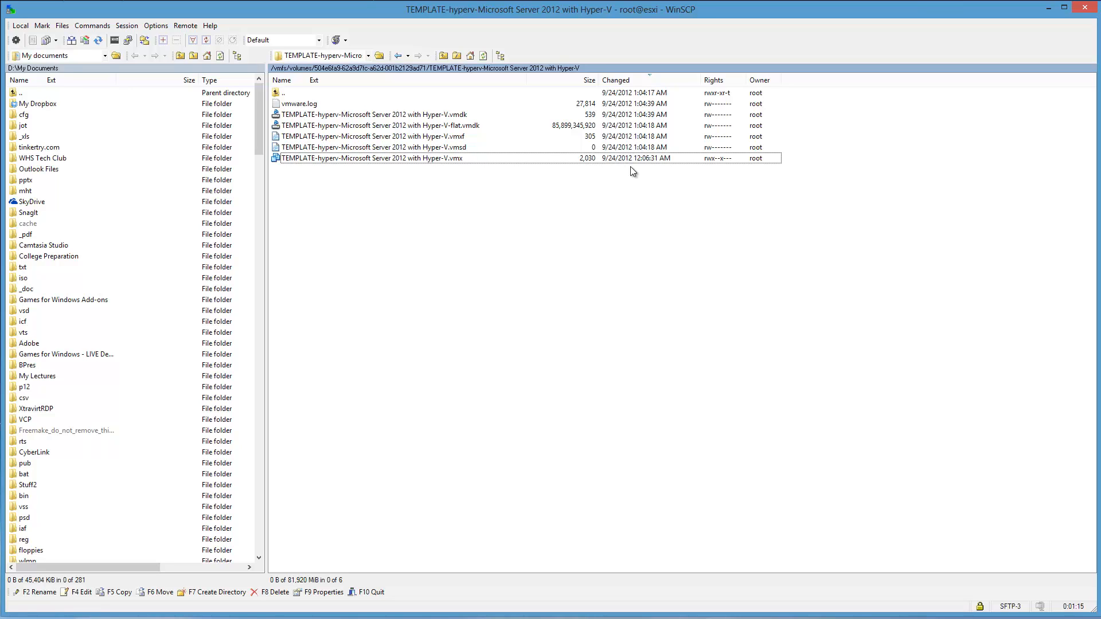
- Reopen the .vmx file to check the saved lines, and close the editor and WinSCP
double_click(520, 160)
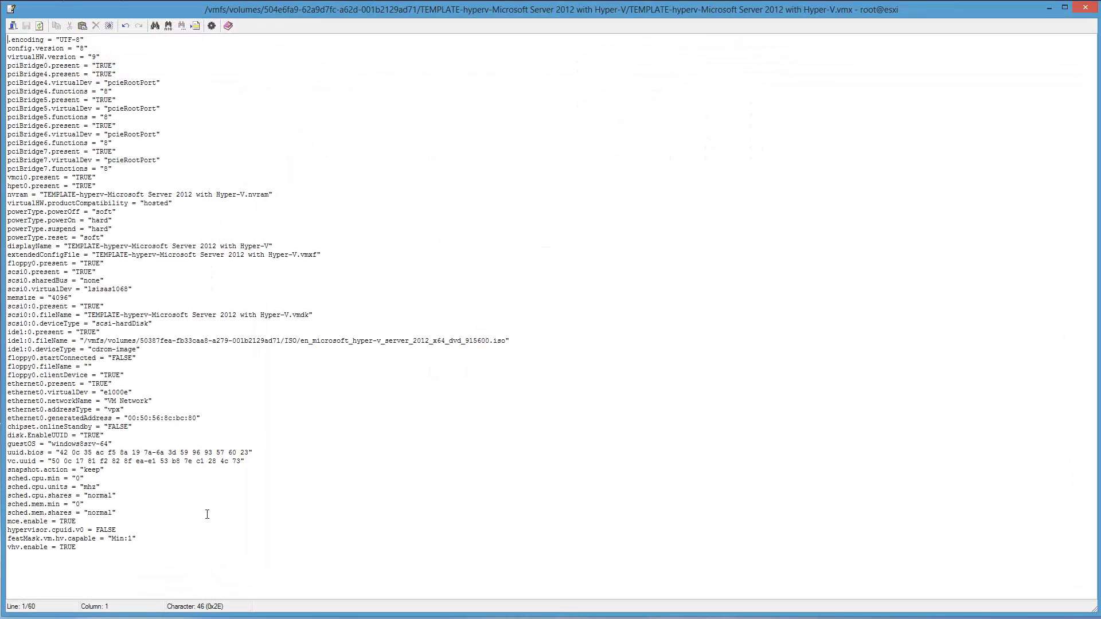
click(1085, 8)
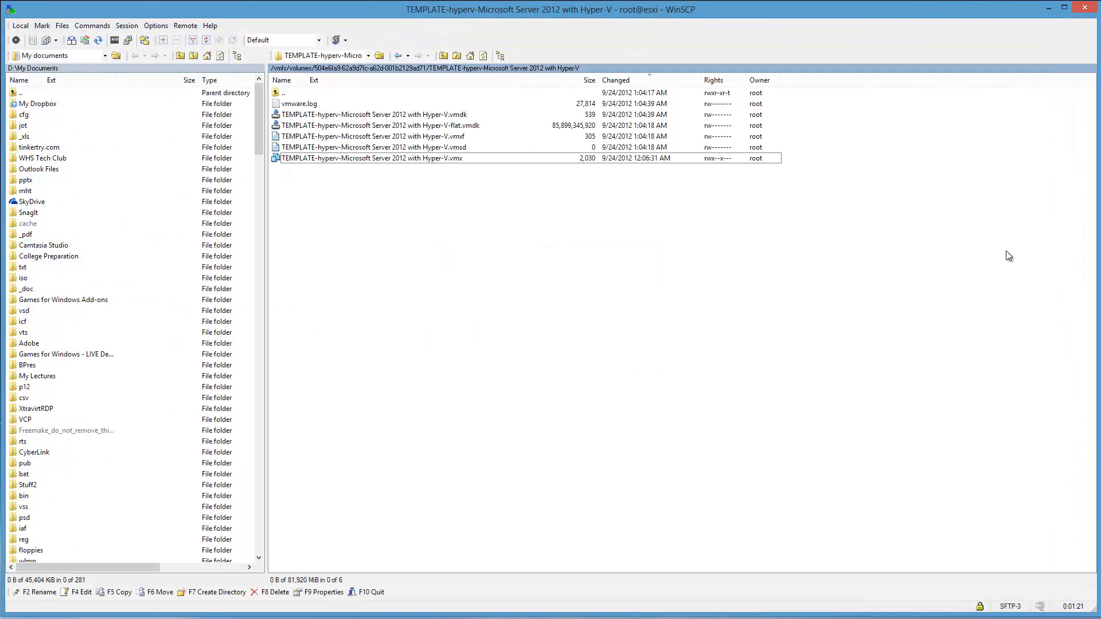
click(1083, 10)
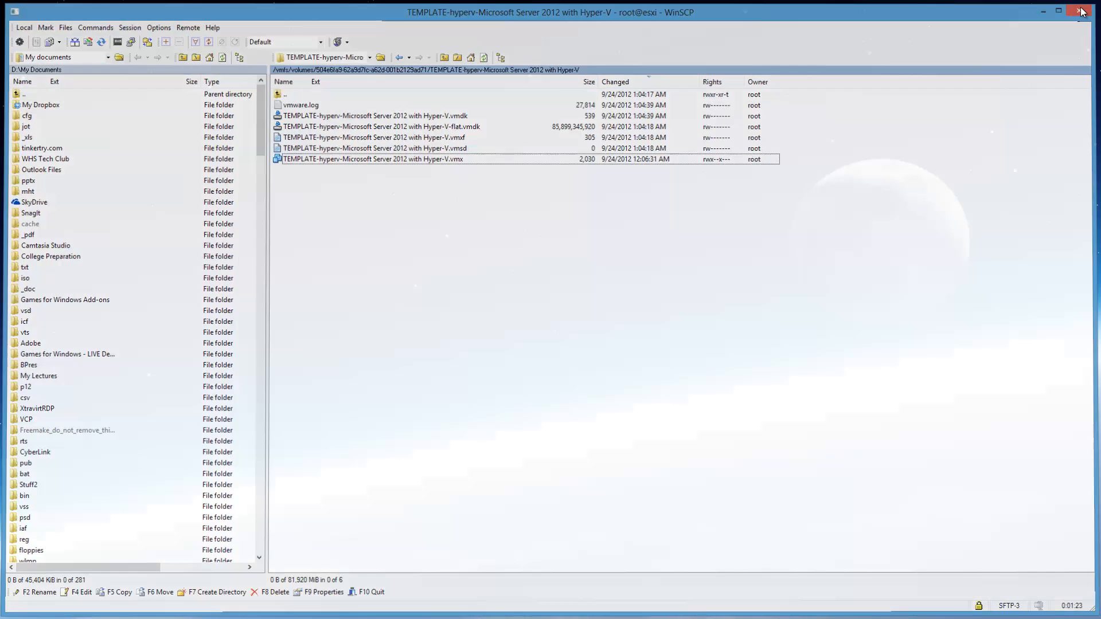
- Switch back to the vSphere Client and show the template virtual machine's console
mouse_move(158, 618)
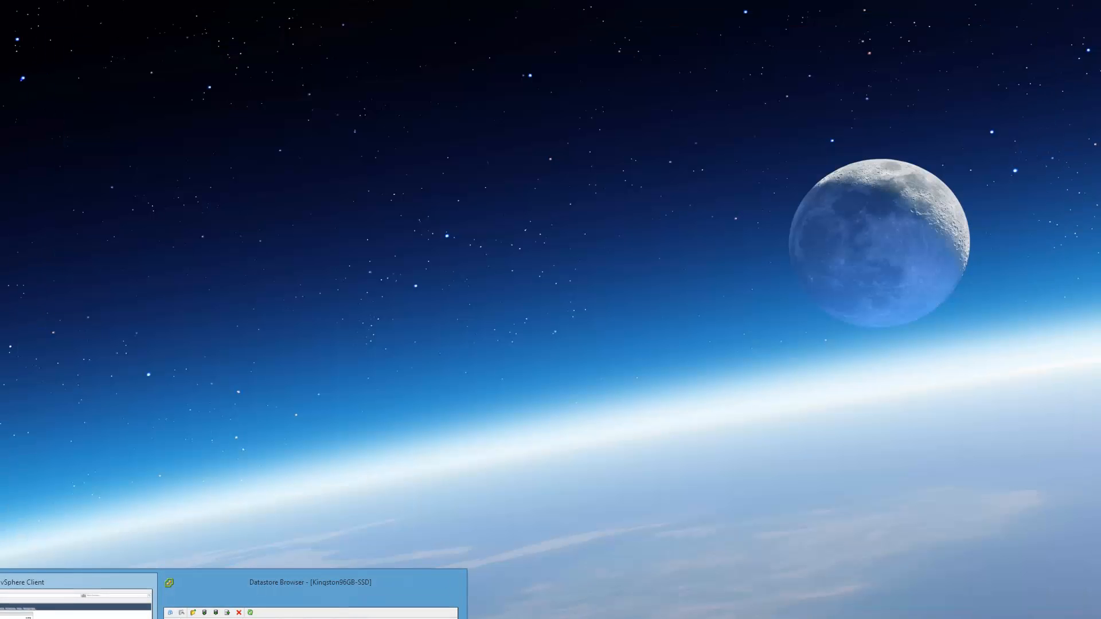
click(77, 600)
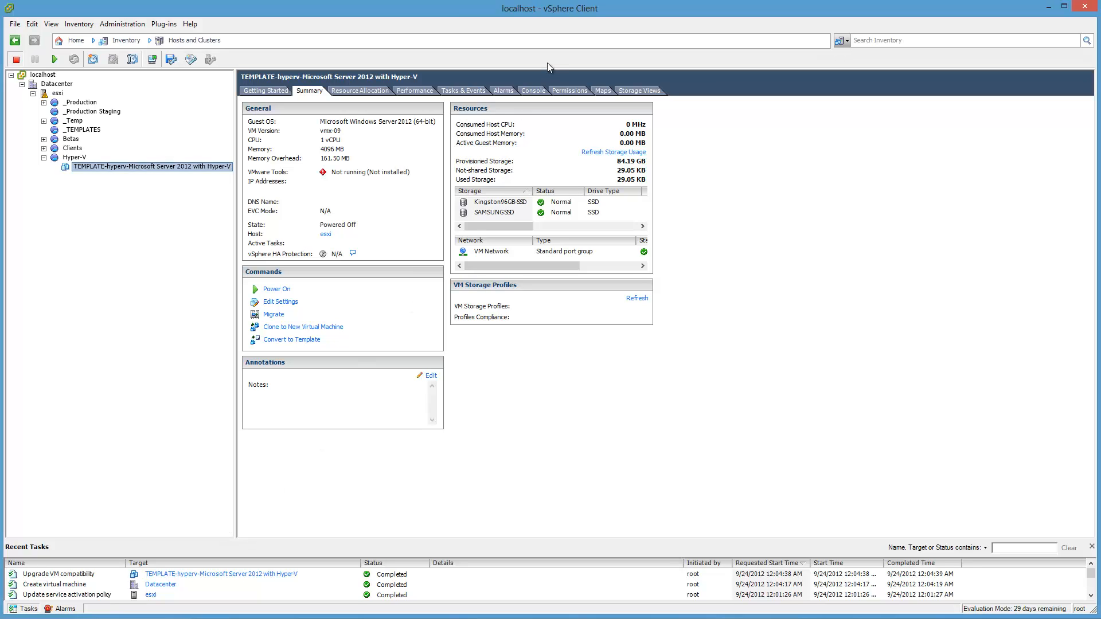
click(539, 91)
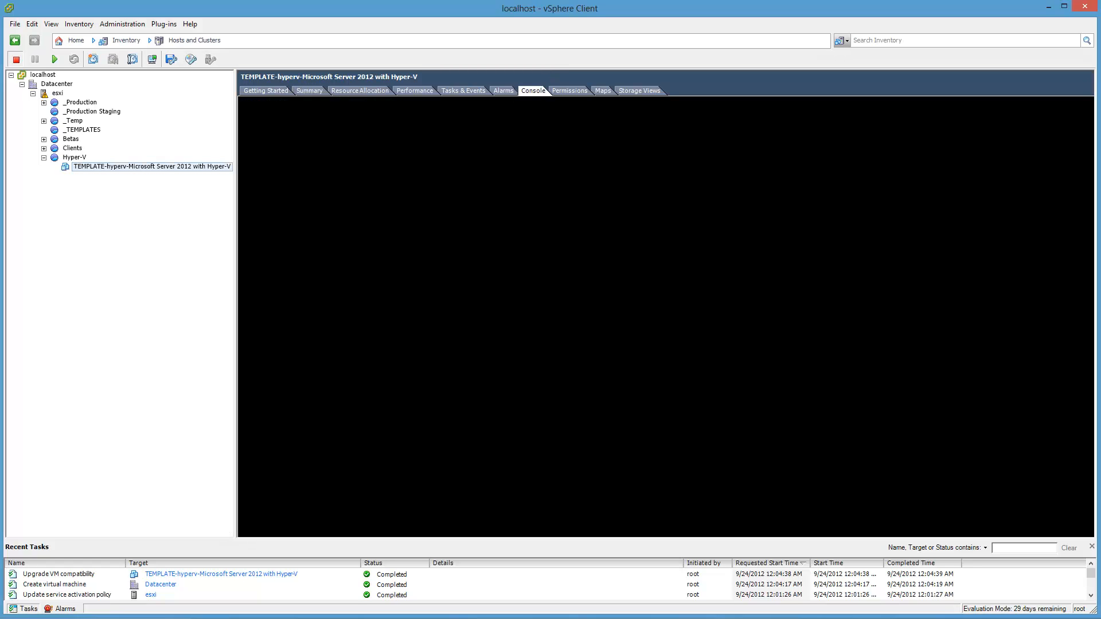
- Check the template virtual machine's summary, return to its console and power the machine on
click(161, 166)
click(304, 90)
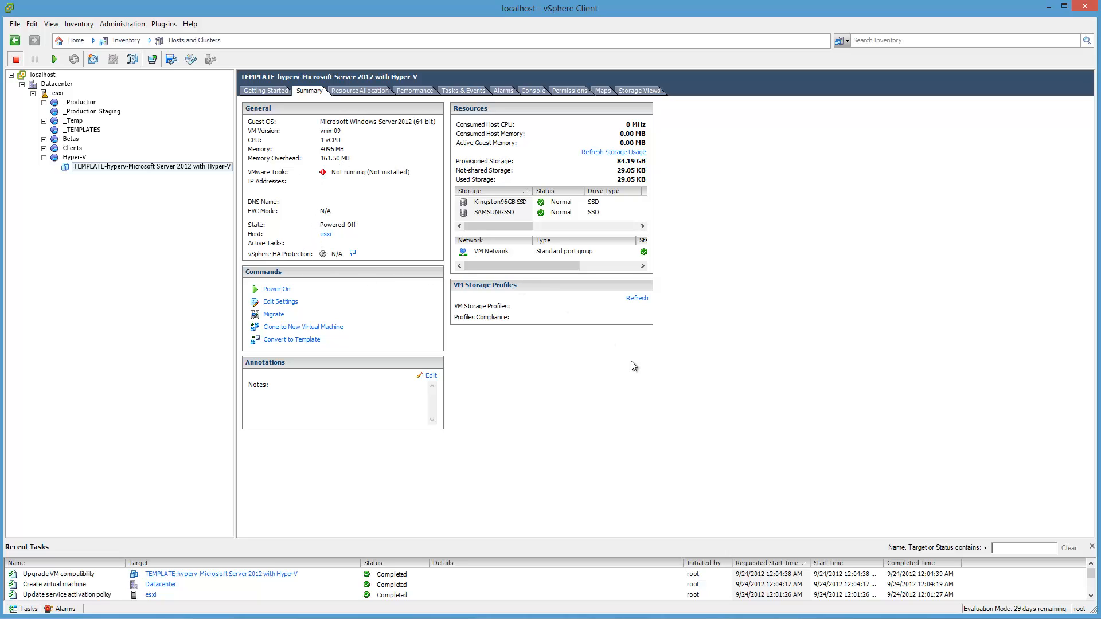
click(533, 91)
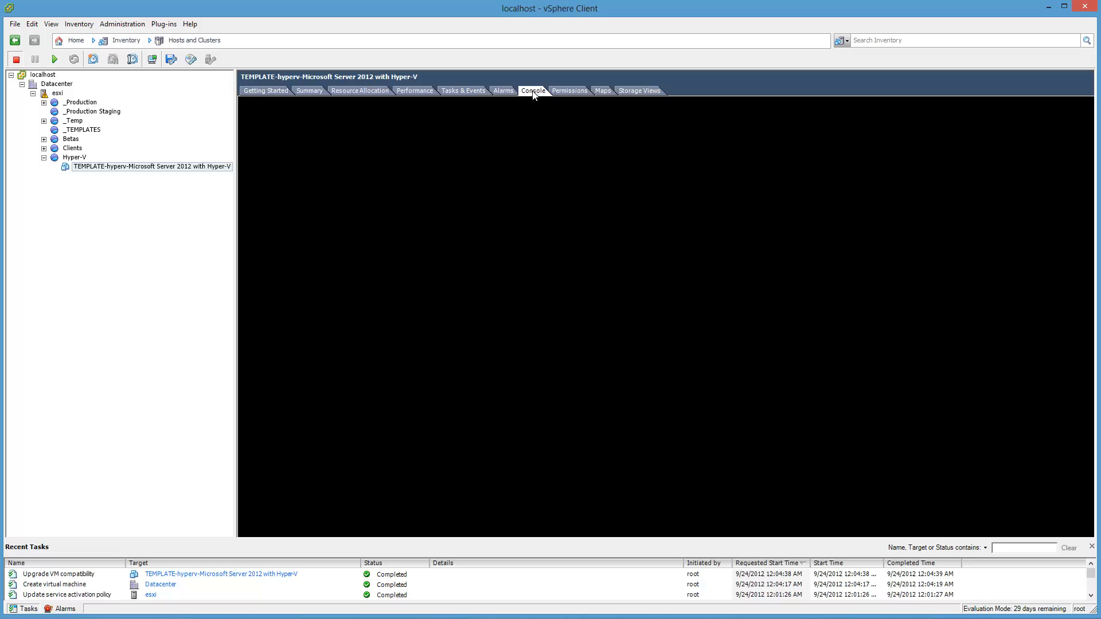
click(52, 60)
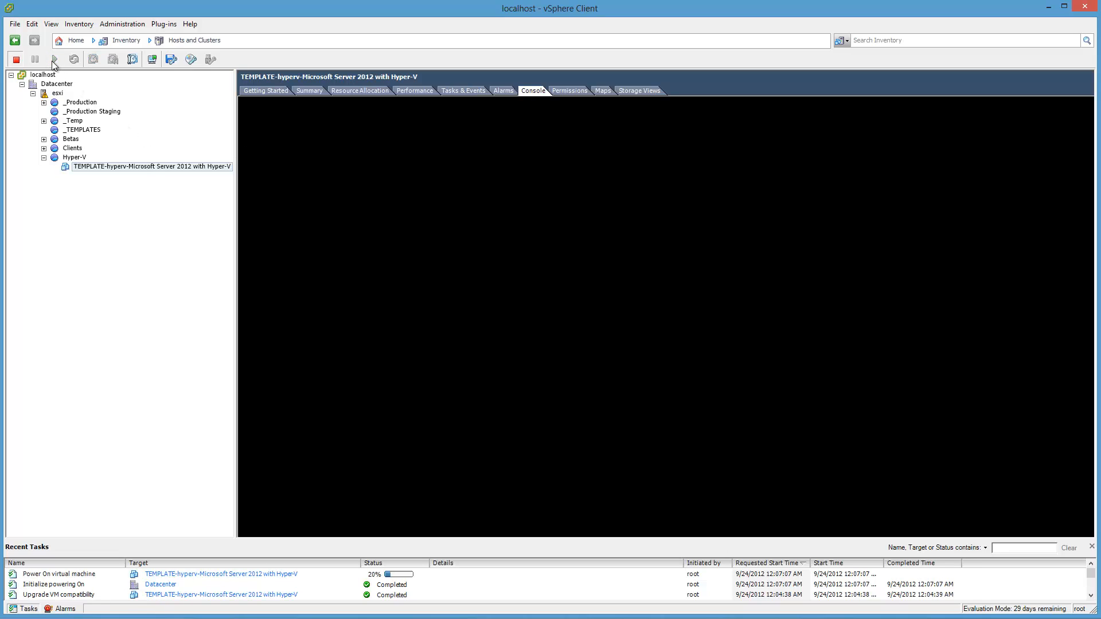
right_click(122, 170)
click(172, 212)
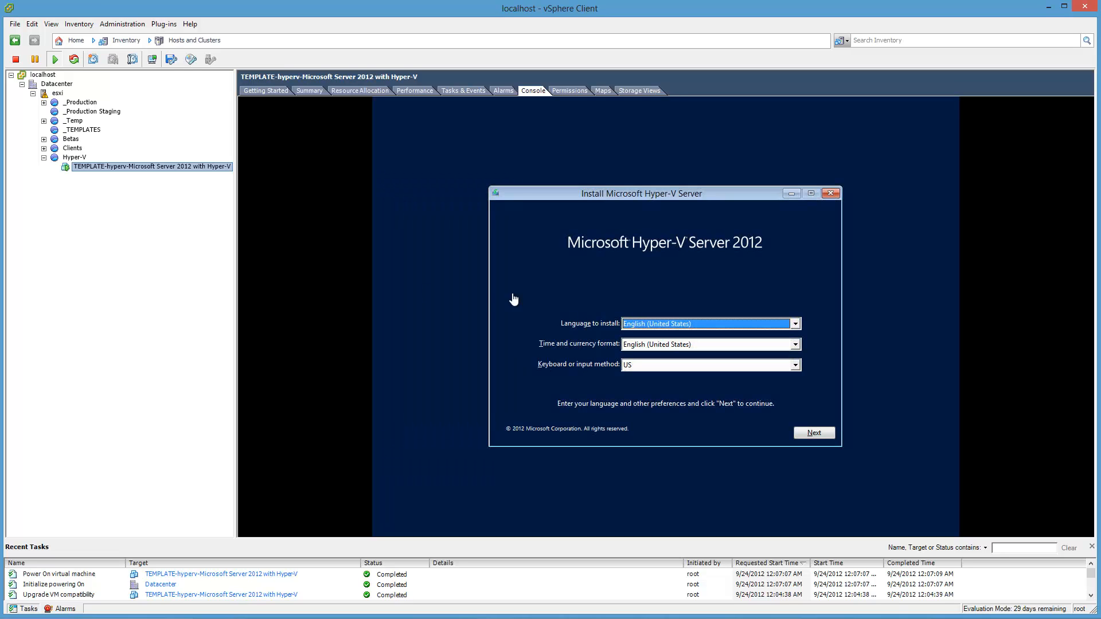
- Start the Microsoft Hyper-V Server 2012 installation with English (United States) as language and format and the US keyboard
click(777, 211)
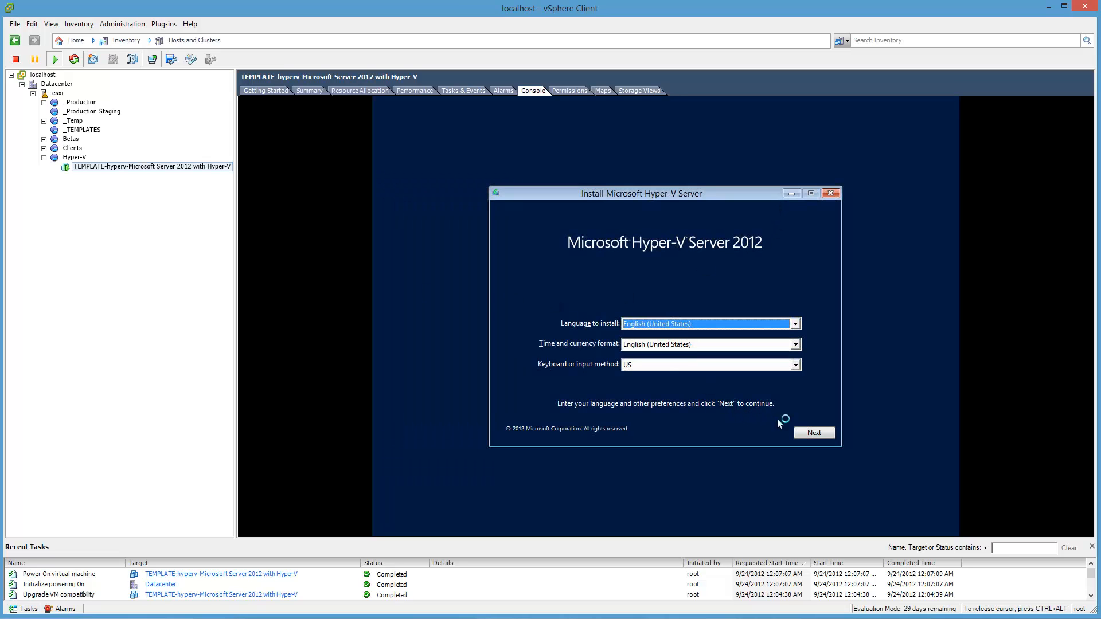
click(823, 434)
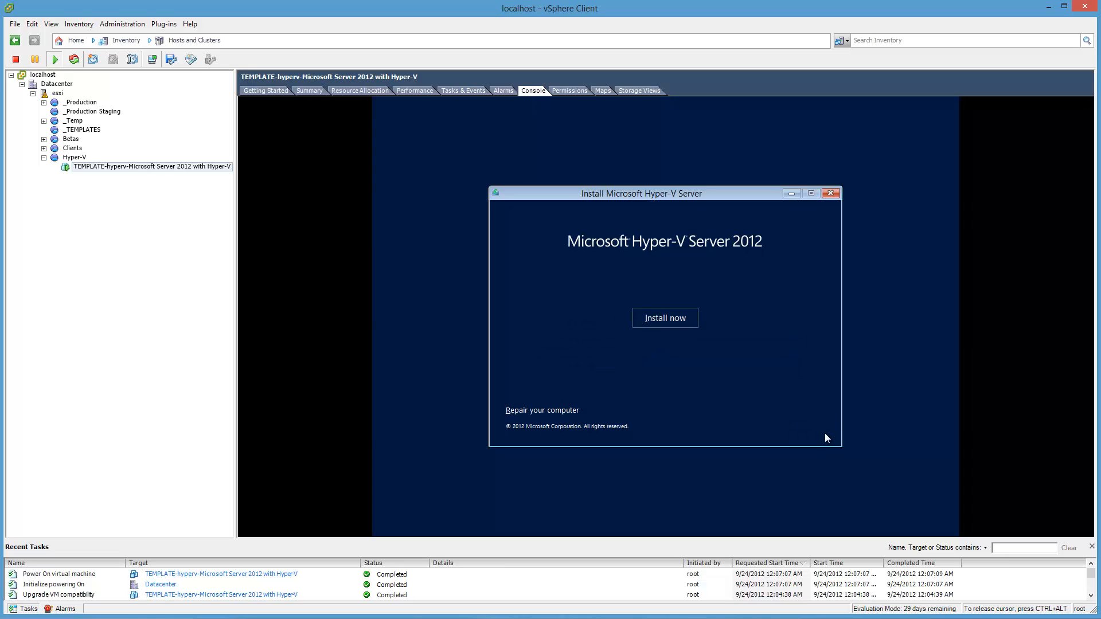
click(691, 326)
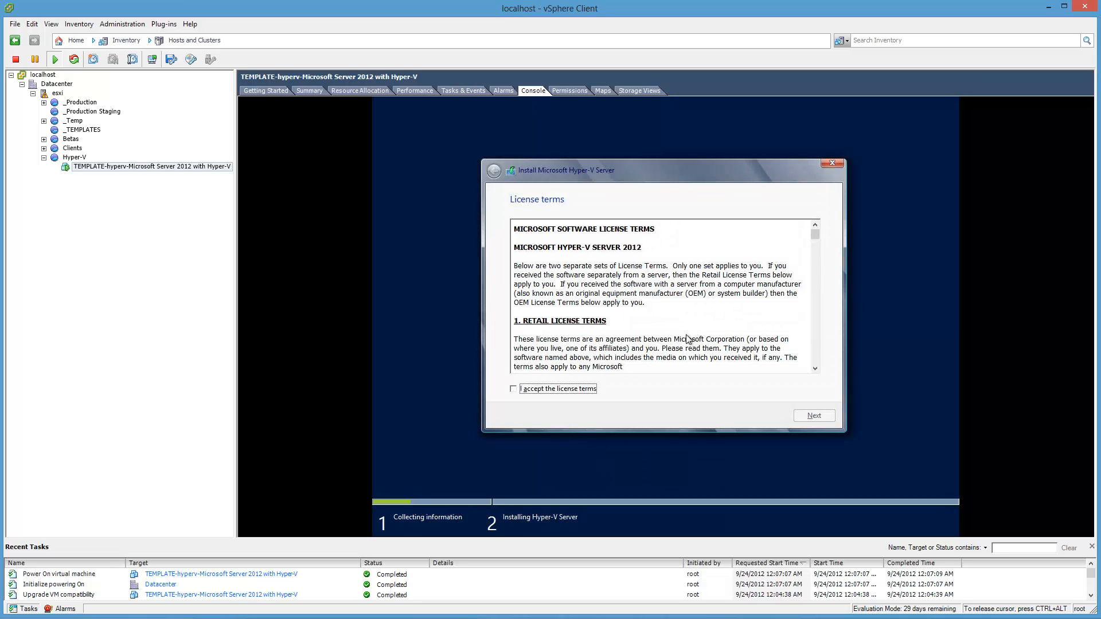
- Accept the Hyper-V Server license terms and look through their text to the end
click(593, 391)
scroll(816, 361, down, 5)
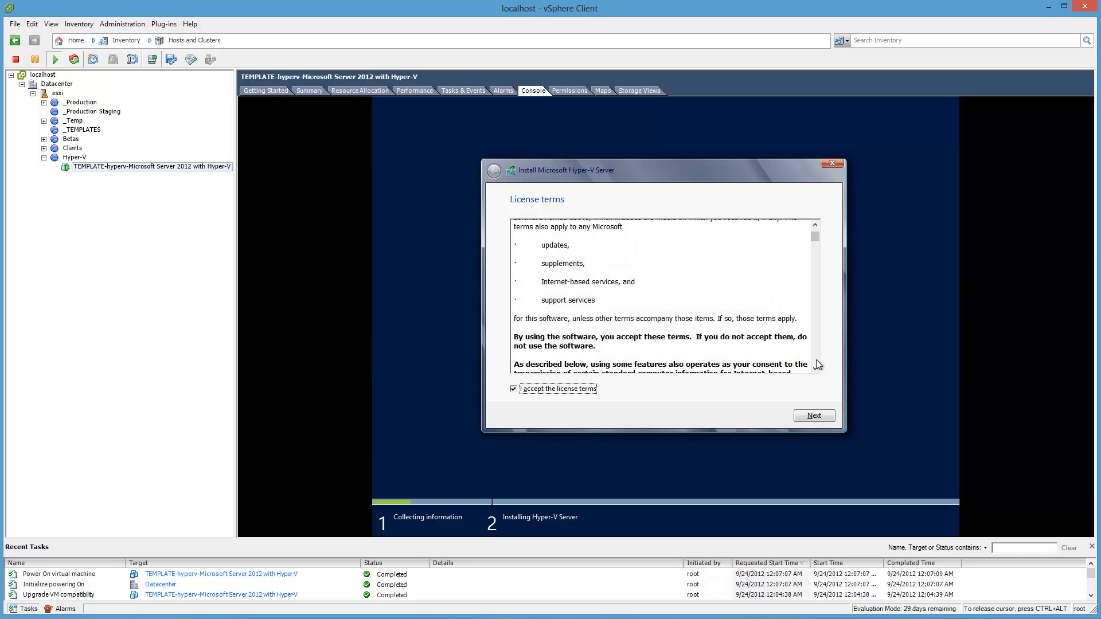
scroll(816, 359, down, 10)
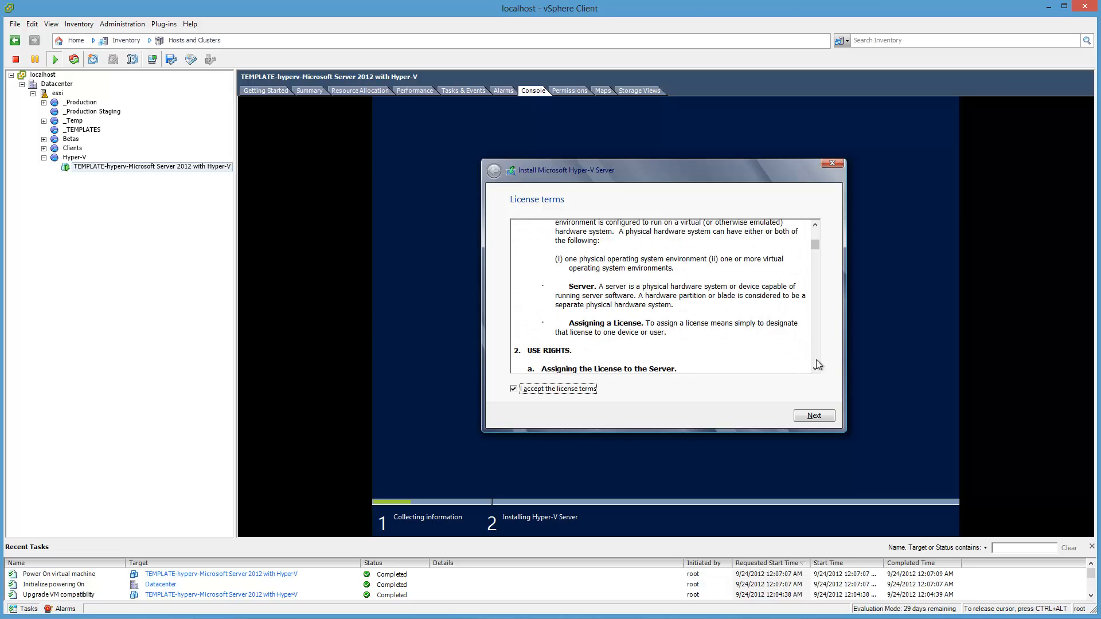
scroll(817, 359, down, 15)
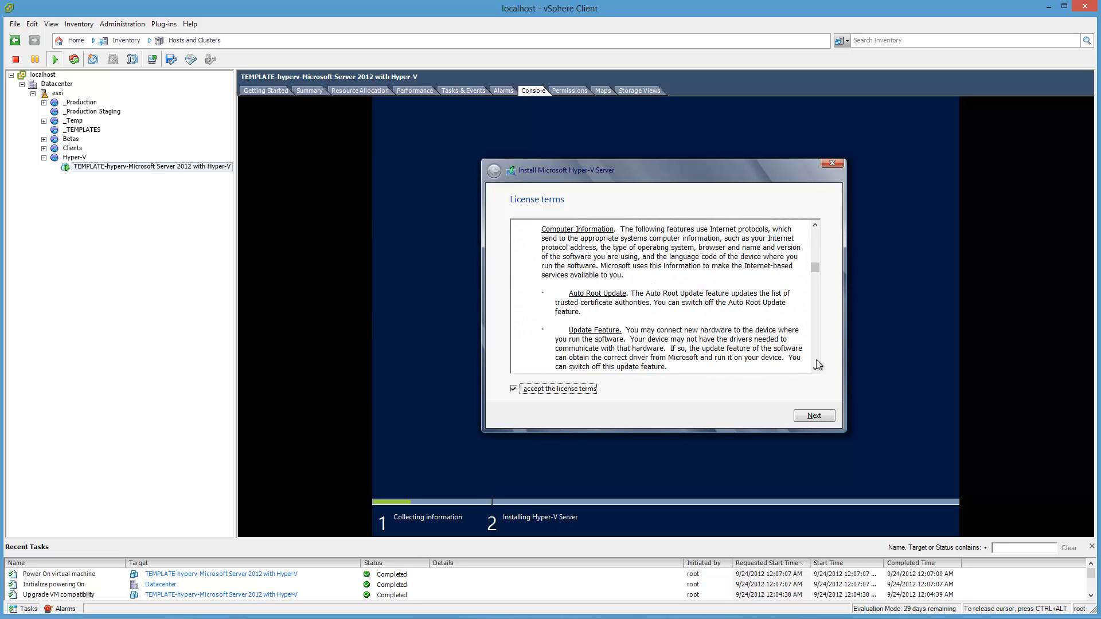
scroll(816, 365, down, 15)
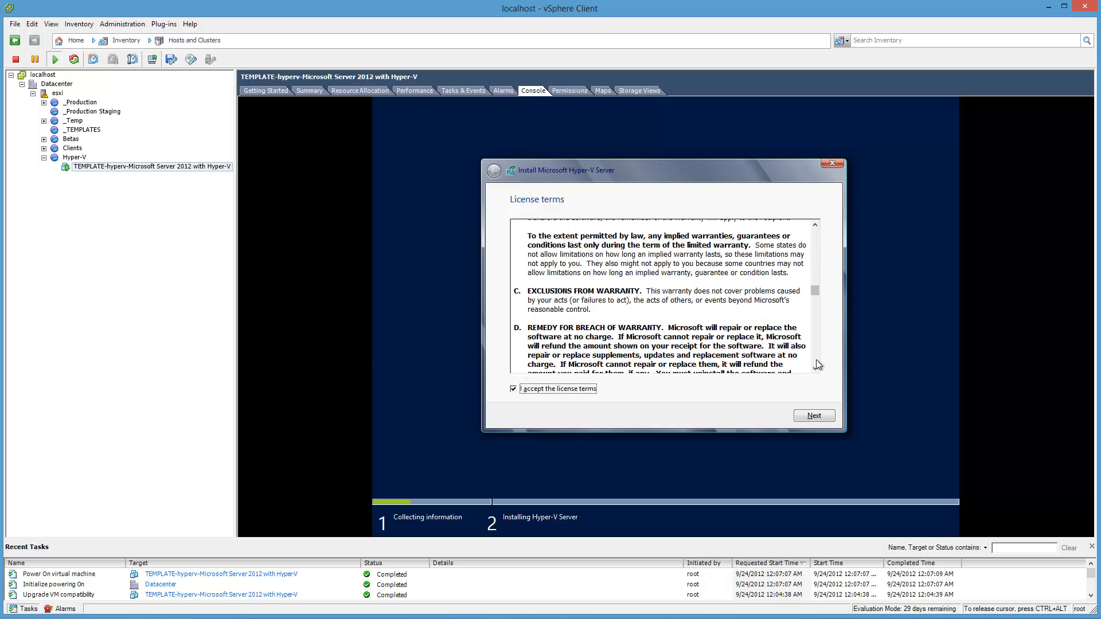
scroll(816, 360, down, 15)
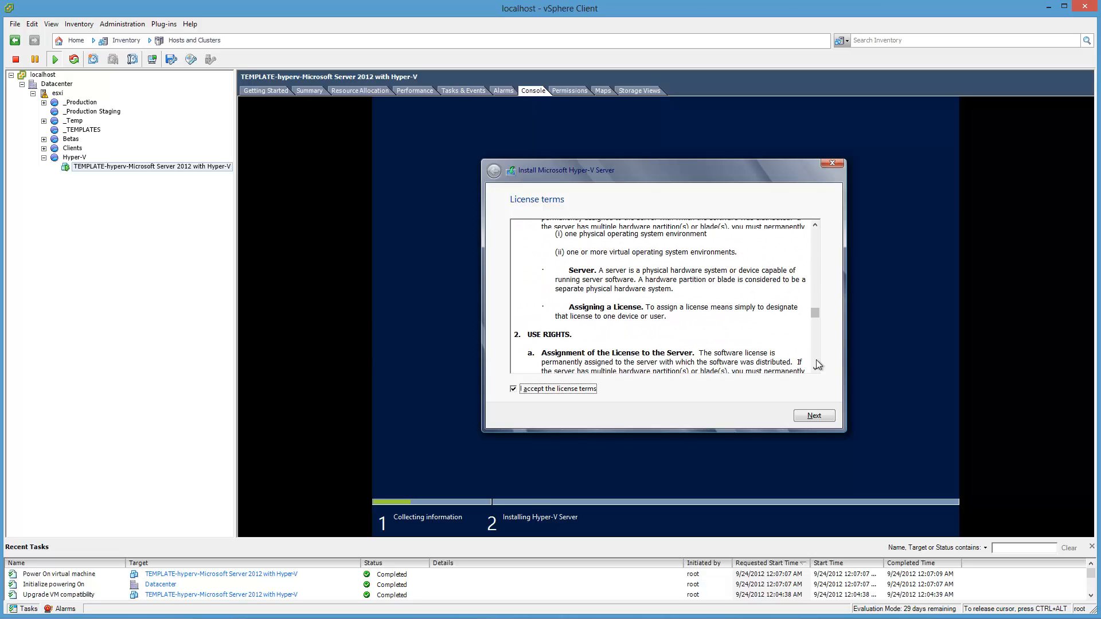
scroll(816, 360, down, 15)
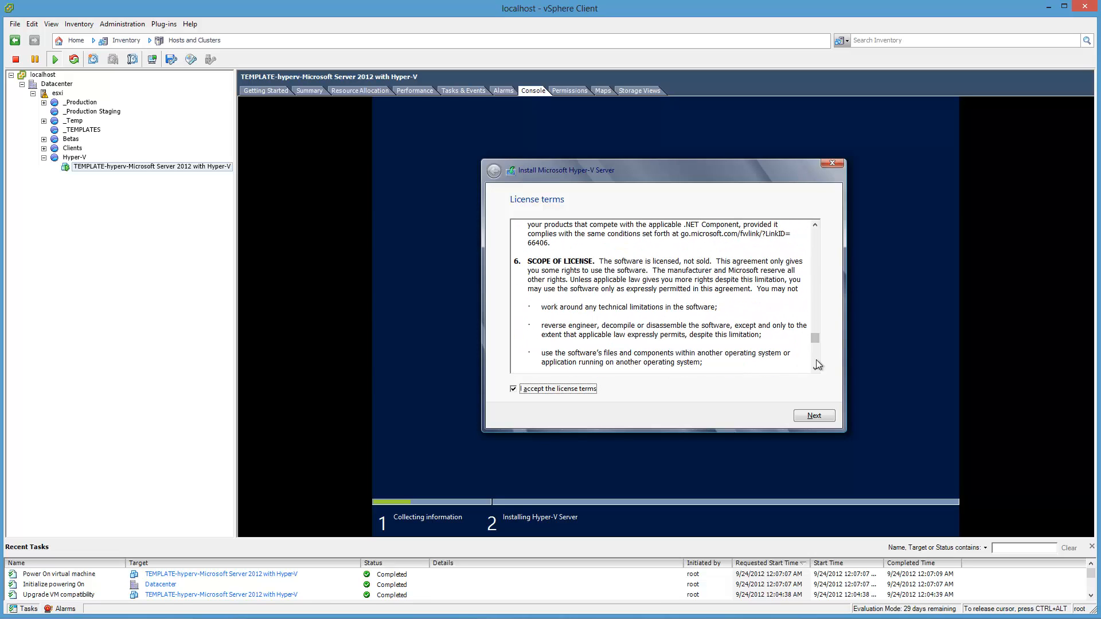
scroll(816, 360, down, 15)
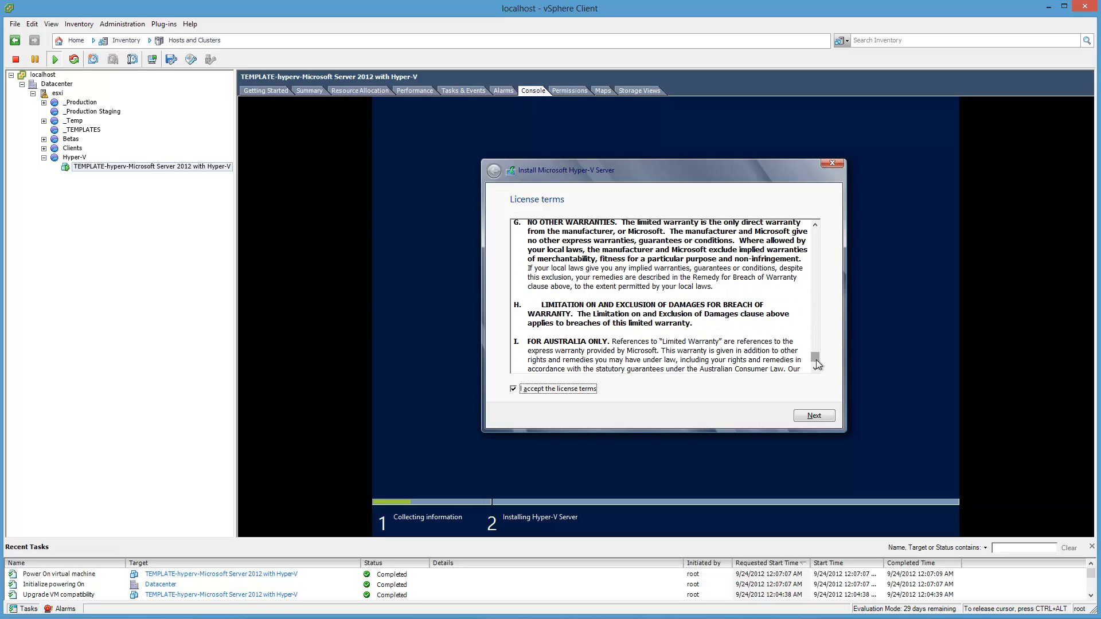
scroll(816, 360, down, 4)
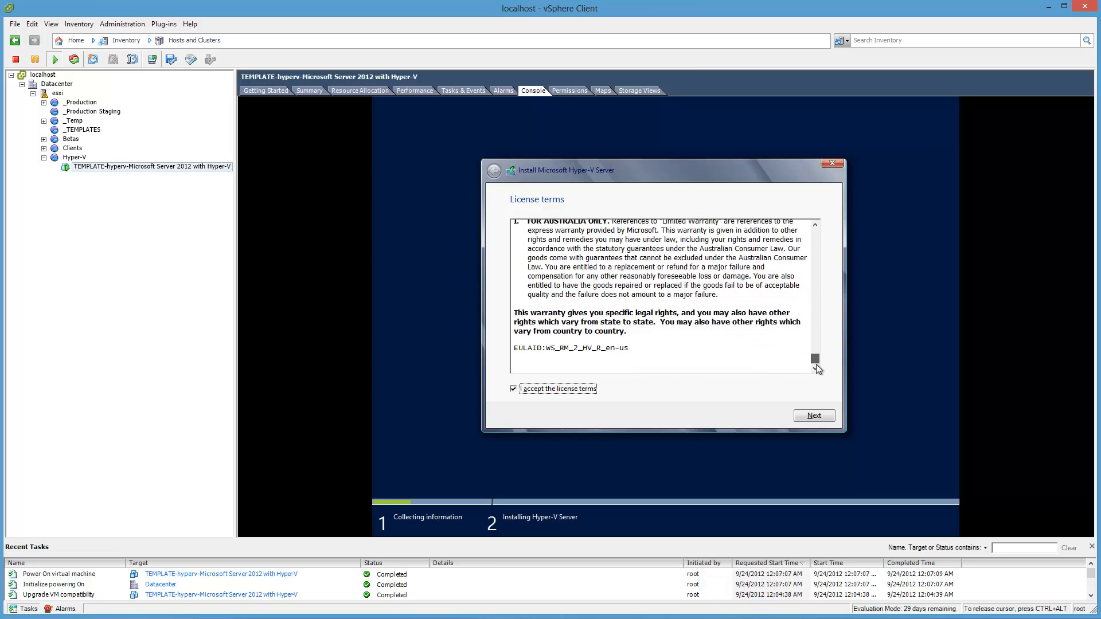
- Continue with the custom installation of Hyper-V Server only, onto Drive 0 Unallocated Space
click(826, 418)
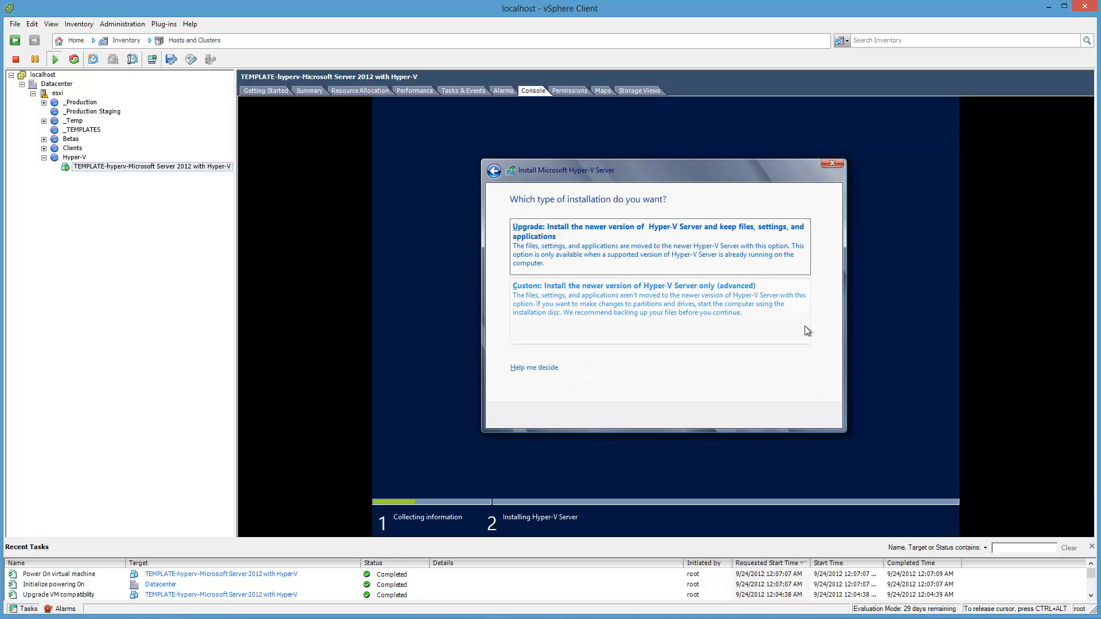
click(802, 340)
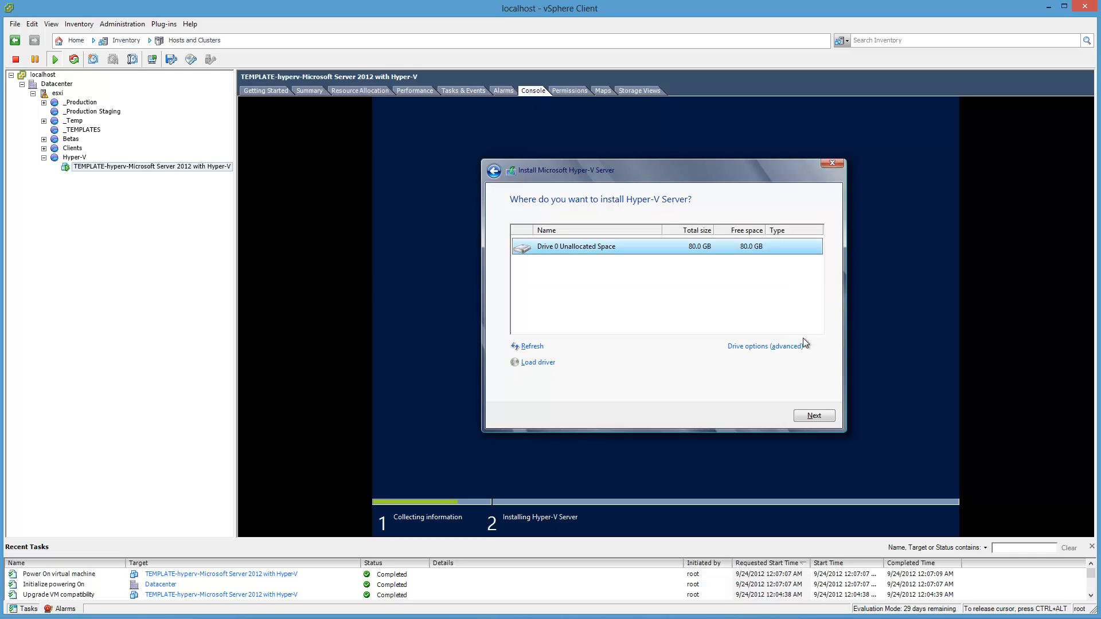
click(824, 418)
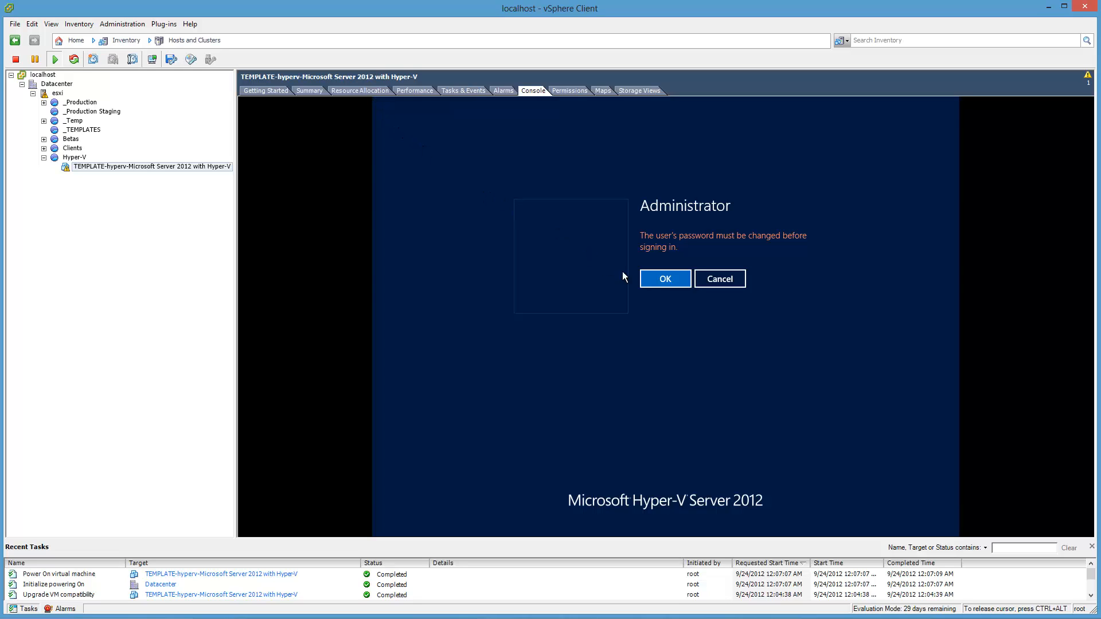
- Set and confirm a new Administrator password and sign in to Hyper-V Server
click(679, 284)
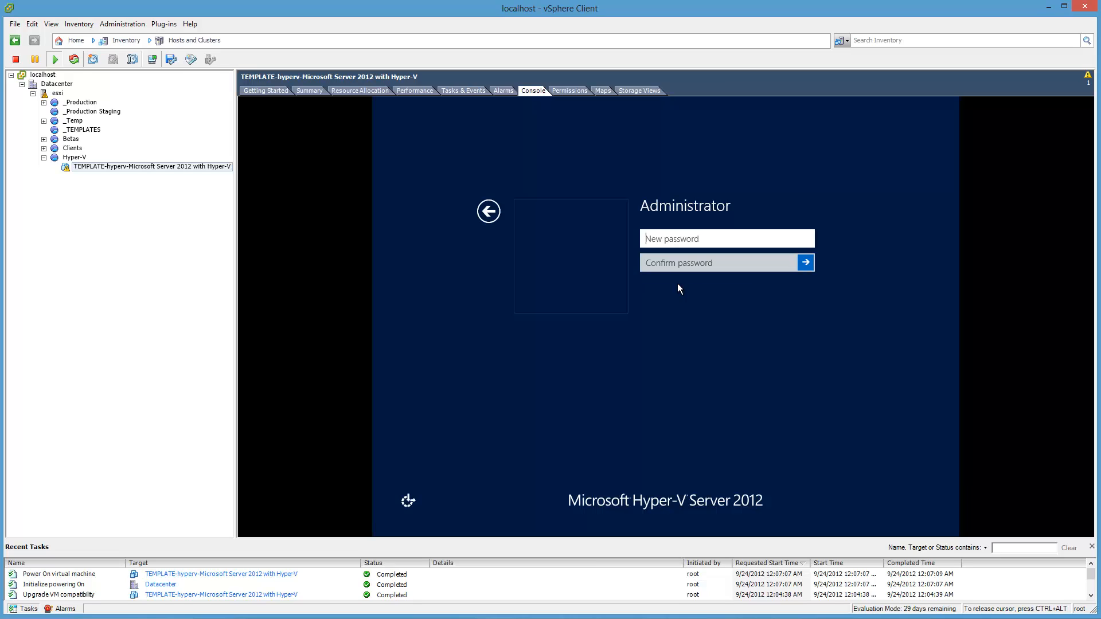
text(••••••)
key(Tab)
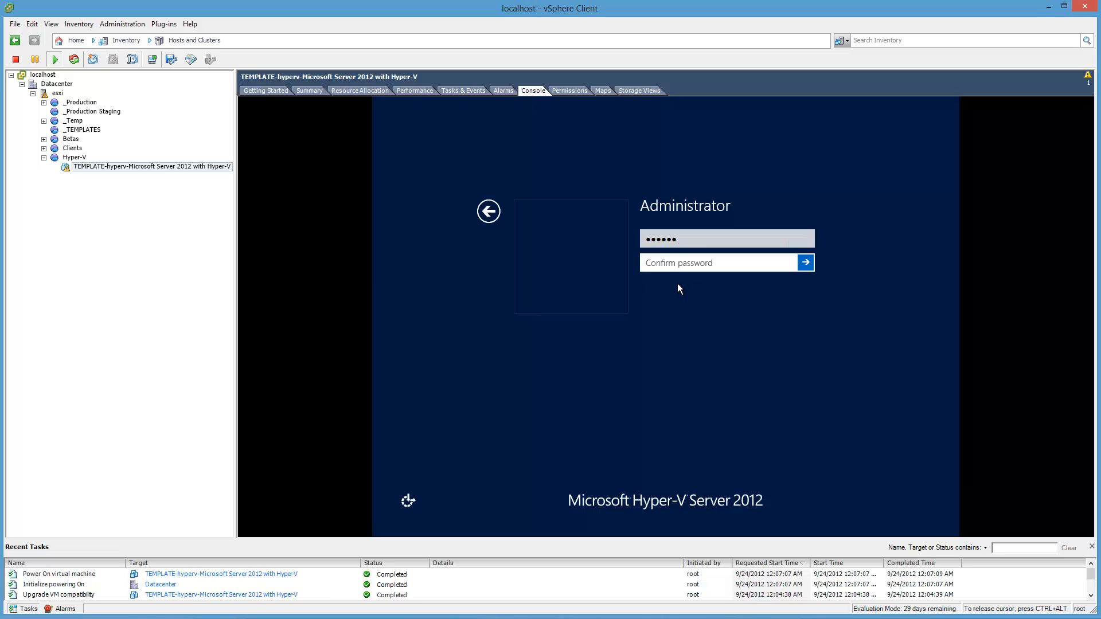
key(shift+Tab)
text(••••••••)
key(Tab)
text(••••••••)
key(Return)
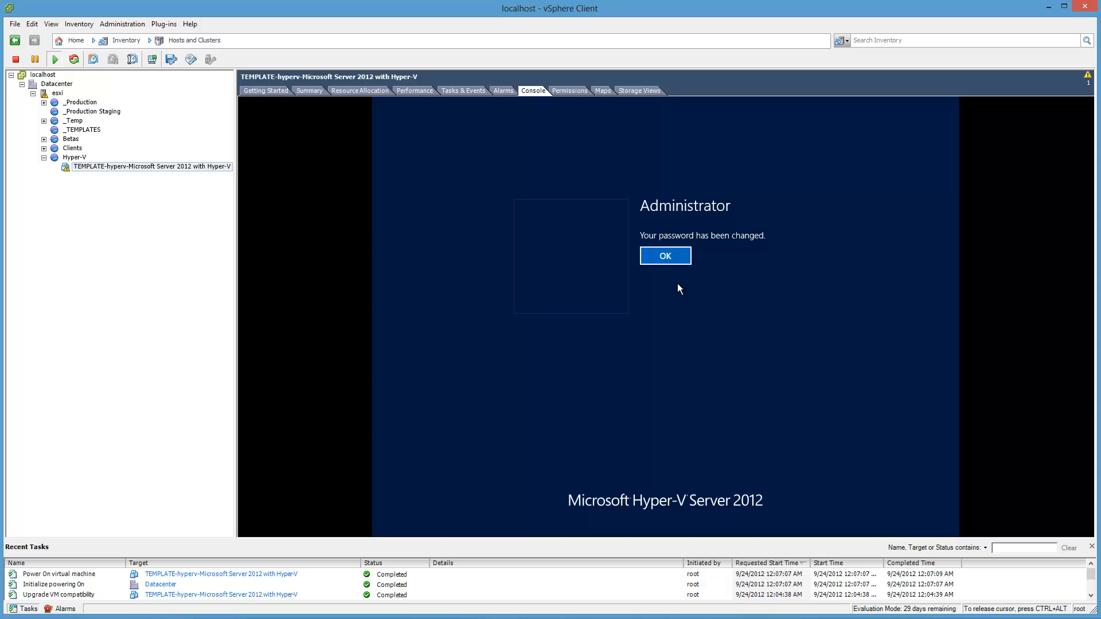
key(Return)
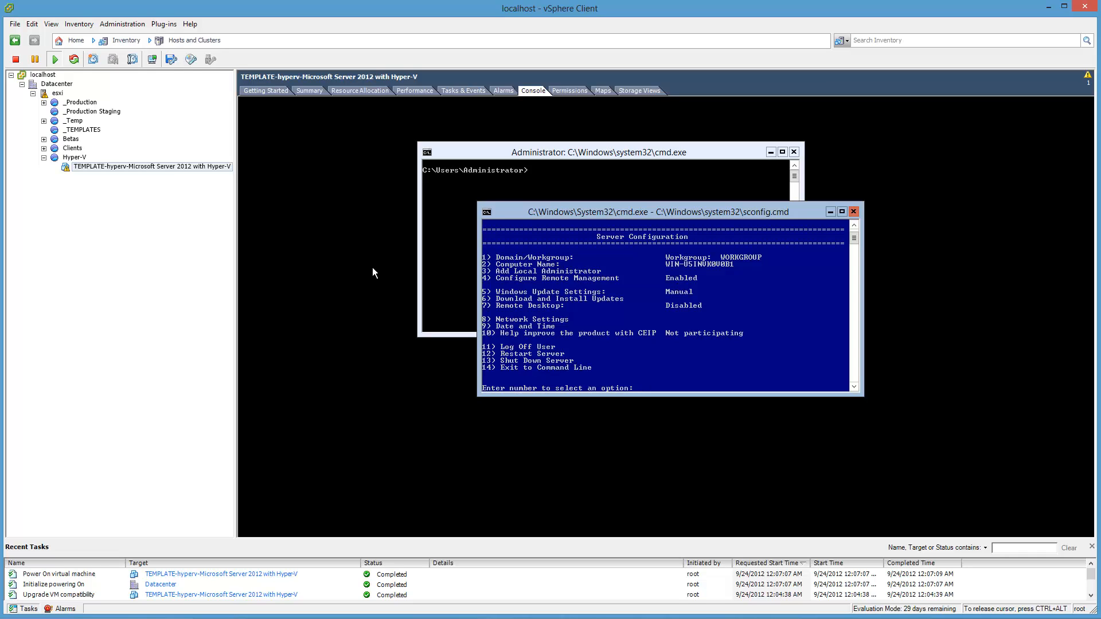
- Release the cursor from the console and expand the Clients resource pool in the inventory to view its virtual machines
key(ctrl+alt)
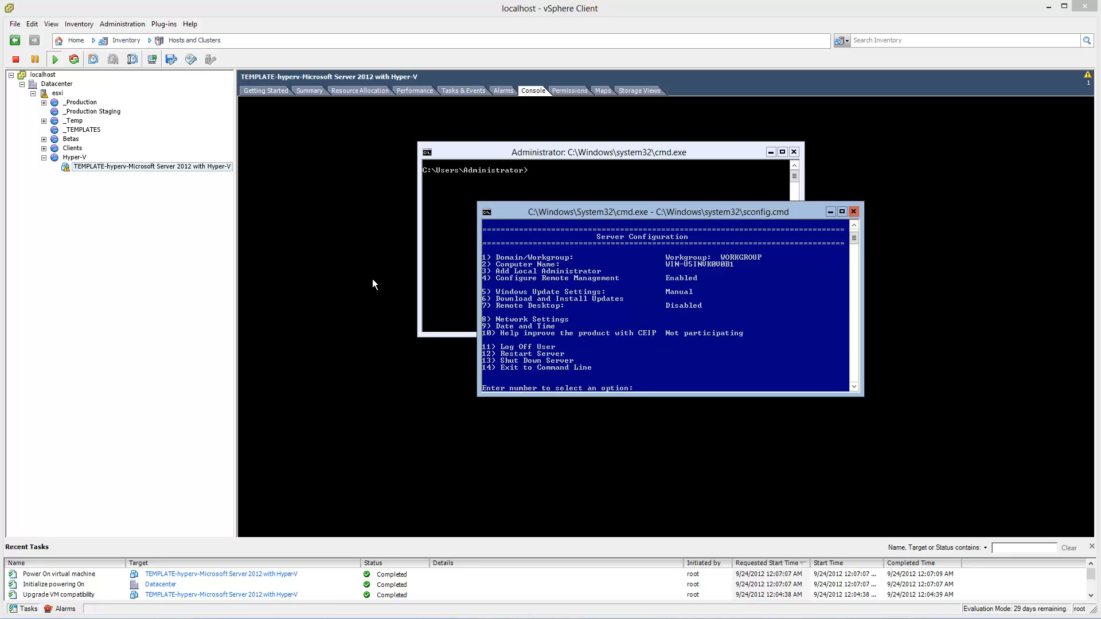
click(44, 148)
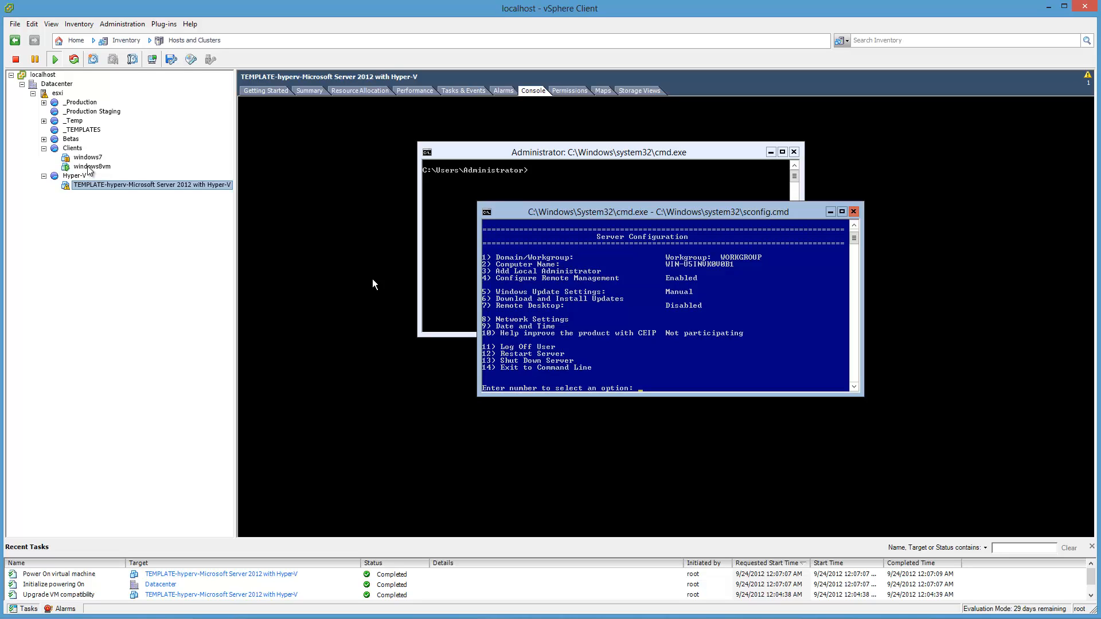
- Set the computer name to hyperv through option 2 of Server Configuration and decline the restart
click(635, 335)
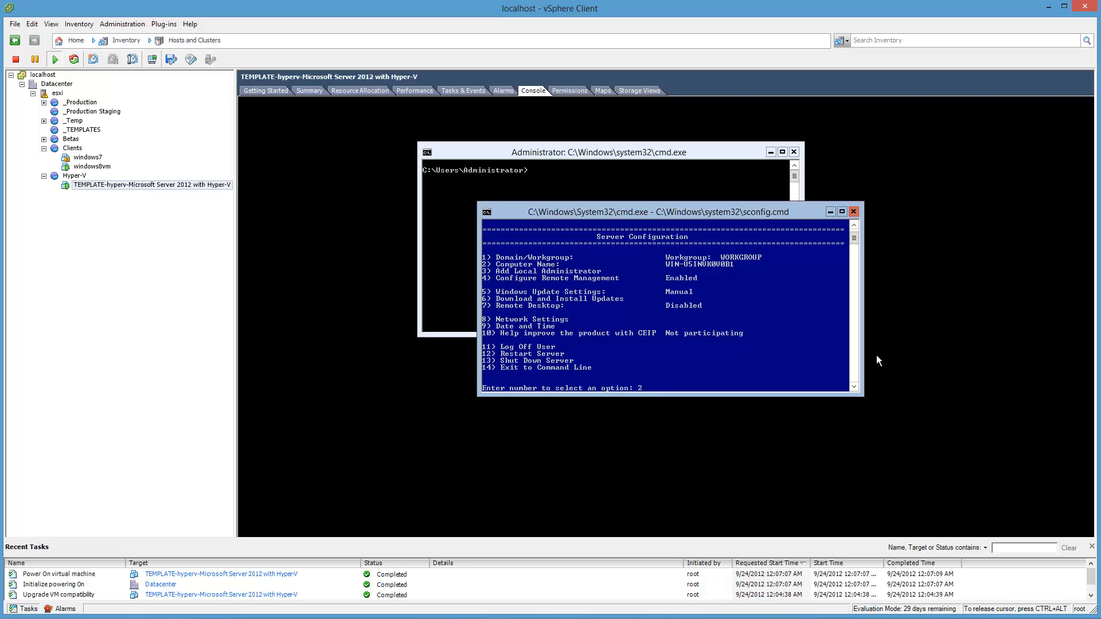
key(Return)
text(hyp)
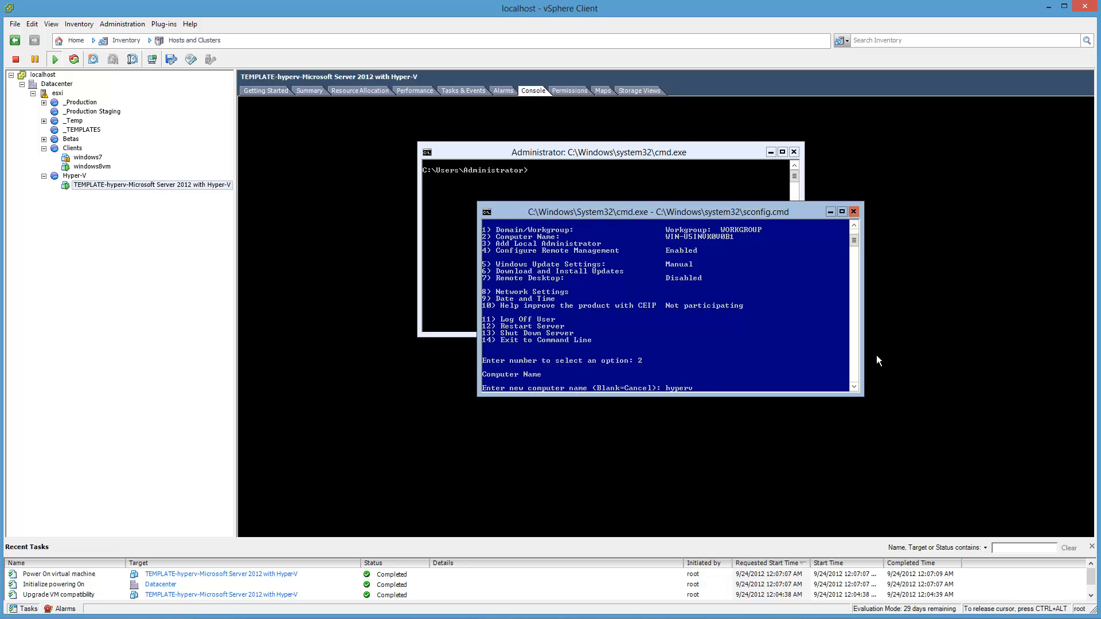
text(erv)
key(Return)
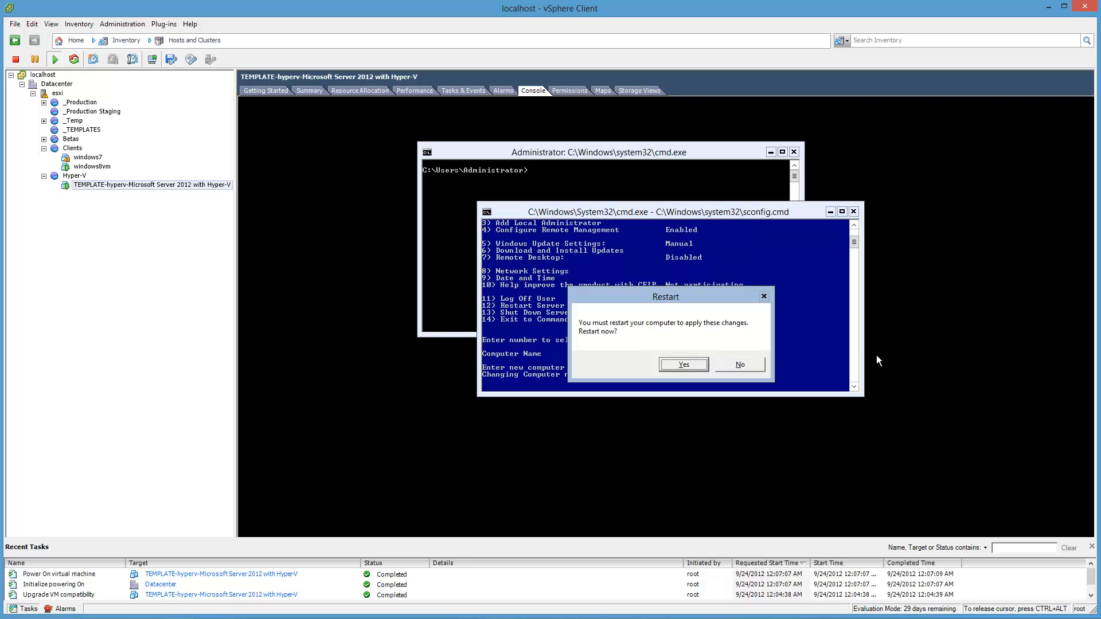
key(n)
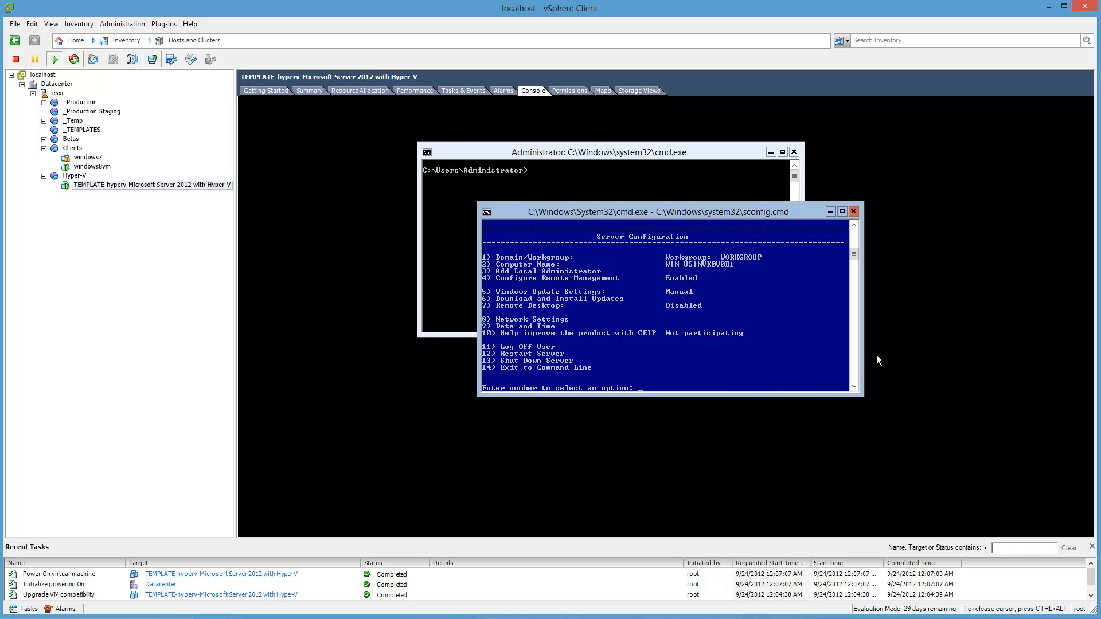
- Repeat the computer name change in Server Configuration with option 2 and the name hyperv
text(2)
key(Return)
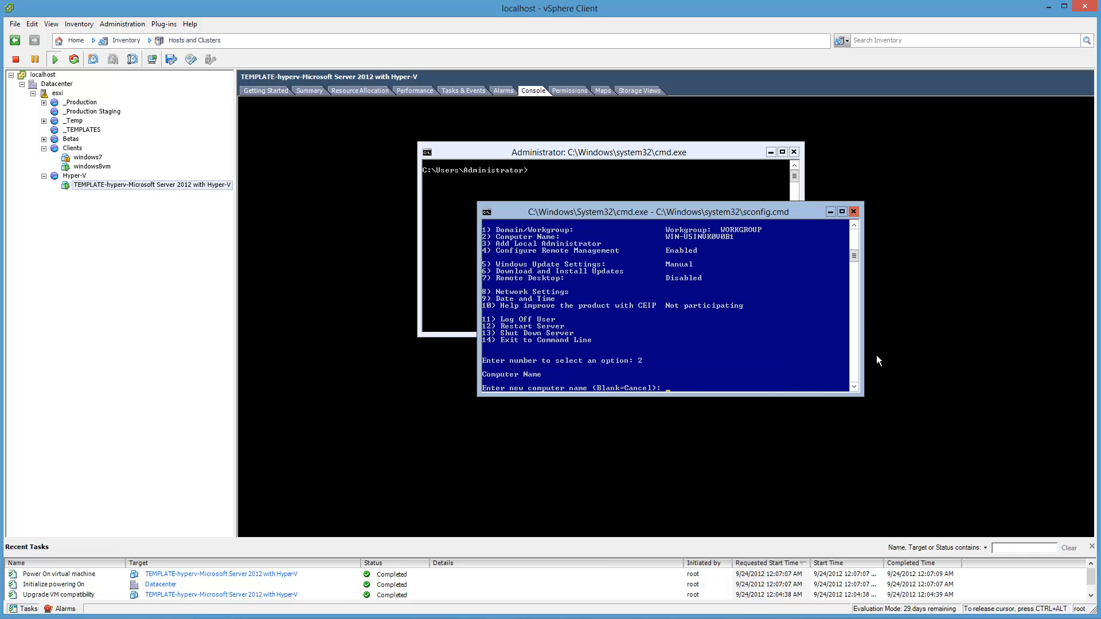
text(hyperv)
key(Return)
key(Return)
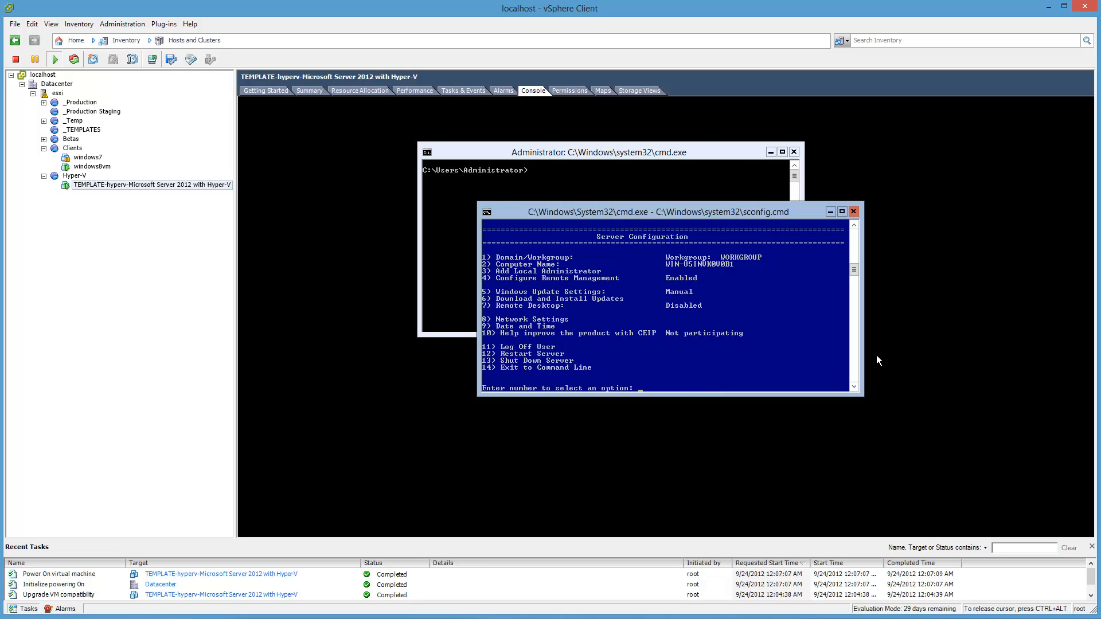
- Add a local administrator account named user through option 3, and enter and confirm its account password
text(3)
key(Return)
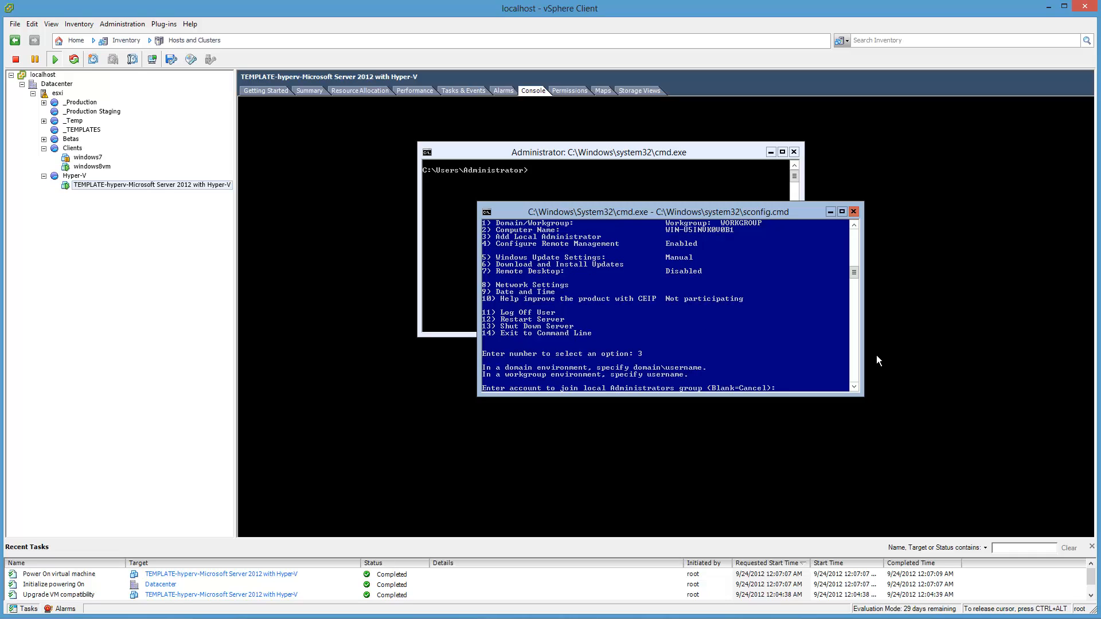
text(user)
key(Return)
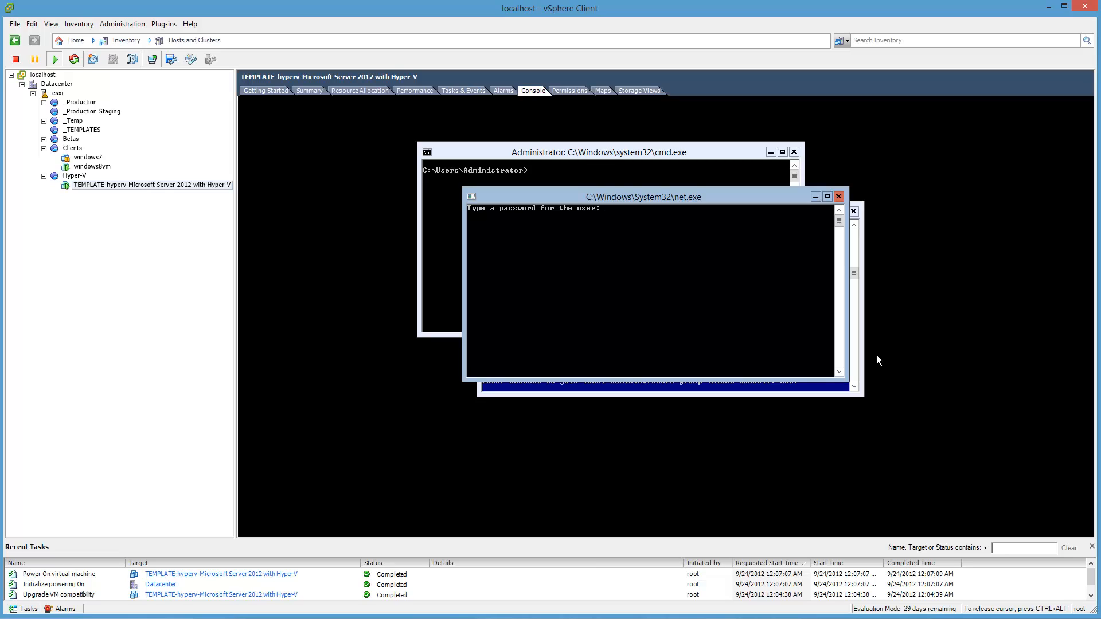
key(Return)
key(Return)
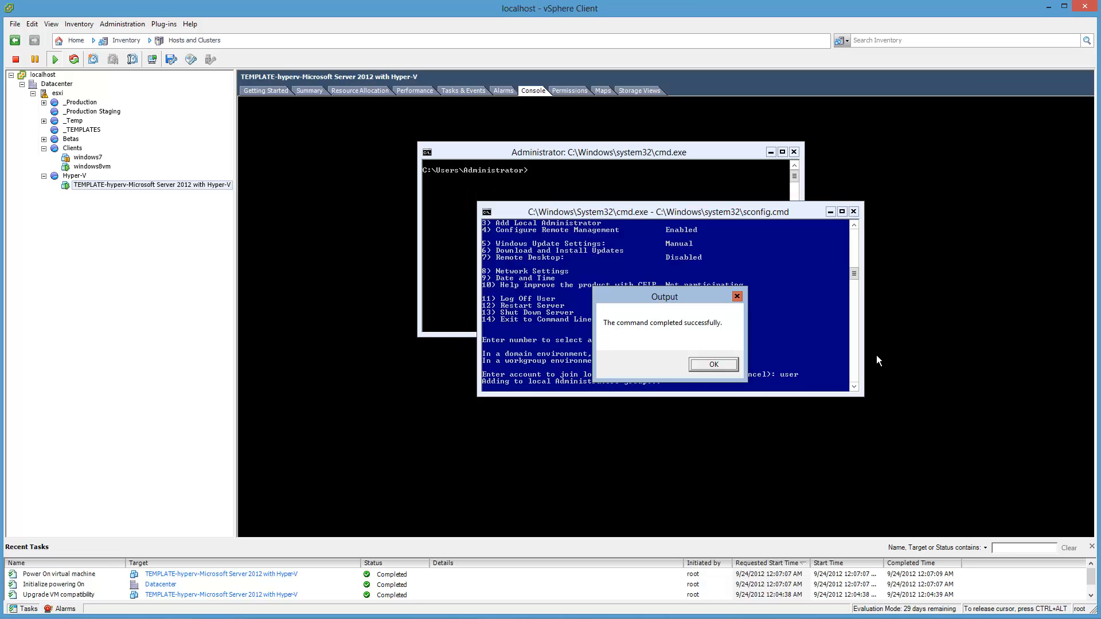
key(Return)
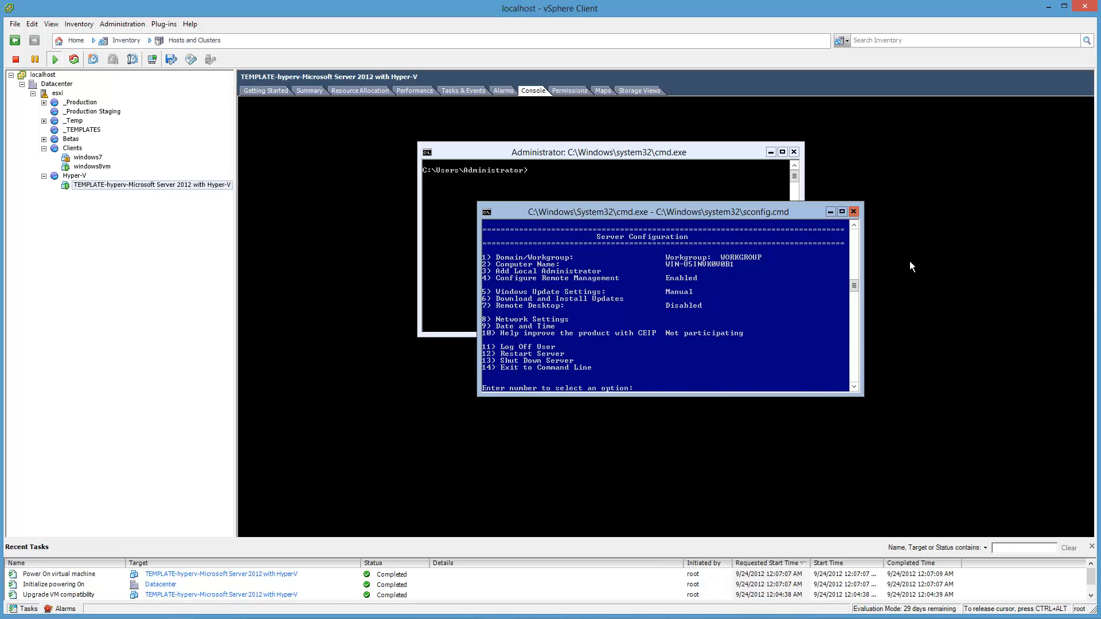
- Enable Remote Desktop through option 7 of Server Configuration, allowing clients running any version of Remote Desktop
text(7)
key(Return)
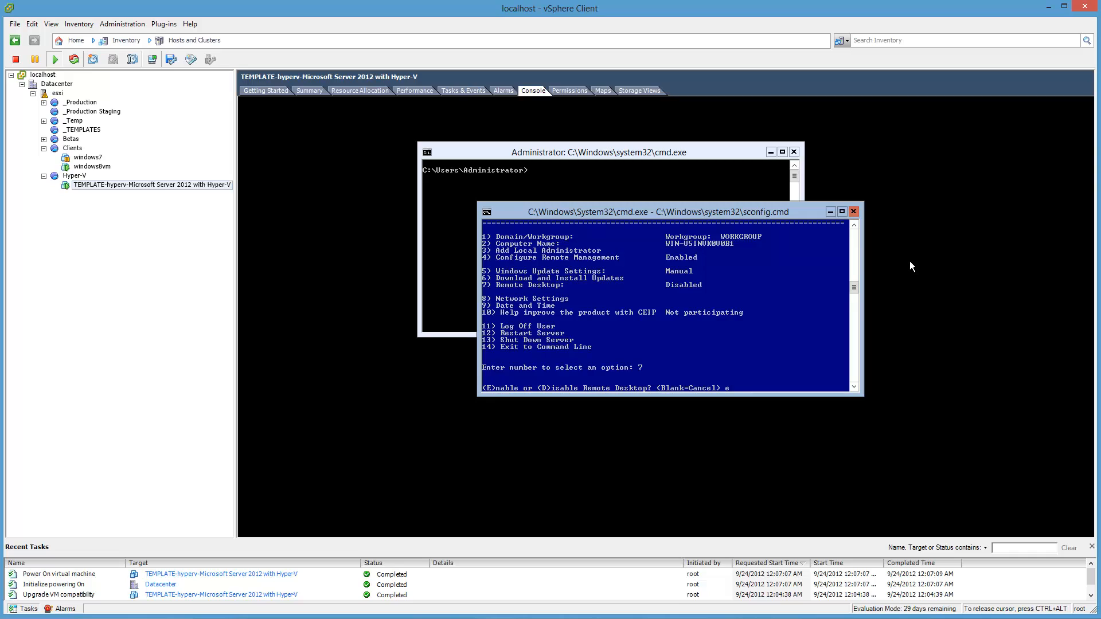
text(e)
key(Return)
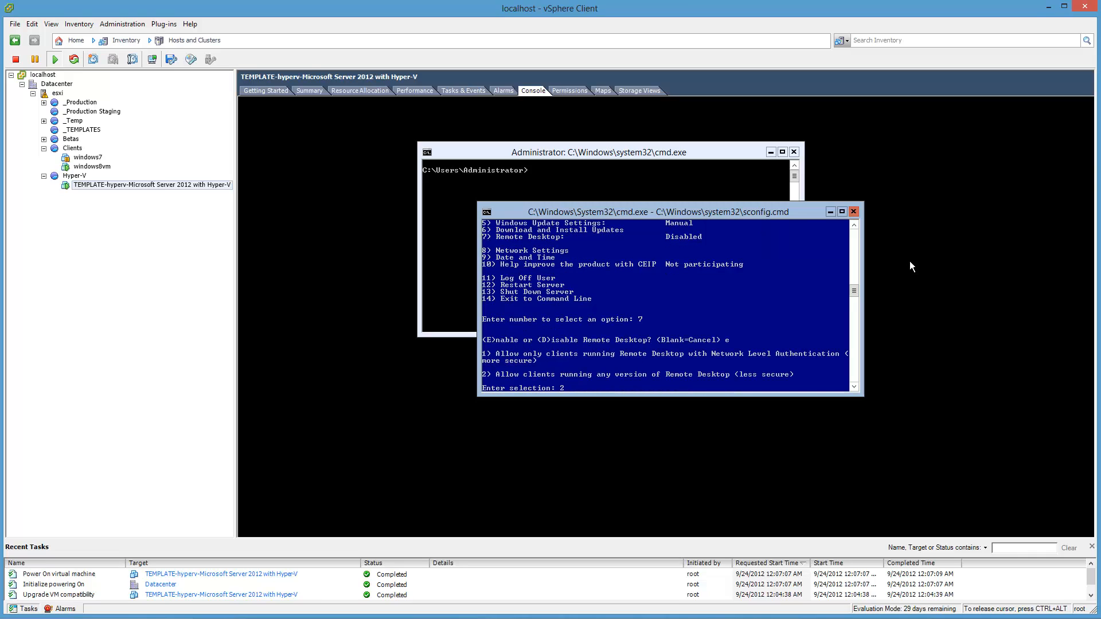
key(Return)
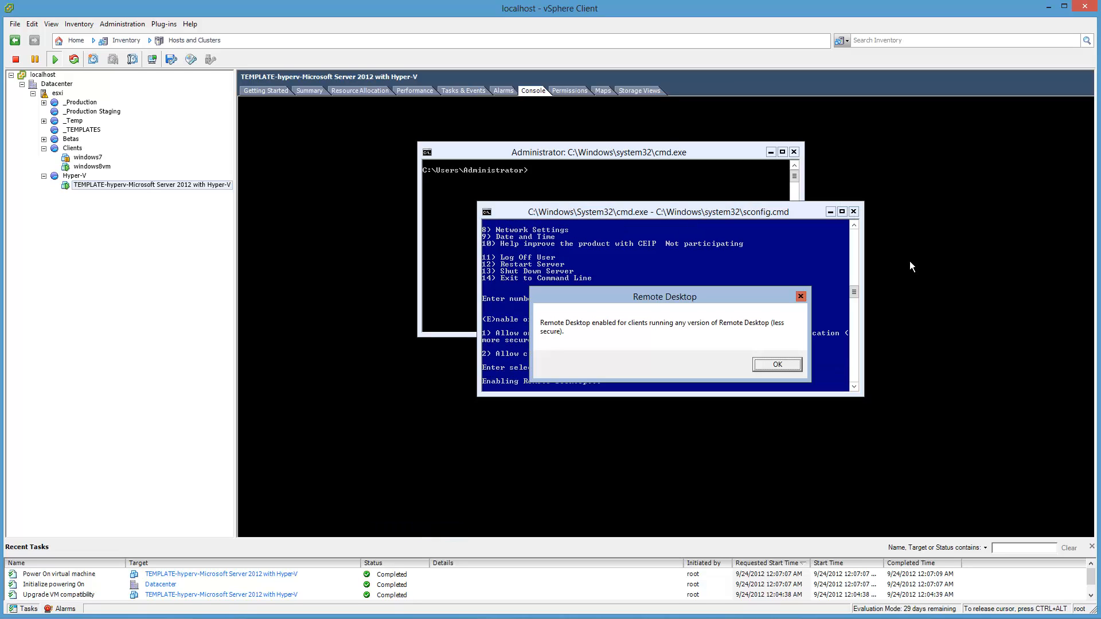
key(Return)
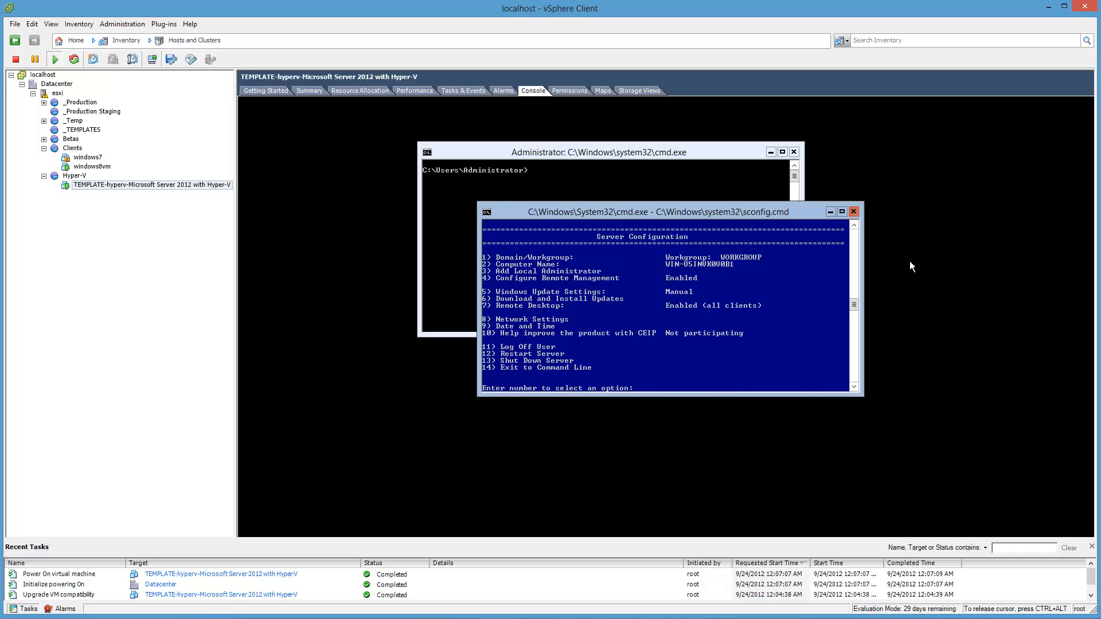
- Configure network adapter 11 with static IP address 10.10.1.140, subnet mask 255.255.255.0 and default gateway 10.10.1.1
key(Return)
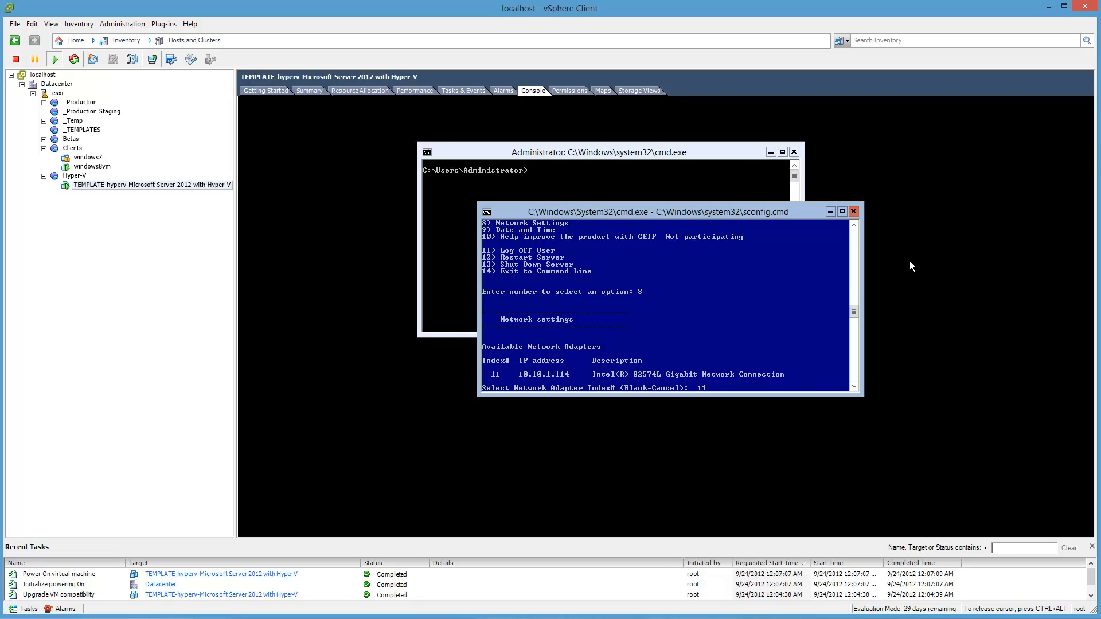
key(Return)
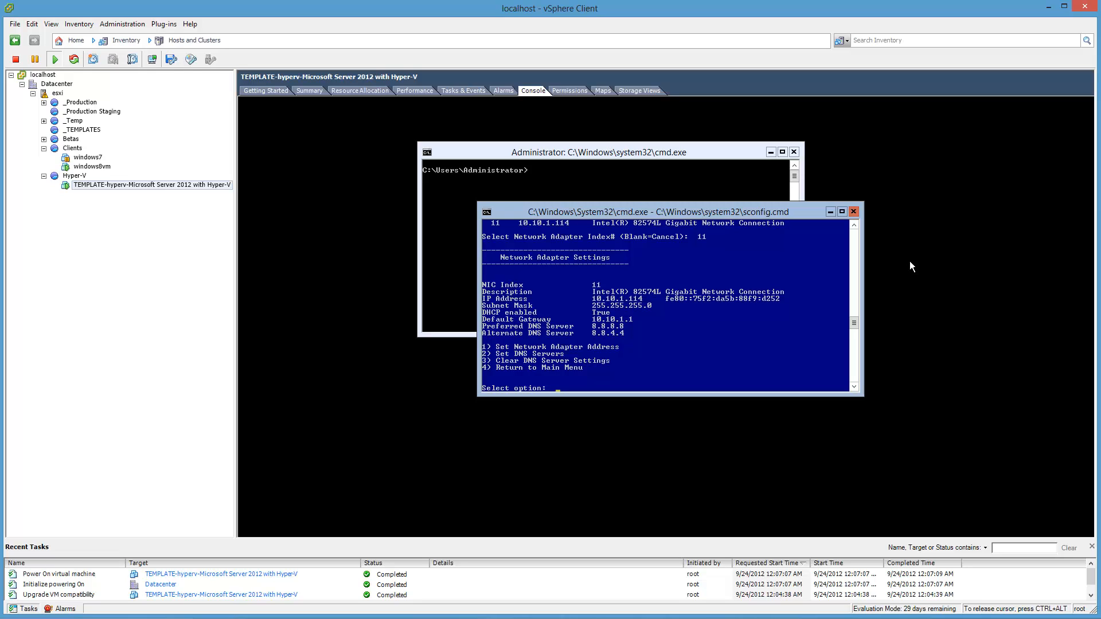
text(1)
key(Return)
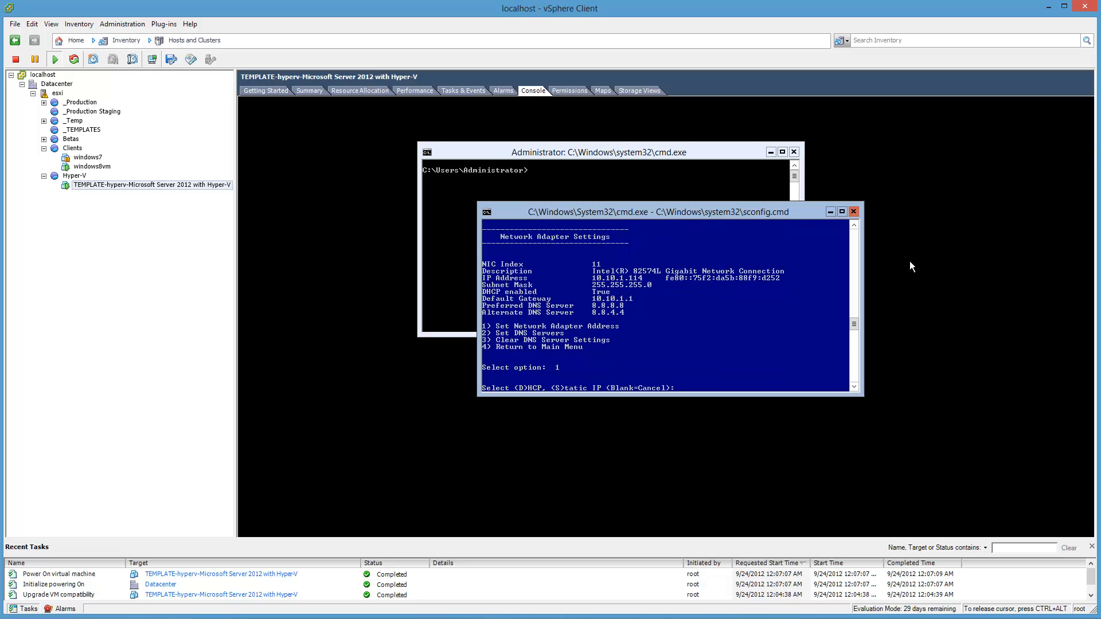
text(s)
key(Return)
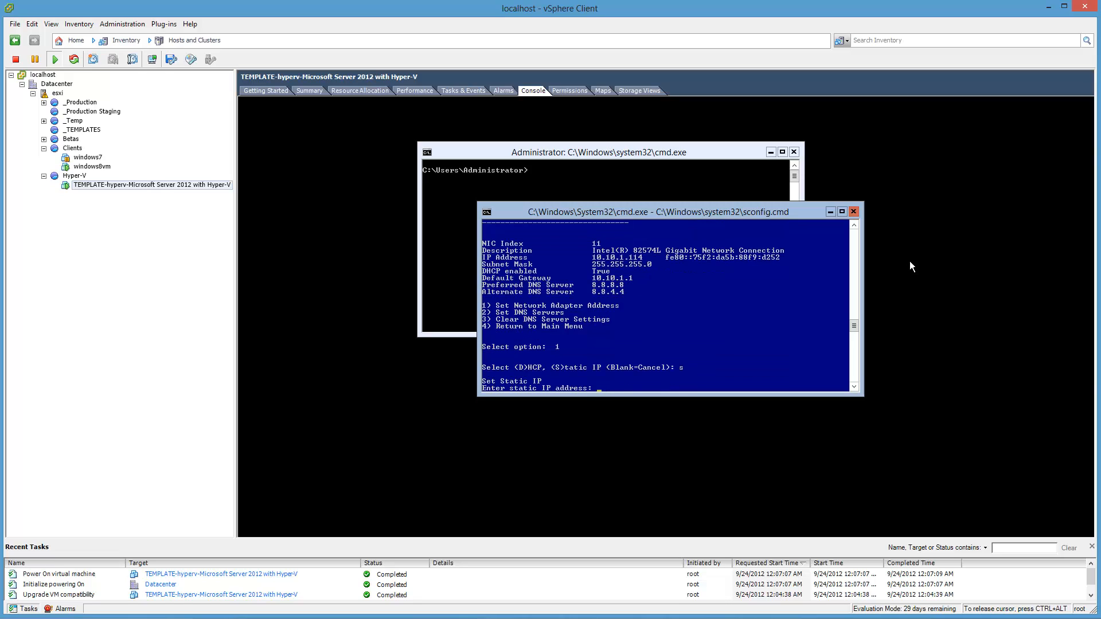
text(10.10.1.140)
key(Return)
text(255.25)
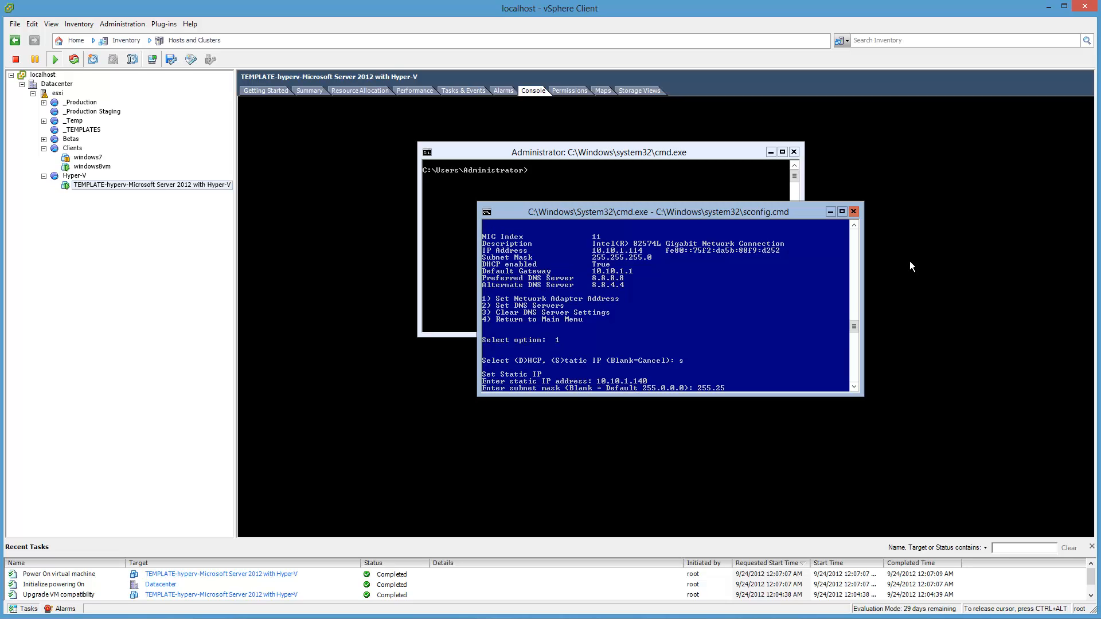
text(5.255.0)
key(Return)
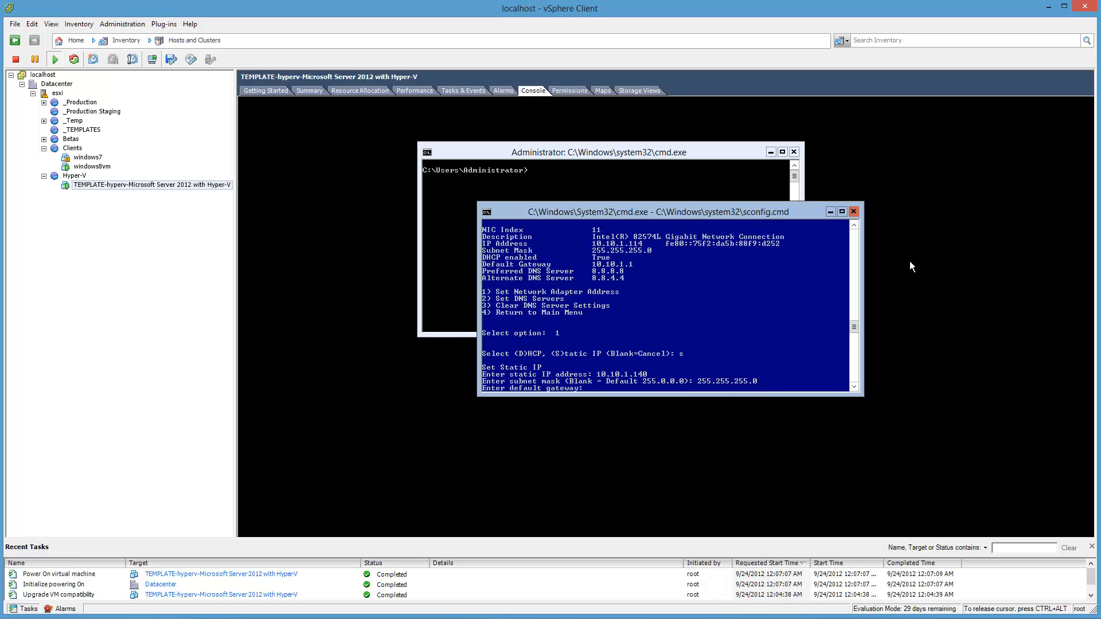
text(10.10.1.1)
key(Return)
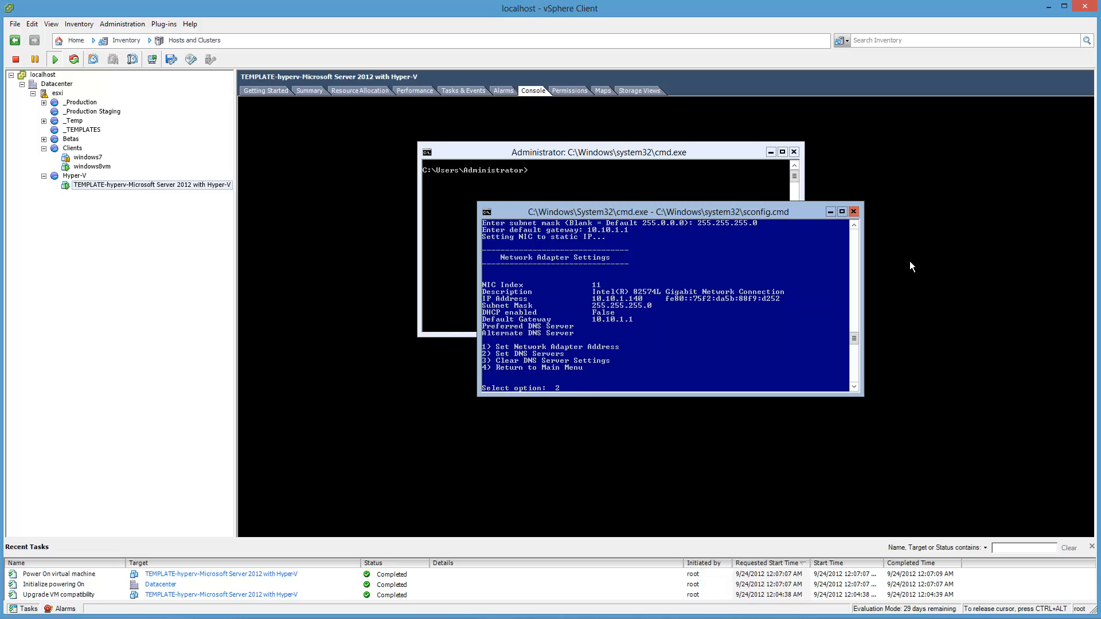
- Set the adapter's preferred DNS server to 8.8.8.8 and alternate to 8.8.4.4, and return to the main Server Configuration options
key(Return)
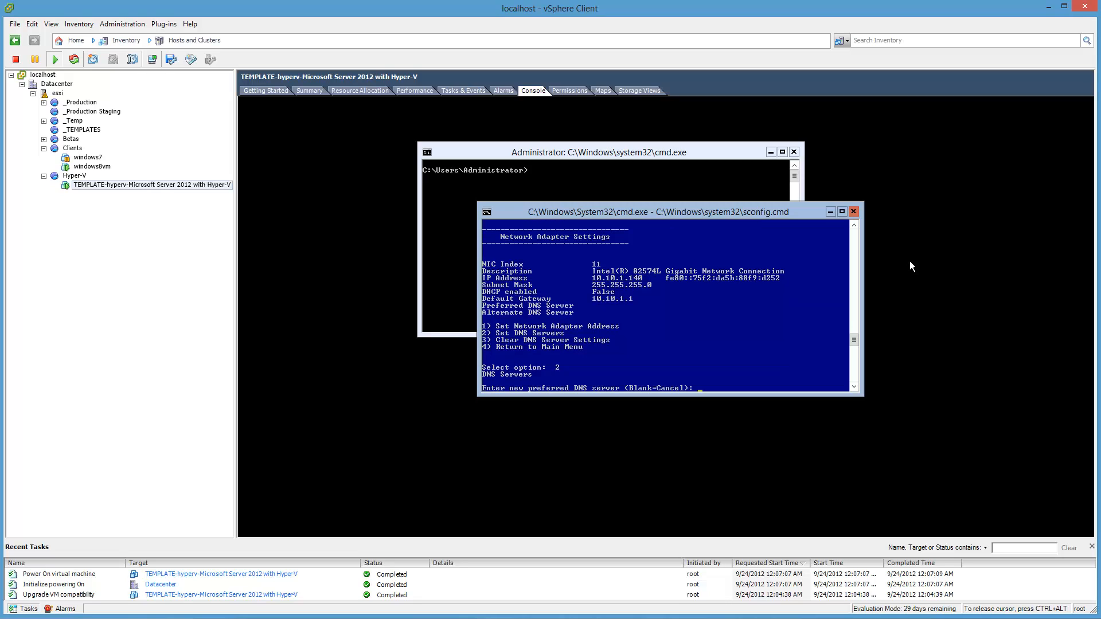
text(8.8.8.8)
key(Return)
key(Return)
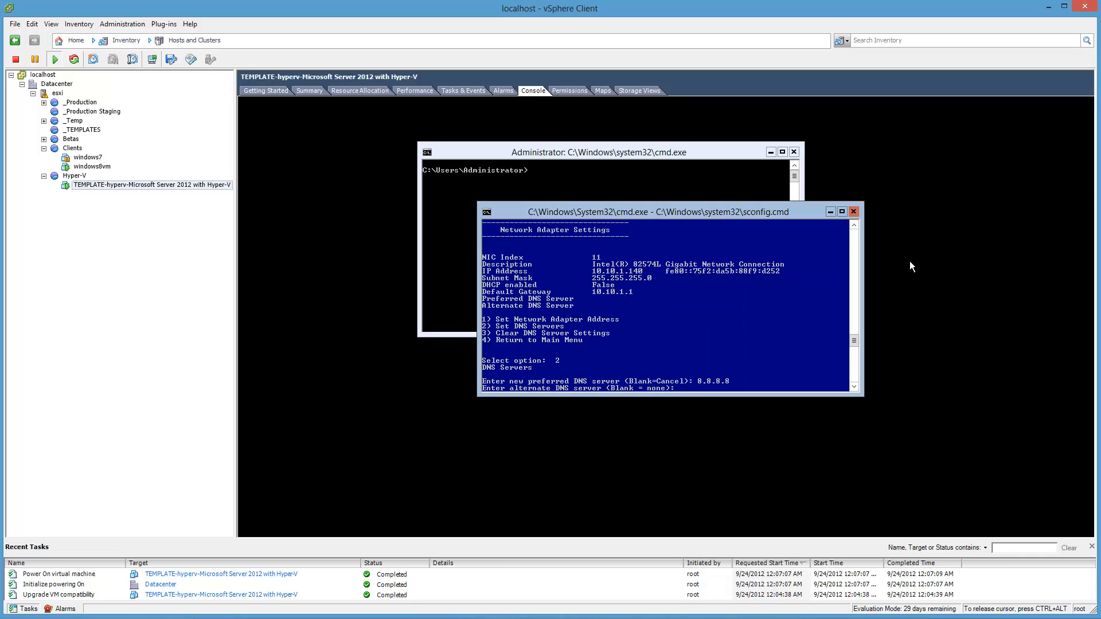
text(8.8.4.4)
key(Return)
key(Return)
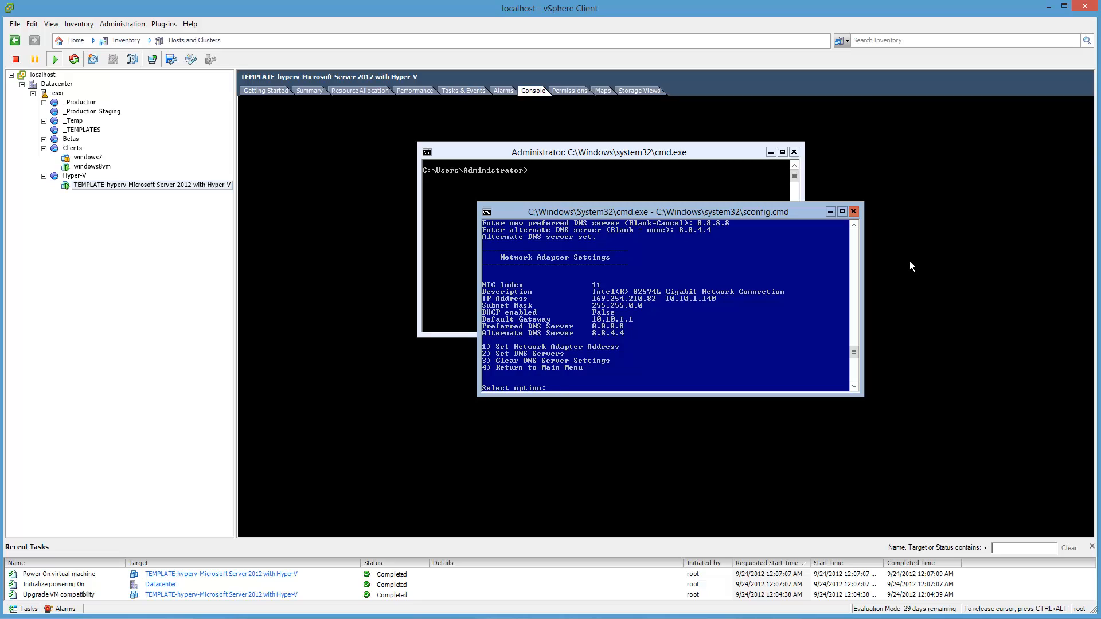
text(4)
key(Return)
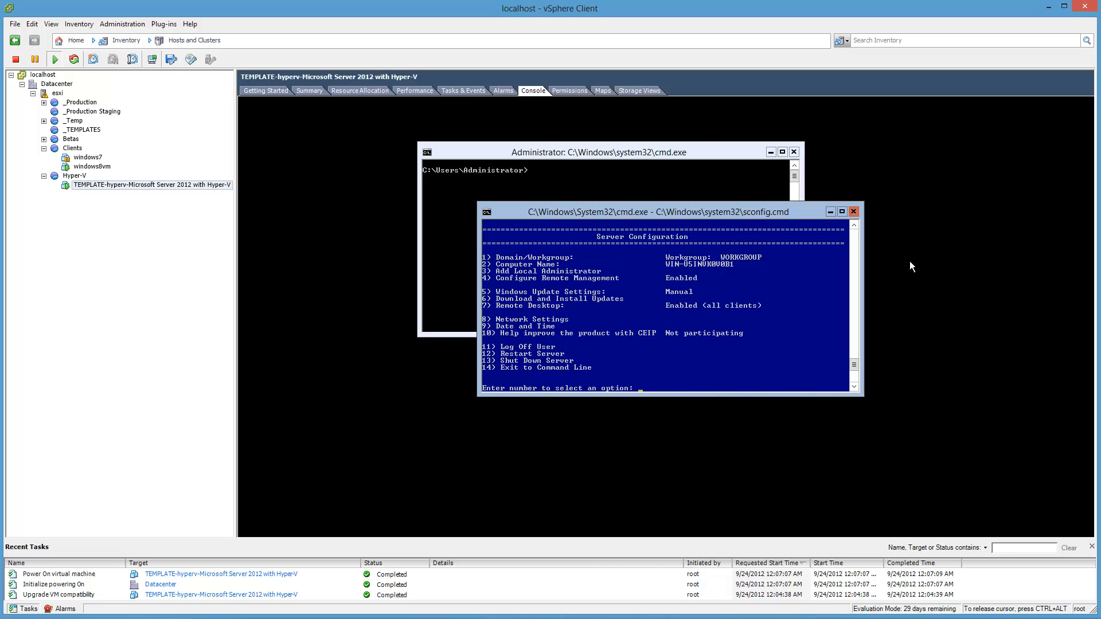
- Set the computer name to hyperv through option 2 and accept the restart
text(2)
key(Return)
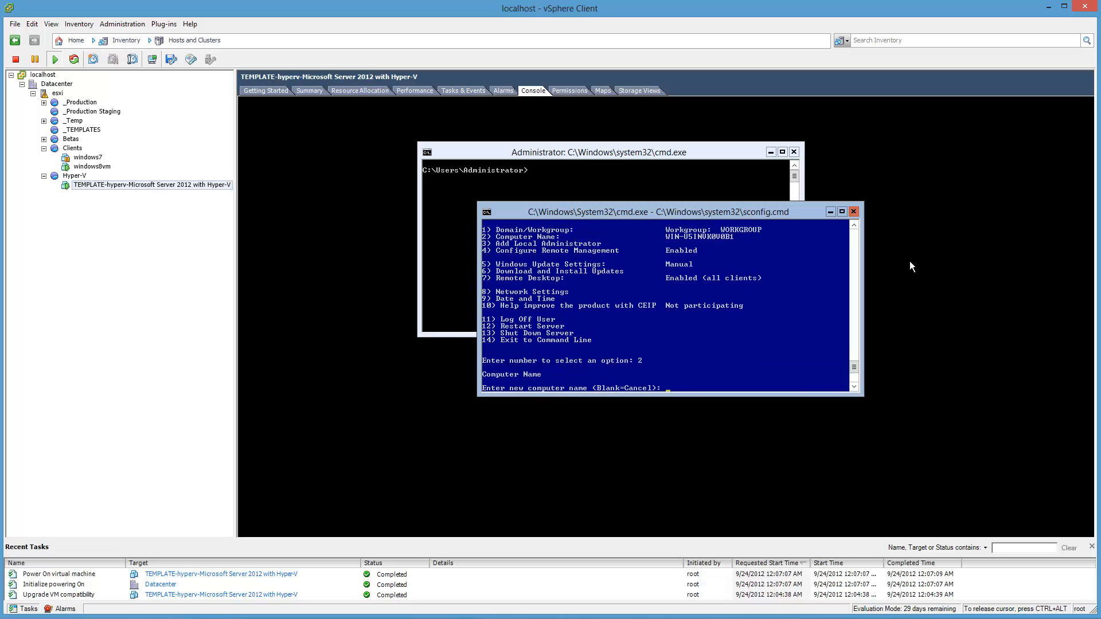
text(hyperv)
key(Return)
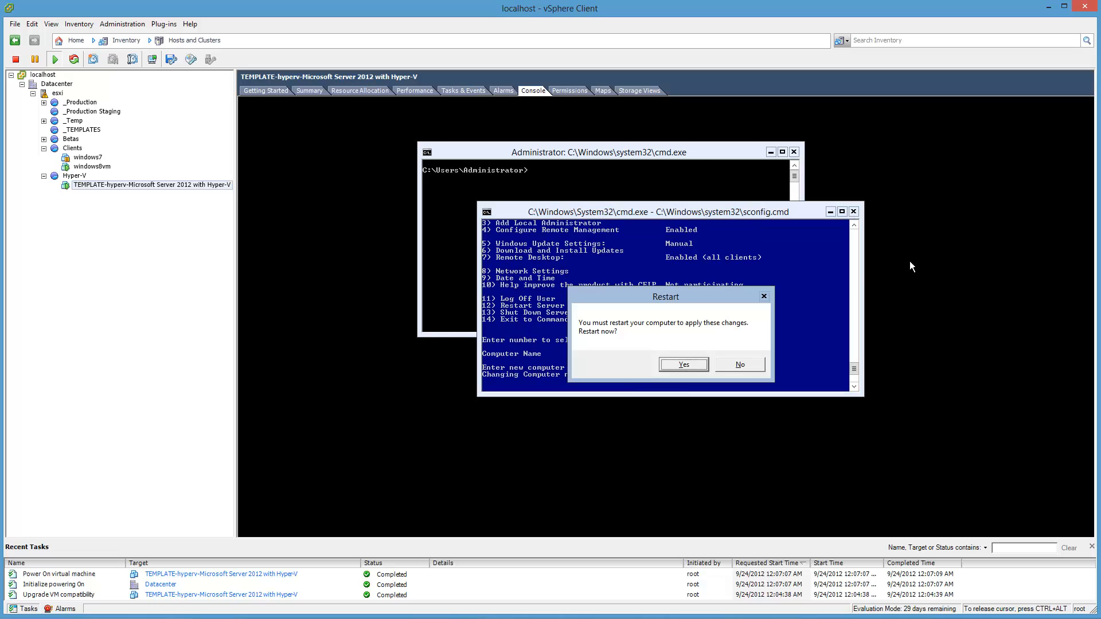
key(Return)
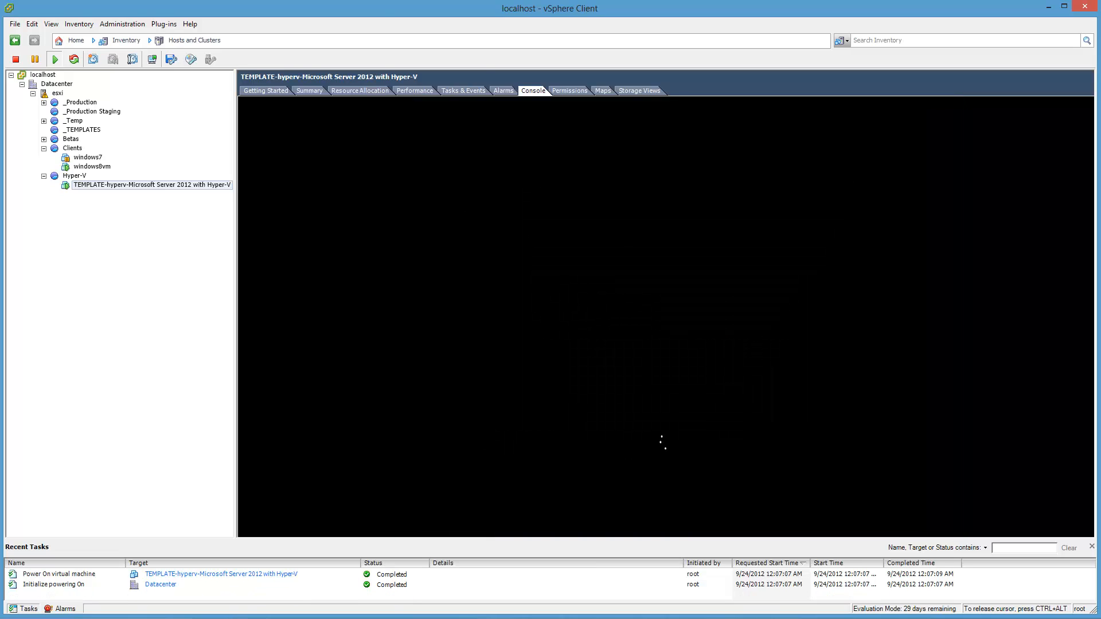
- Release the cursor from the console, check the virtual machine's summary, and return to its console
key(ctrl+alt)
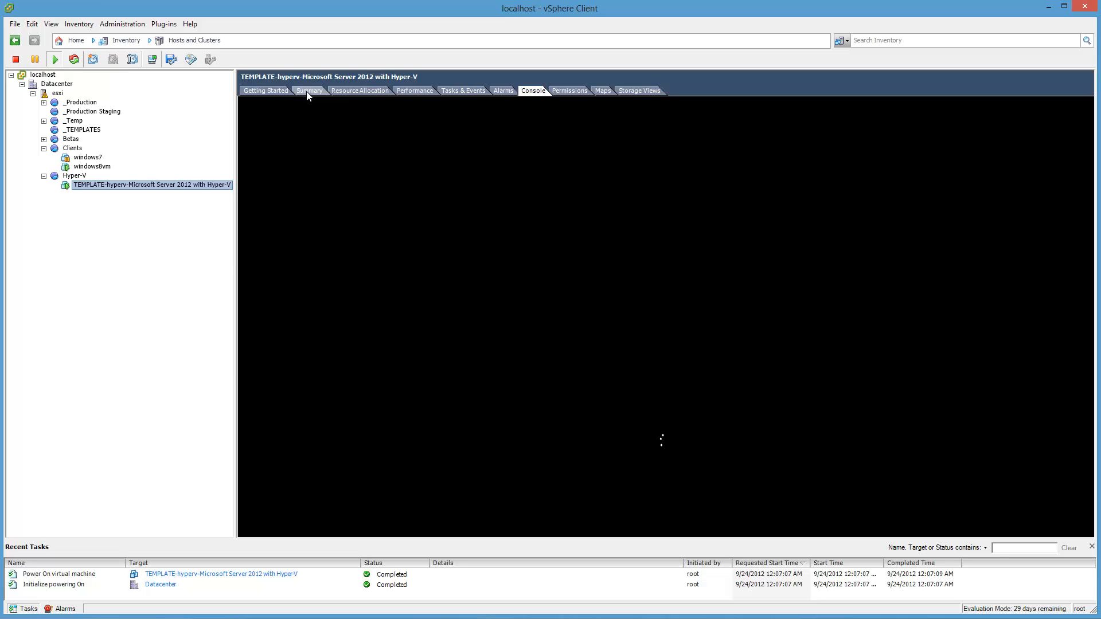
click(308, 92)
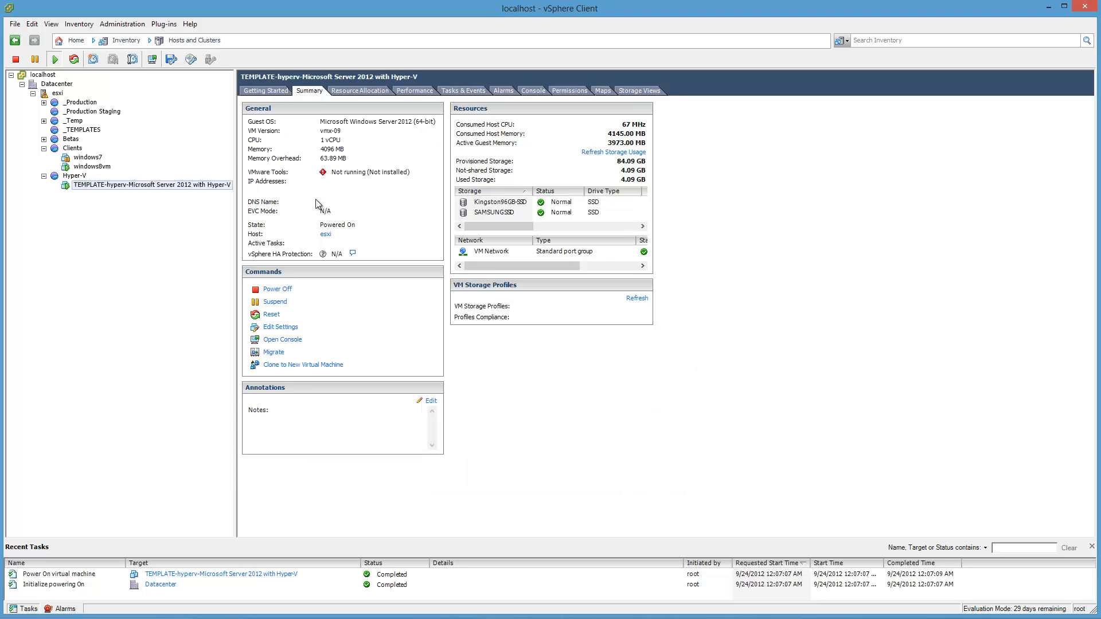
click(530, 92)
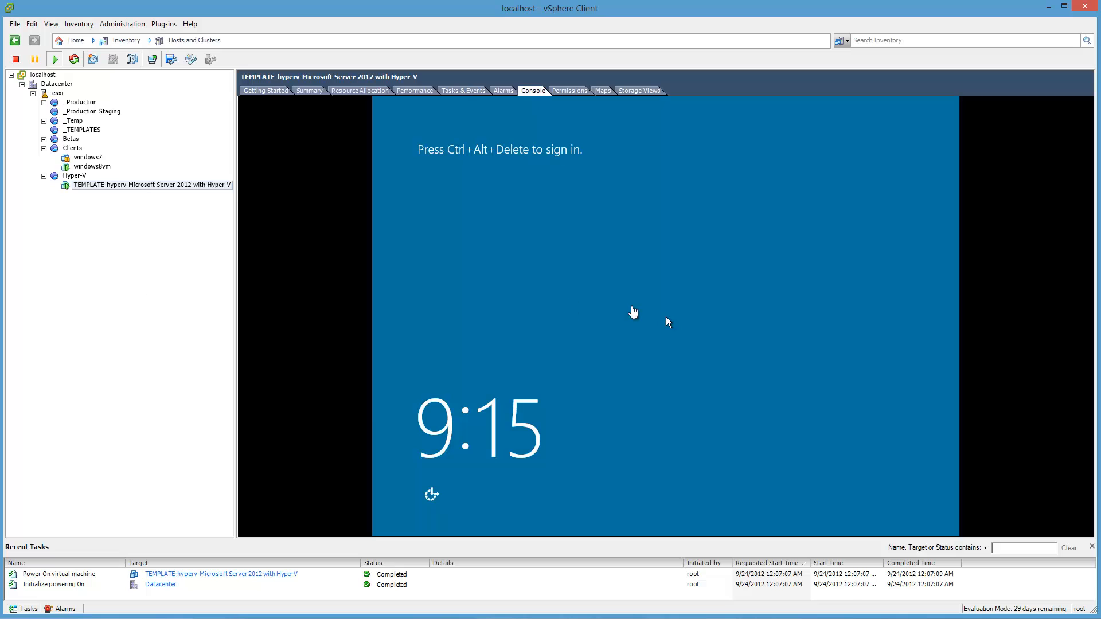
- Sign in to the restarted Hyper-V Server as Administrator with the account password
click(634, 312)
key(ctrl+alt+Insert)
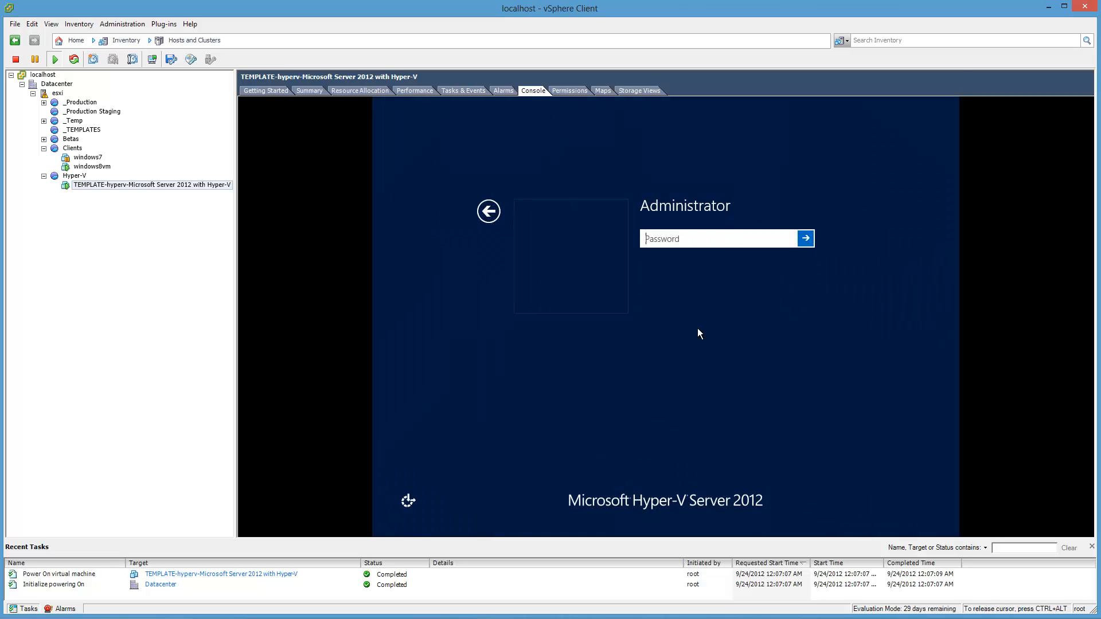
text(*******)
key(Return)
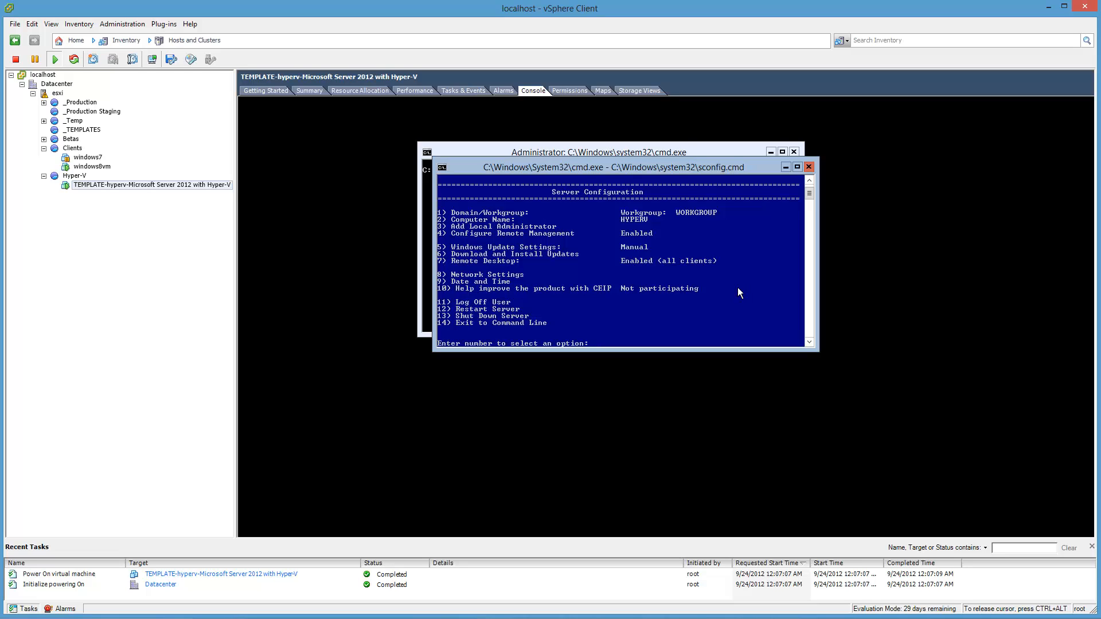
- Move the Server Configuration window aside and run ipconfig in the command prompt to check the IP configuration
drag(717, 173, 745, 285)
click(636, 221)
text(ipconfig)
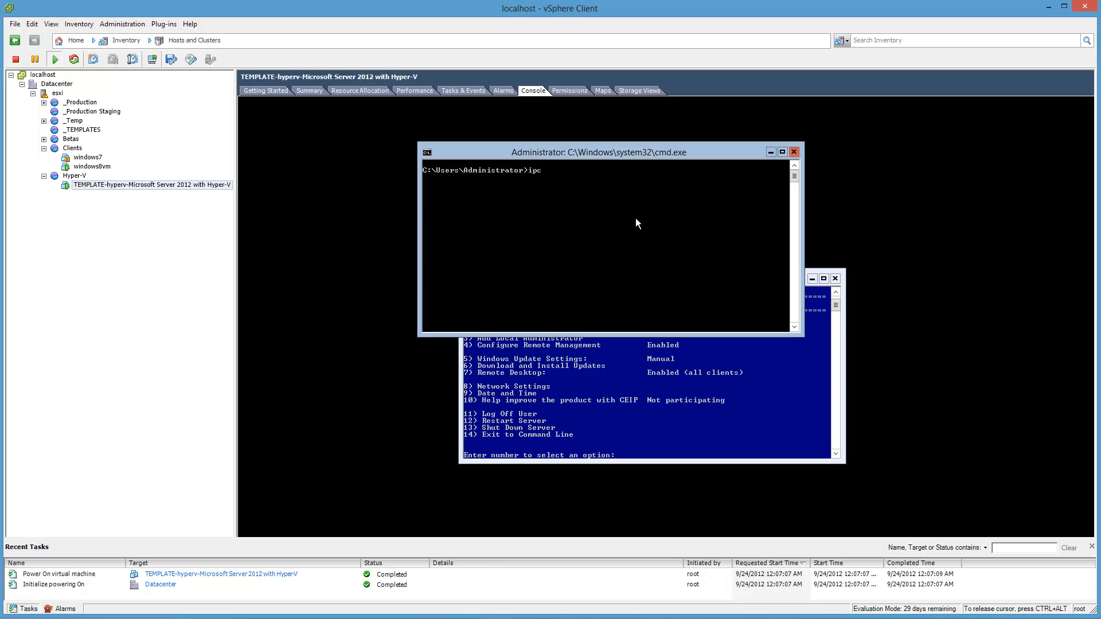
key(Return)
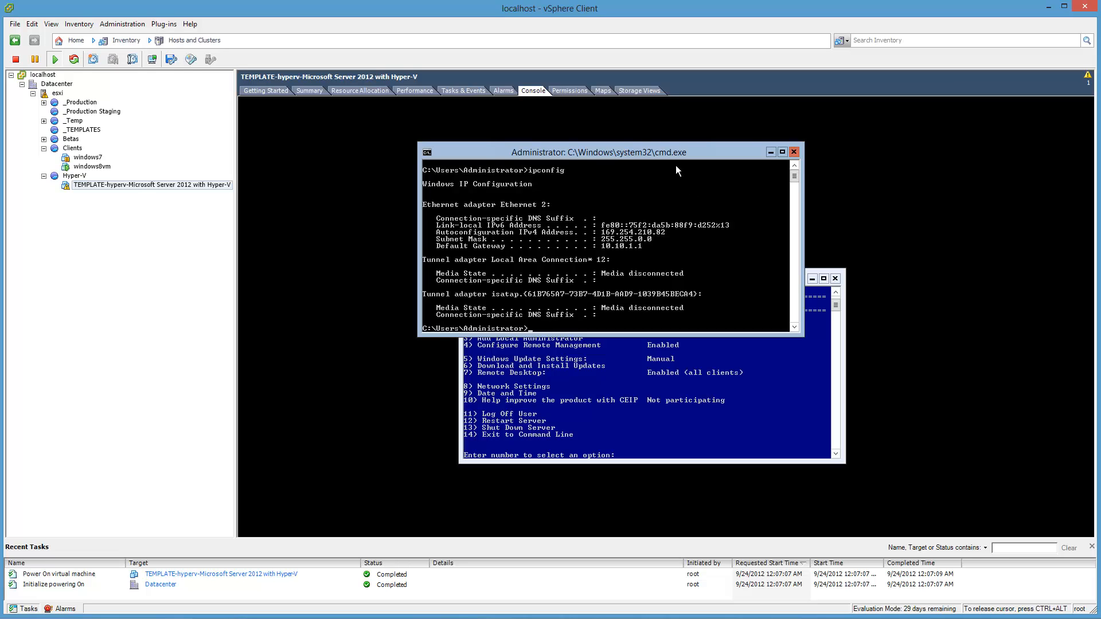
drag(677, 157, 669, 140)
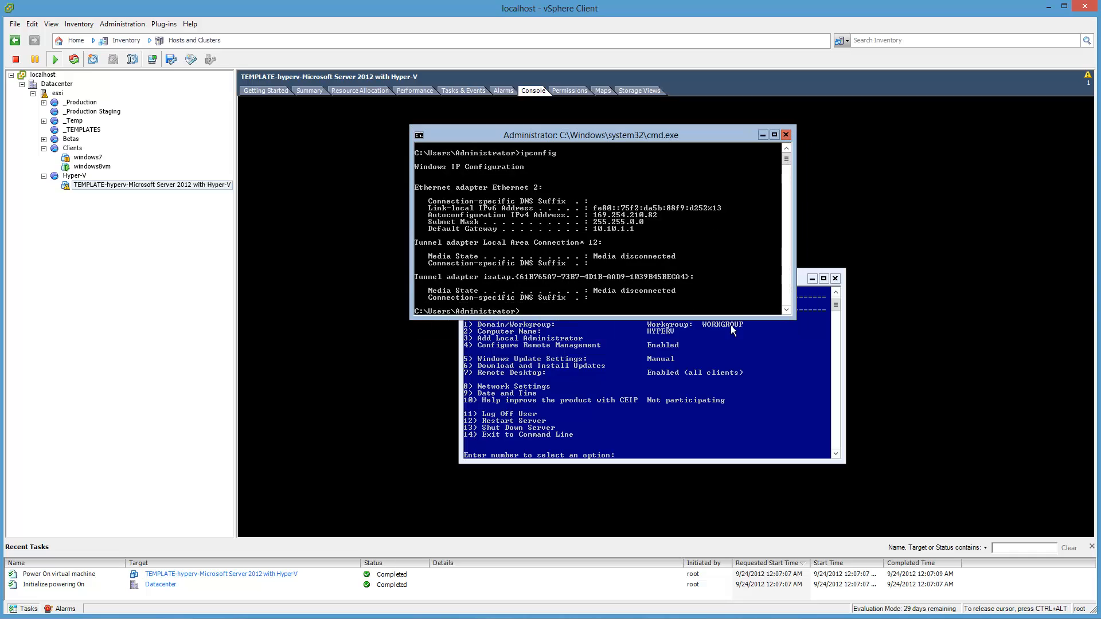
- Open the network settings for adapter 11 through option 8 of Server Configuration and choose static IP addressing
click(736, 376)
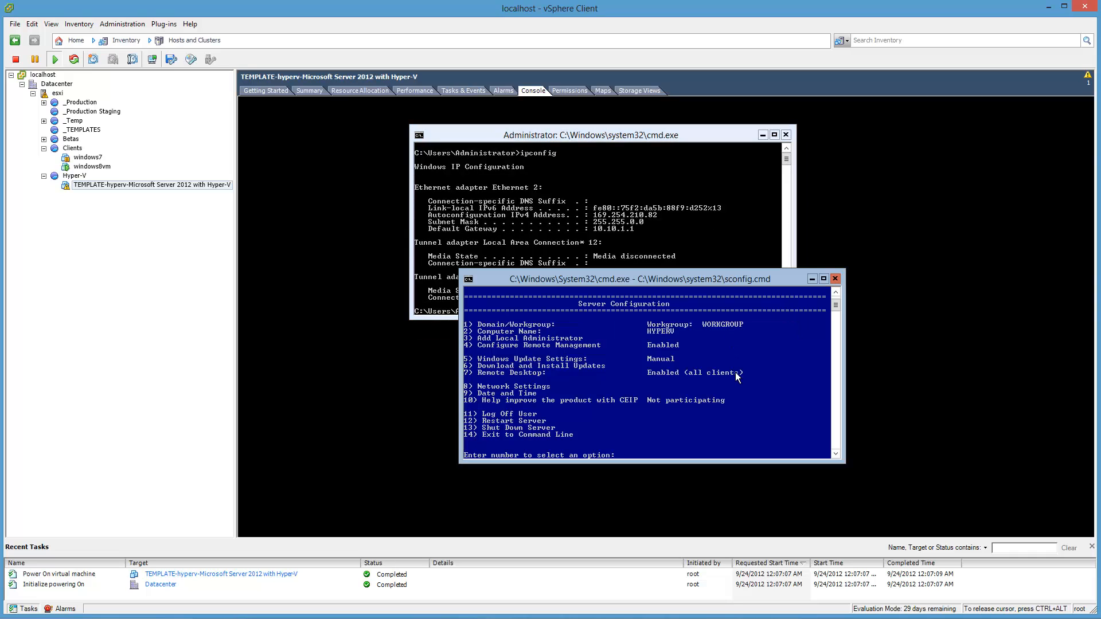
text(8)
key(Return)
text(11)
key(Return)
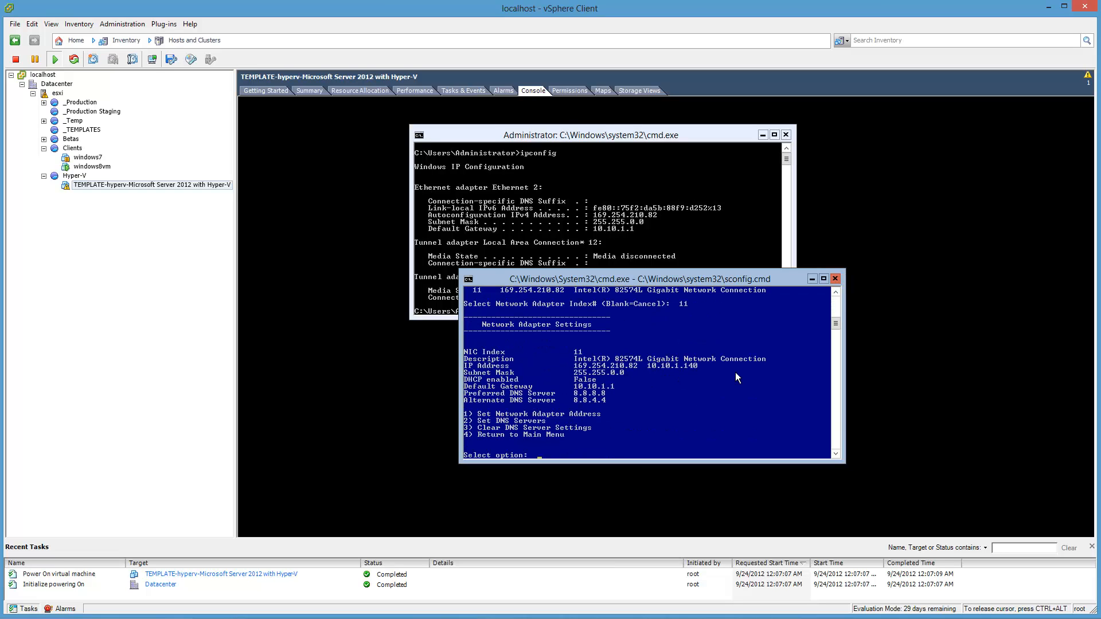
text(1)
key(Return)
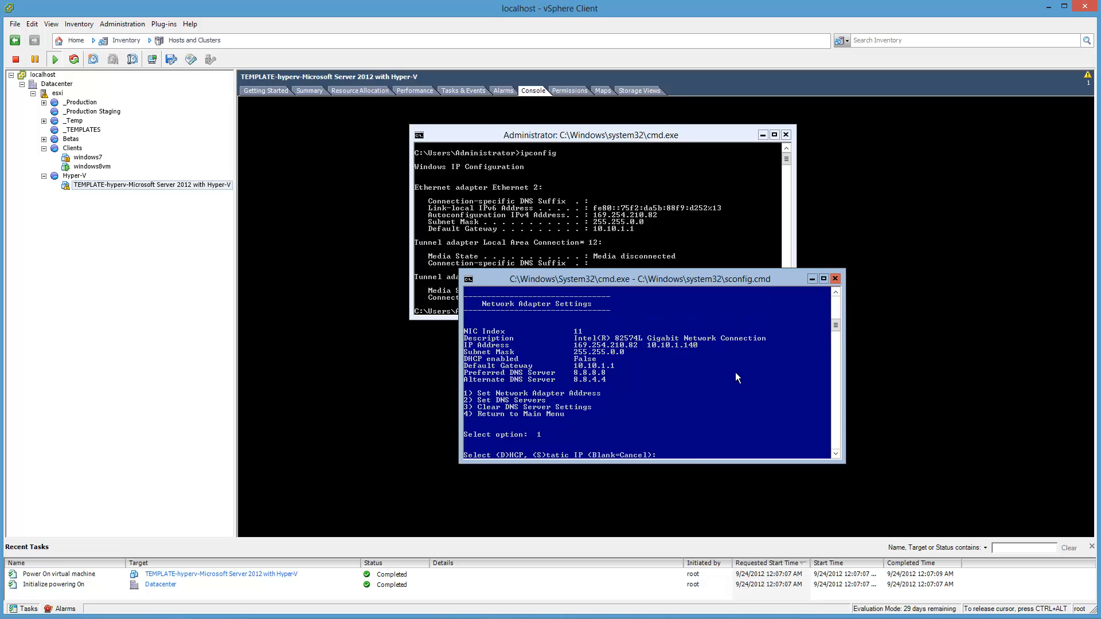
key(BackSpace)
key(BackSpace)
text(S)
key(Return)
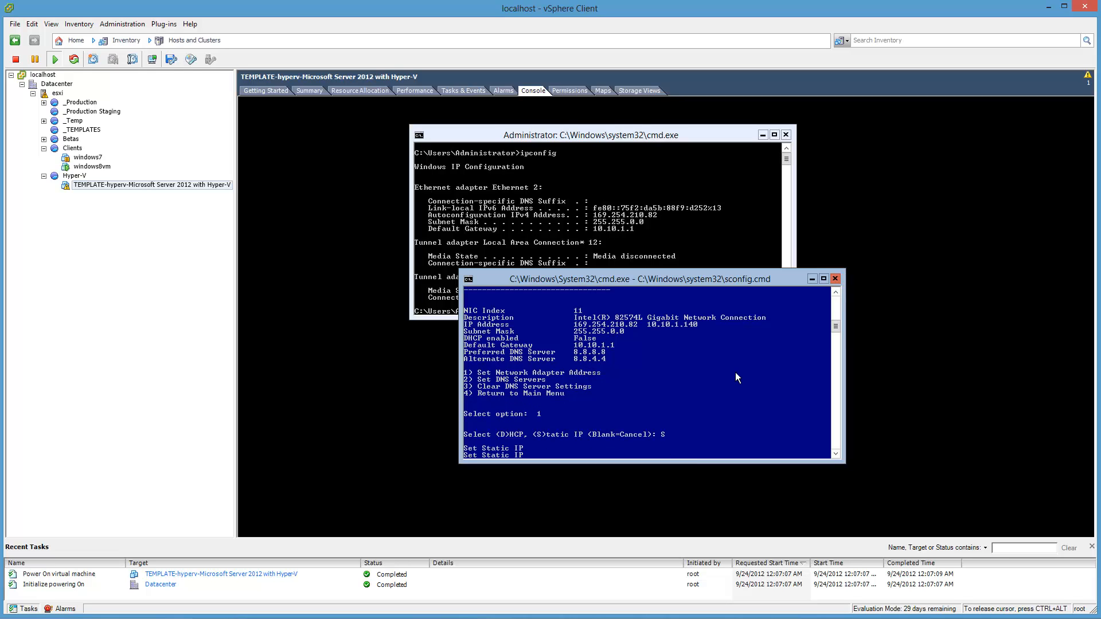
- Set adapter 11's static IP address to 10.10.1.140 with subnet mask 255.255.255.0 and default gateway 10.10.1.1
text(10.10.1.)
key(ctrl+alt)
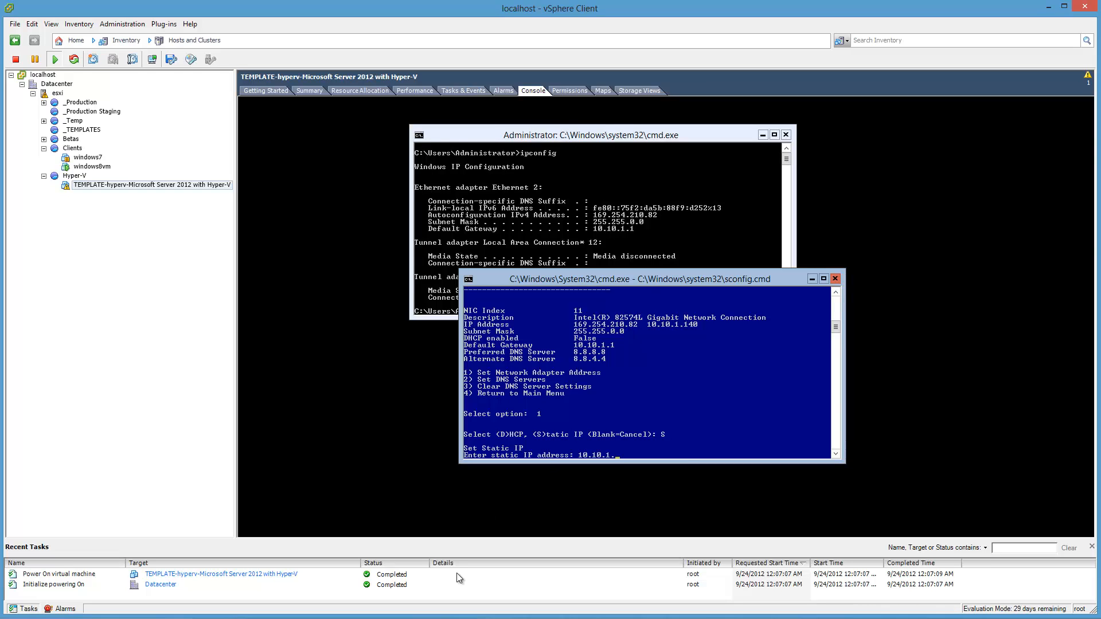
key(alt+Tab)
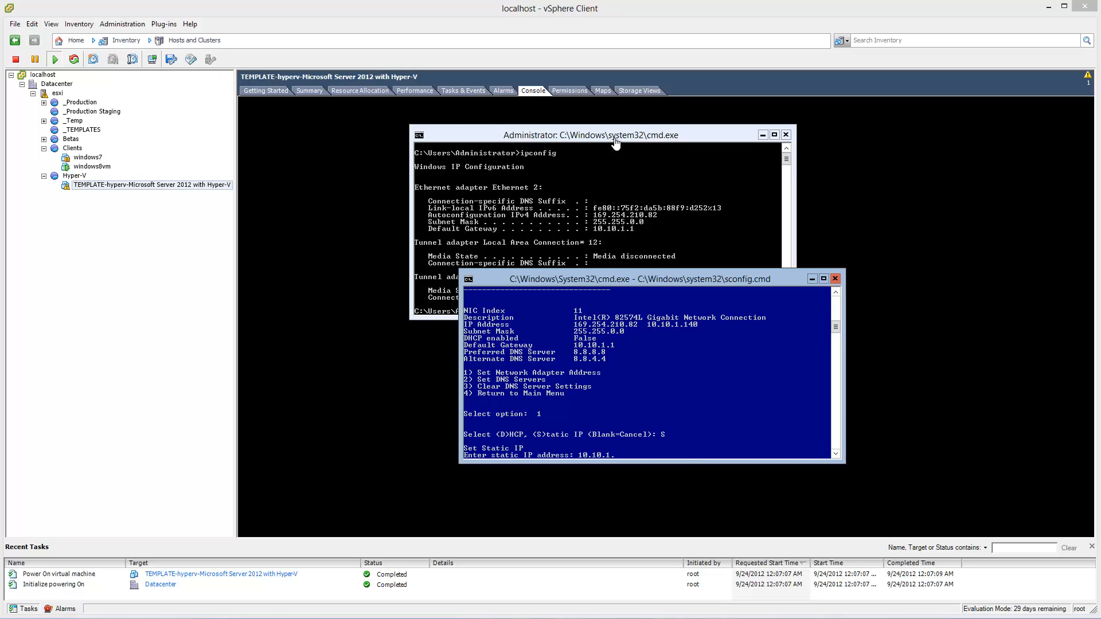
click(776, 368)
text(10.10.1.140)
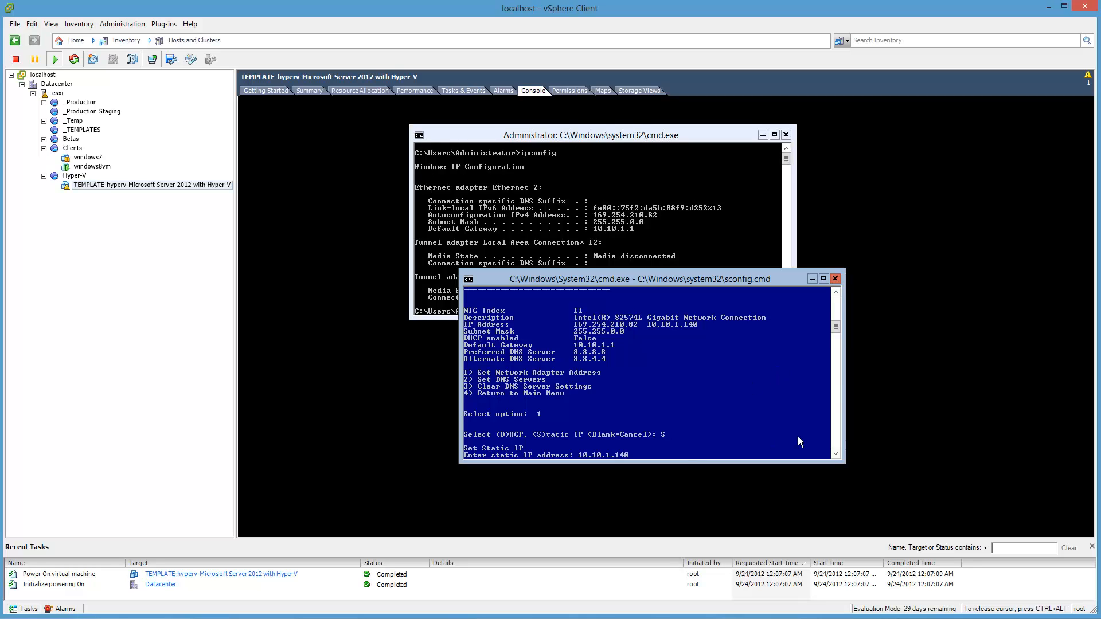
key(Return)
text(2)
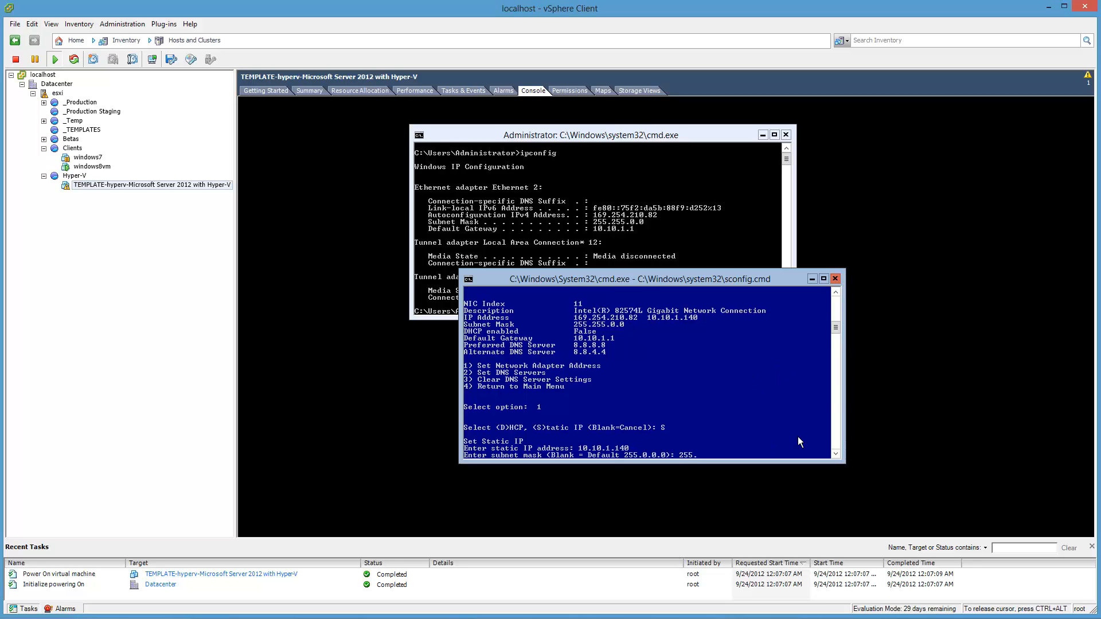
text(55.255.255.0)
key(Return)
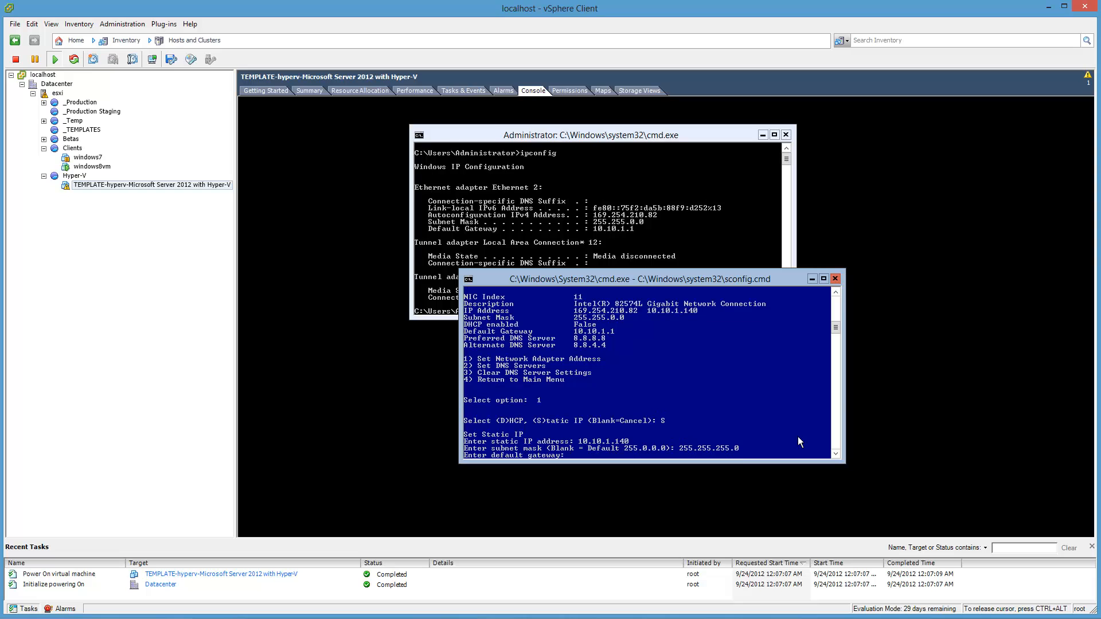
text(10.10.1.1)
key(Return)
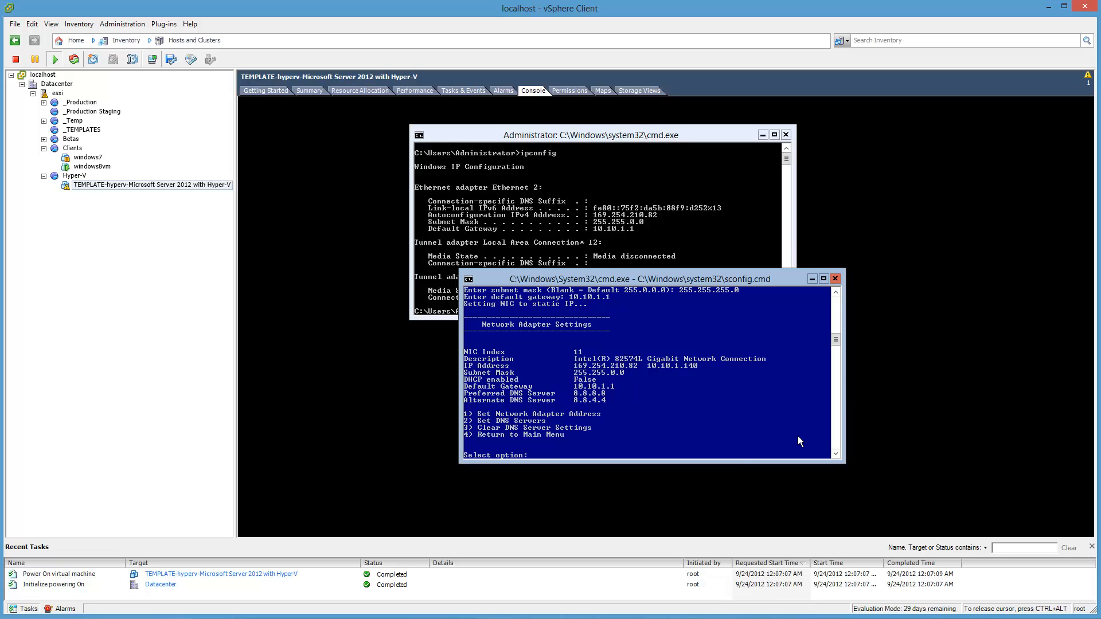
- Return to the Server Configuration main menu, and run ipconfig and ipconfig /all in the command prompt to check the Ethernet adapter's IPv4 address
click(659, 193)
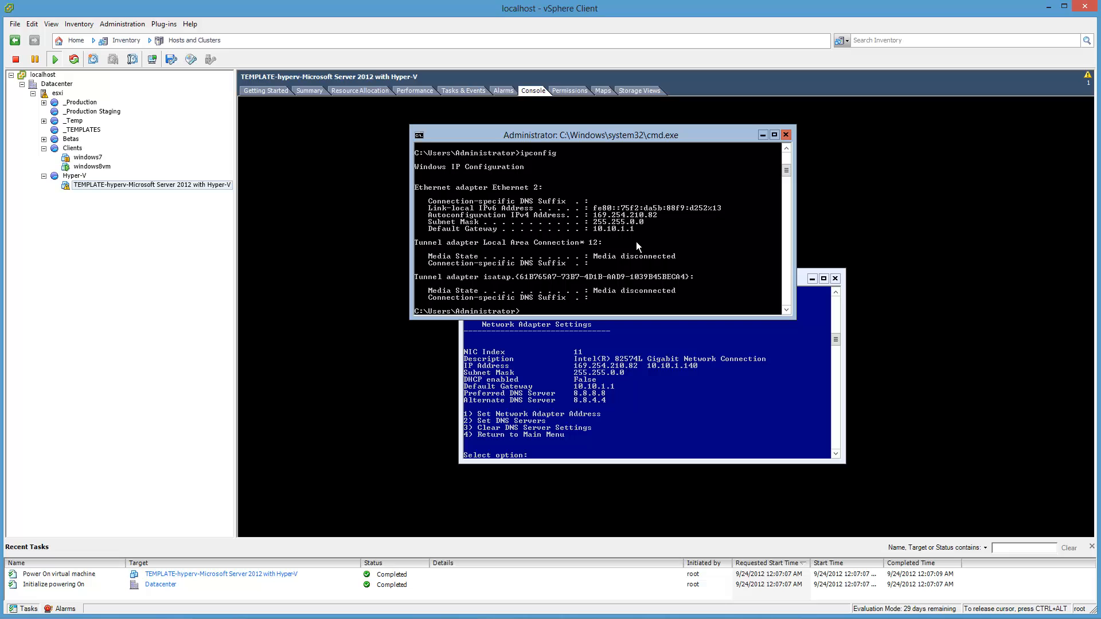
click(658, 367)
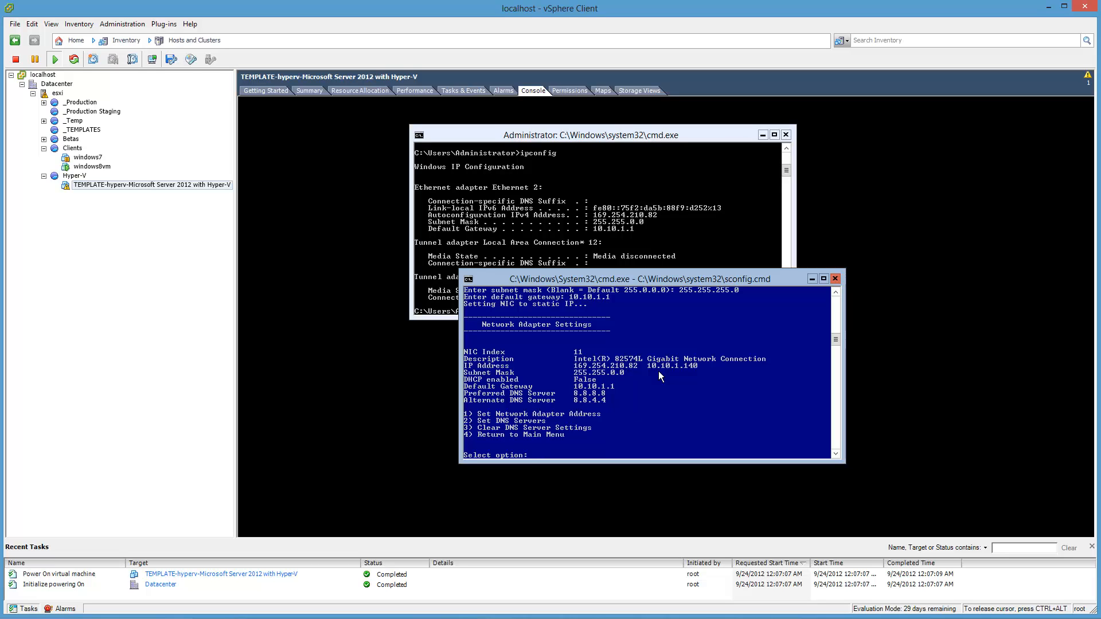
text(4)
key(Return)
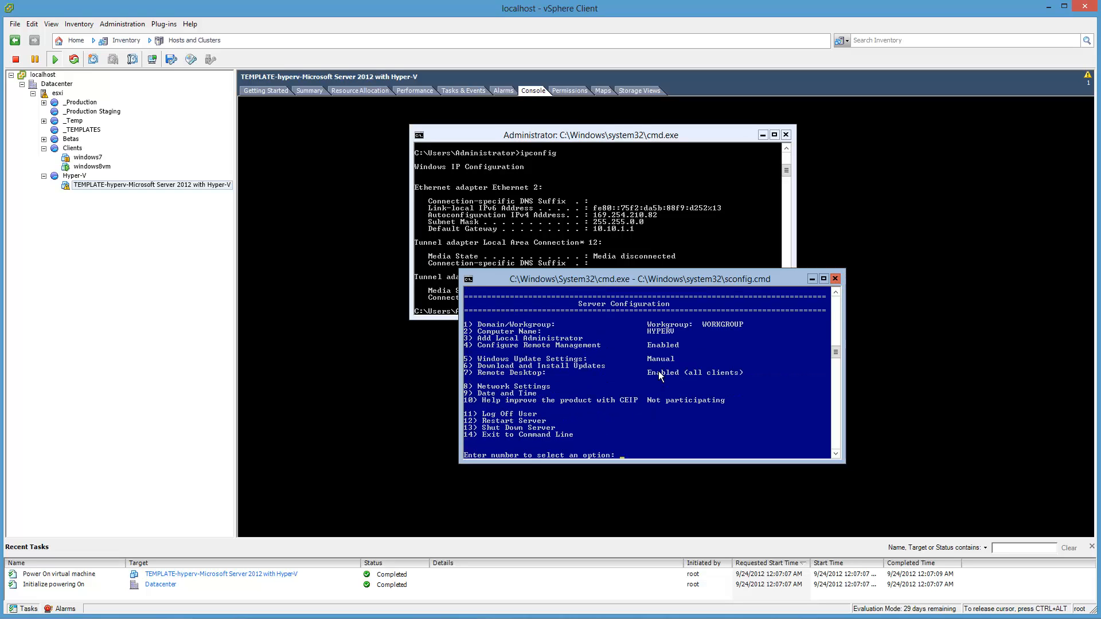
click(654, 237)
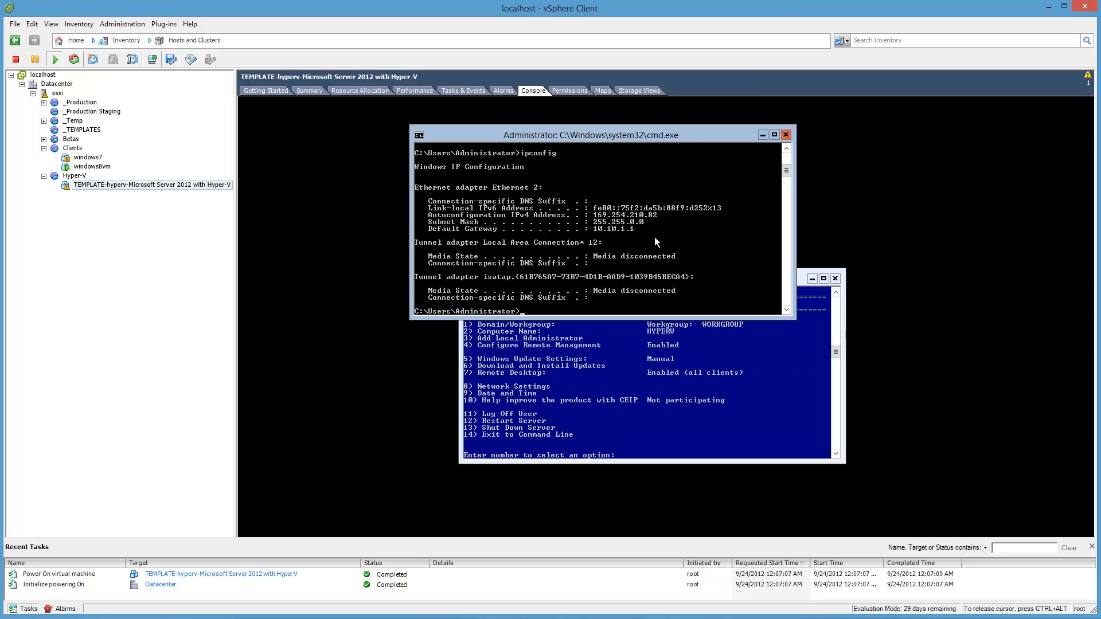
text(IPCONFIG)
key(Return)
text(IPCONFIG /ALL)
key(Return)
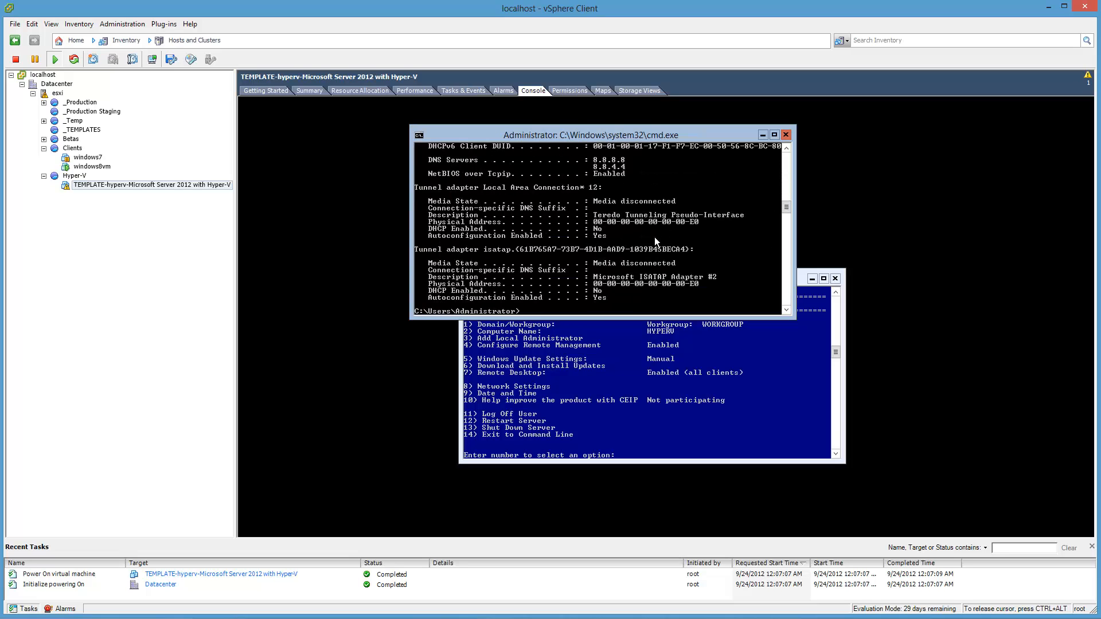
click(788, 165)
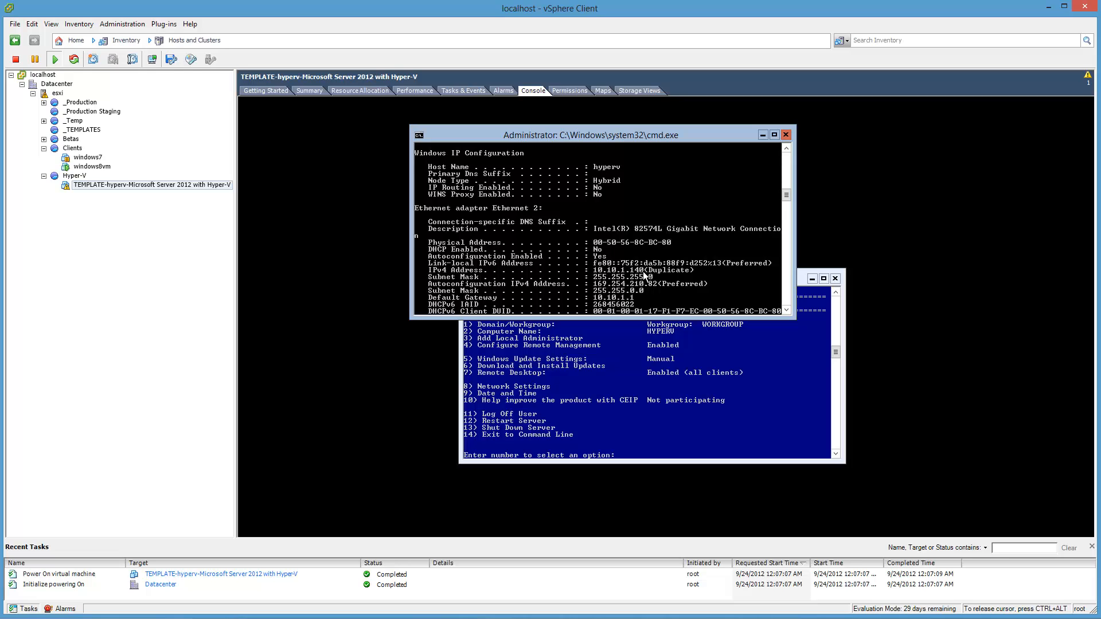
key(ctrl+alt)
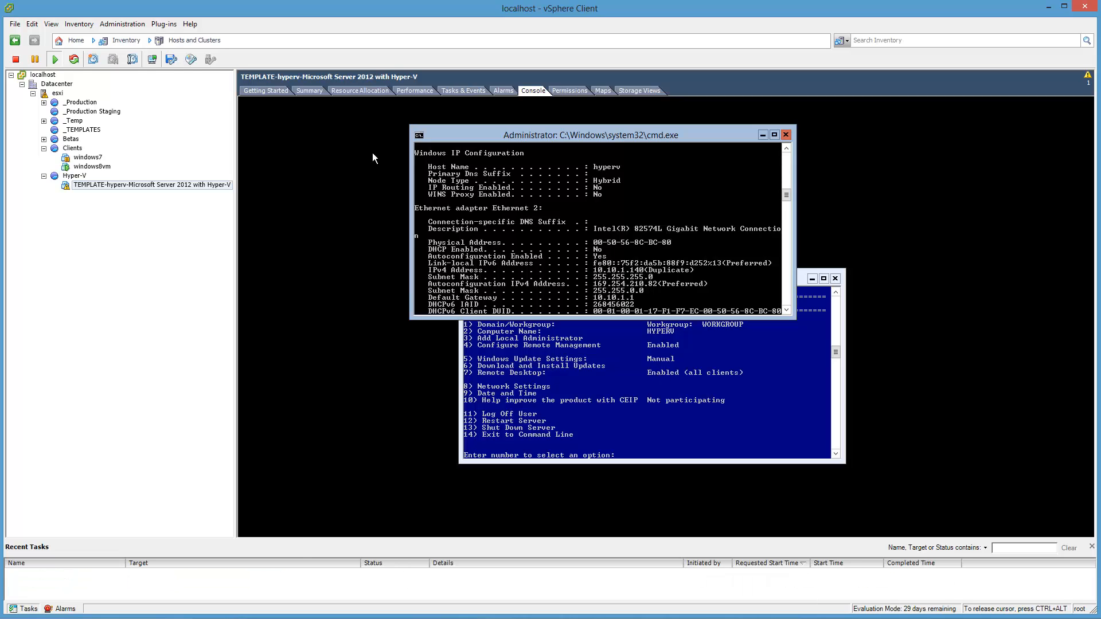
click(372, 102)
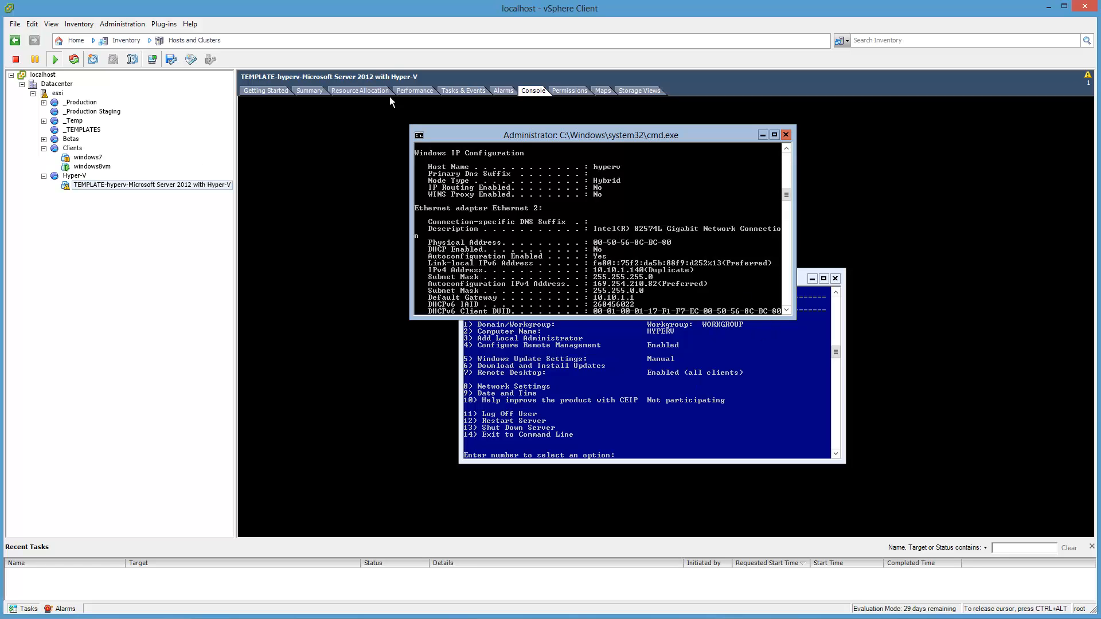
- Reopen the network settings for adapter 11 through option 8 of Server Configuration and choose a static adapter address
click(762, 370)
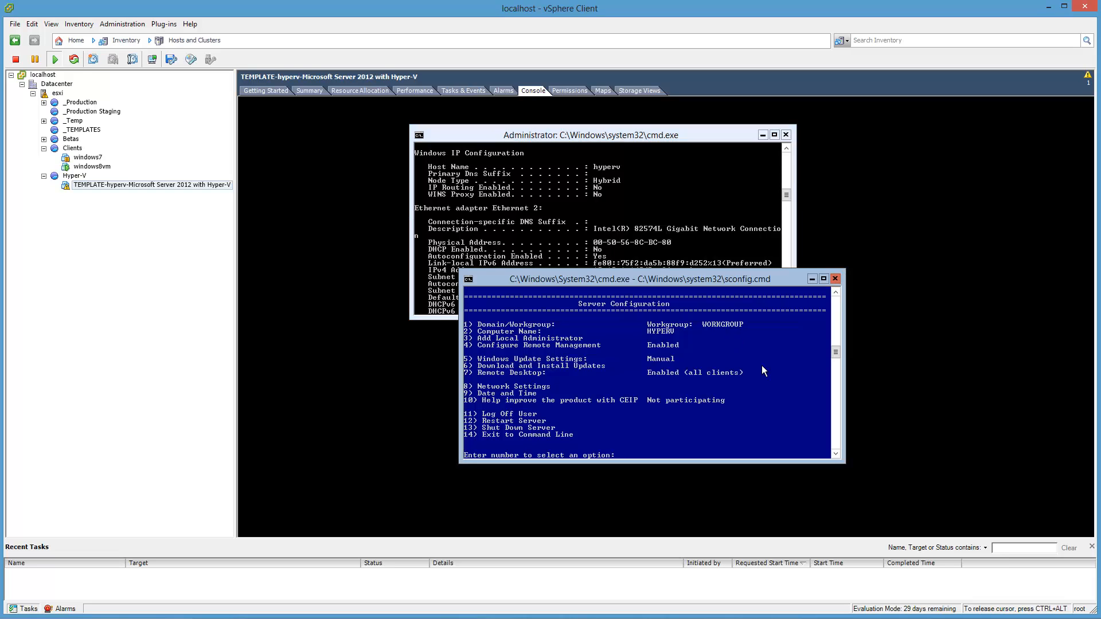
text(8)
key(Return)
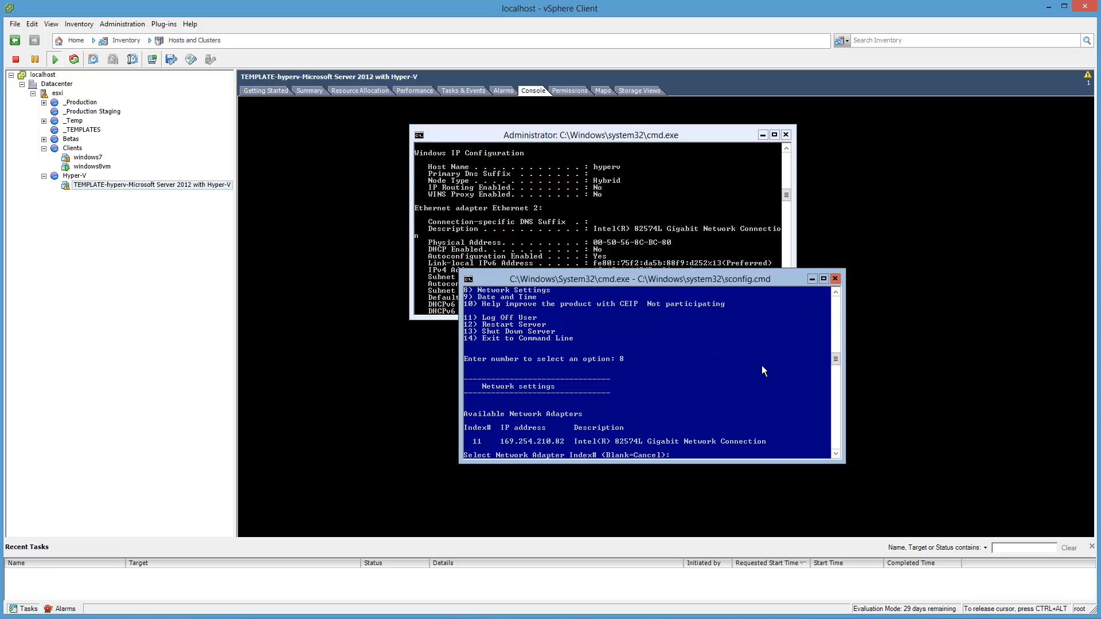
text(11)
key(Return)
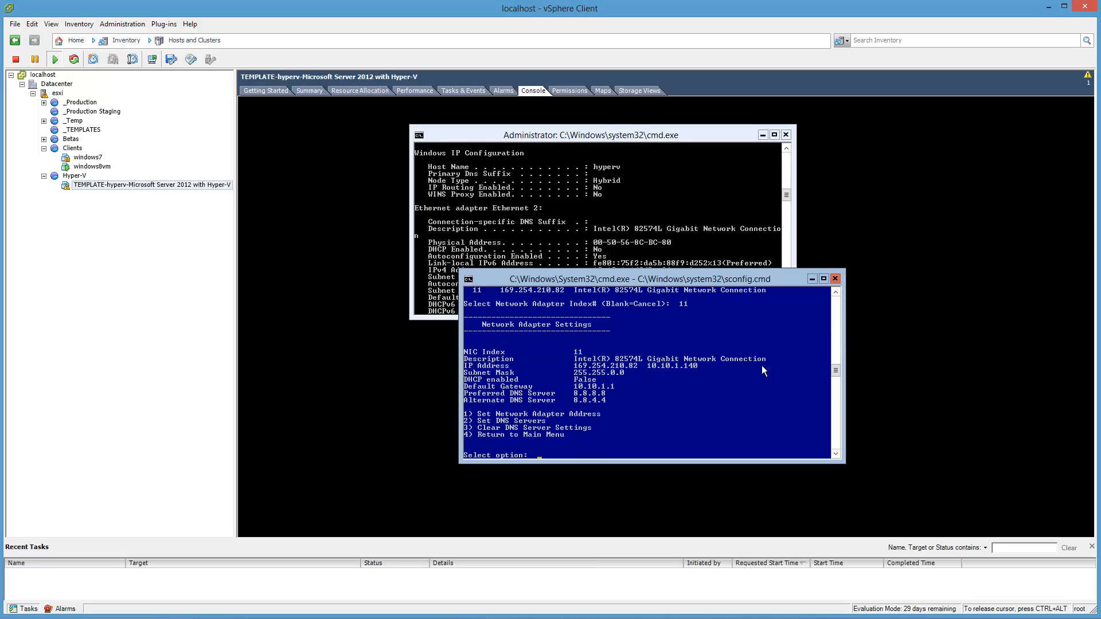
text(1)
key(Return)
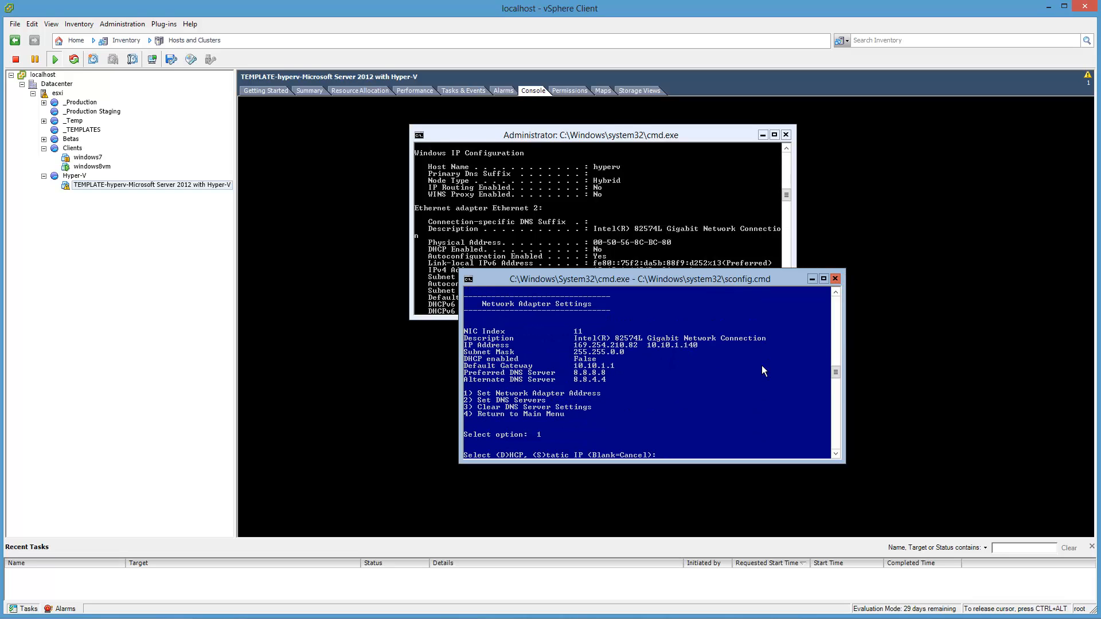
text(S)
key(Return)
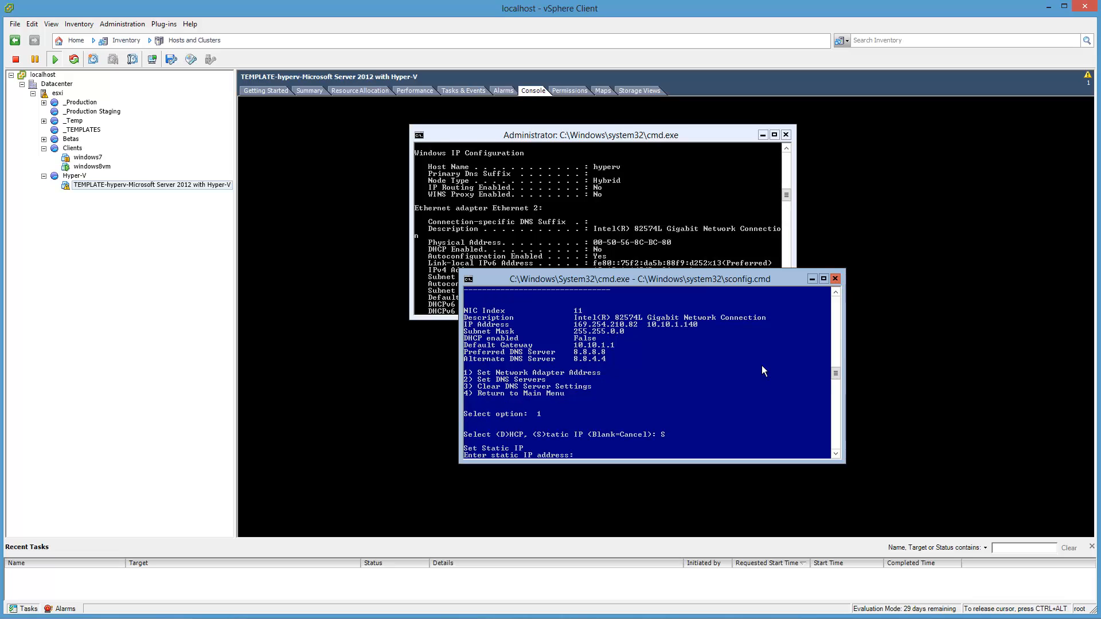
- Enter 10.10.1.160 as the static IP address, with subnet mask 255.255.255.0 and default gateway 10.10.1.1
text(10.10.1.160)
key(Return)
text(255.2)
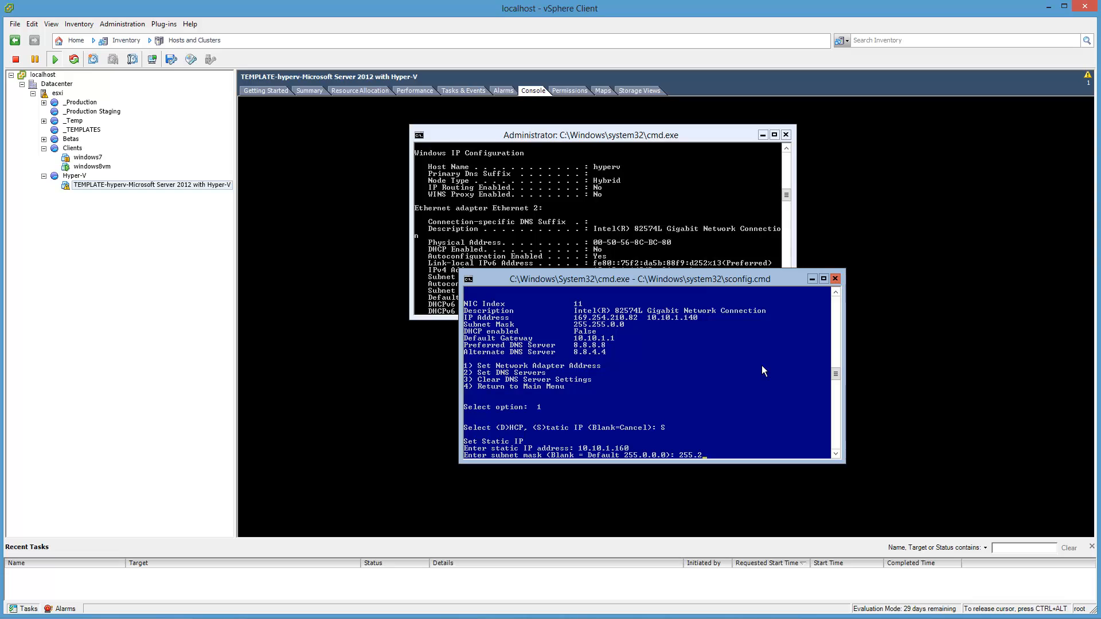
text(55.255.0)
key(Return)
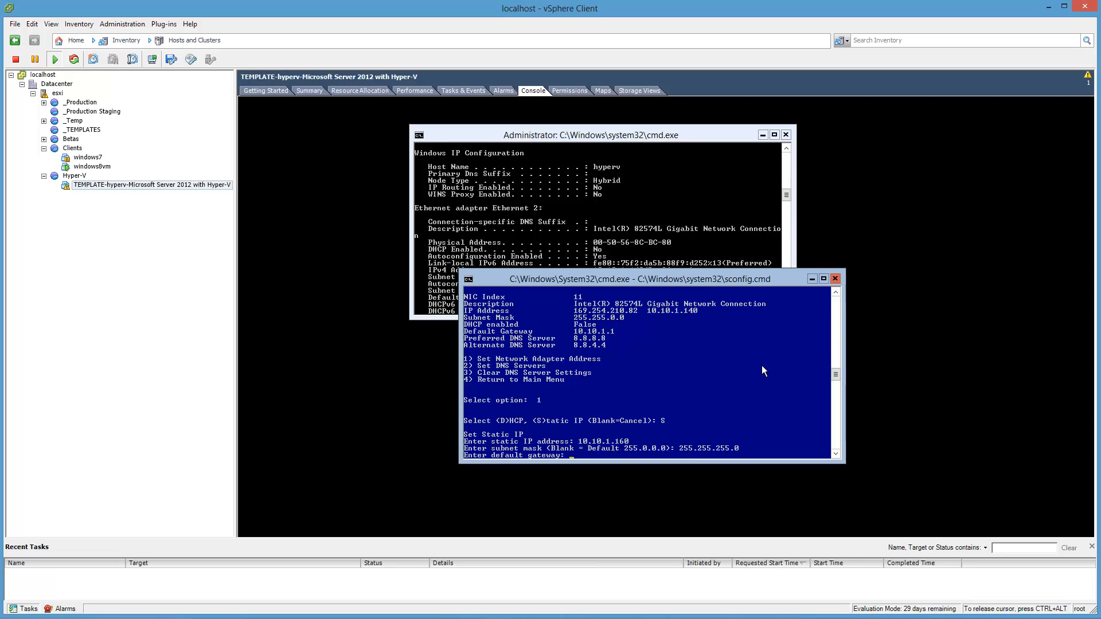
text(10.10.1.1)
key(Return)
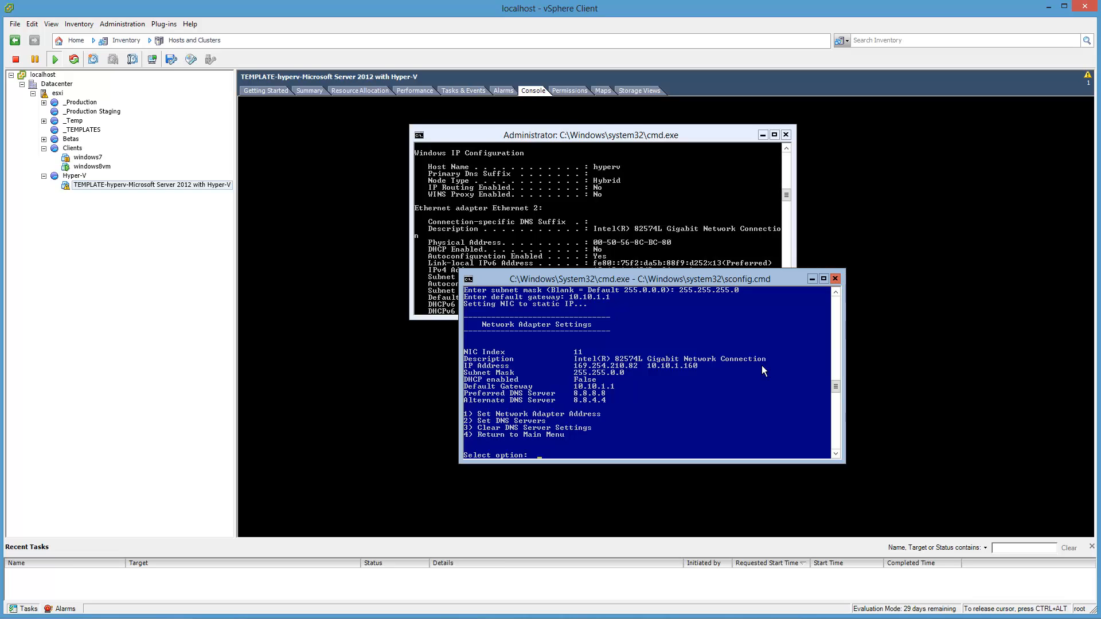
- Run ipconfig again in the command prompt to check the new address, and return to the Server Configuration main menu
click(601, 212)
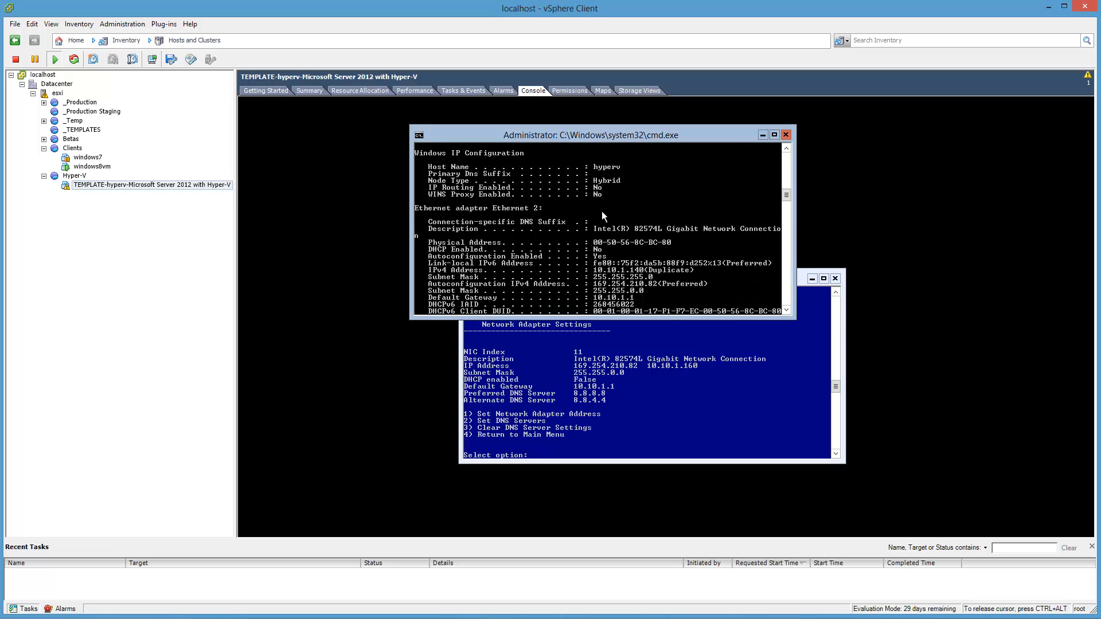
key(Up)
key(Up)
key(Return)
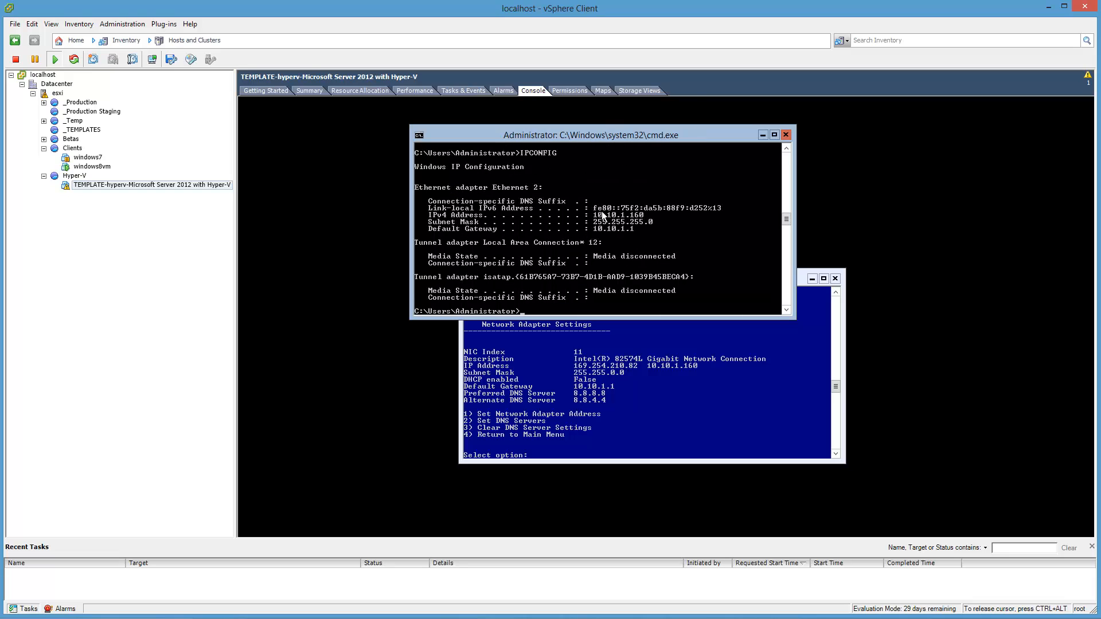
click(648, 400)
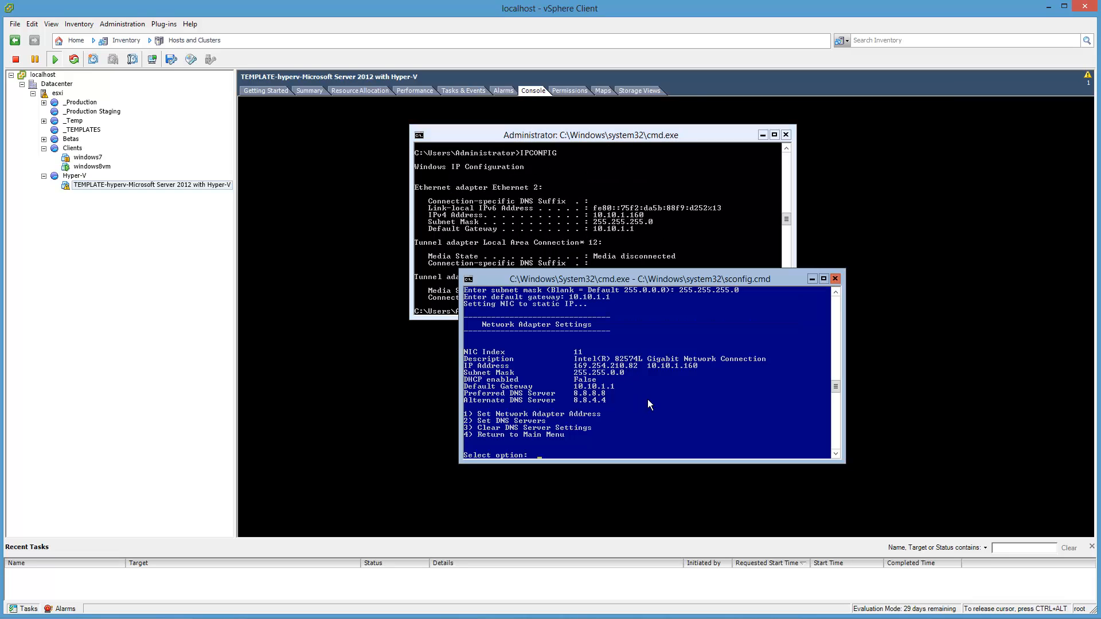
text(4)
key(Return)
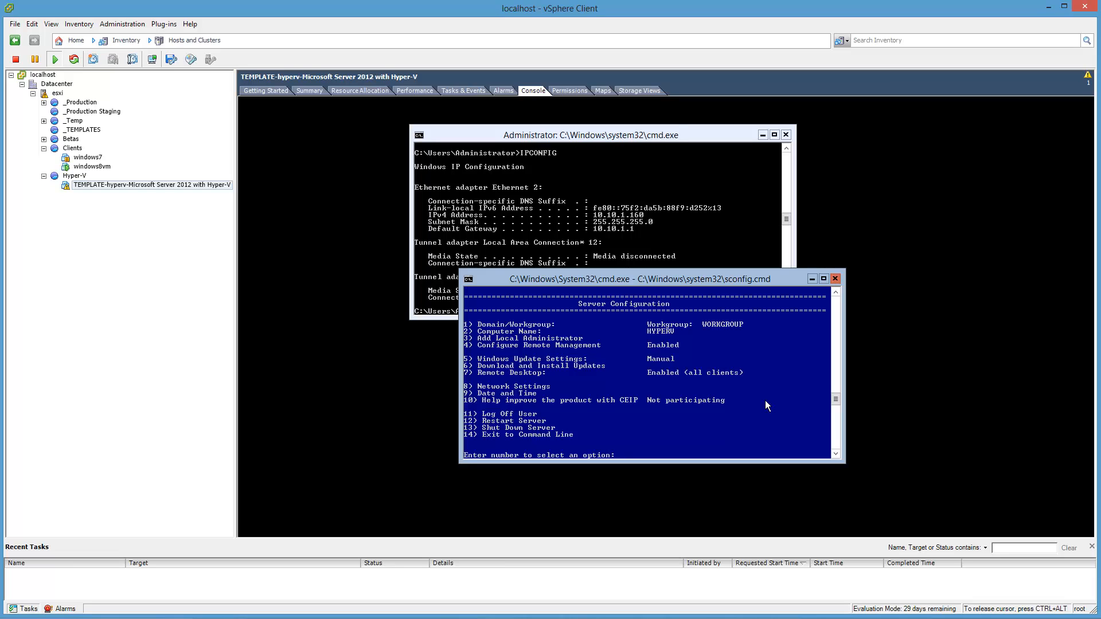
key(Return)
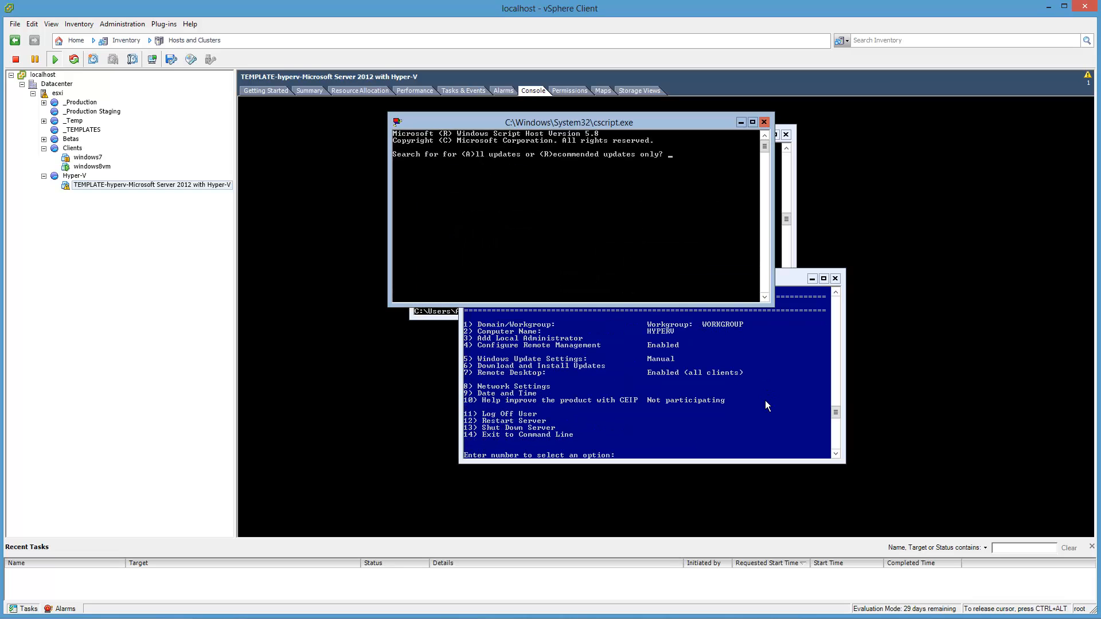
text(a)
click(764, 122)
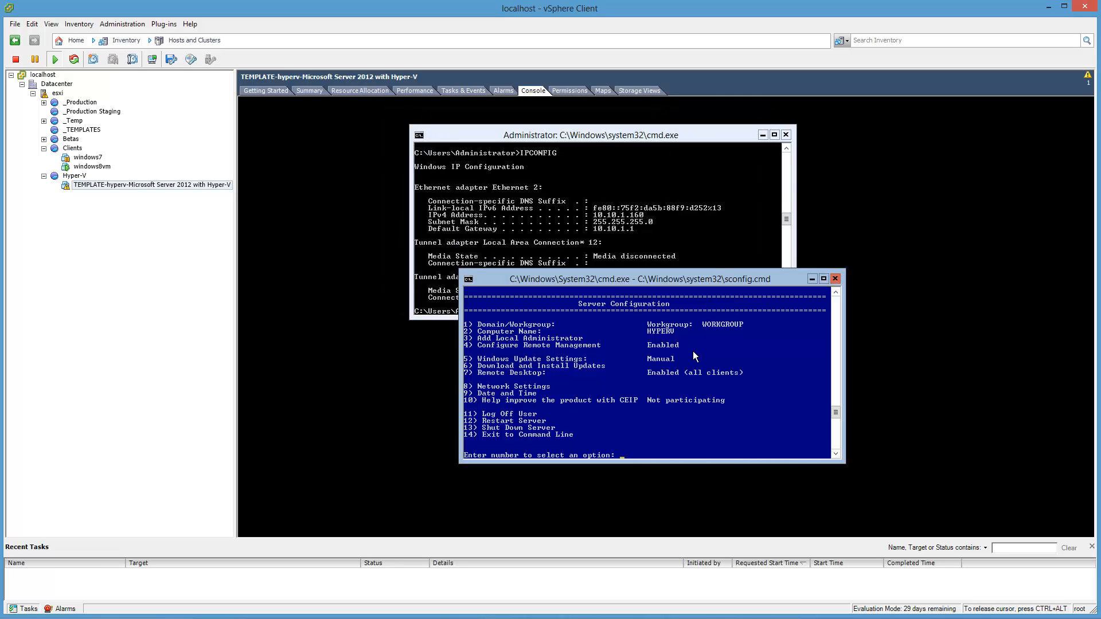
- Shut down the Hyper-V Server with option 13 of Server Configuration and release the cursor from the console
text(13)
key(Return)
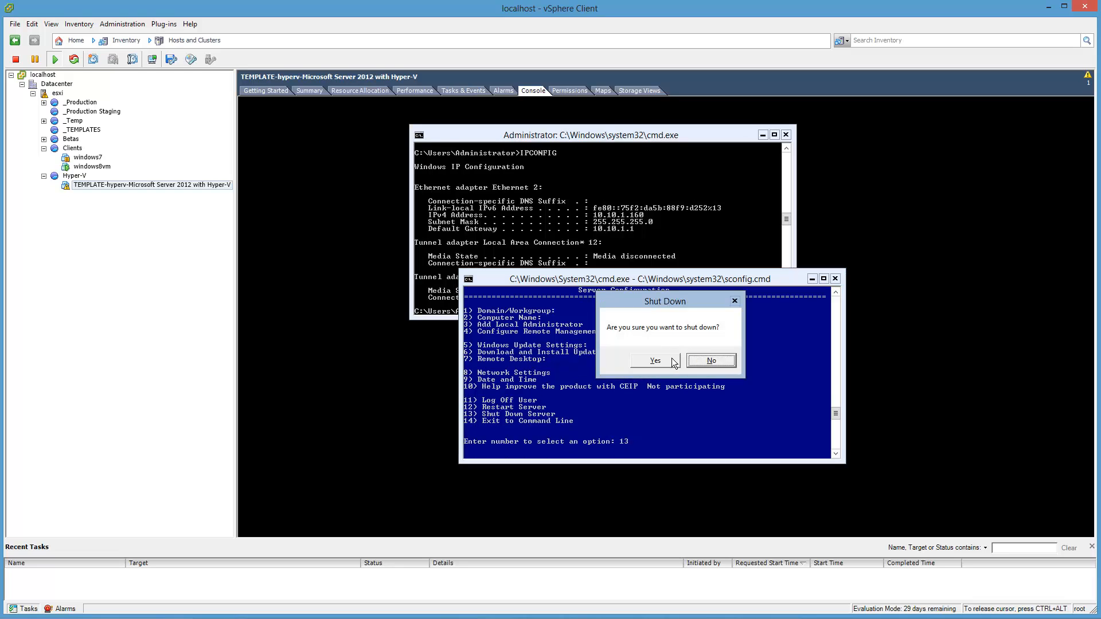
click(672, 358)
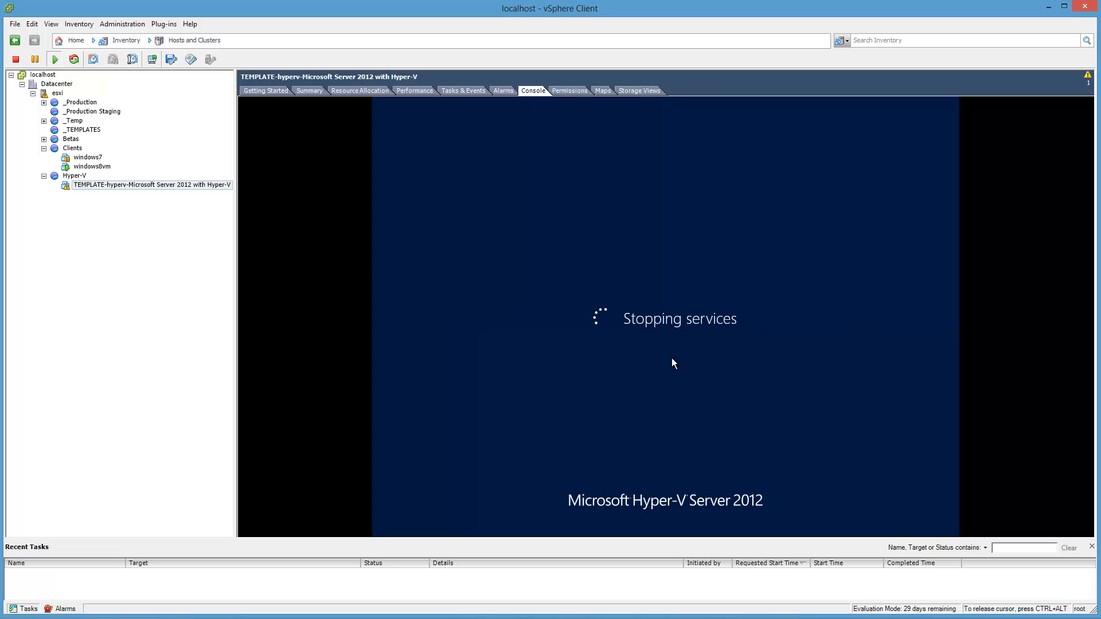
key(ctrl+alt)
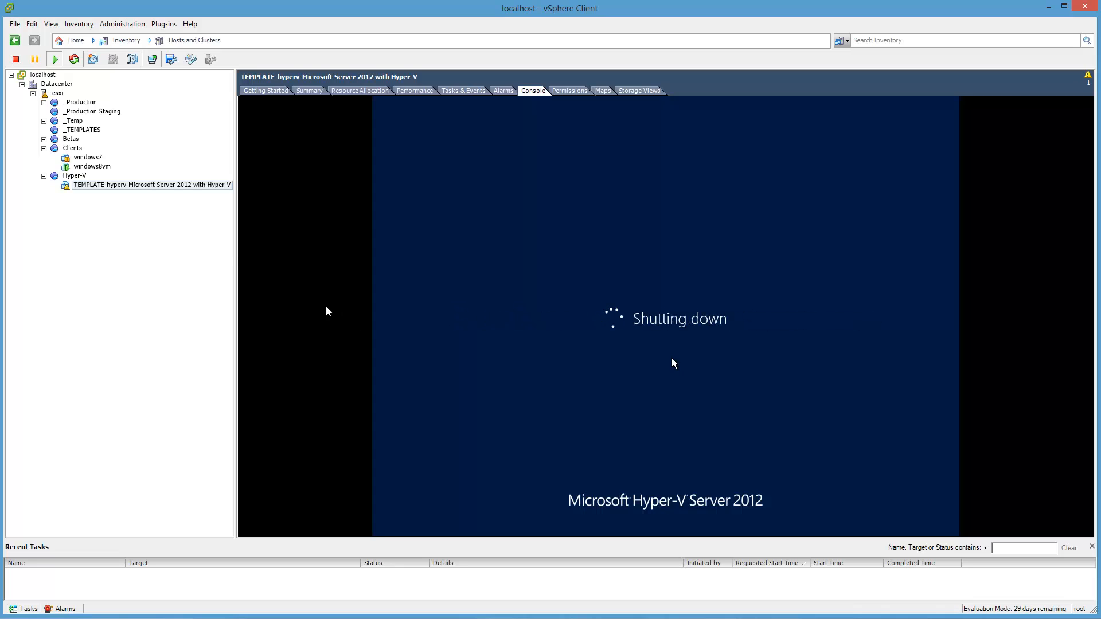
- Convert the virtual machine TEMPLATE-hyperv-Microsoft Server 2012 with Hyper-V to a template
click(162, 185)
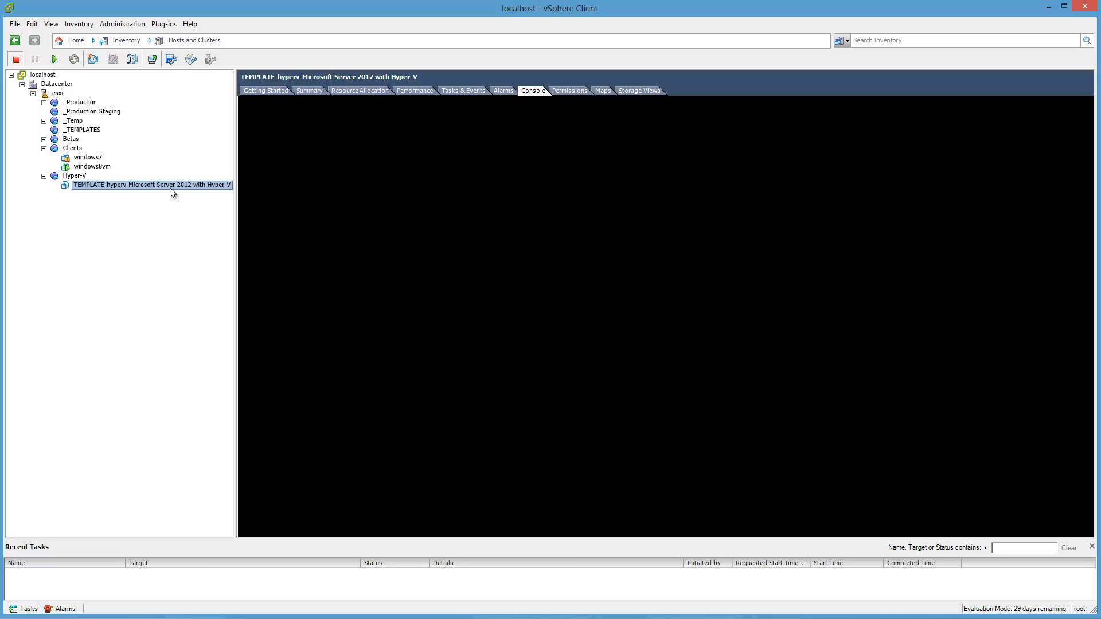
right_click(170, 187)
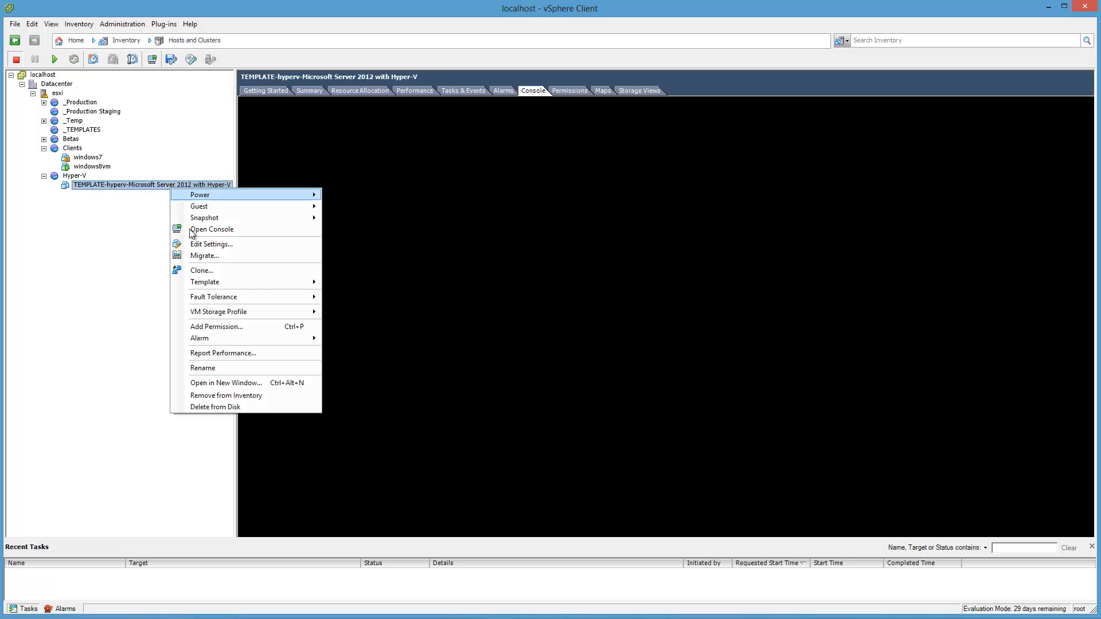
mouse_move(222, 284)
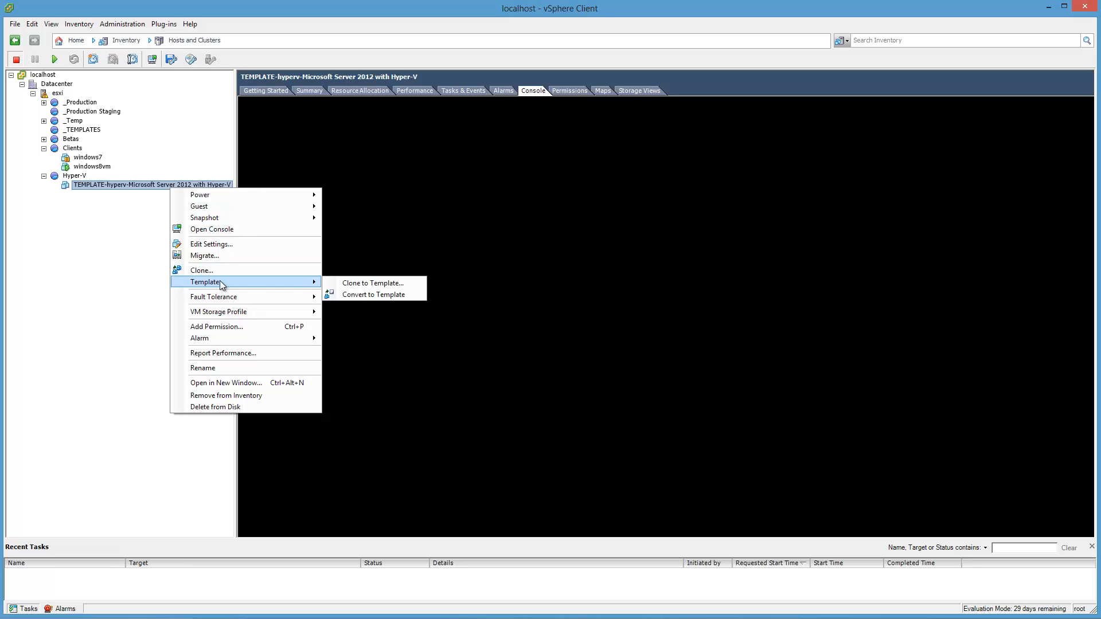
click(415, 295)
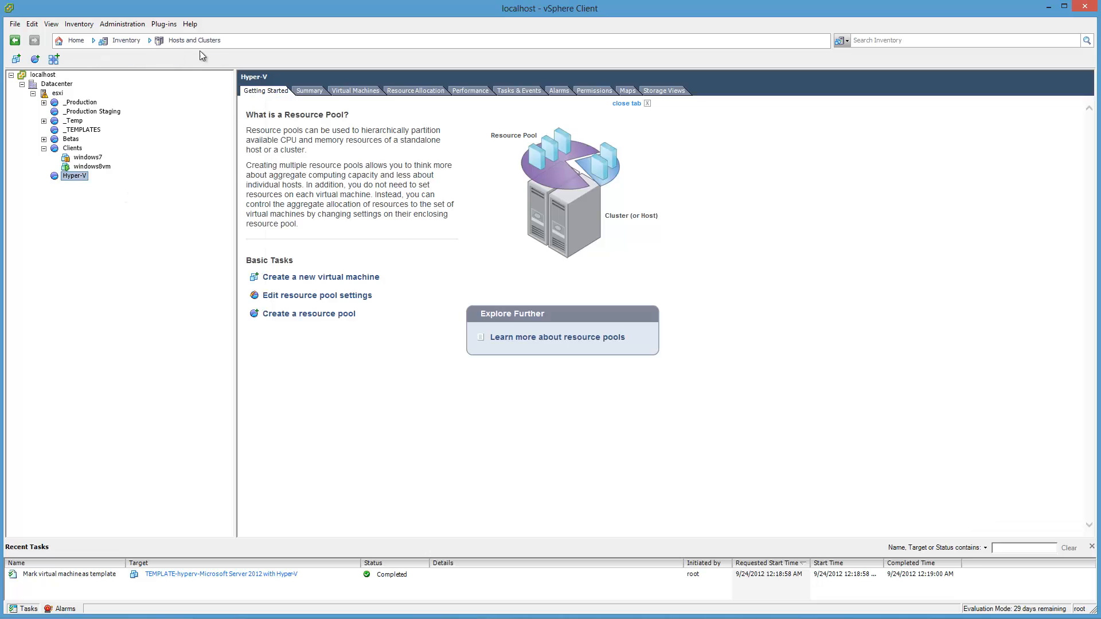
- Start deploying a virtual machine from TEMPLATE-hyperv-Microsoft Server 2012 with Hyper-V and name it hyperv-Microsoft Server 2012 with Hyper-V
click(195, 40)
click(196, 81)
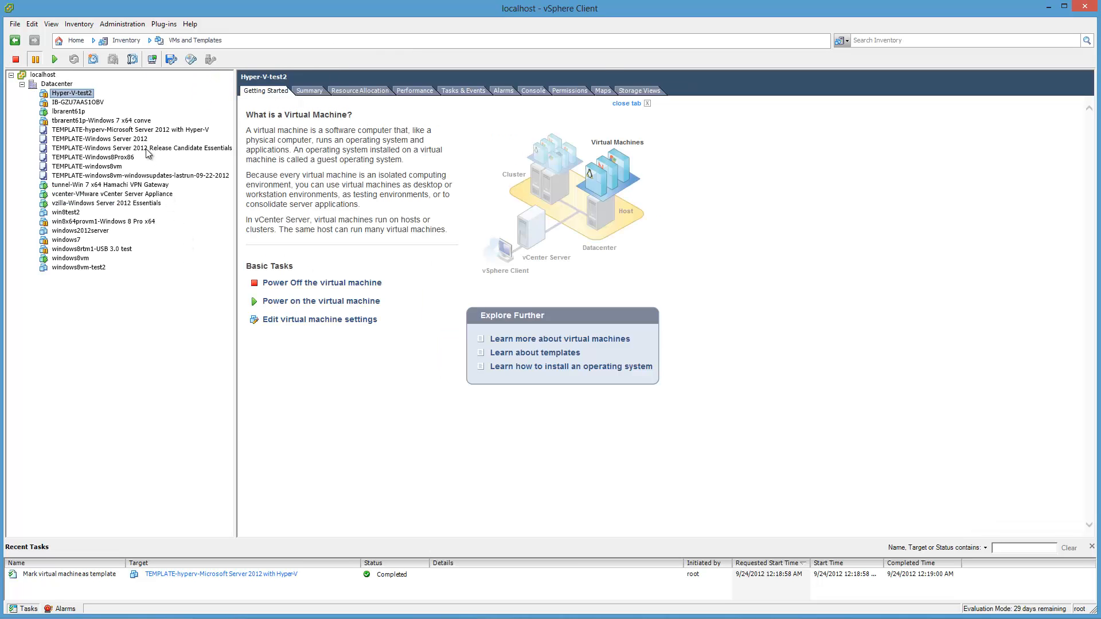
click(147, 130)
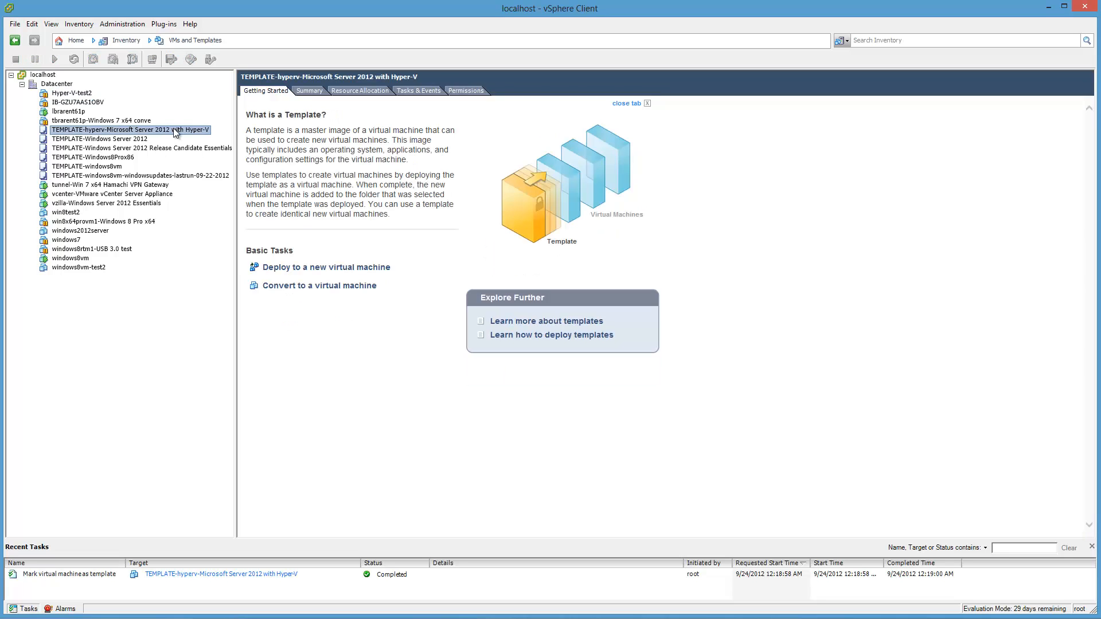
right_click(173, 128)
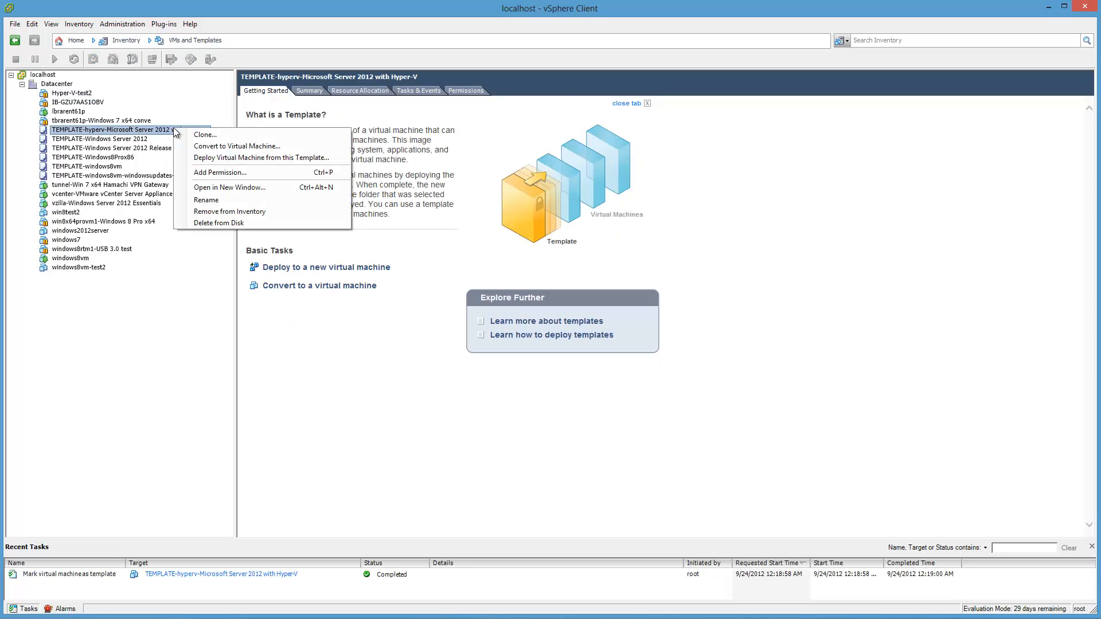
click(269, 159)
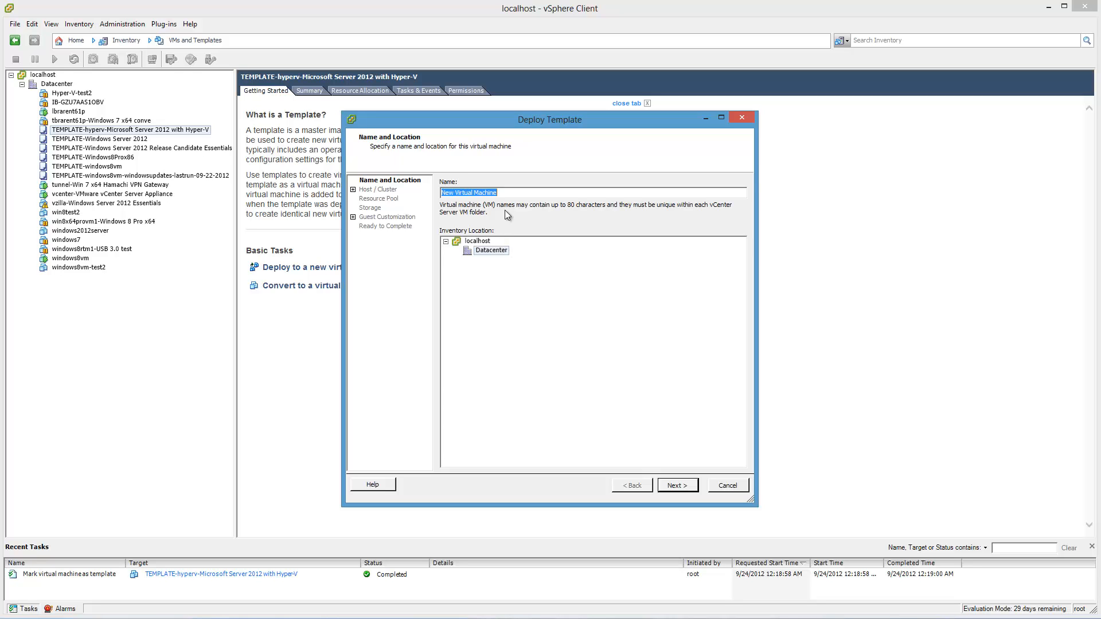
text(hyperv-Microsoft Server 2012 with Hyper-V)
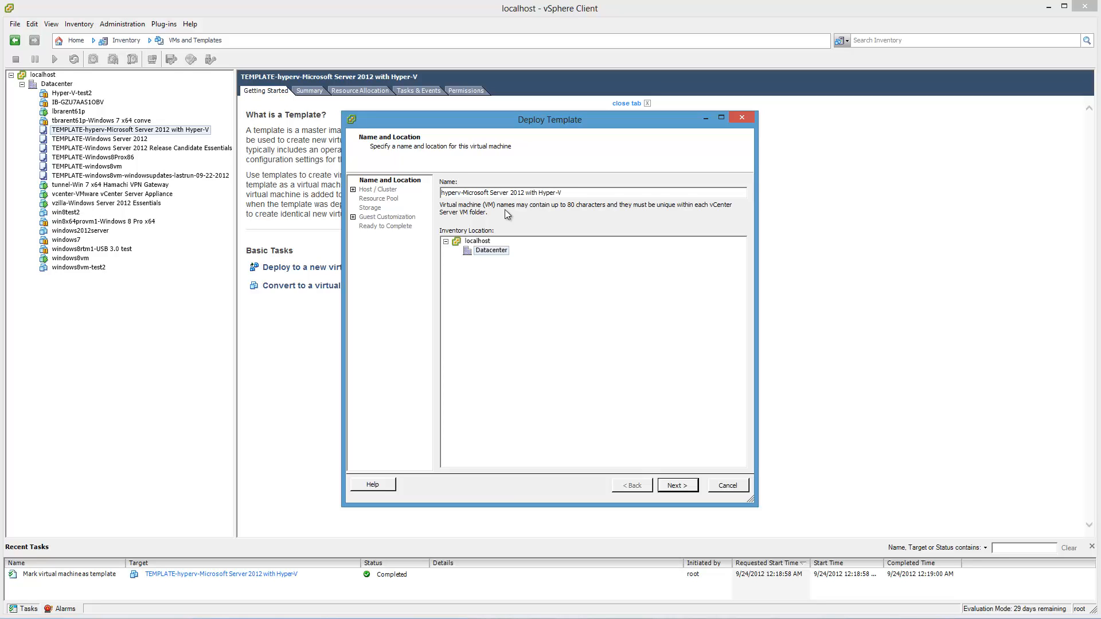
key(Return)
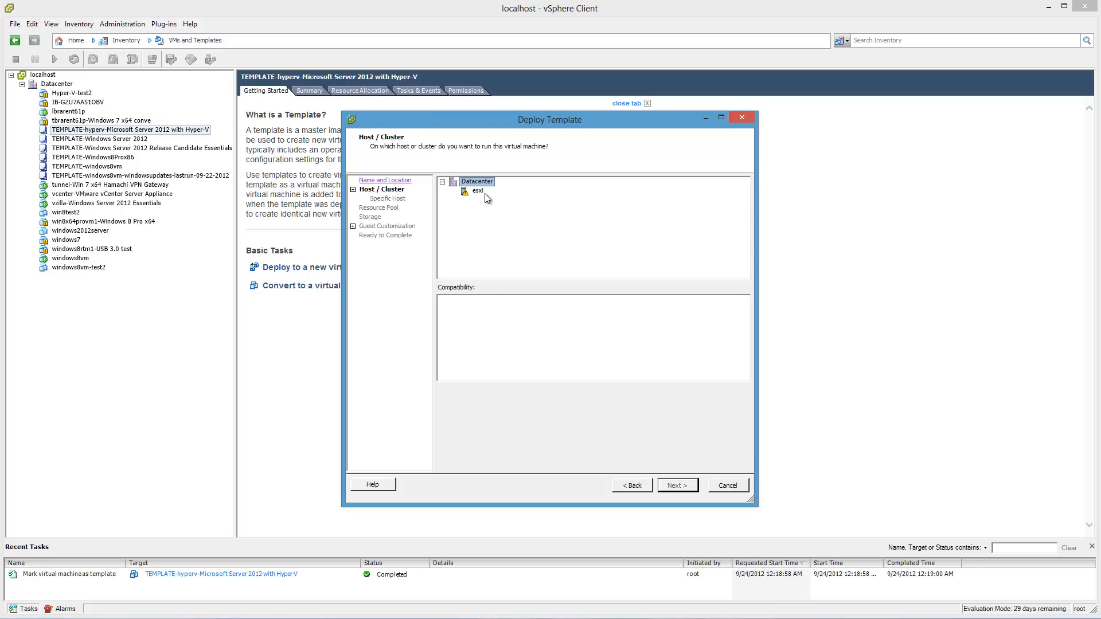
- Choose host esxi, resource pool Hyper-V and datastore Kingston96GB-SSD with the same disk format as source and no guest customization
click(485, 195)
click(677, 485)
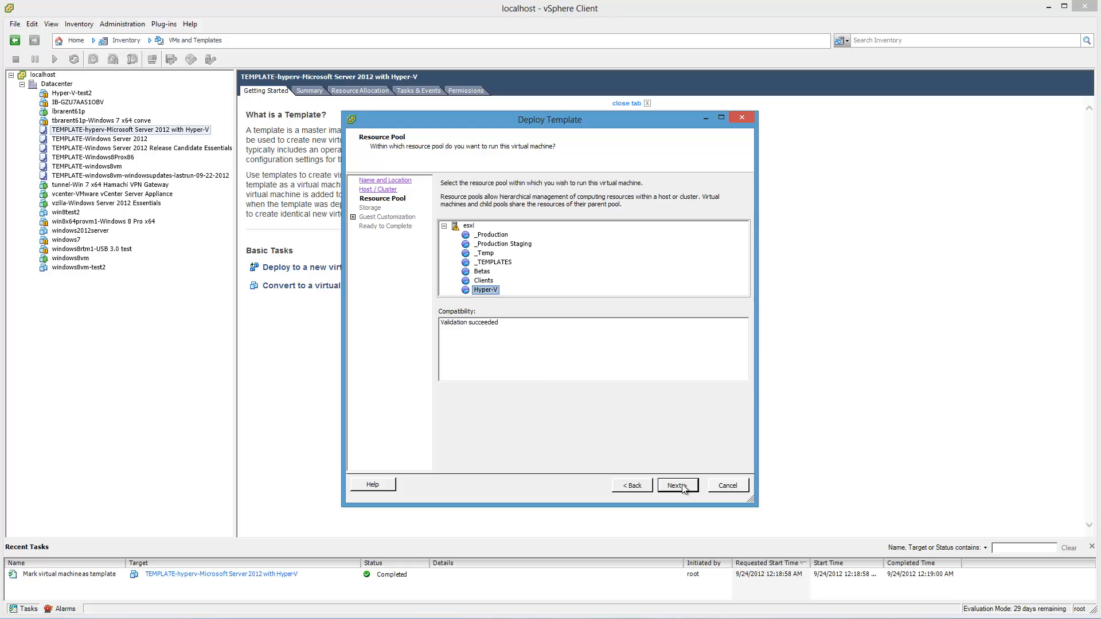
click(686, 492)
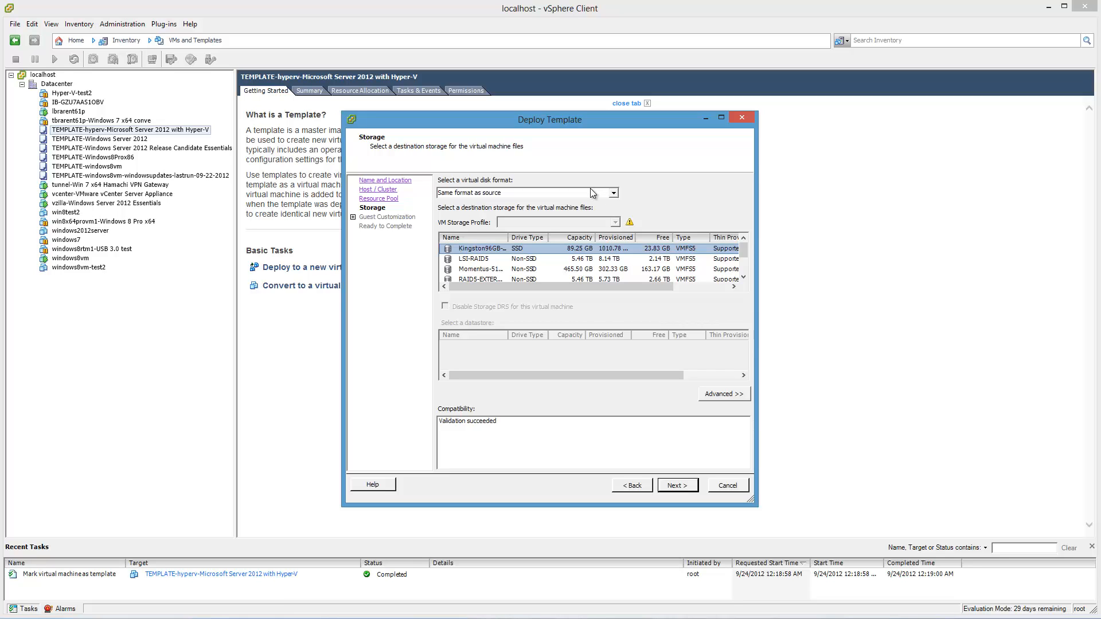
click(677, 485)
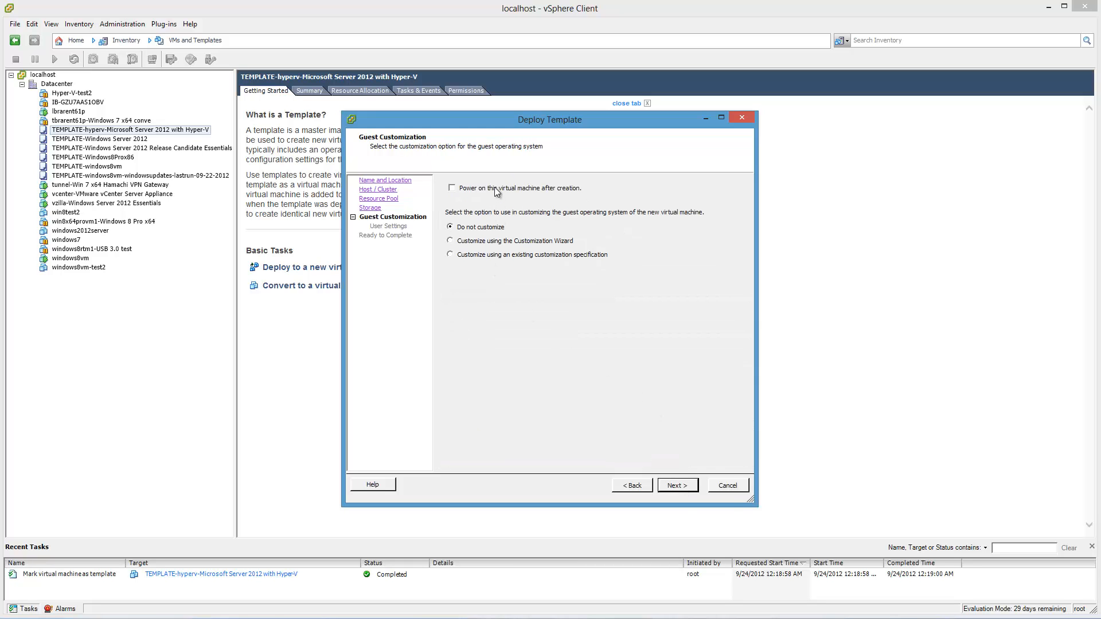
click(677, 486)
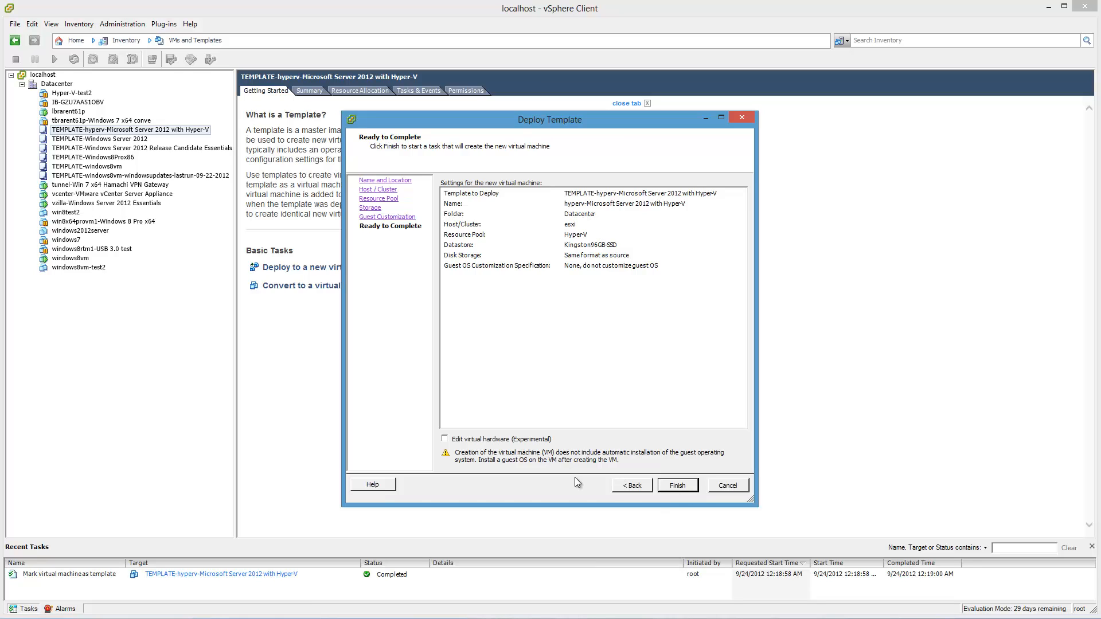
- Edit the new machine's virtual hardware so CD/DVD drive 1 uses Client Device, and start the deployment
click(486, 444)
click(677, 485)
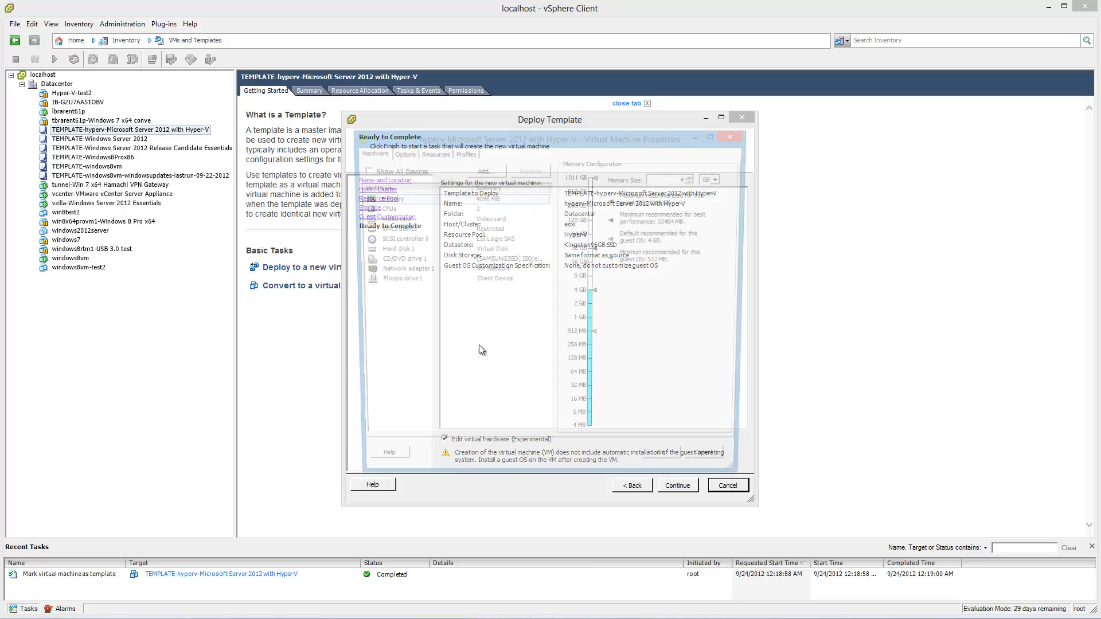
click(396, 261)
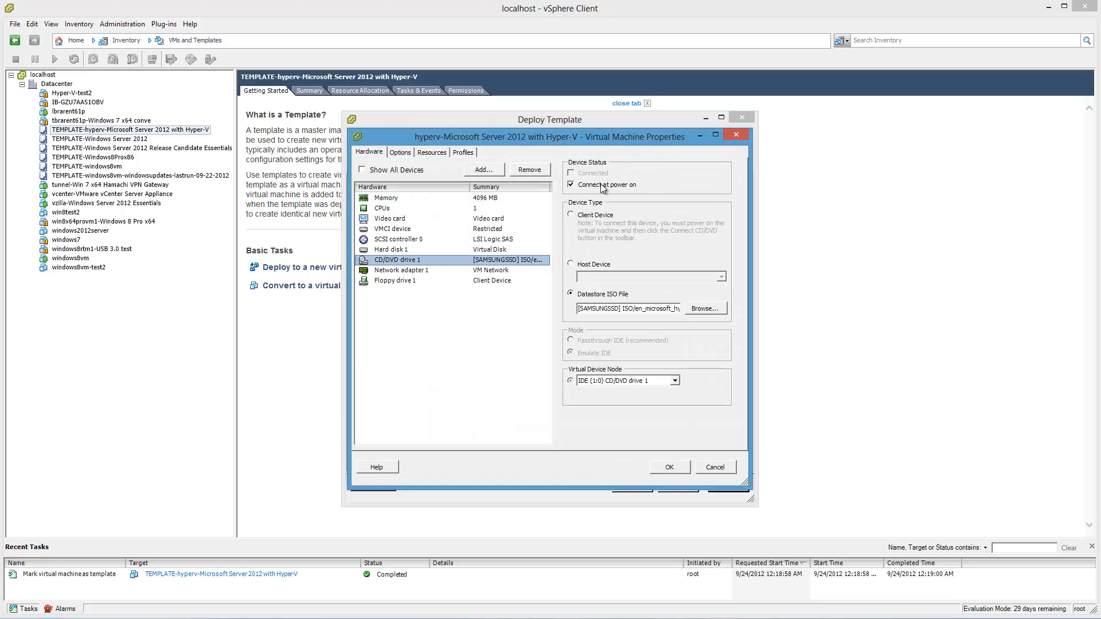
click(589, 216)
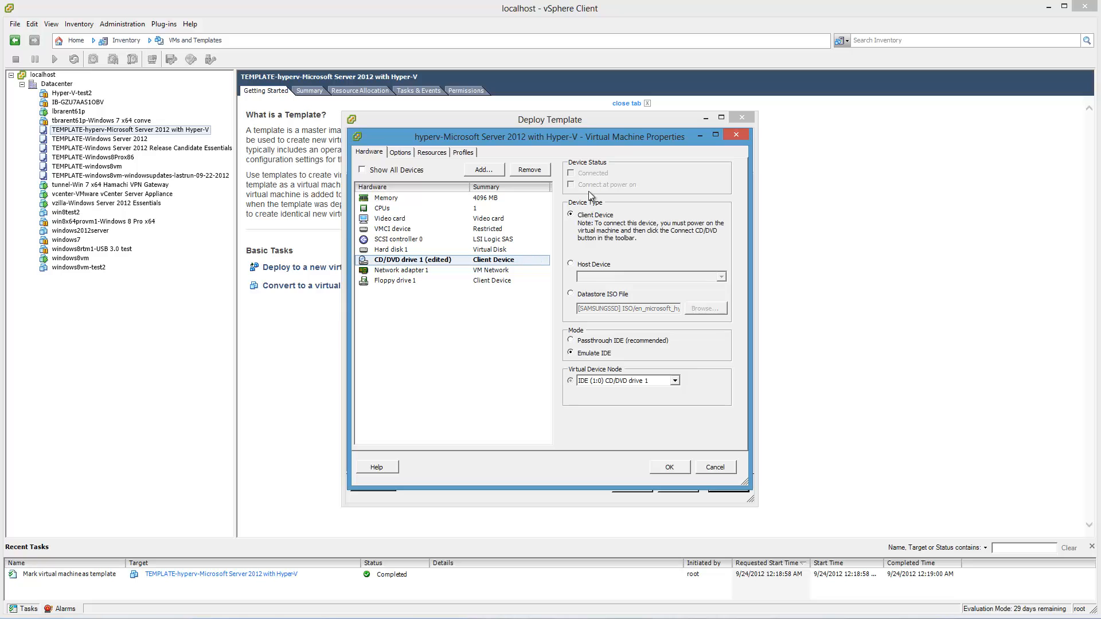
click(589, 296)
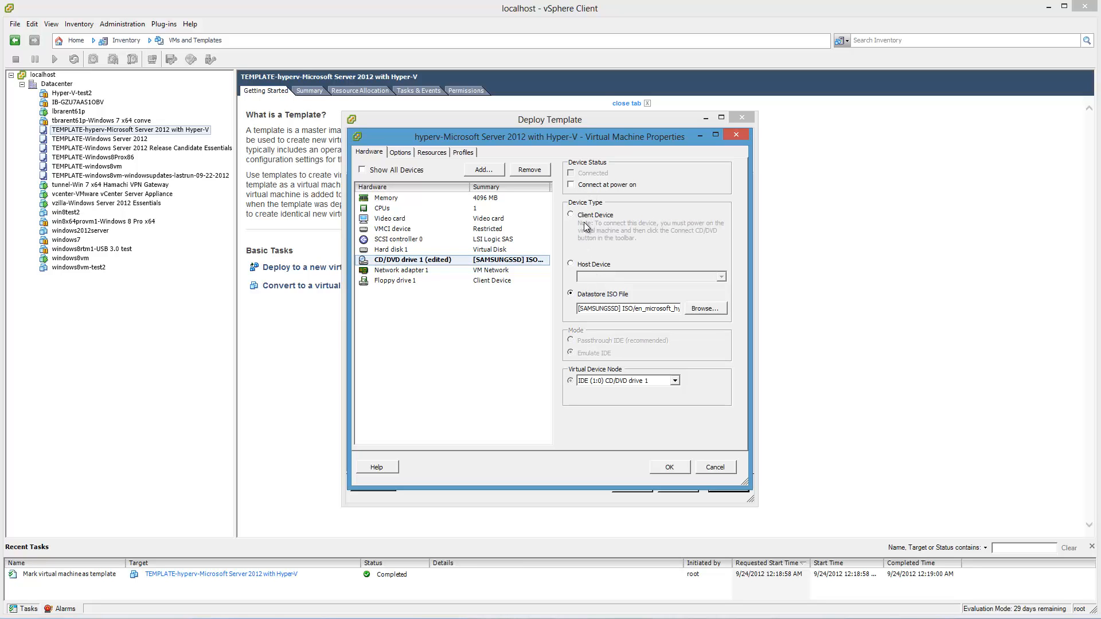
click(585, 226)
click(663, 467)
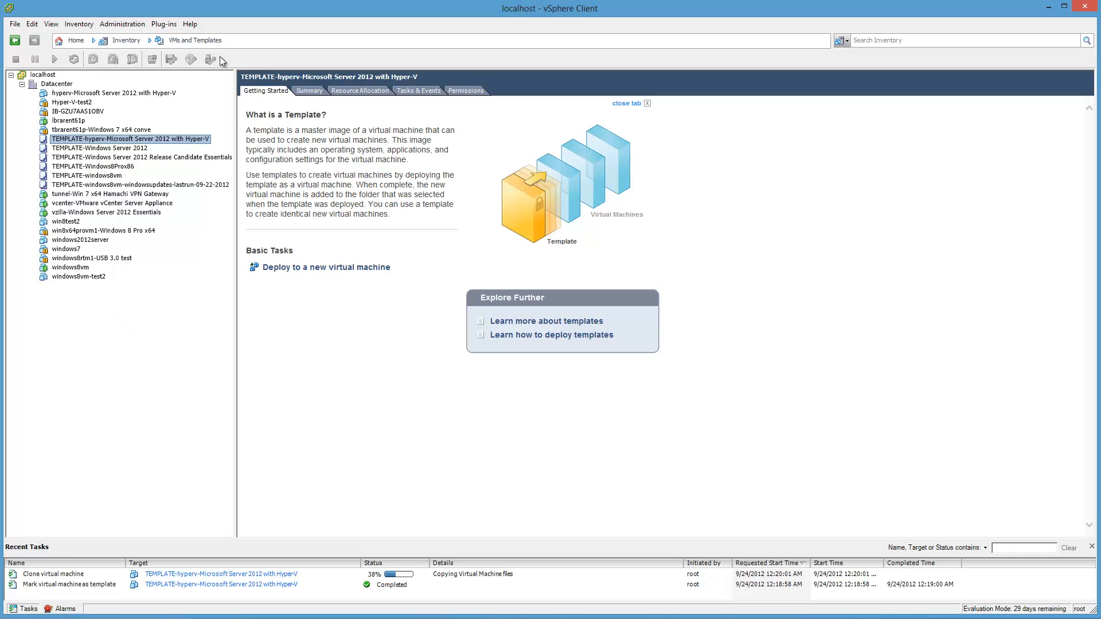
- Check the summary of the newly deployed hyperv-Microsoft Server 2012 with Hyper-V machine in Hosts and Clusters
click(149, 40)
click(193, 68)
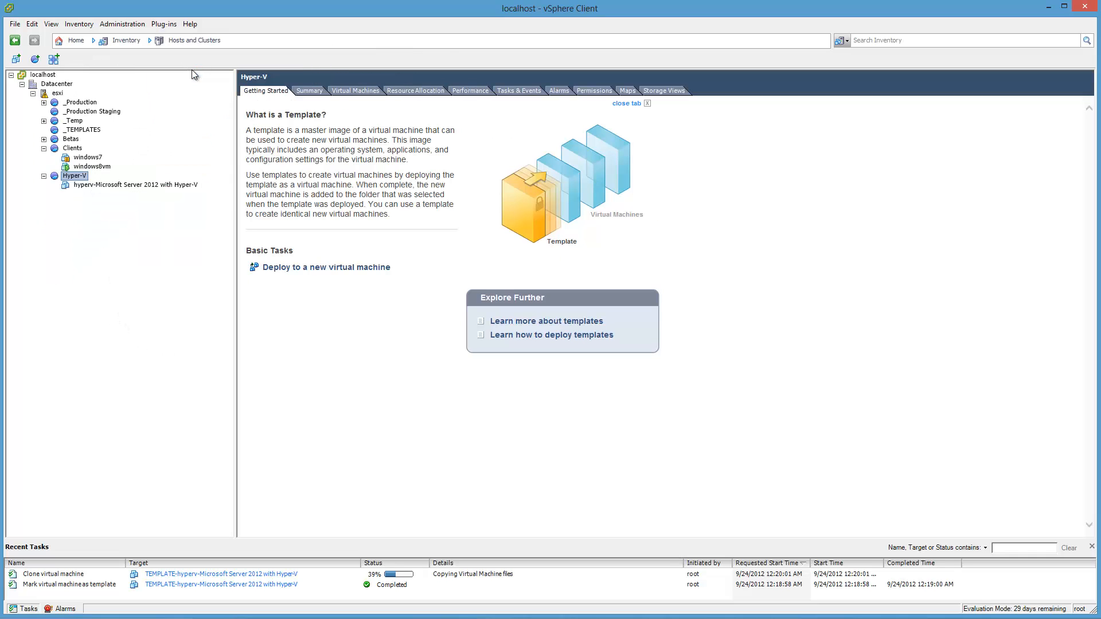
click(163, 186)
click(311, 91)
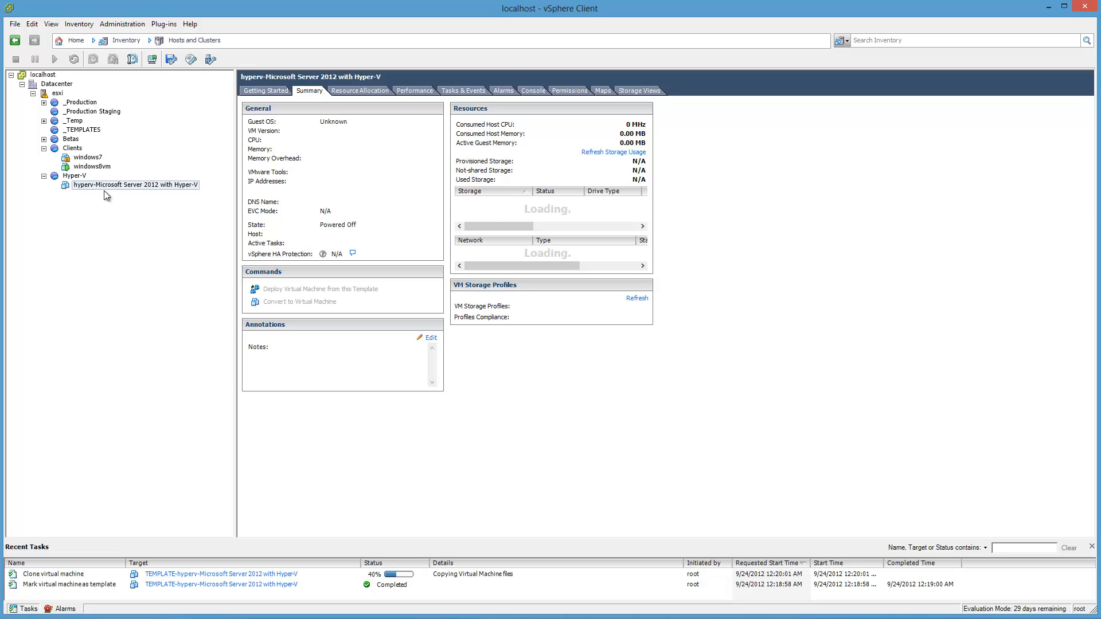
- Open the console of the windows8vm virtual machine and give it input focus
click(108, 167)
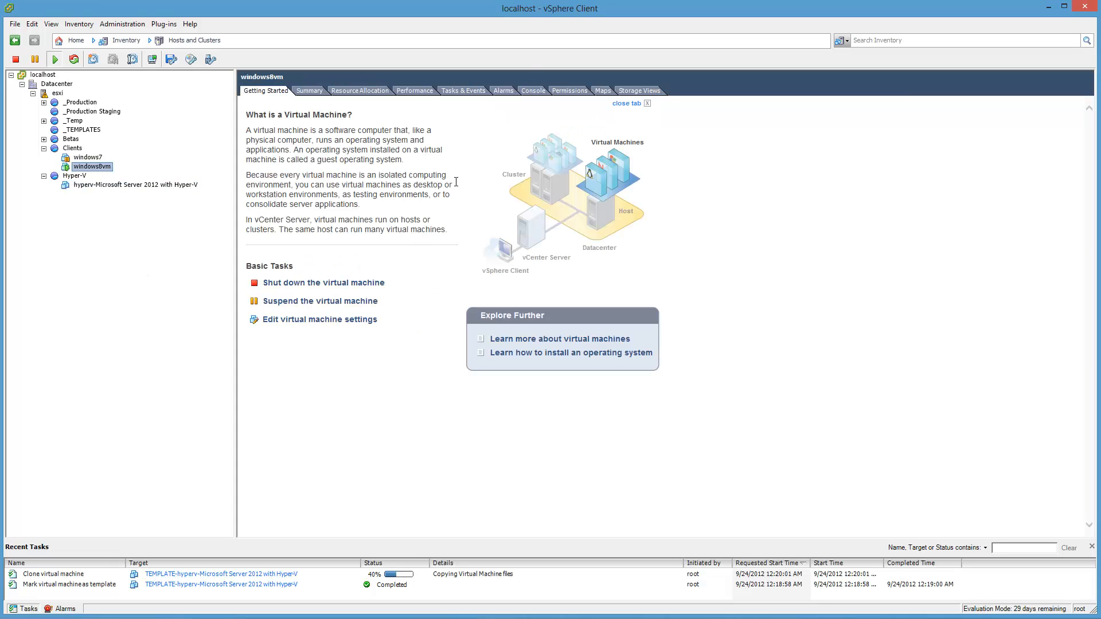
click(534, 90)
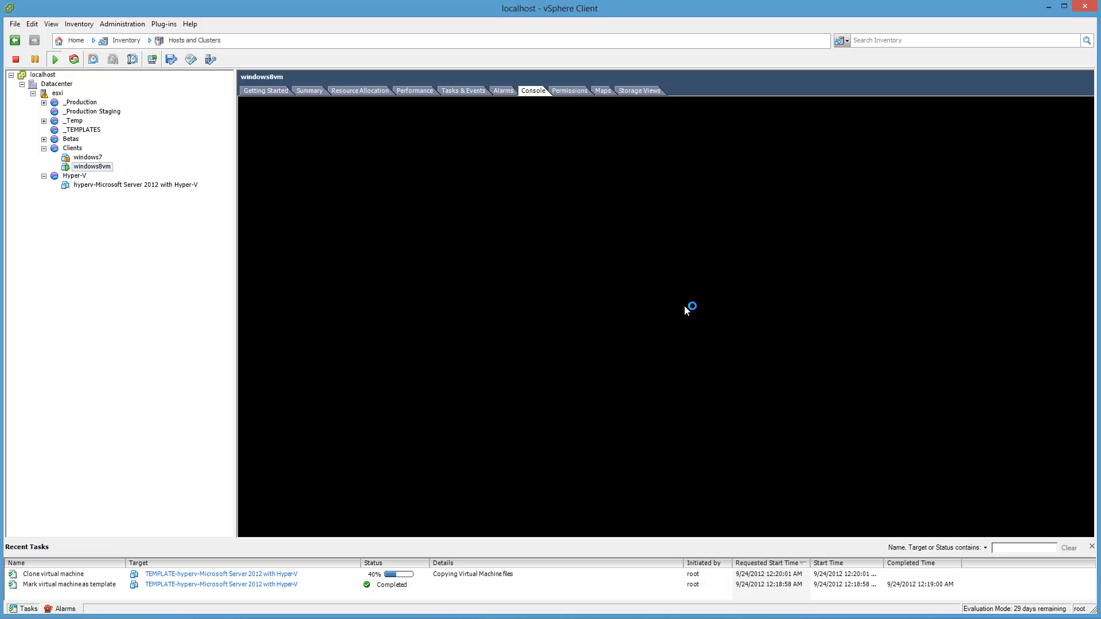
click(686, 312)
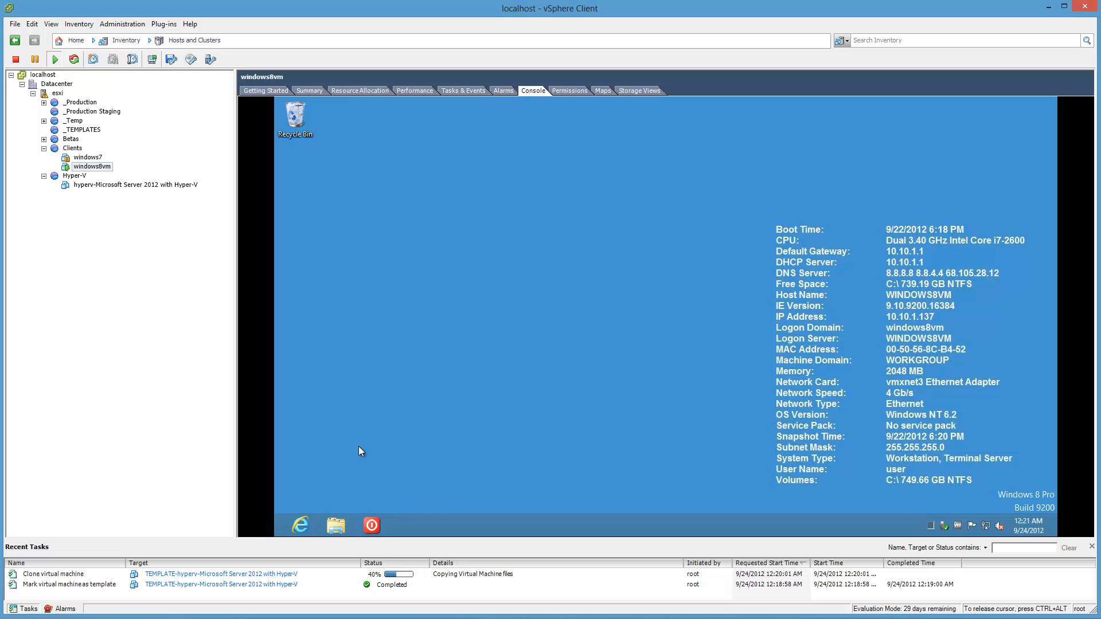
- Search the apps of windows8vm for "hyper" and clear the search text
key(super+q)
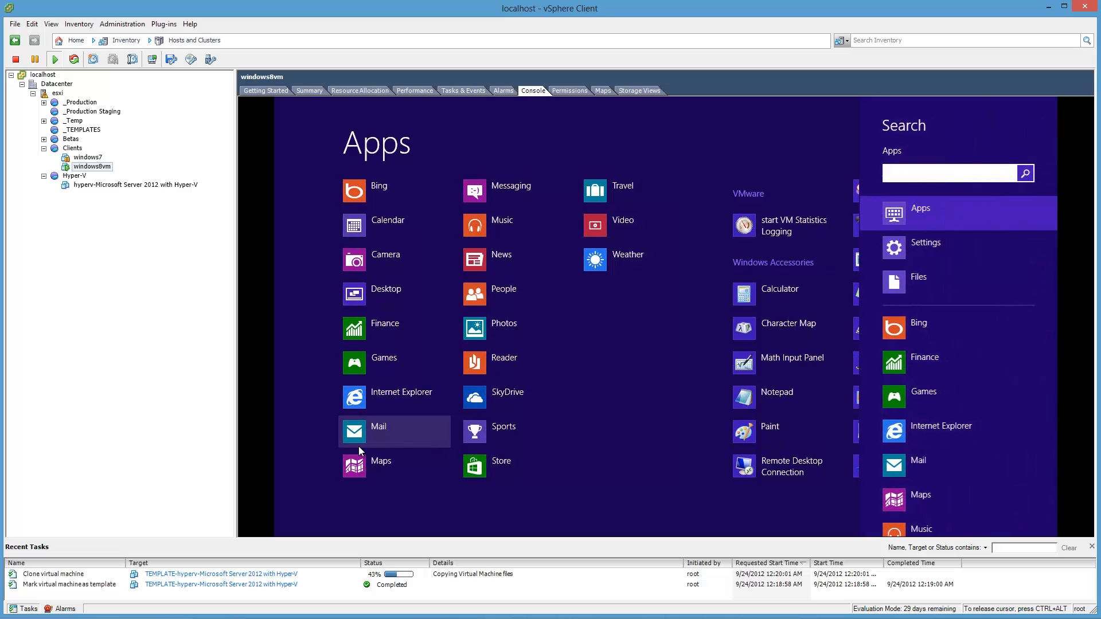
text(hyper)
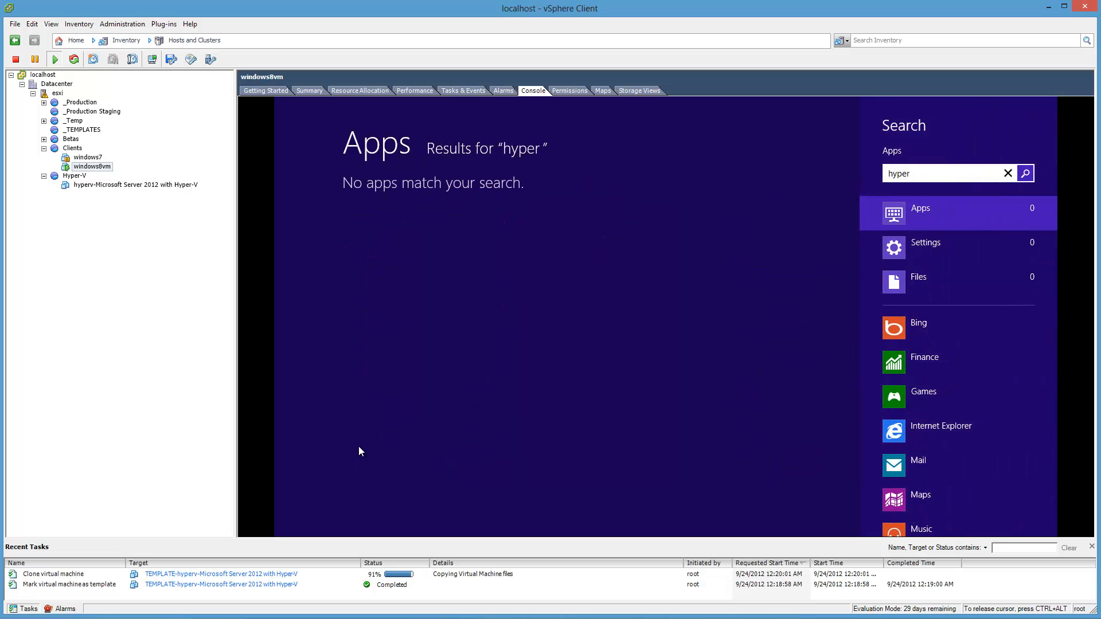
key(BackSpace)
key(BackSpace)
key(BackSpace)
key(BackSpace)
key(BackSpace)
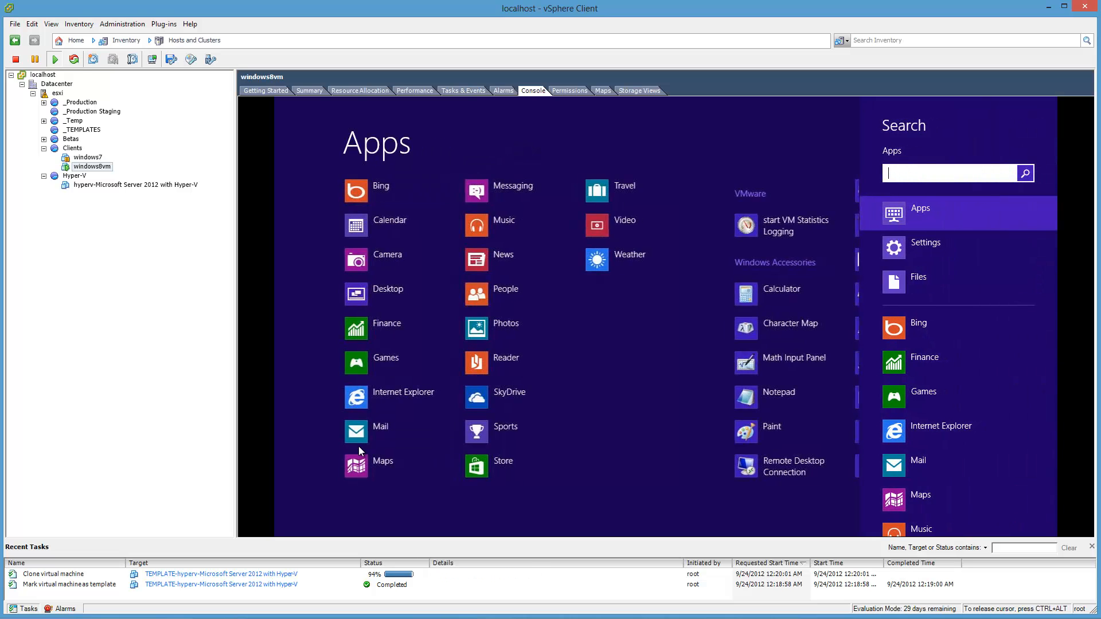
- Search for "add", switch the search scope to Settings, repeat the search there and clear it
text(add)
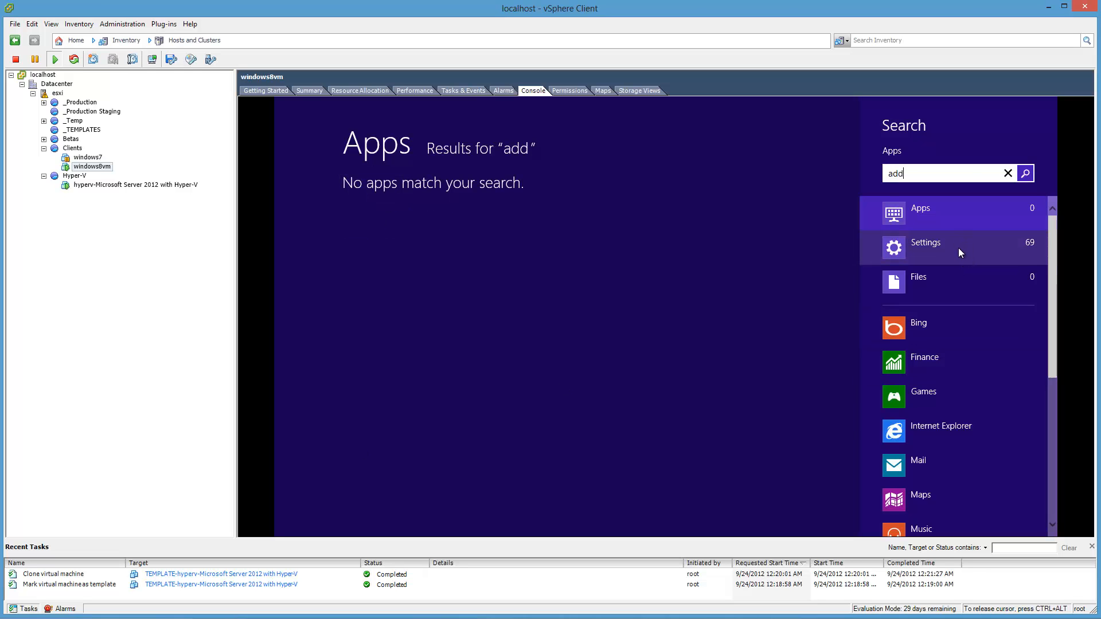
click(958, 246)
key(BackSpace)
key(BackSpace)
key(BackSpace)
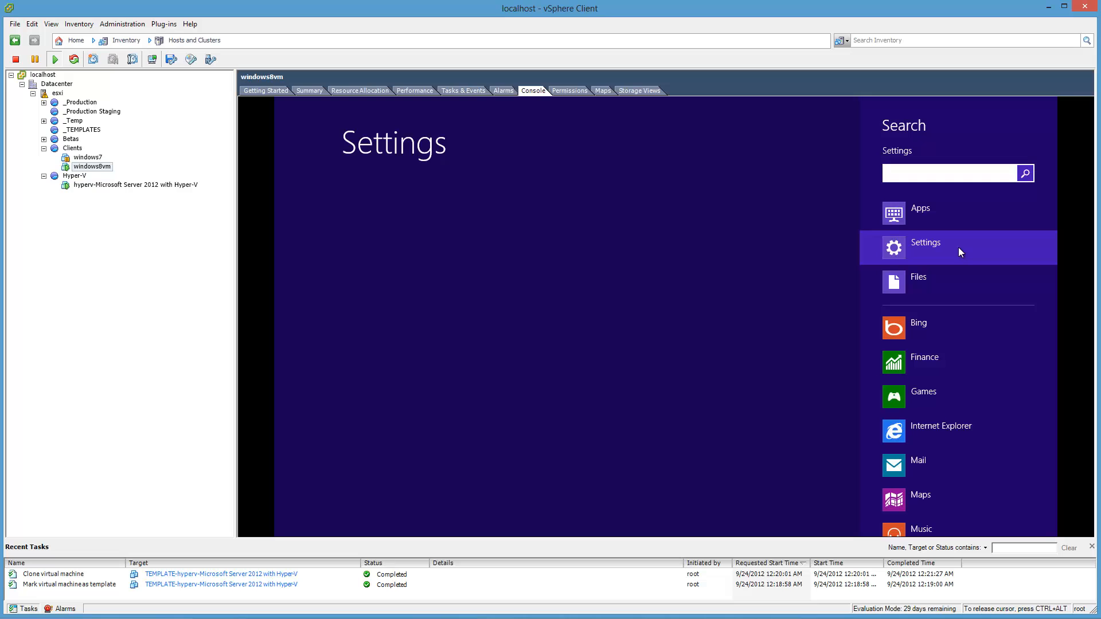
text(add)
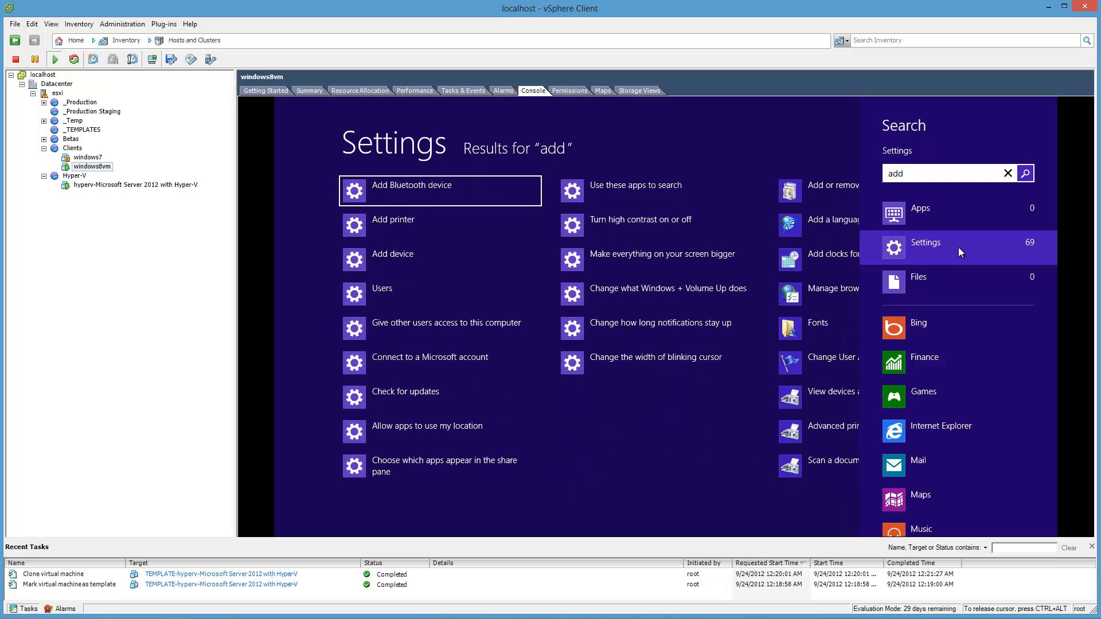
key(BackSpace)
key(BackSpace)
key(BackSpace)
- Search the settings for "progr", open Programs and Features and bring up the list of Windows features
text(progr)
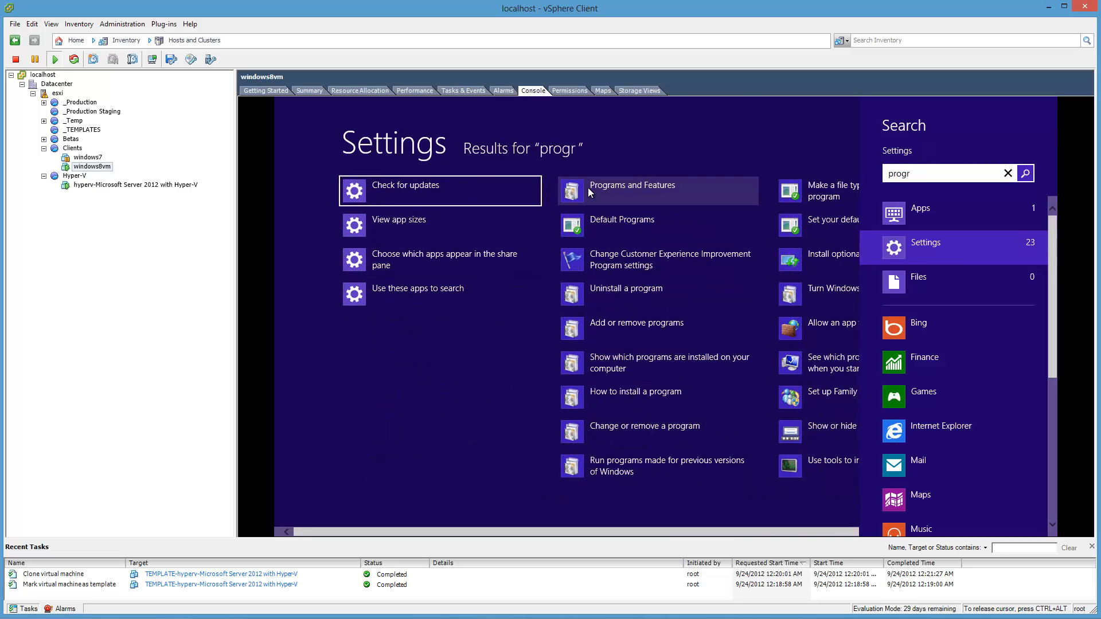
click(588, 191)
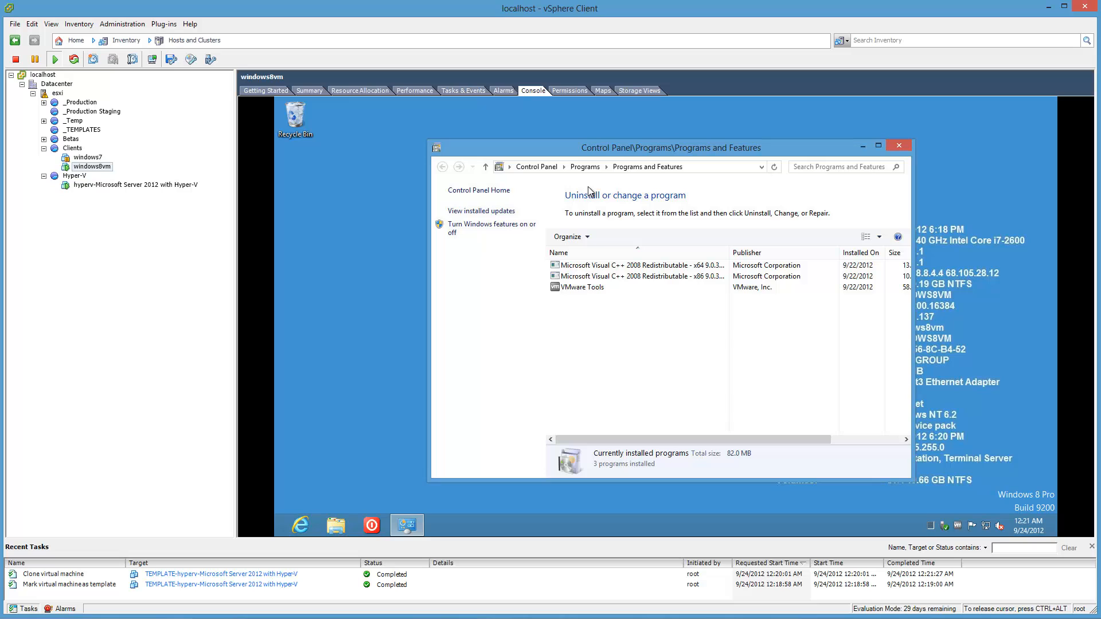
click(482, 231)
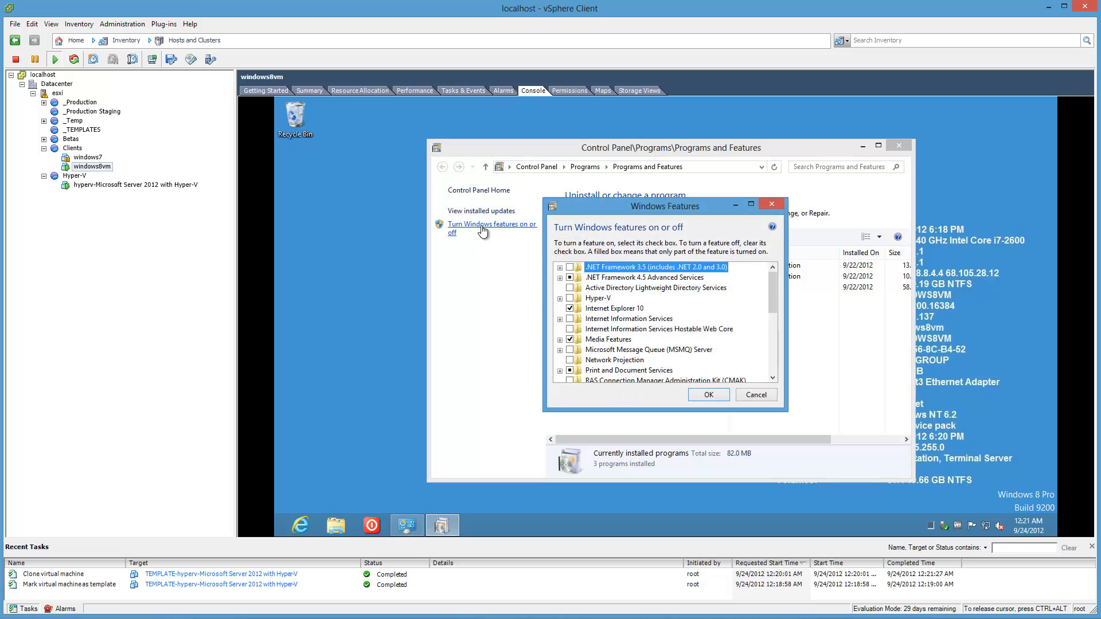
- Turn on Hyper-V Management Tools under the Hyper-V feature, apply the change and close Programs and Features
click(559, 300)
click(581, 308)
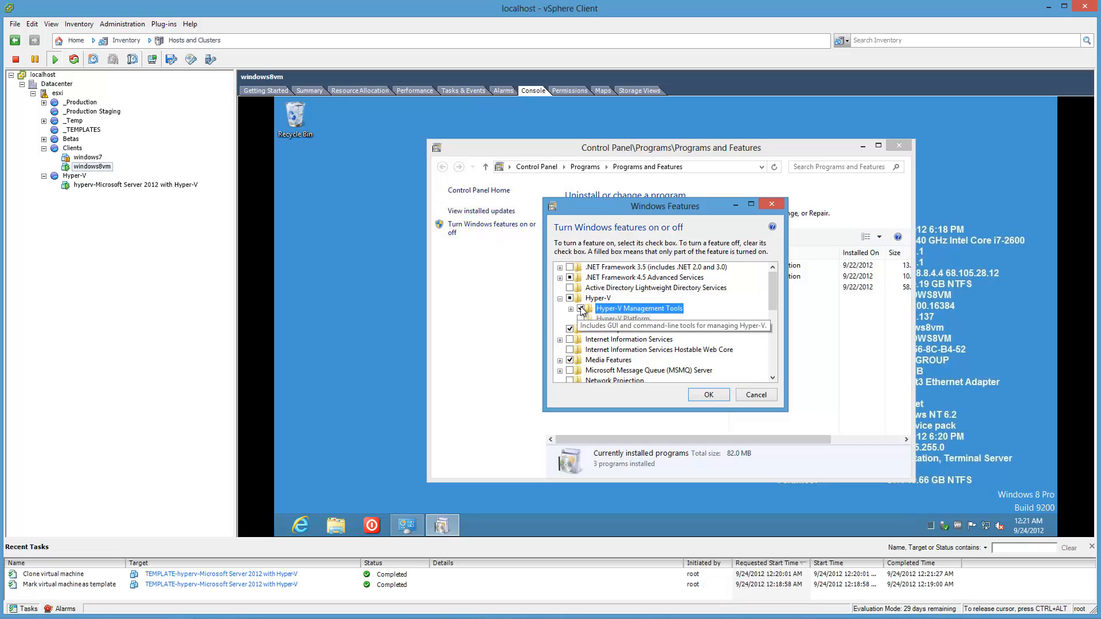
click(720, 397)
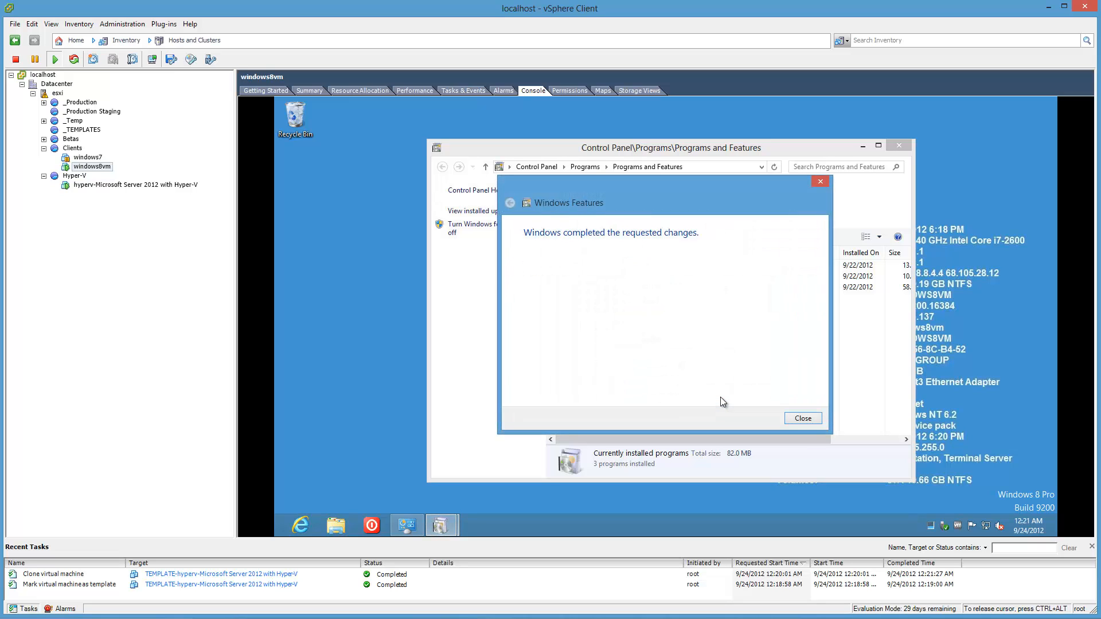
click(803, 419)
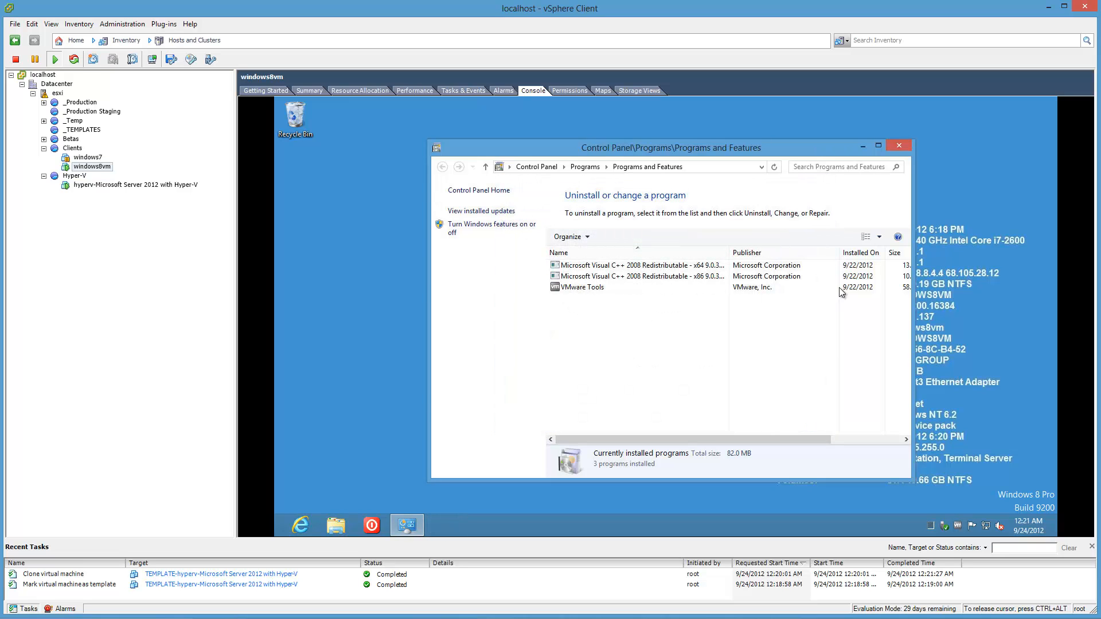
click(897, 148)
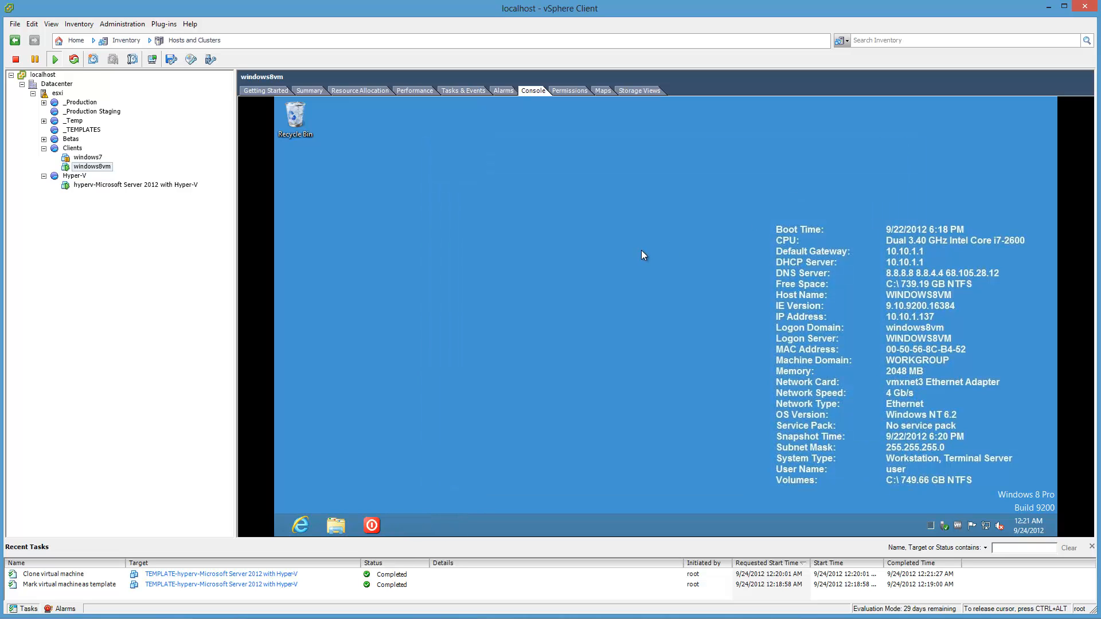
- Search the apps of windows8vm for "hyper" and open Hyper-V Manager
key(super+q)
text(hyp)
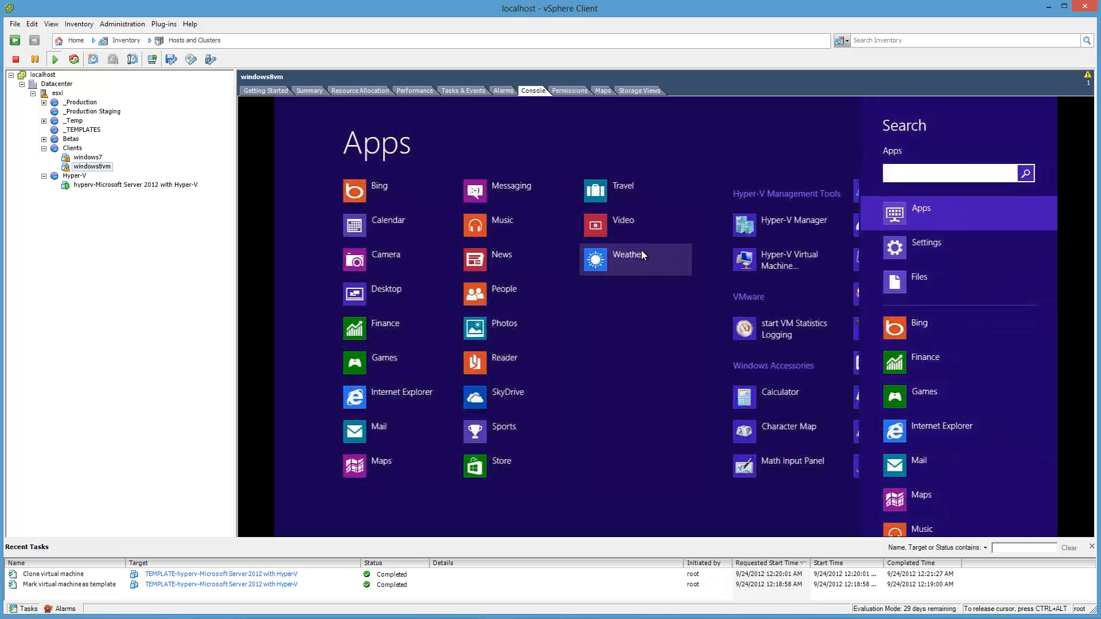
text(er)
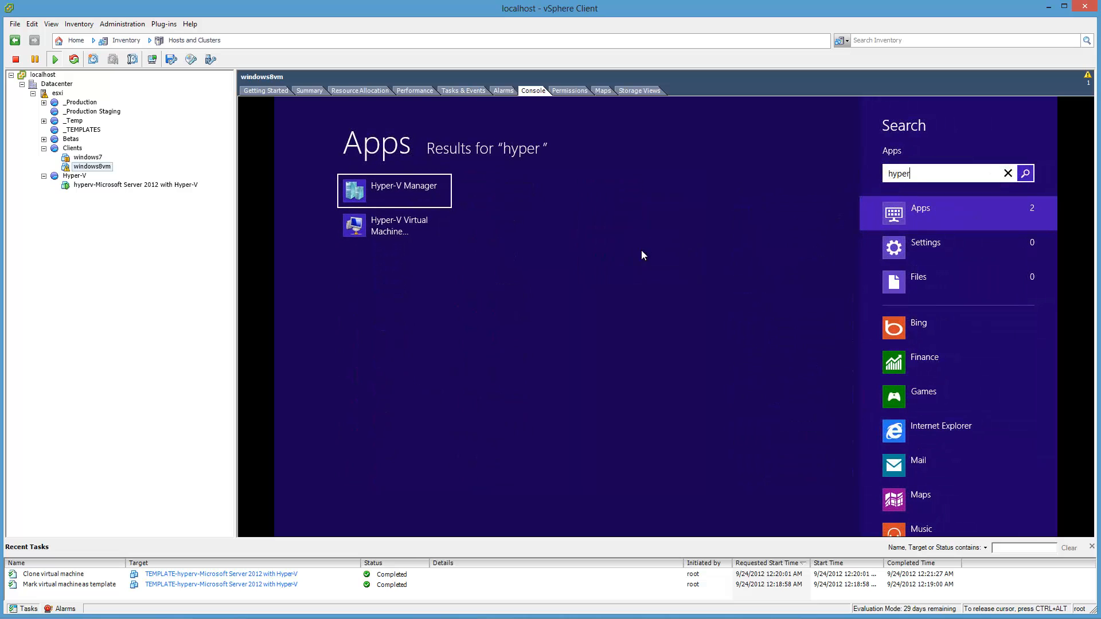
key(Return)
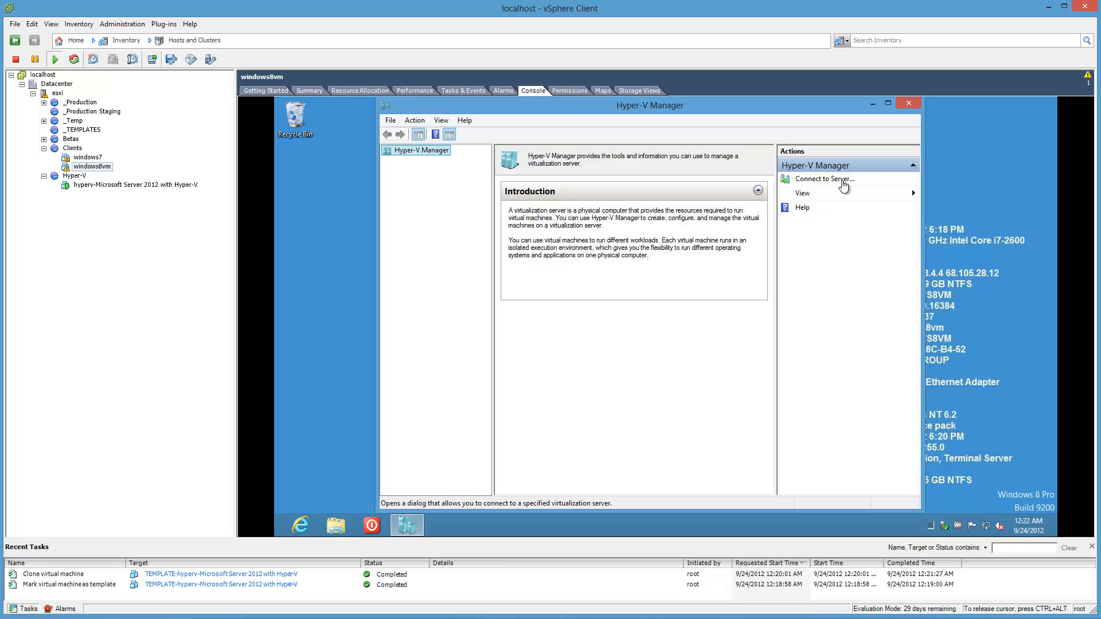
- Sign in to the console of the hyperv-Microsoft Server 2012 with Hyper-V machine with the Administrator password and move the Server Configuration window off the command prompt
click(172, 186)
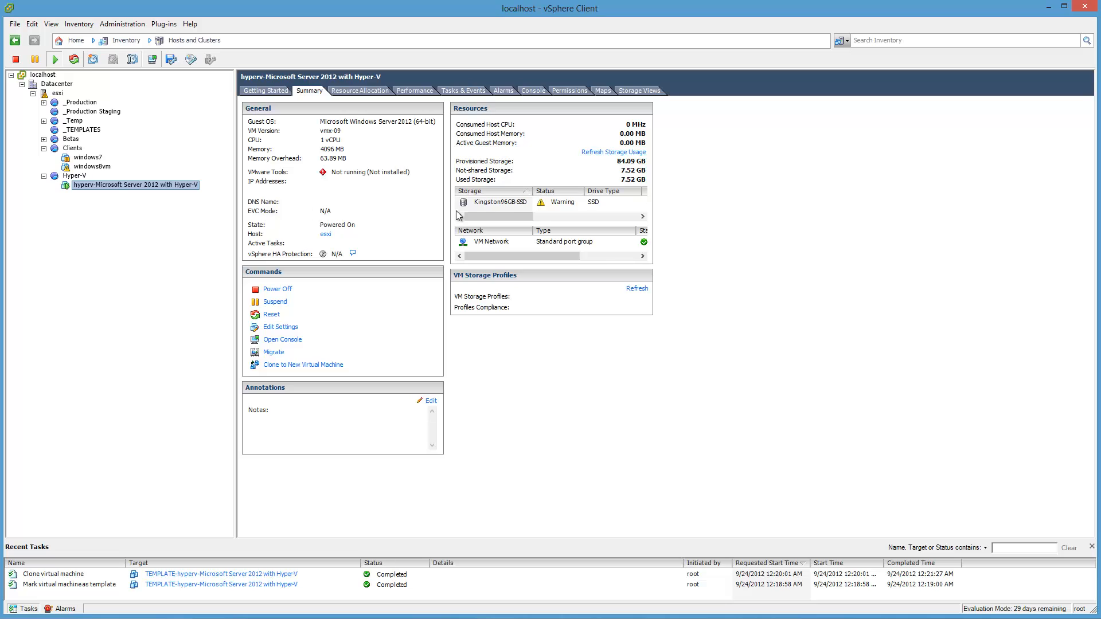
click(496, 204)
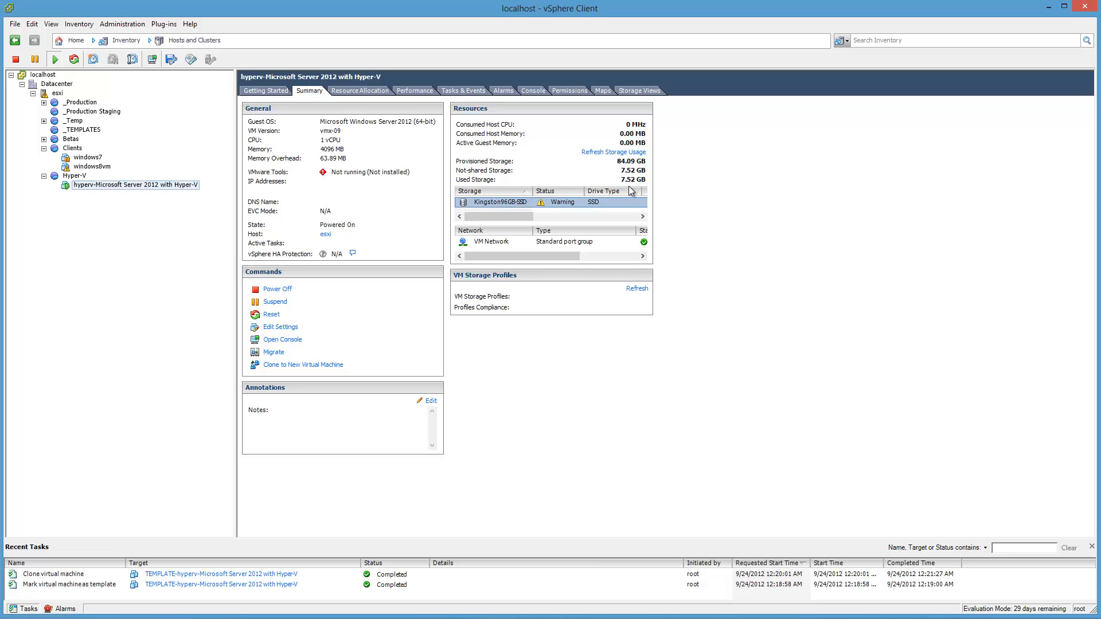
mouse_move(631, 181)
click(533, 92)
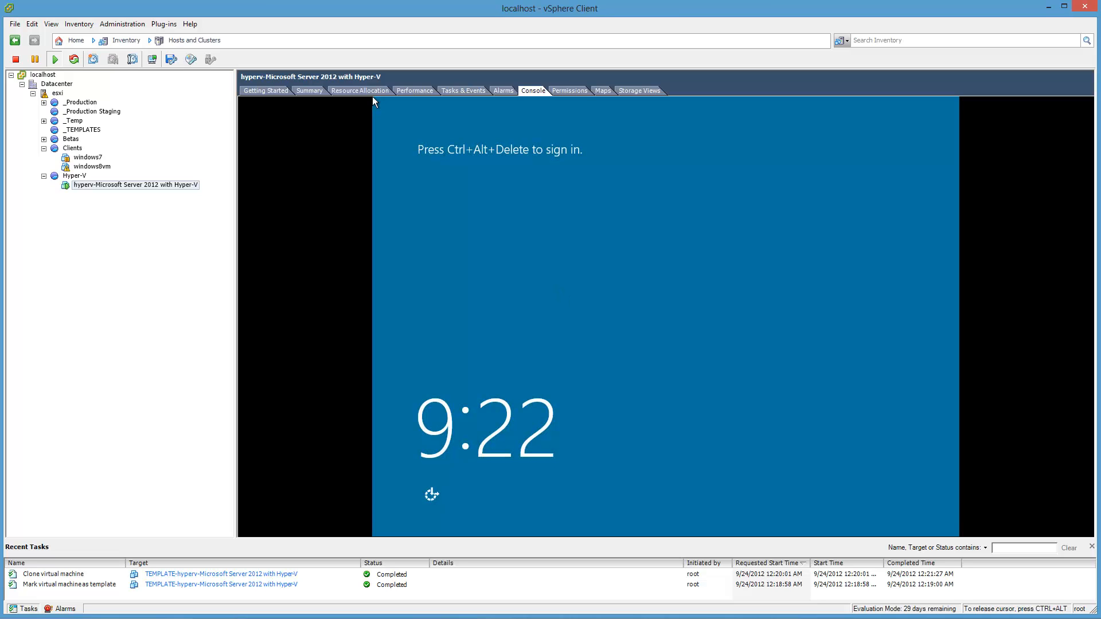
key(ctrl+alt+Insert)
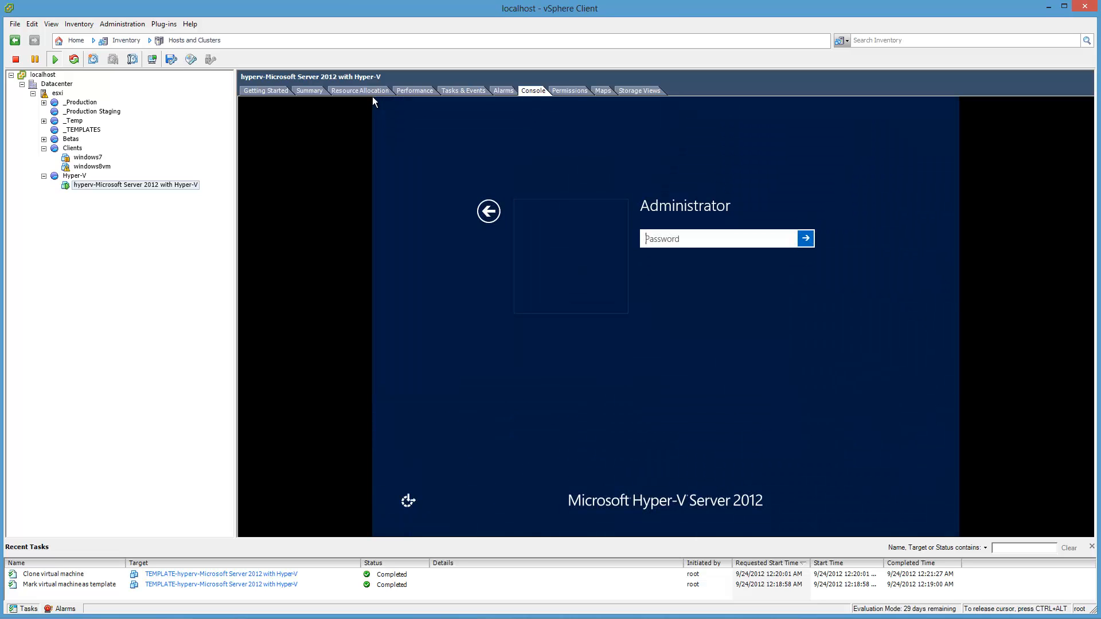
text(********)
key(Return)
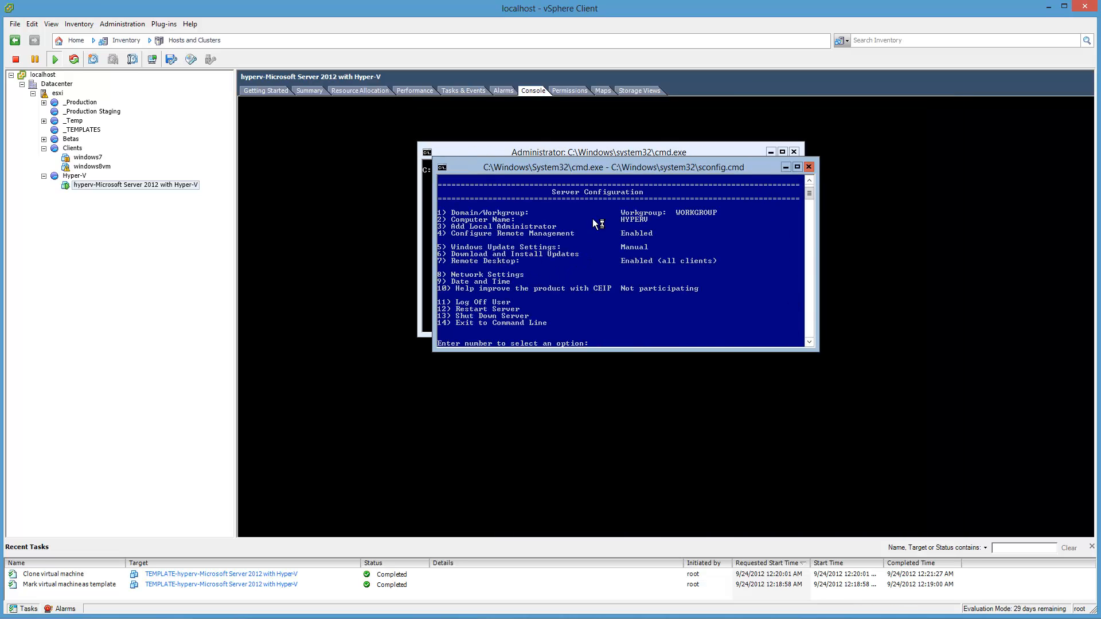
drag(622, 162, 642, 276)
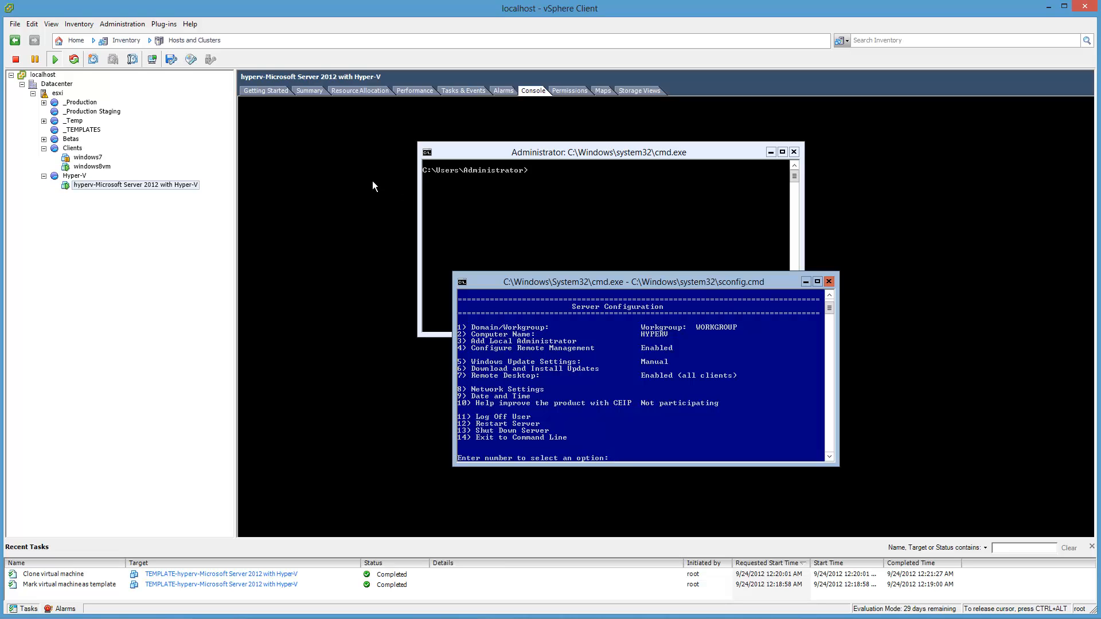
- Return to windows8vm and try to connect Hyper-V Manager to another computer at 10.10.1.160
key(ctrl+alt)
click(100, 165)
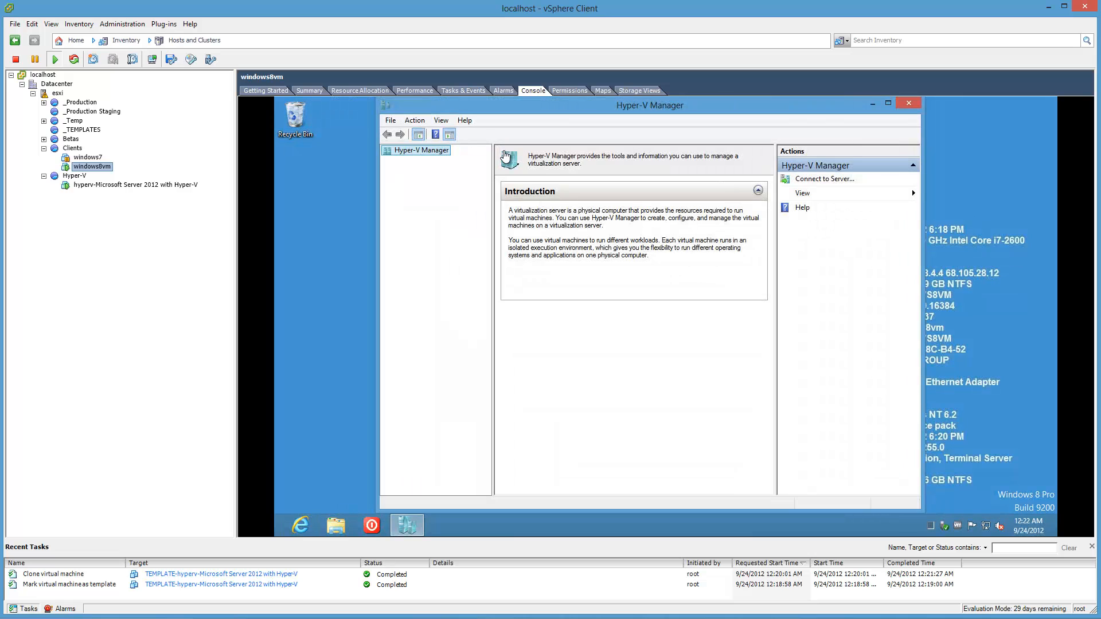
click(852, 186)
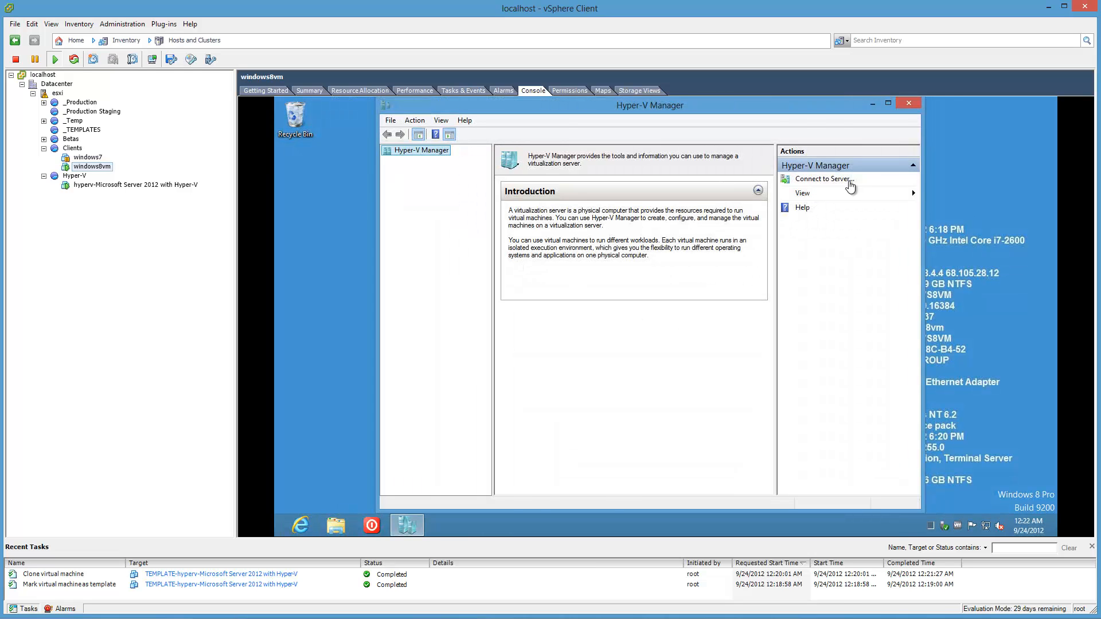
click(858, 183)
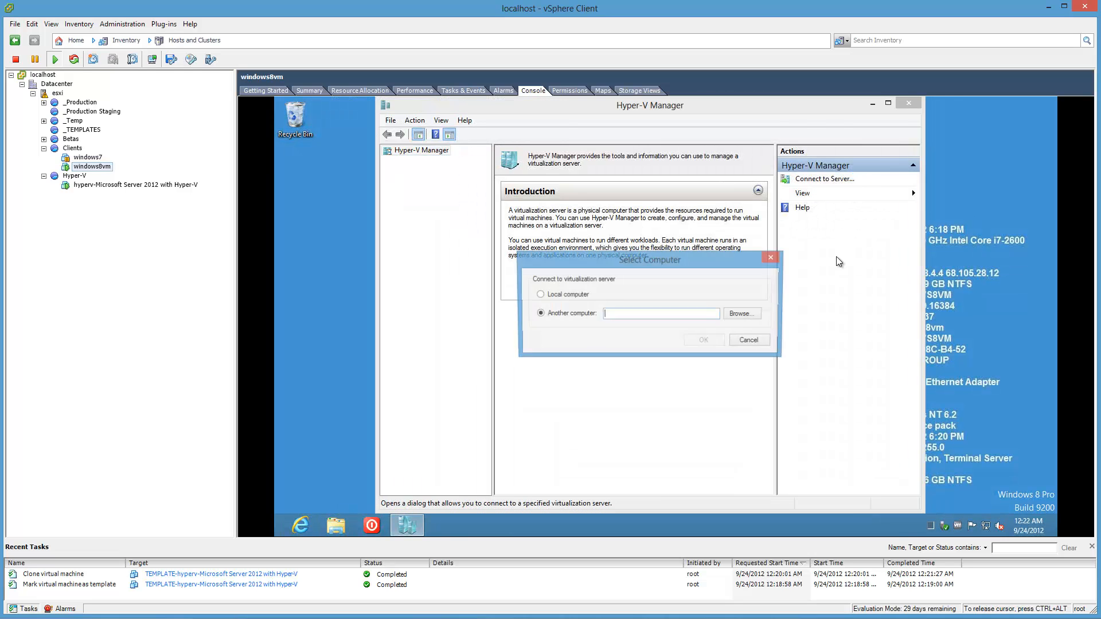
text(10.)
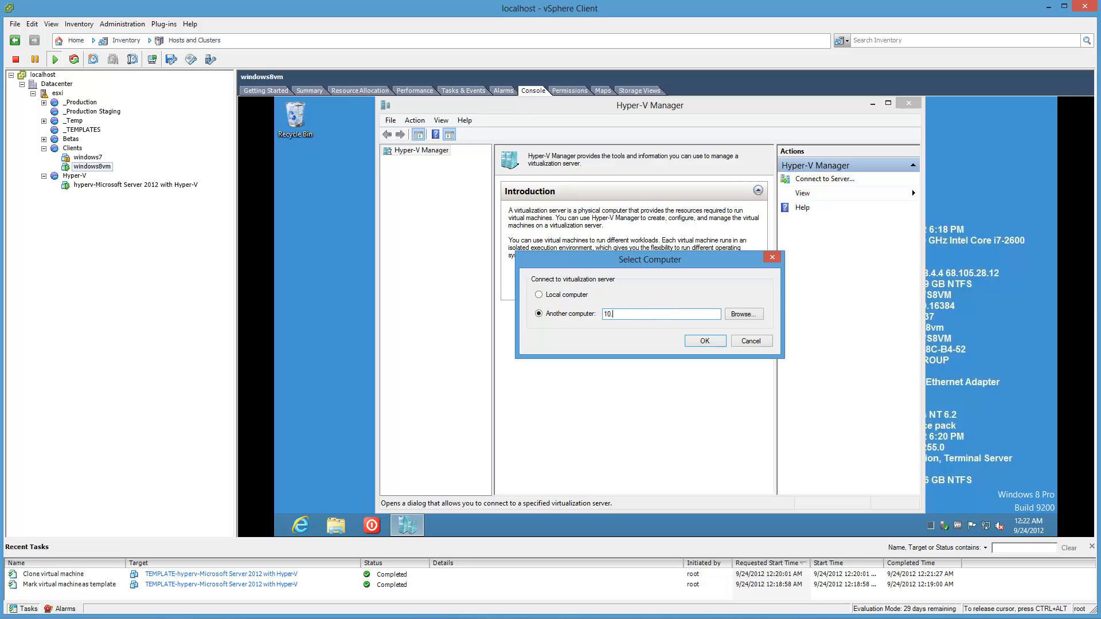
text(10.1.160)
click(719, 346)
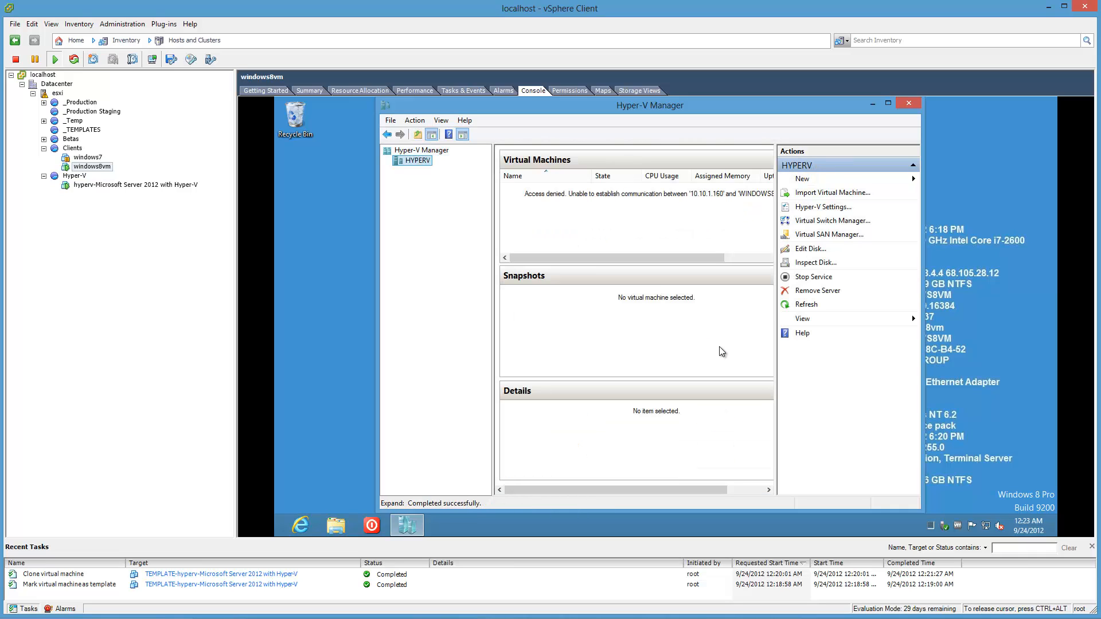
- Remove the HYPERV server from Hyper-V Manager and choose not to connect to it at the next launch
click(649, 203)
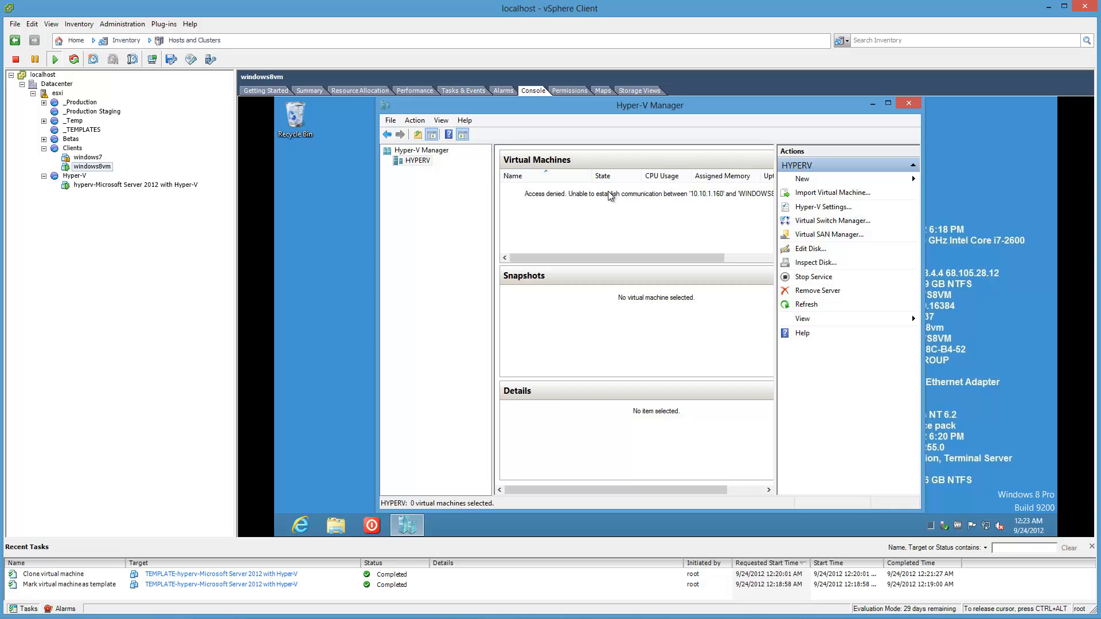
click(424, 162)
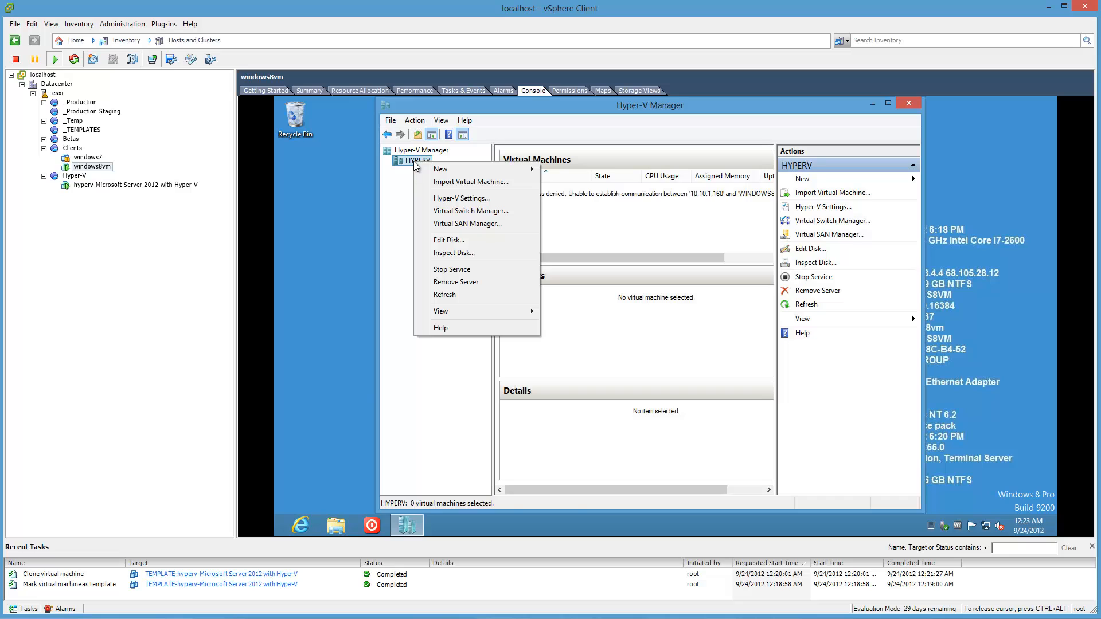
click(457, 282)
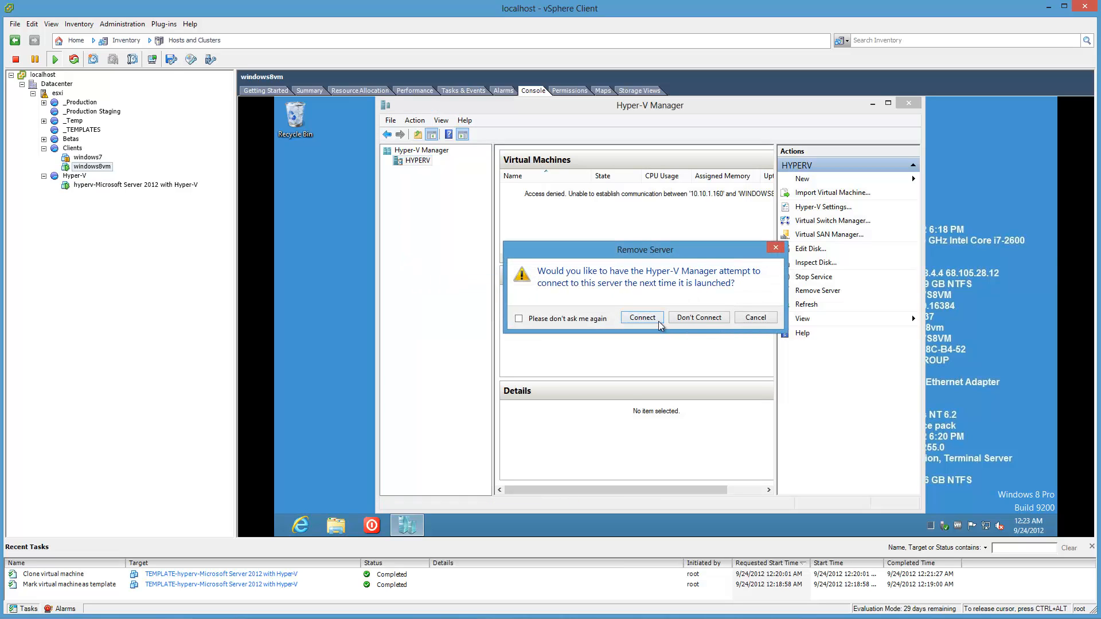
click(702, 318)
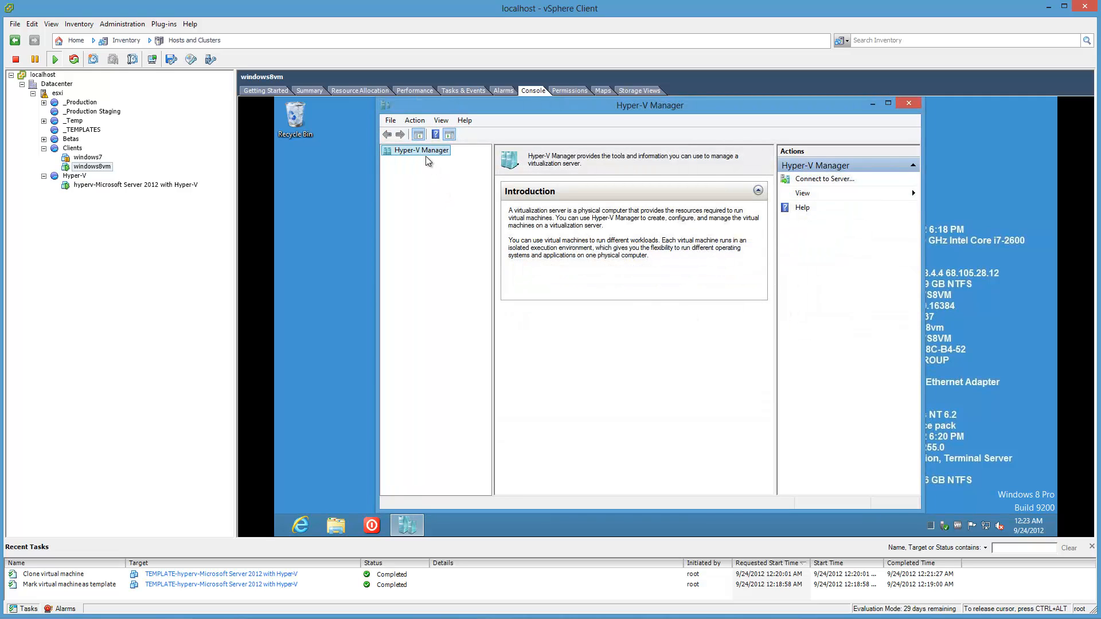
- Run DCOMCNFG on windows8vm to open Component Services
key(ctrl+alt)
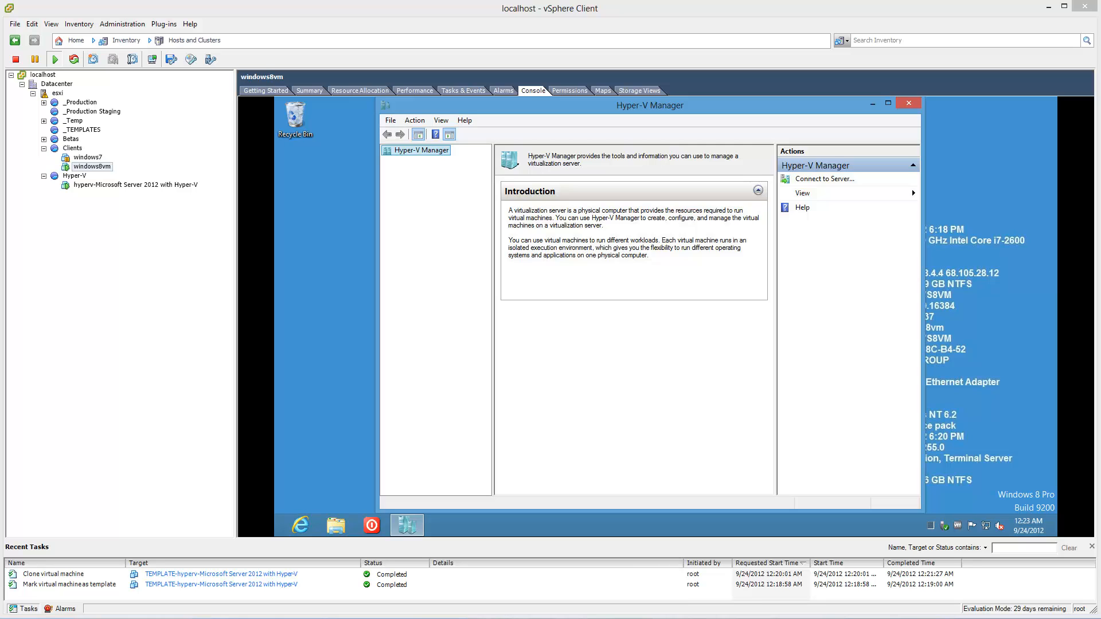
click(344, 440)
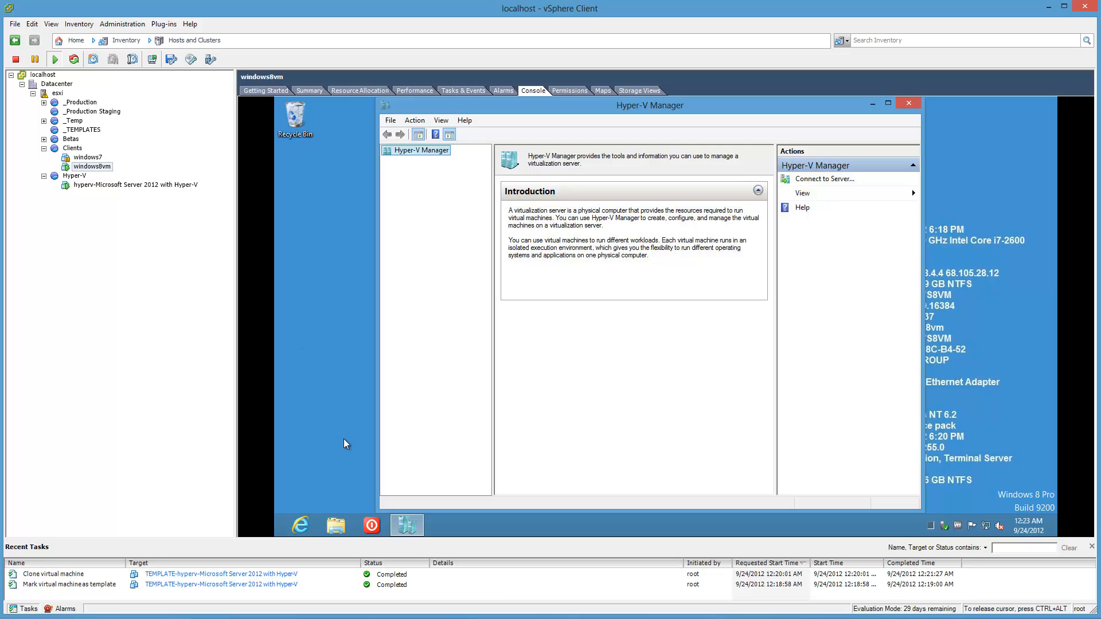
key(super+r)
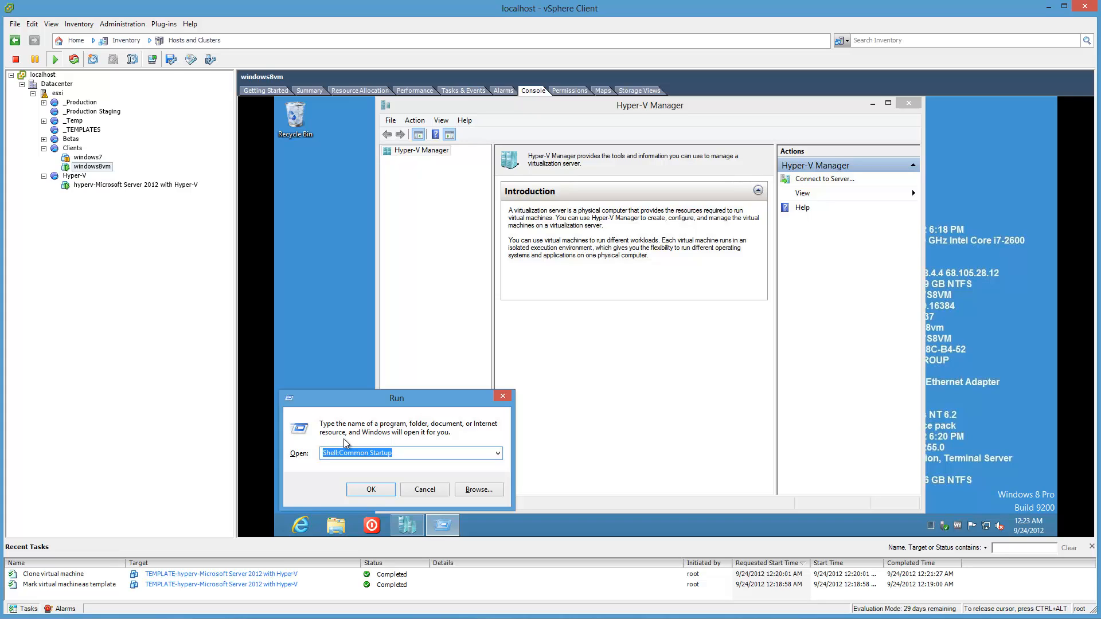
text(DM)
key(BackSpace)
text(COMCNFG)
key(Return)
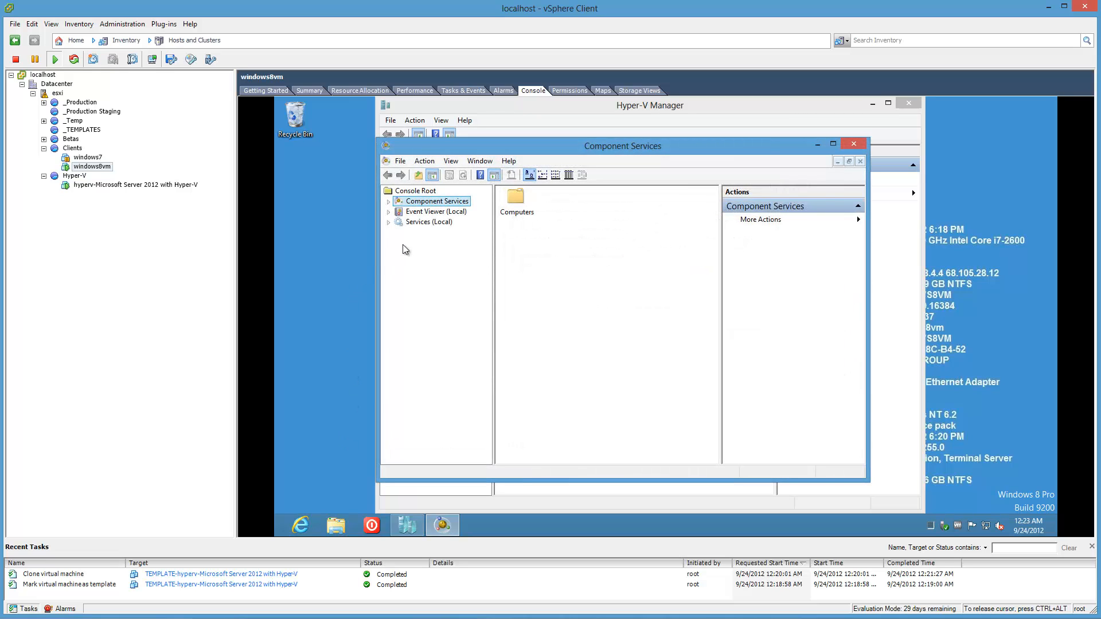
- Expand Component Services, Computers and My Computer in the console tree and select My Computer
key(ctrl+alt)
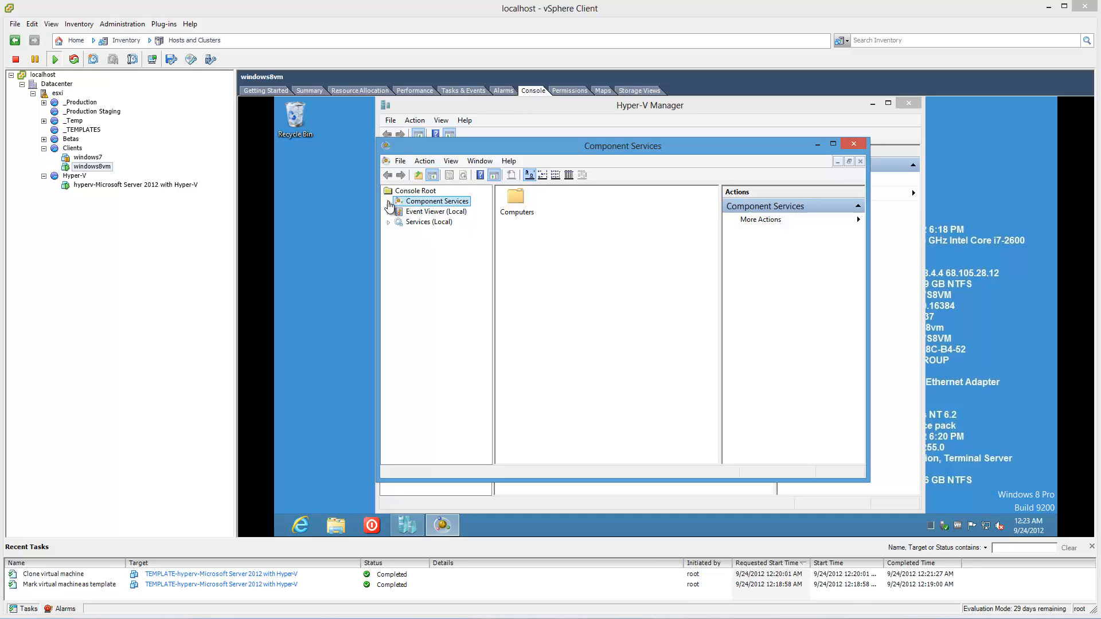
click(389, 202)
click(390, 202)
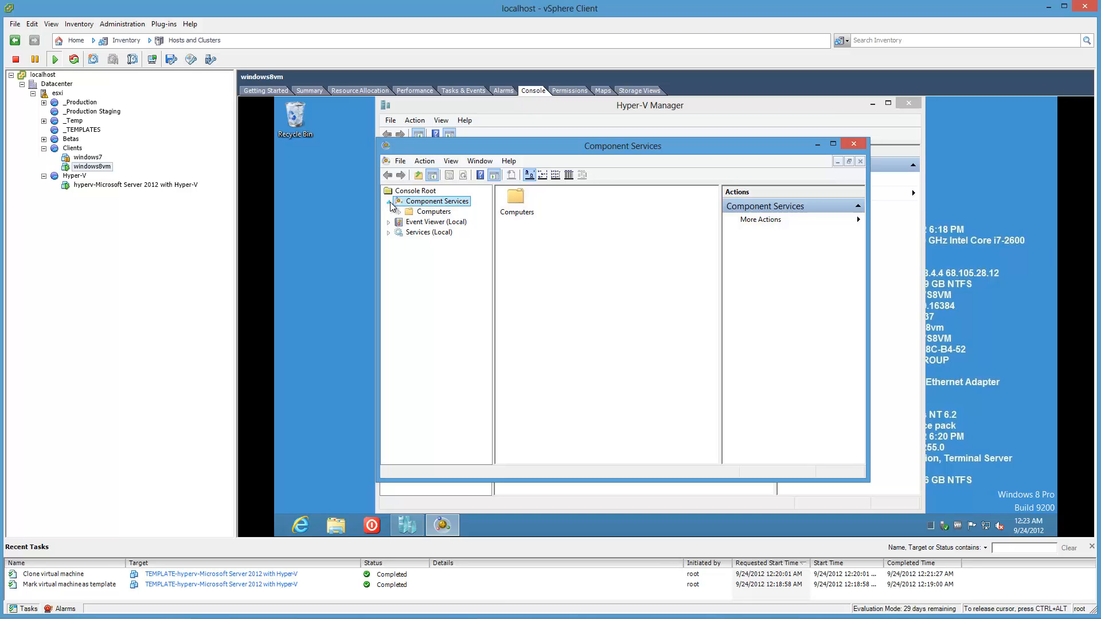
click(400, 212)
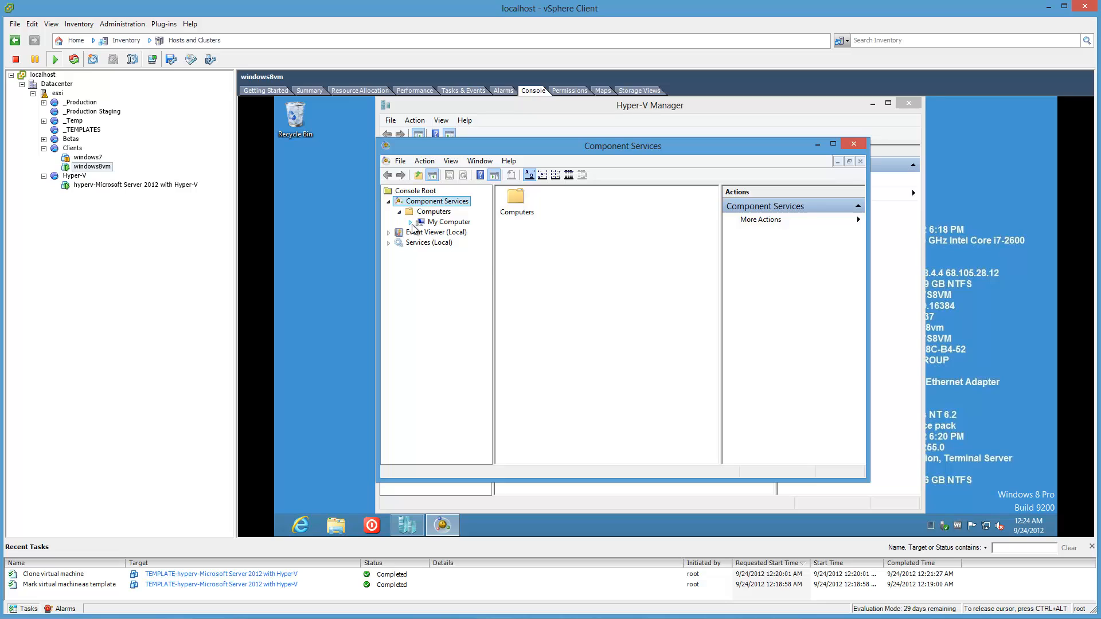
click(411, 222)
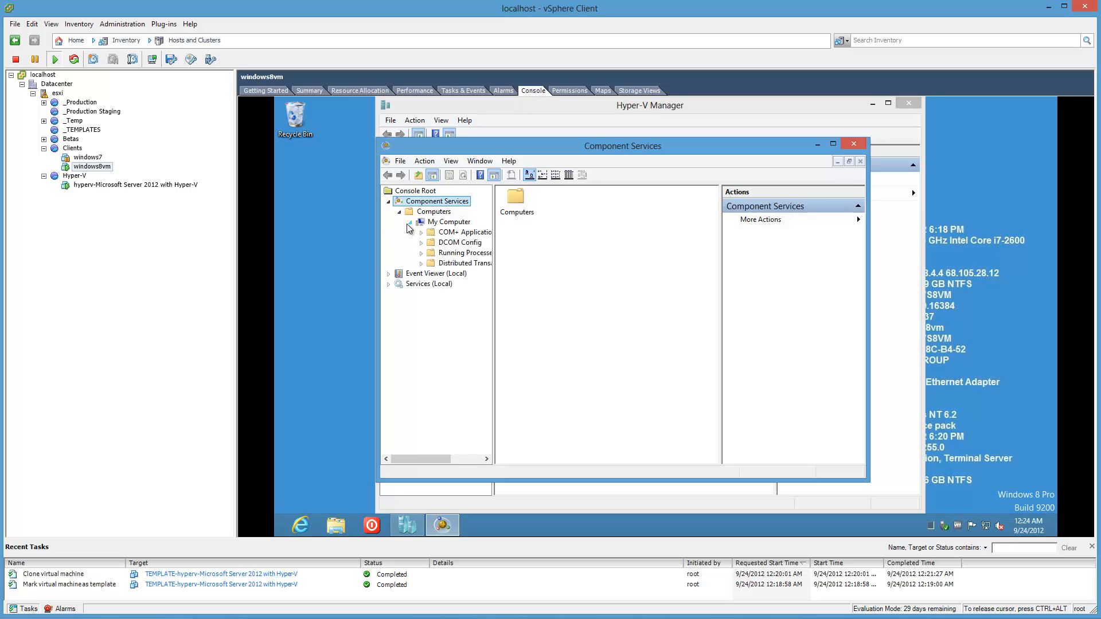
click(445, 234)
click(441, 224)
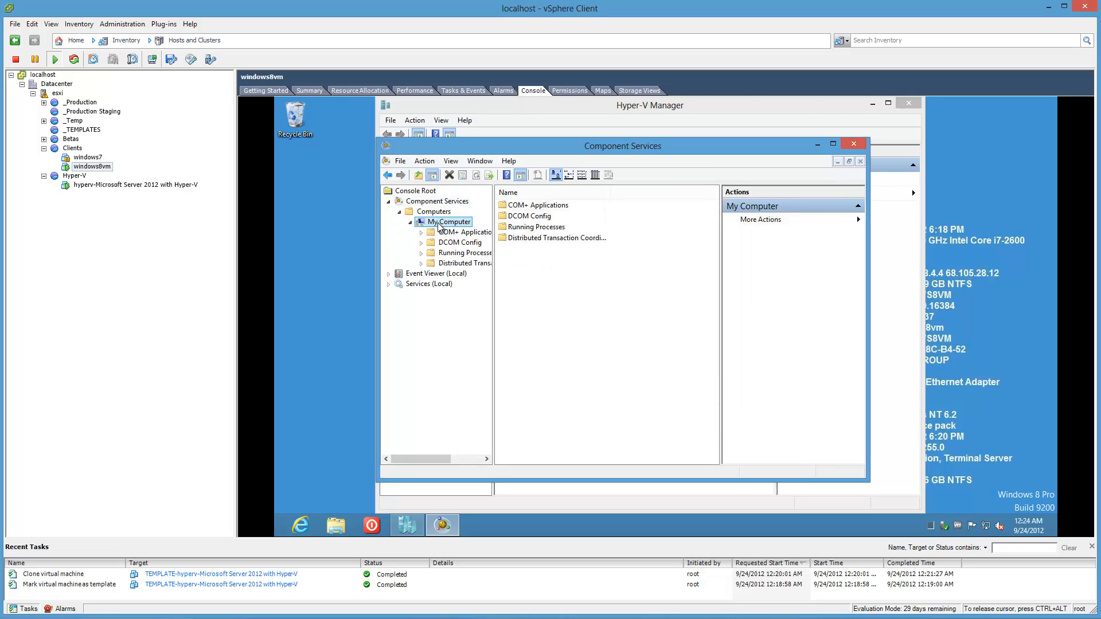
- View the general properties of My Computer and dismiss them without making changes
key(ctrl+alt)
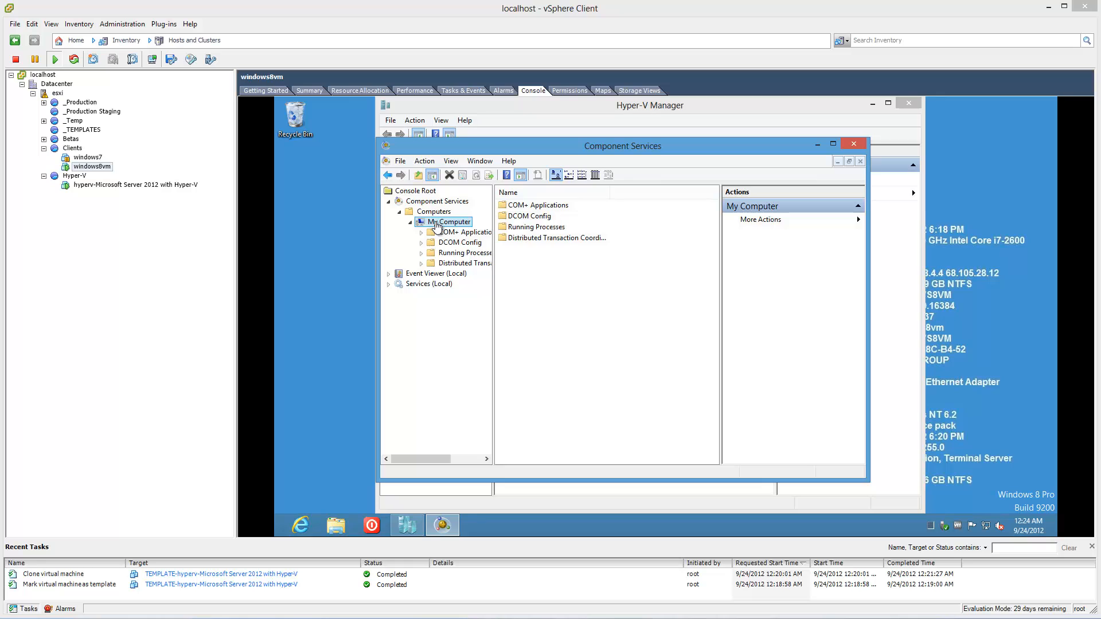
click(441, 226)
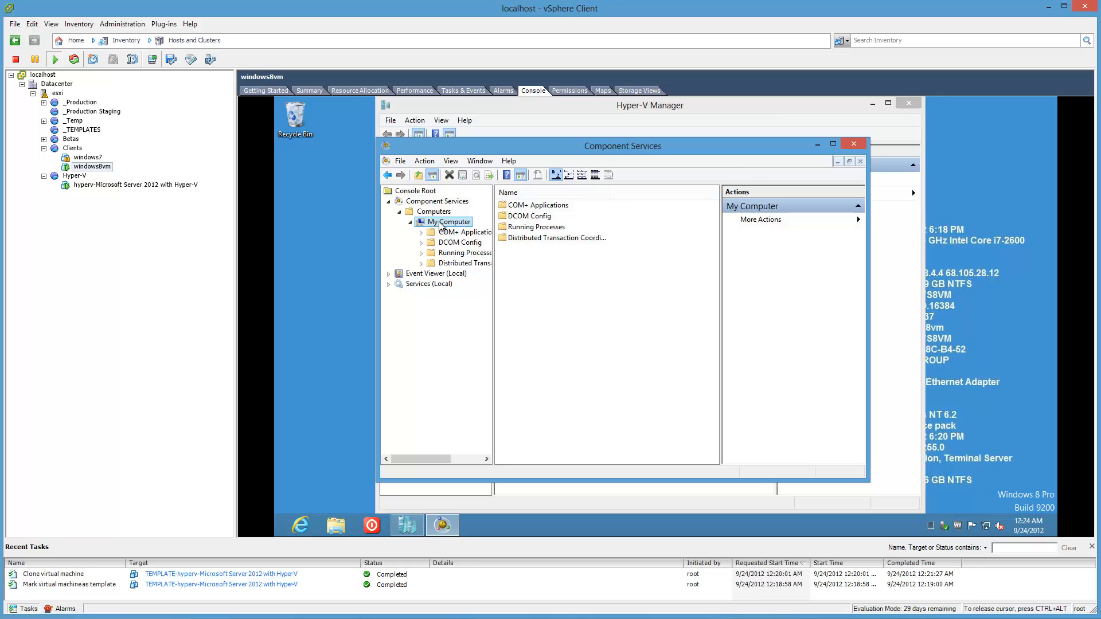
right_click(441, 226)
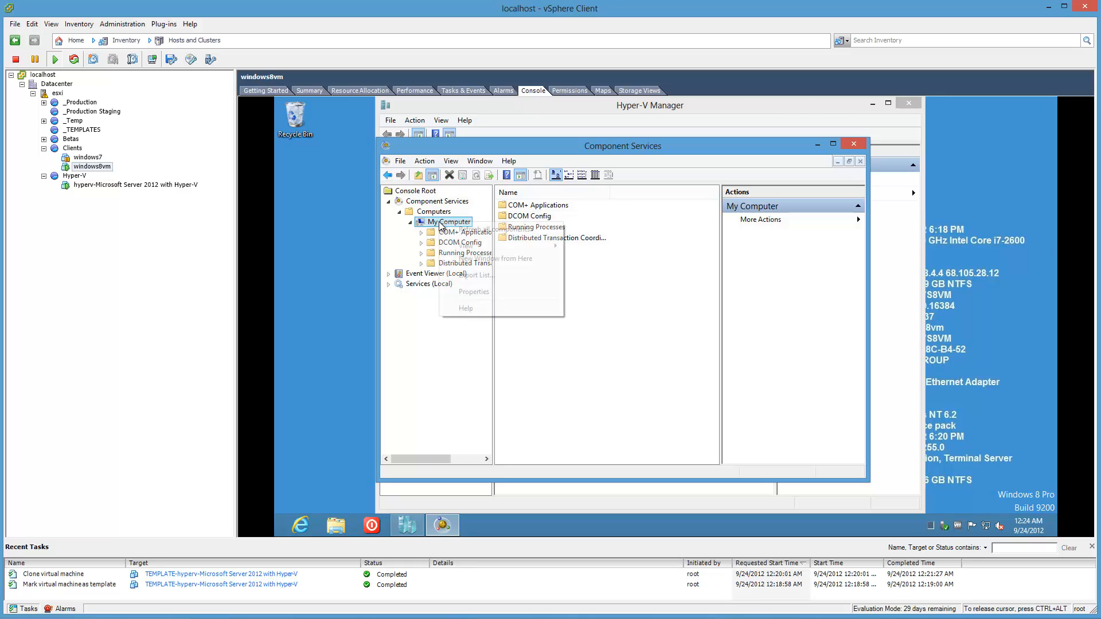
click(476, 292)
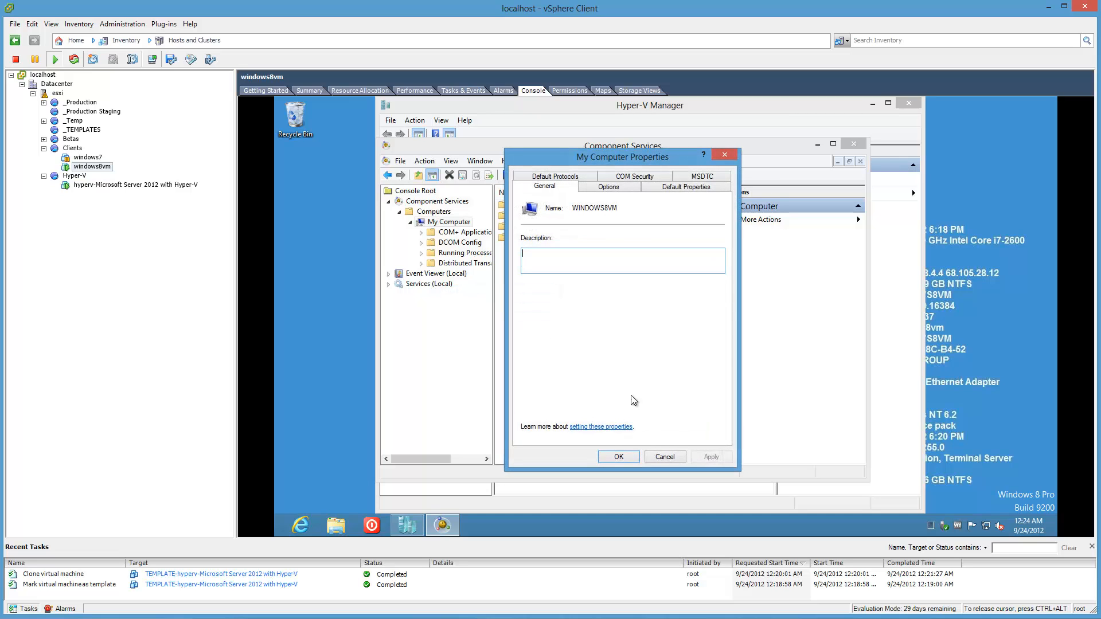
click(665, 456)
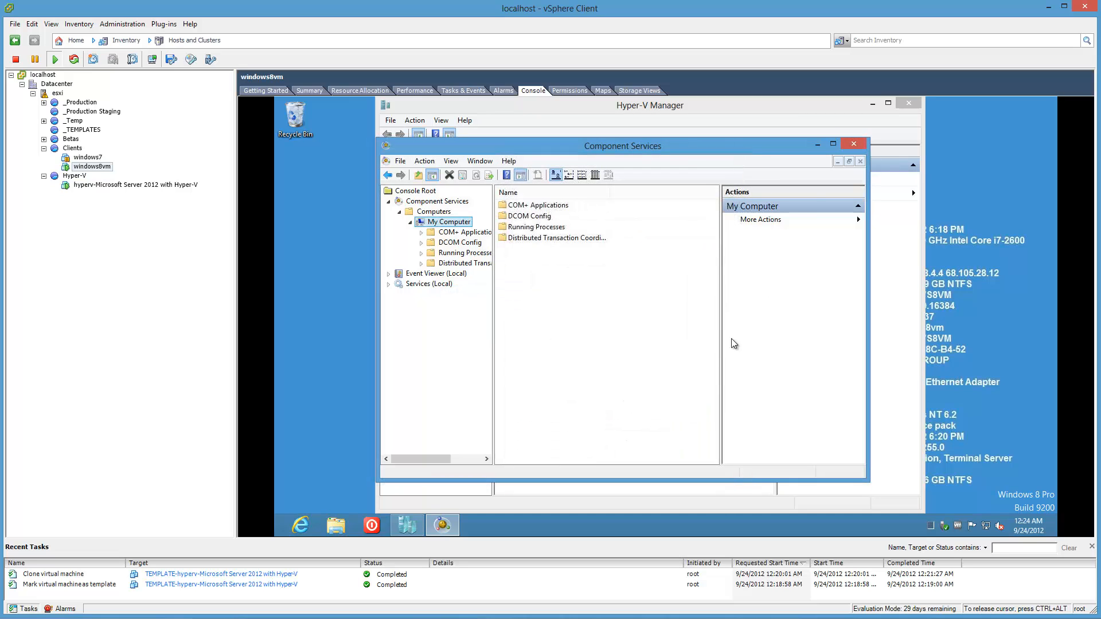
- Close Component Services and Hyper-V Manager, and reopen Component Services by running DCOMCNFG
click(853, 144)
click(907, 102)
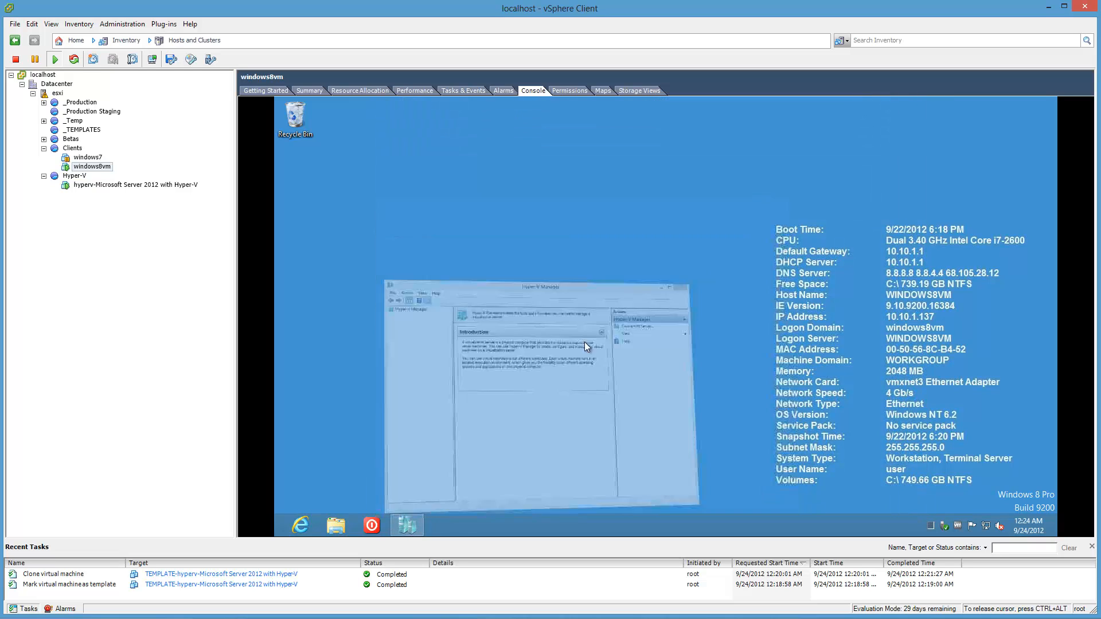
key(super+r)
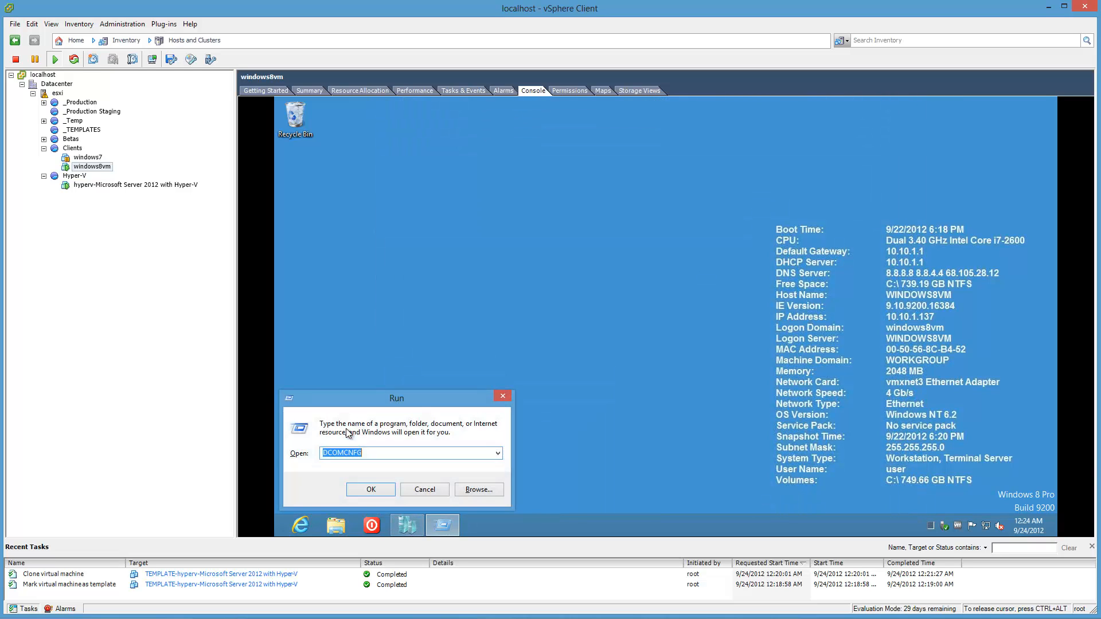
key(Return)
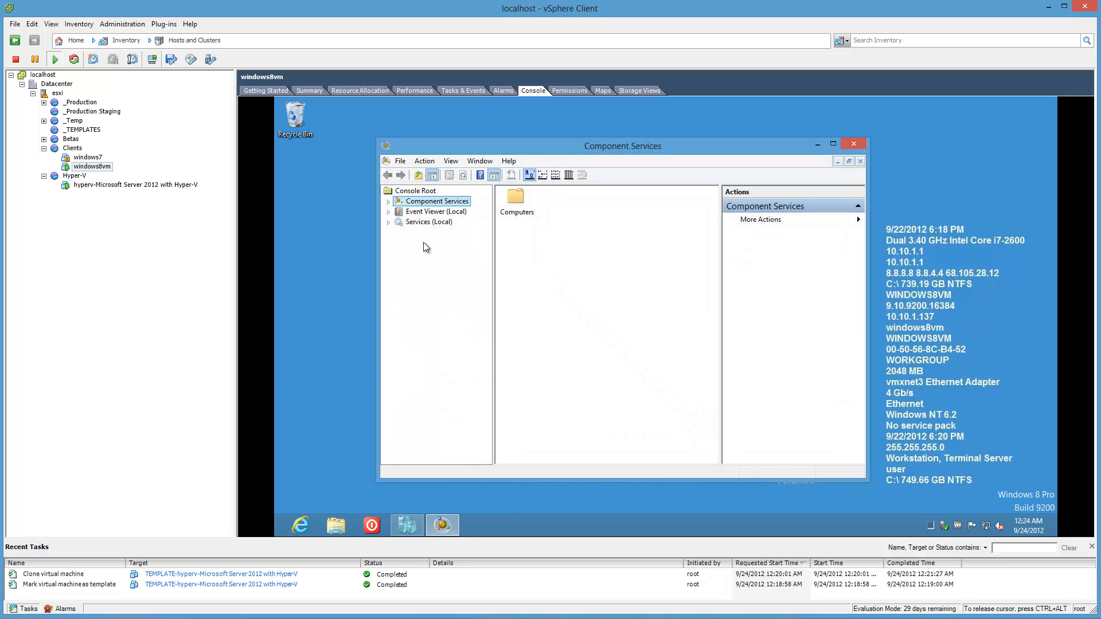
- Expand Component Services and Computers in the console tree and open the COM Security properties of My Computer
click(388, 202)
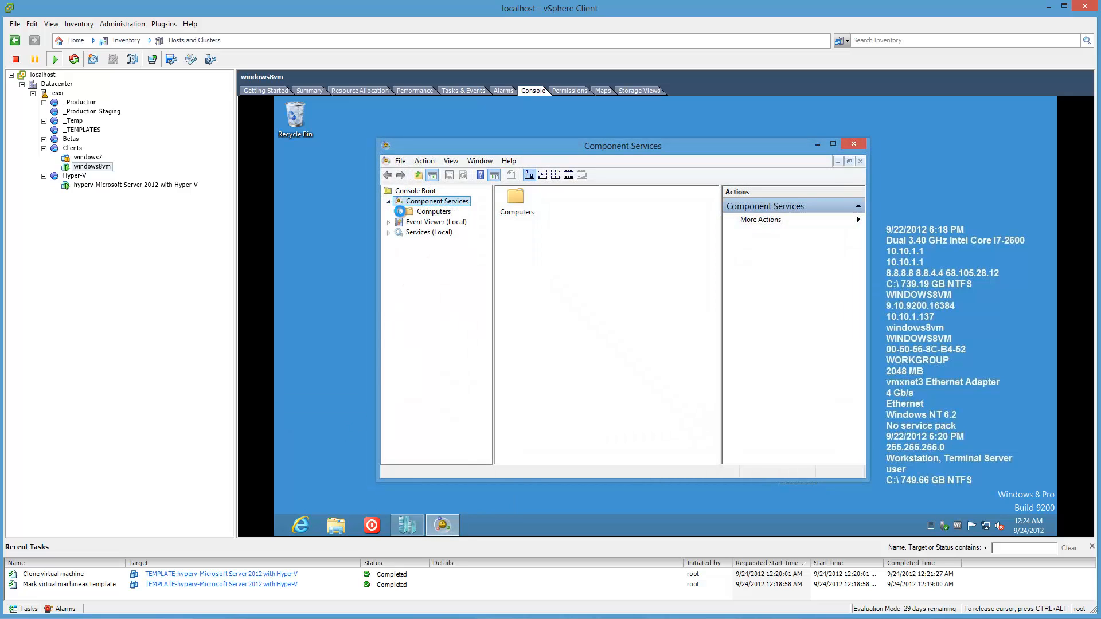
click(400, 211)
right_click(471, 222)
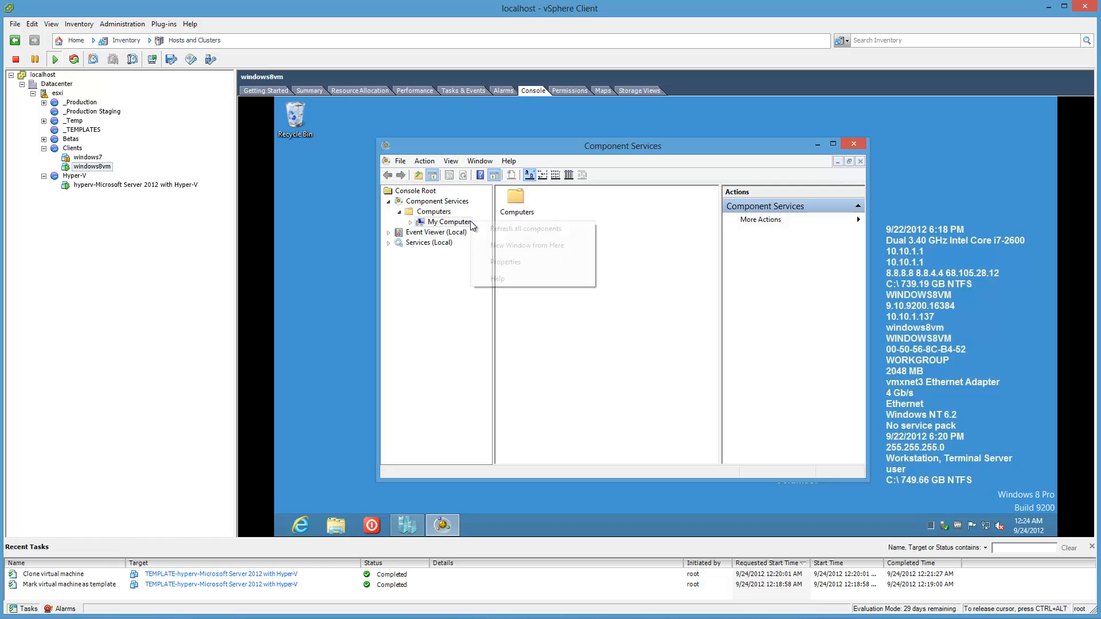
click(532, 263)
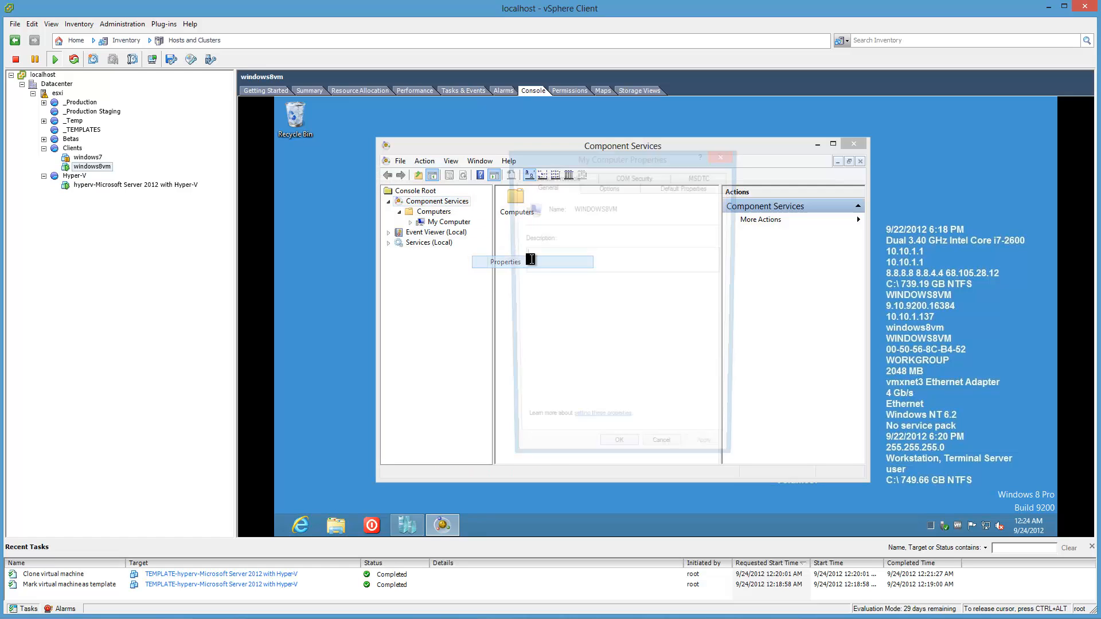
click(656, 179)
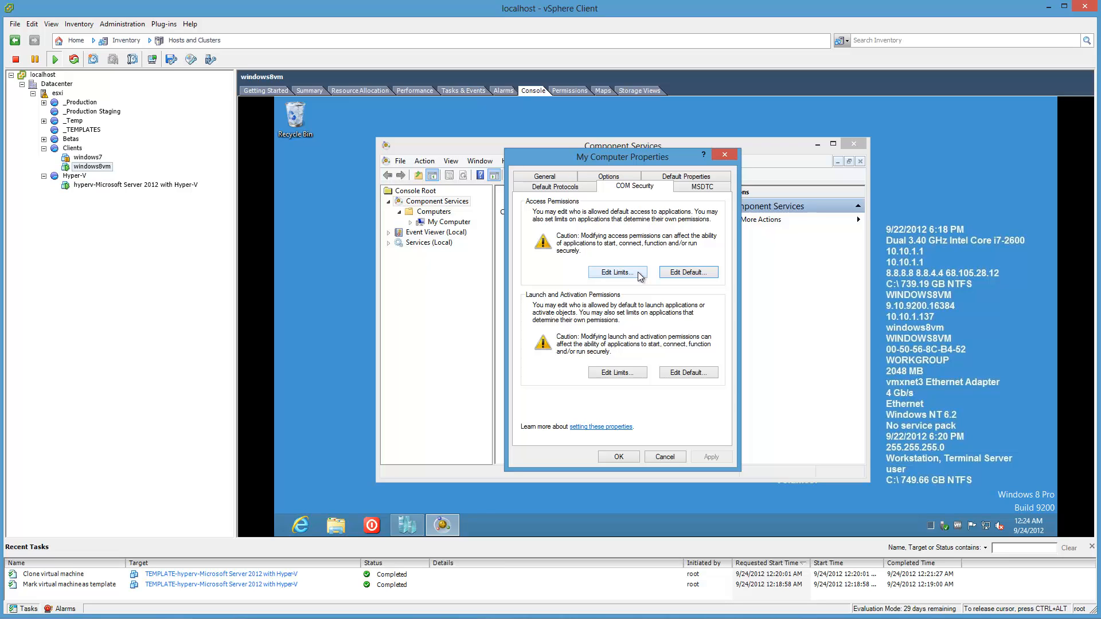
- Allow Remote Access for ANONYMOUS LOGON in the Access Permissions limits, save the properties and close Component Services
click(616, 272)
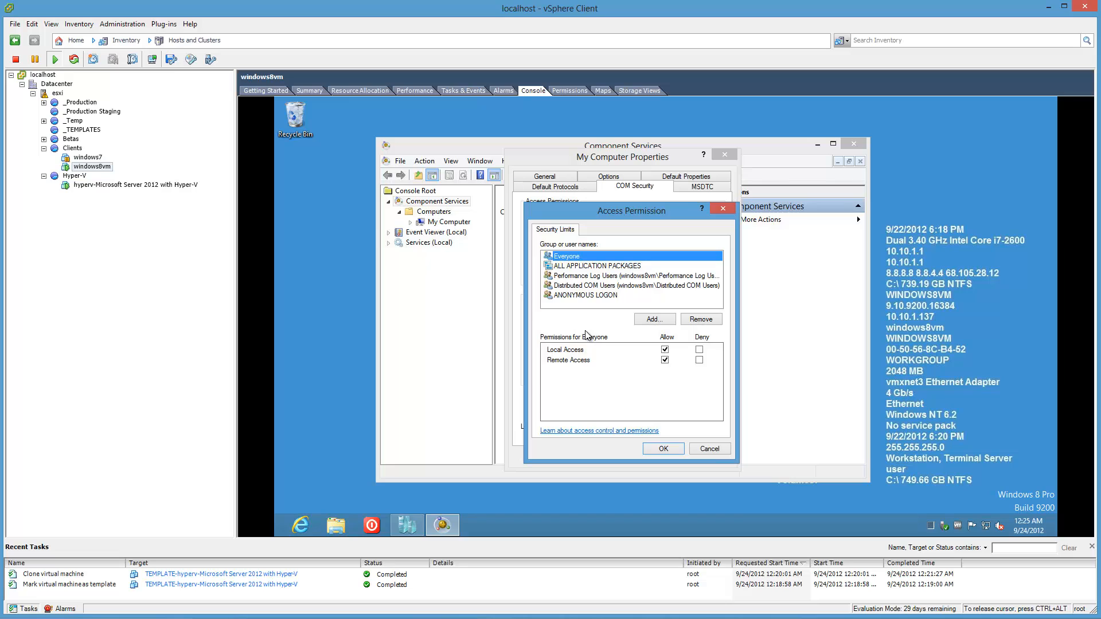
click(607, 296)
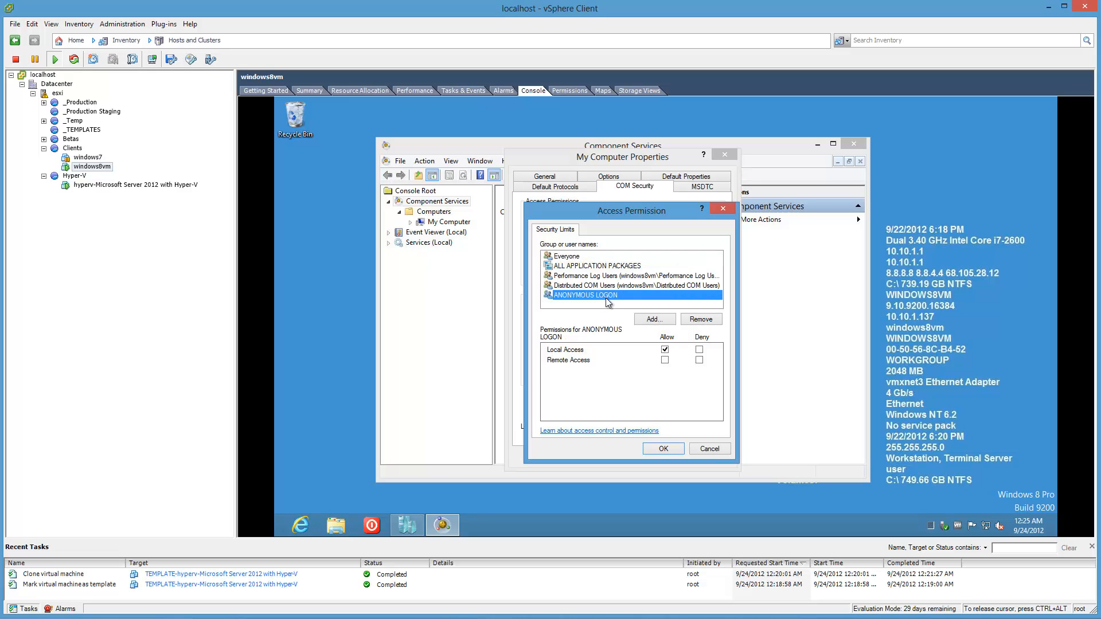
click(665, 360)
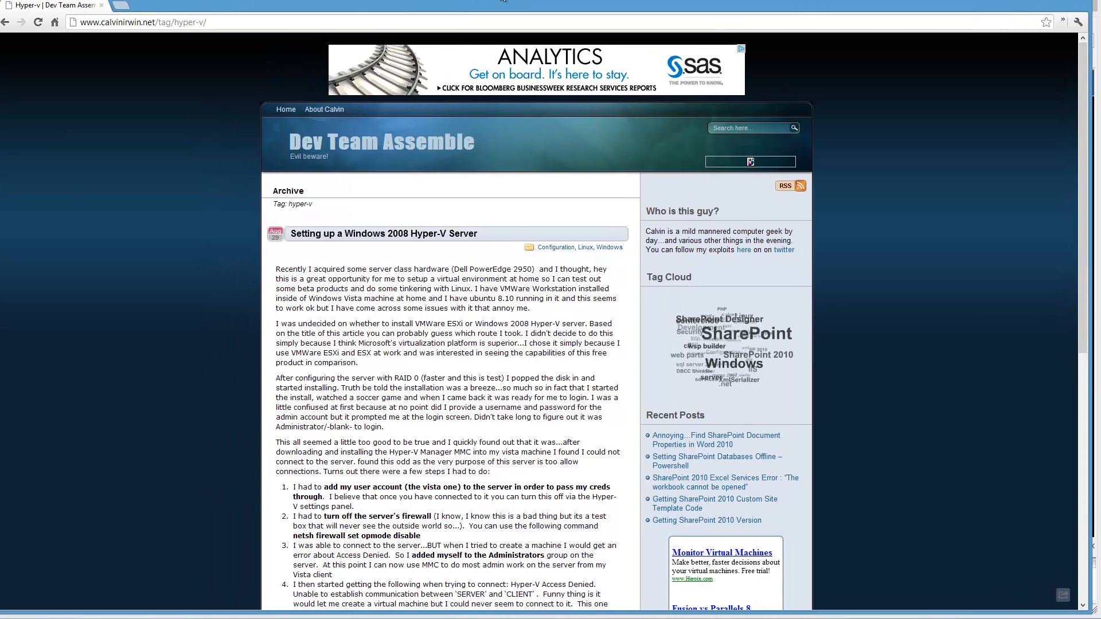
scroll(576, 356, down, 3)
scroll(576, 356, down, 6)
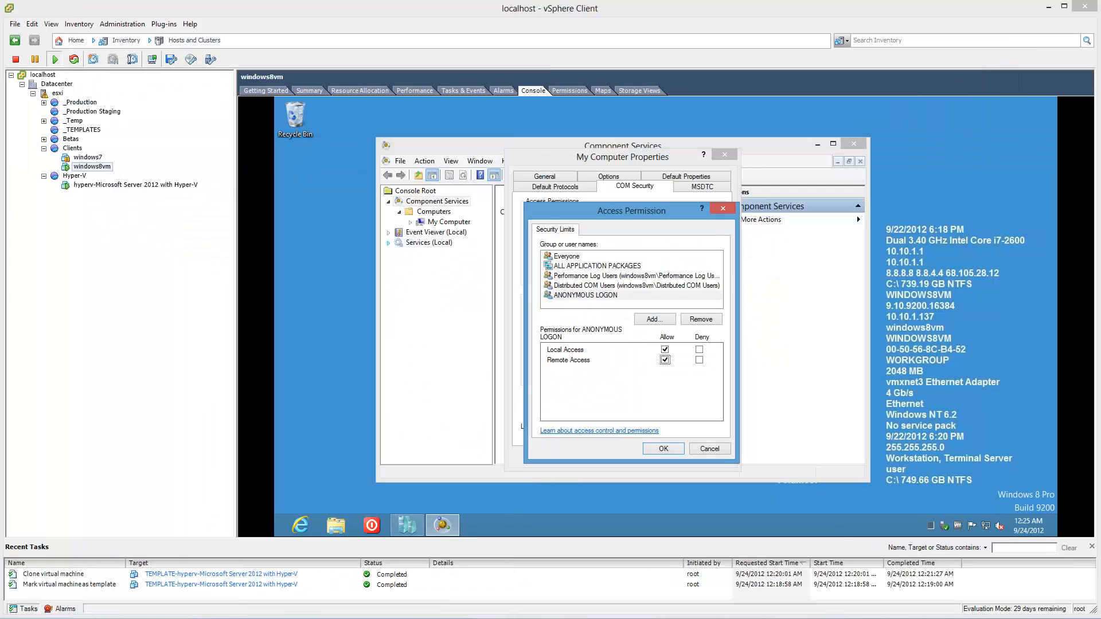
click(663, 449)
click(618, 459)
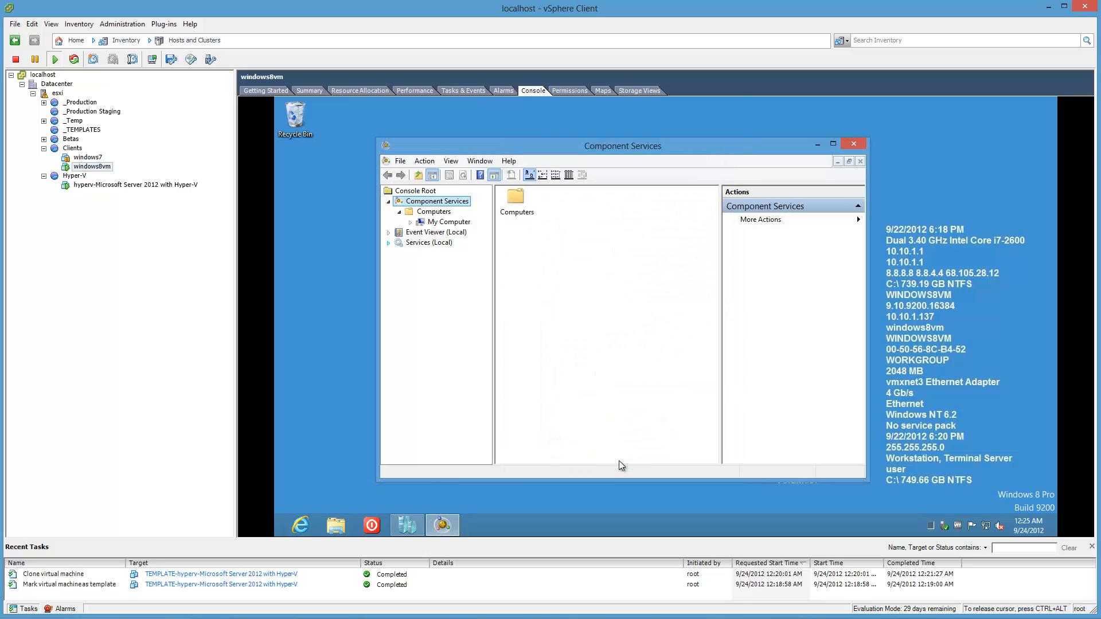
click(852, 147)
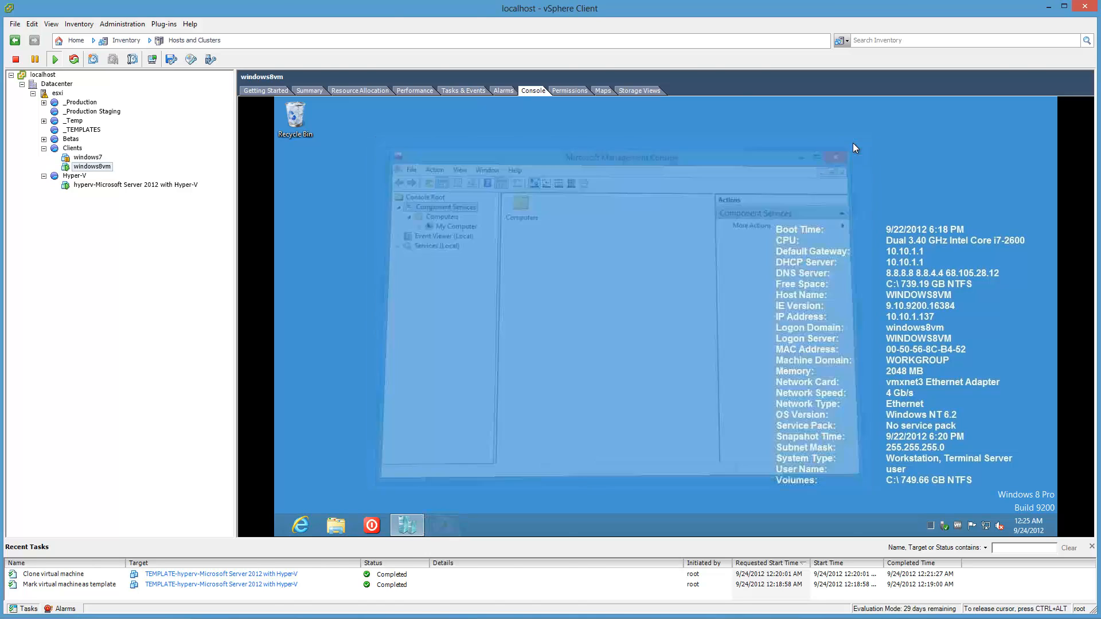
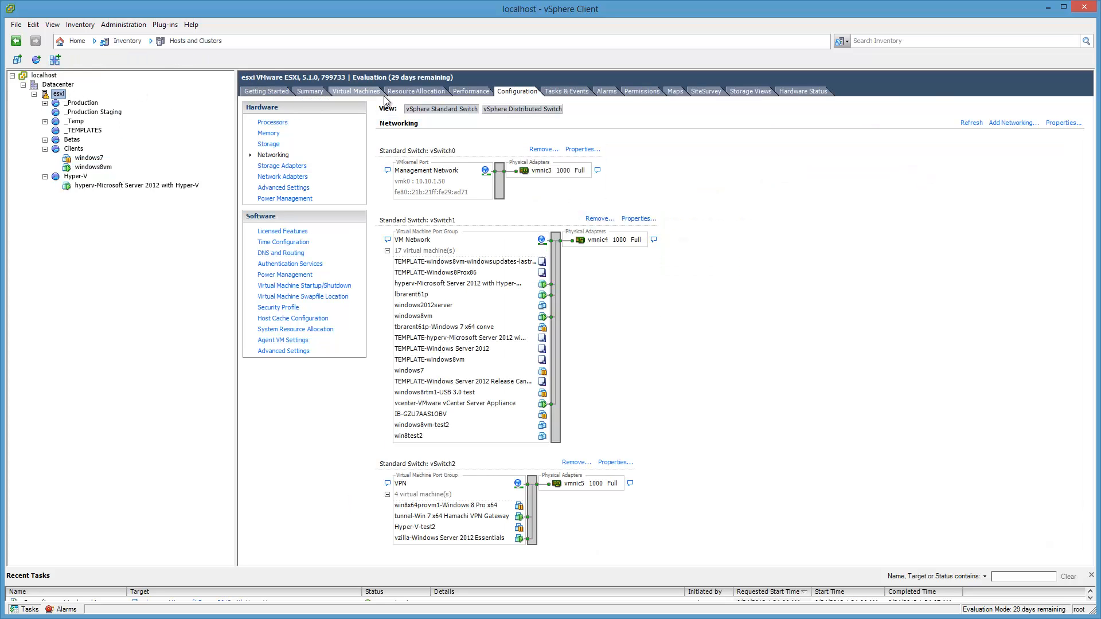
- Check the security policy exceptions of vSwitch1 in the esxi host's networking configuration and close its properties without changes
click(512, 91)
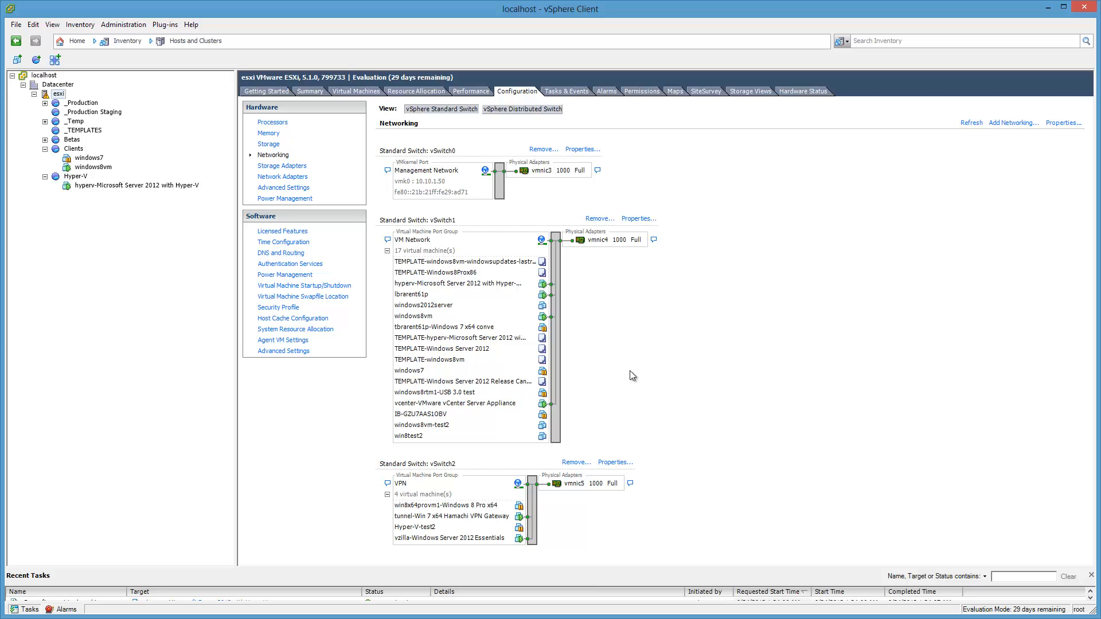
click(639, 220)
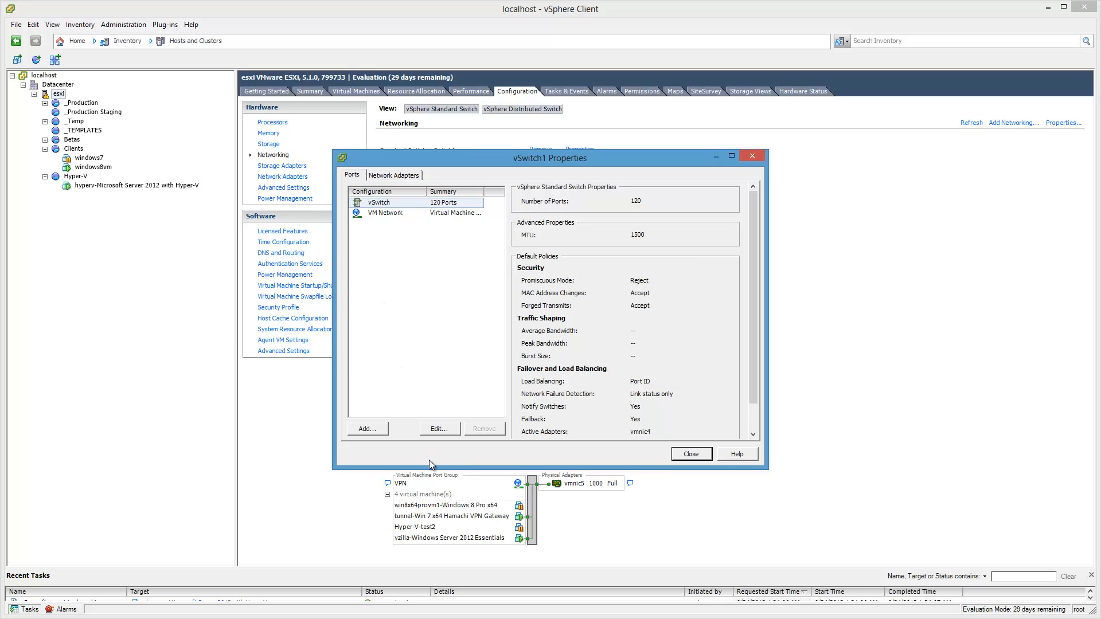
click(439, 429)
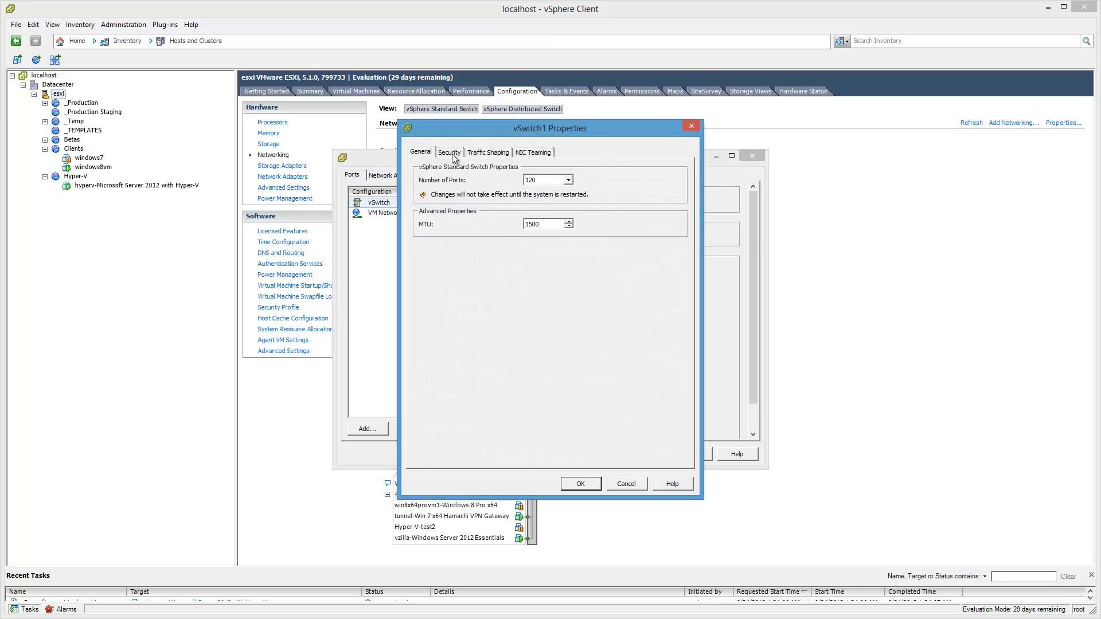
click(450, 153)
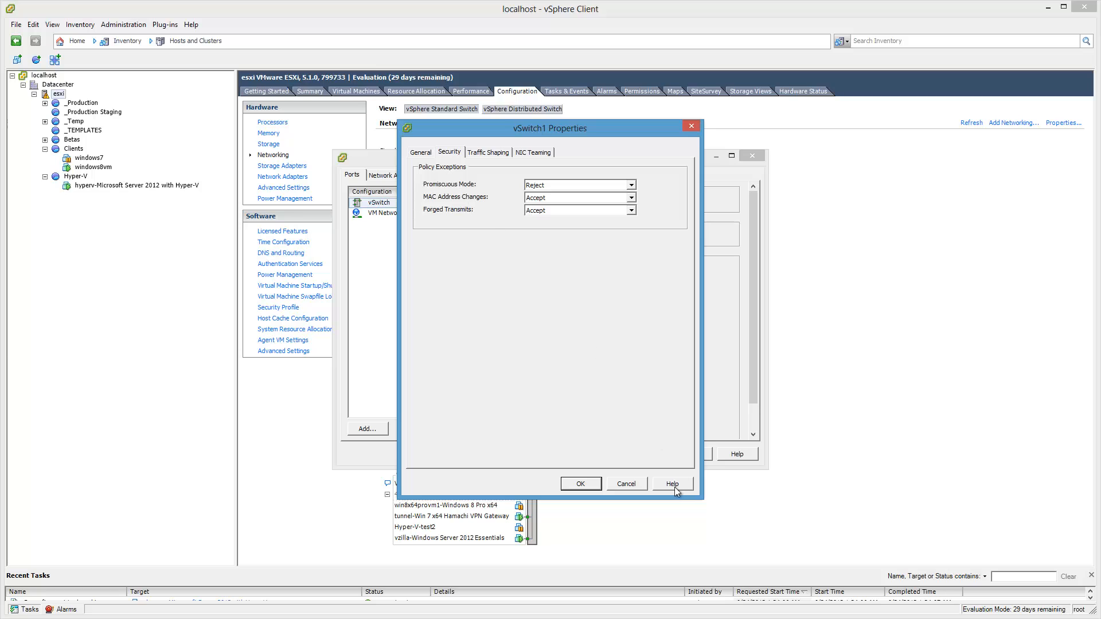
click(636, 483)
click(690, 454)
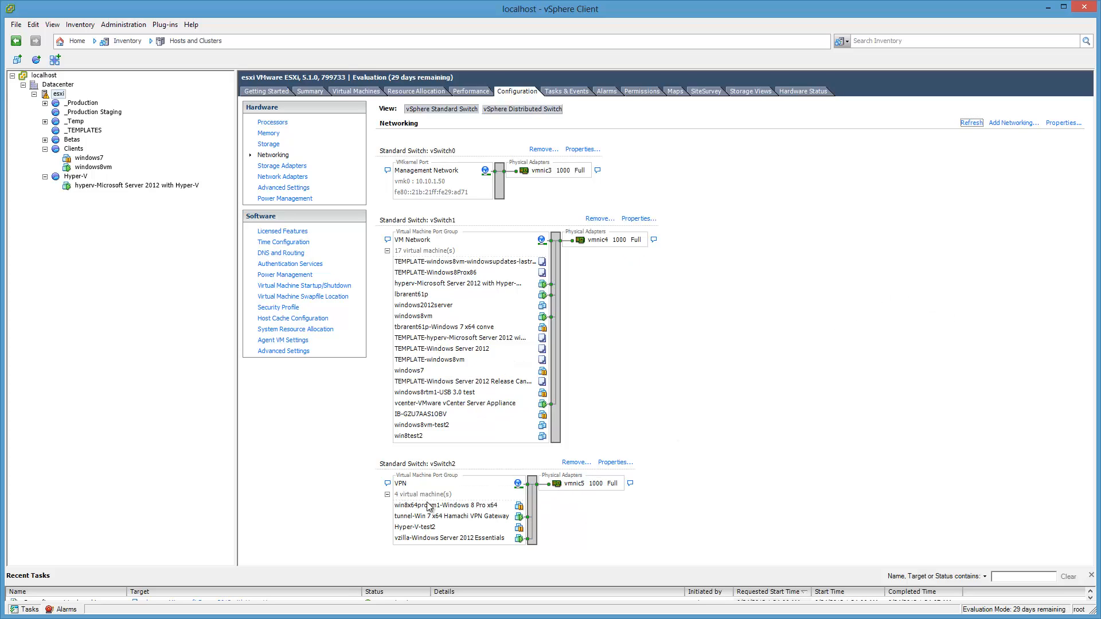
- Check the security policy exceptions of vSwitch2, which carries the VPN port group, and close its properties without changes
click(611, 465)
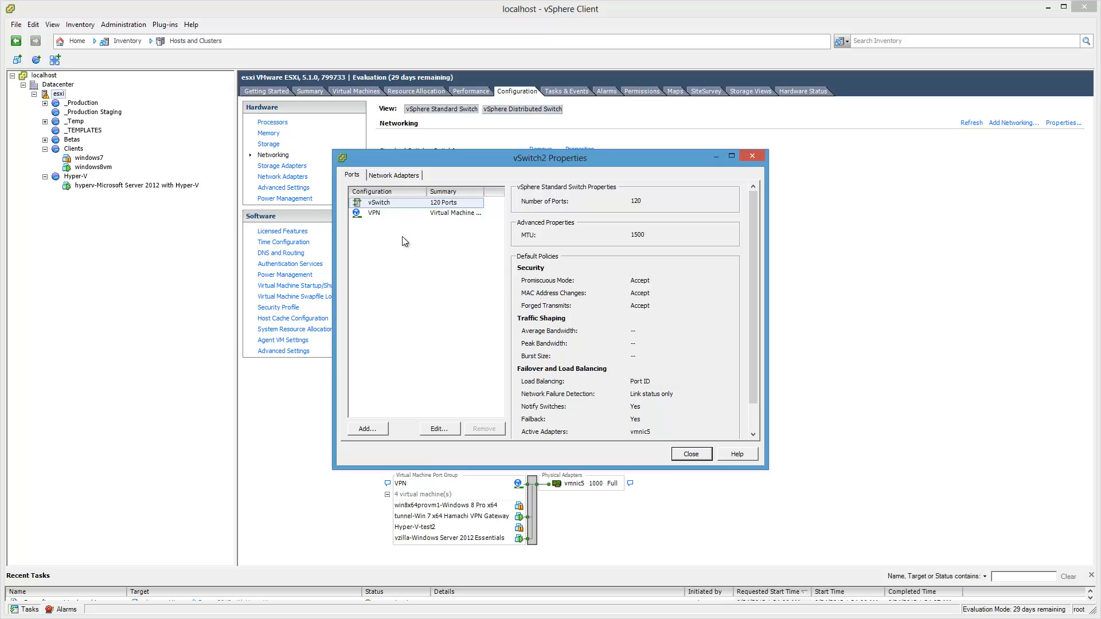
click(451, 433)
click(448, 152)
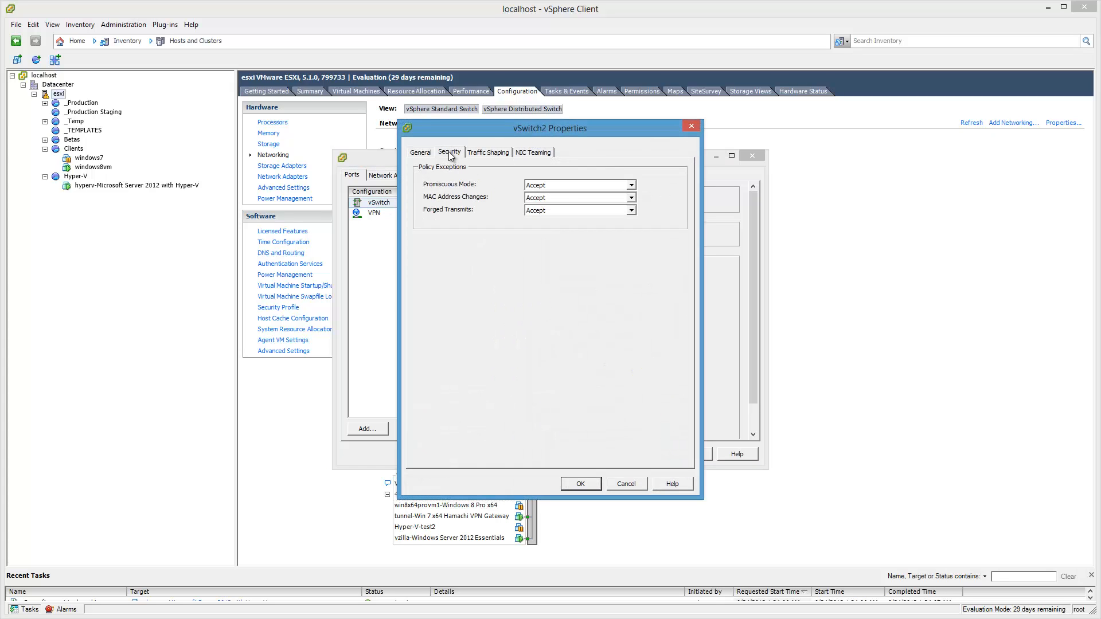
click(624, 484)
click(690, 458)
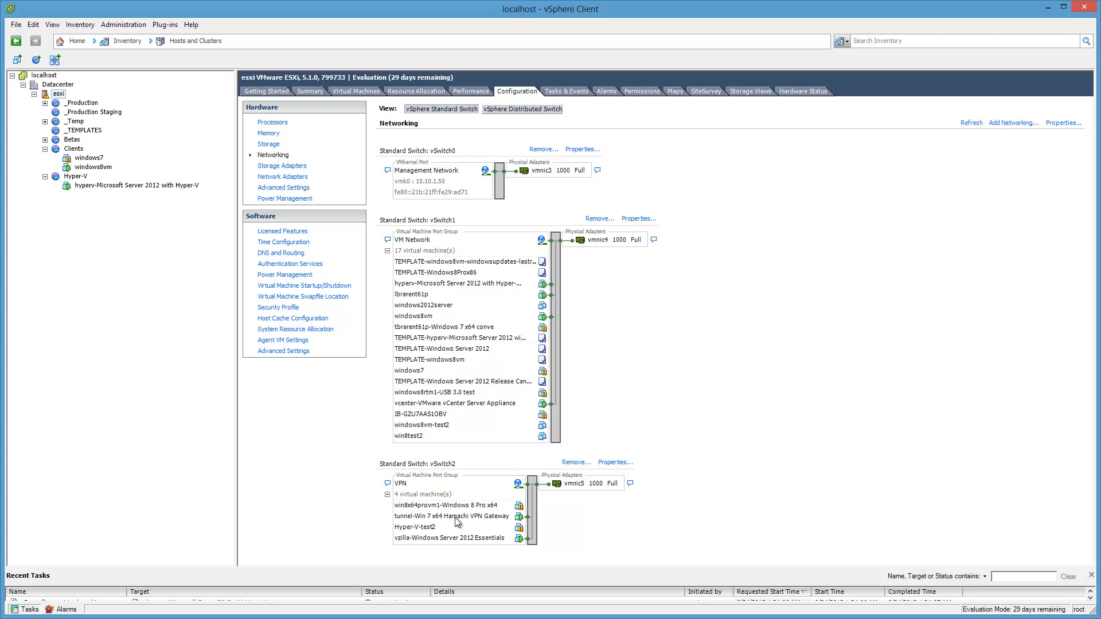
- Set the network label of Network adapter 1 on the hyperv-Microsoft Server 2012 with Hyper-V virtual machine to VPN
click(136, 185)
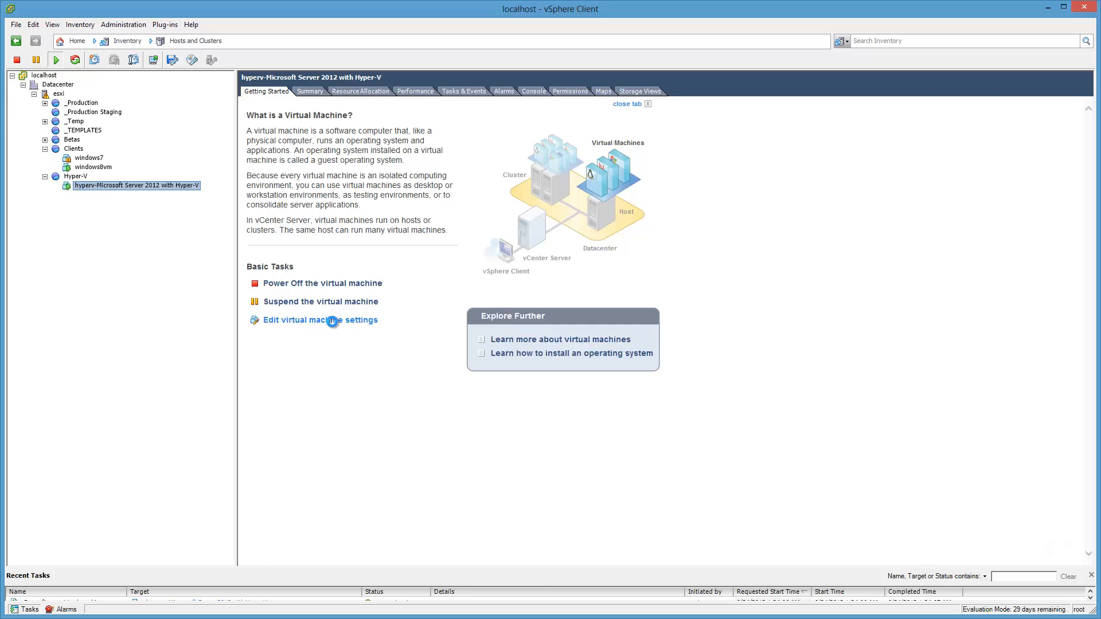
click(334, 322)
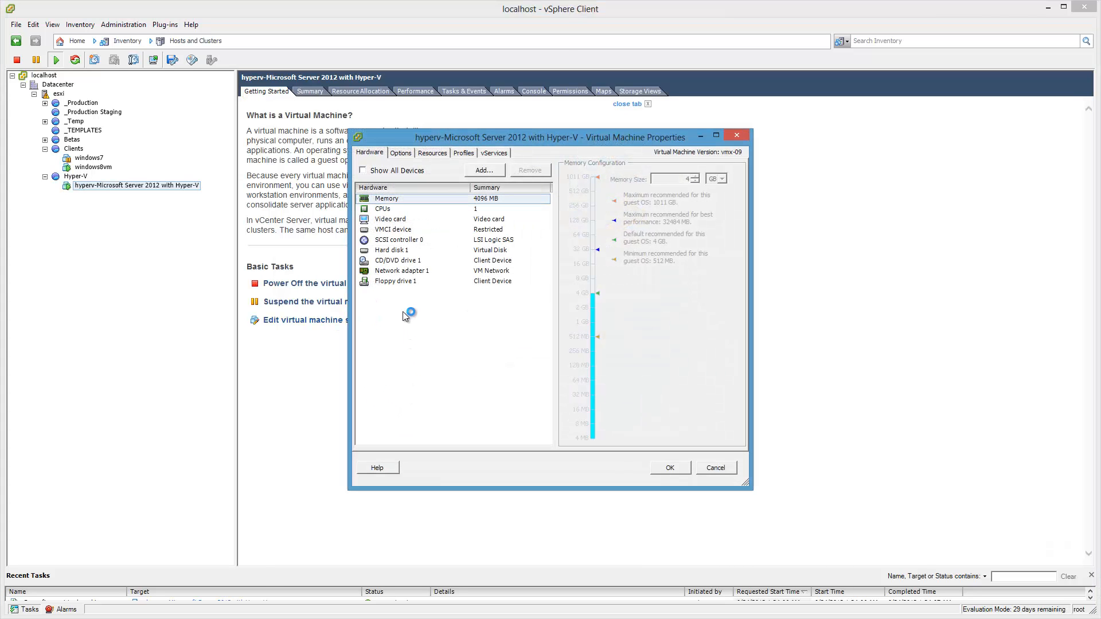
click(411, 271)
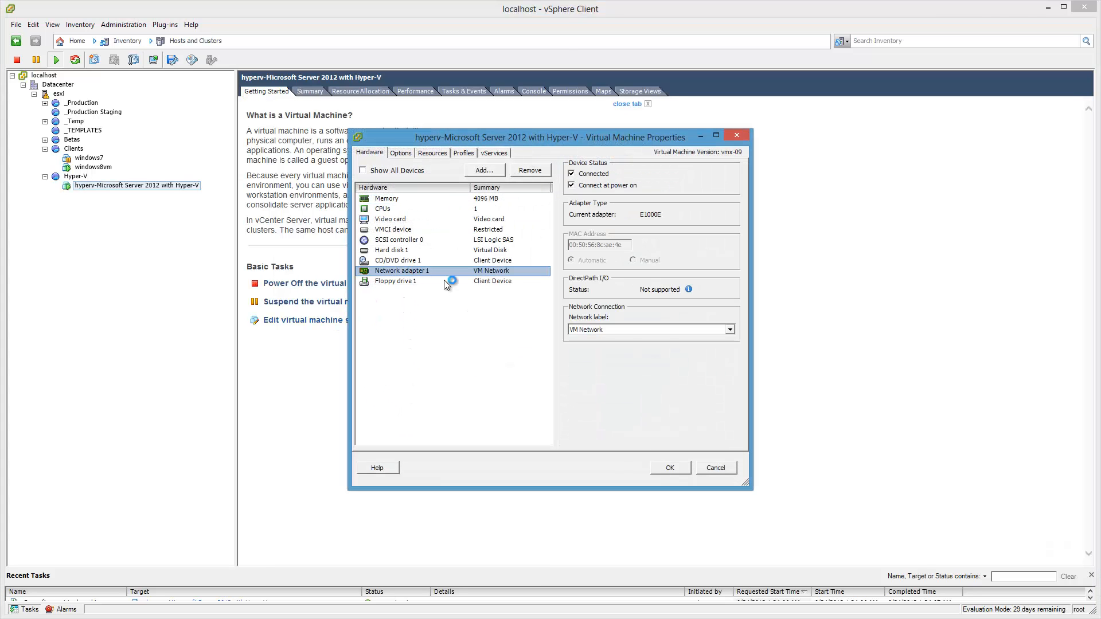
click(729, 329)
click(610, 348)
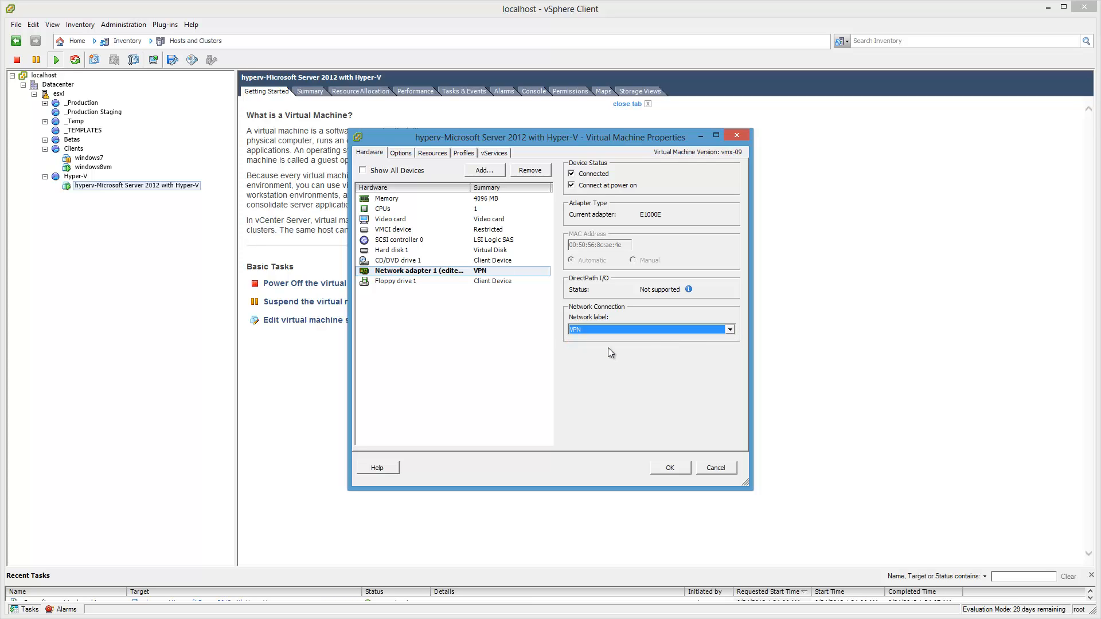
click(678, 471)
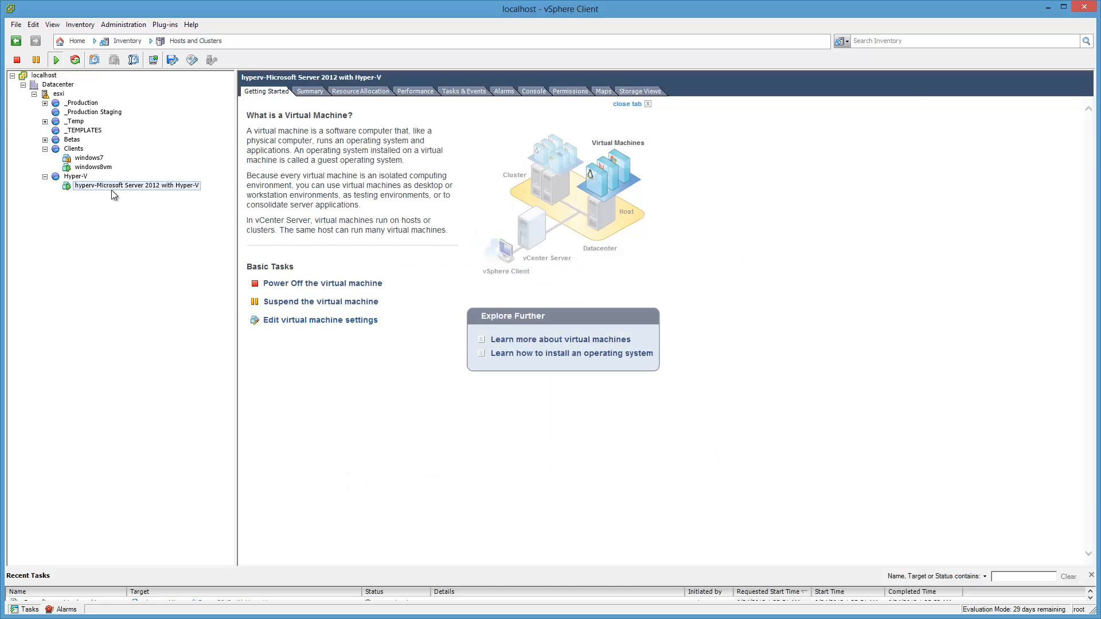
- Maximize Hyper-V Manager on windows8vm and connect it to the virtualization server at 10.10.1.160
click(104, 168)
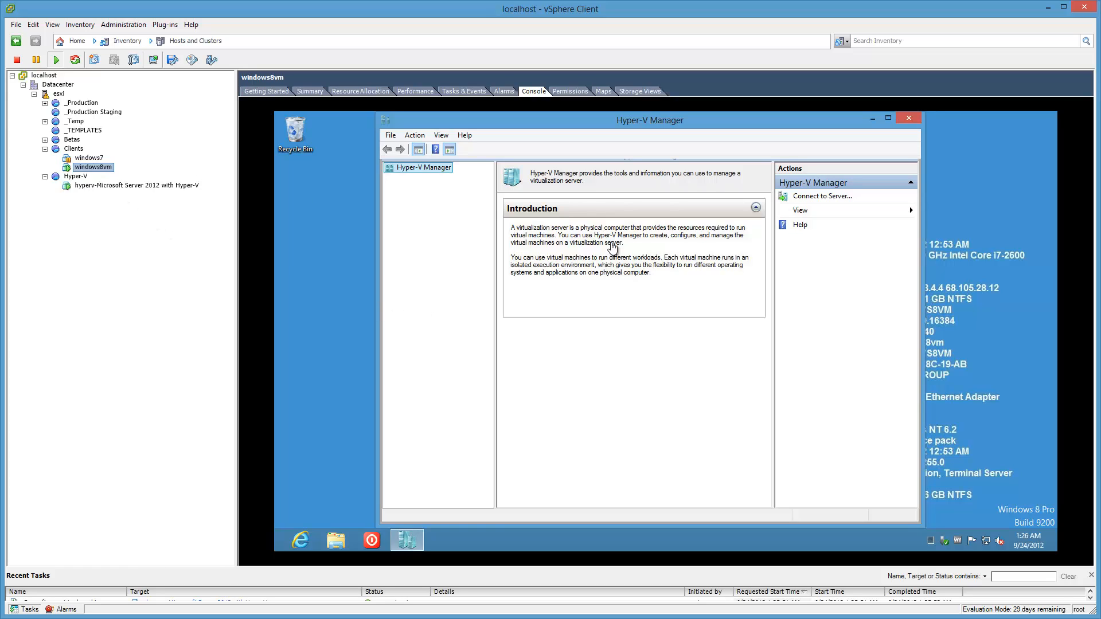
click(889, 119)
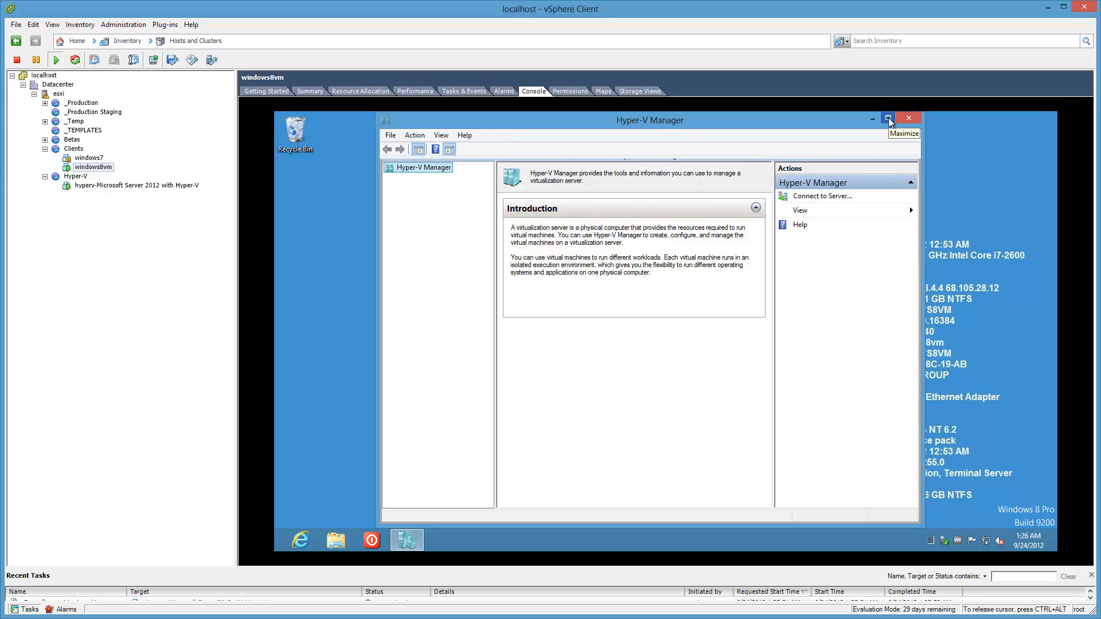
click(888, 119)
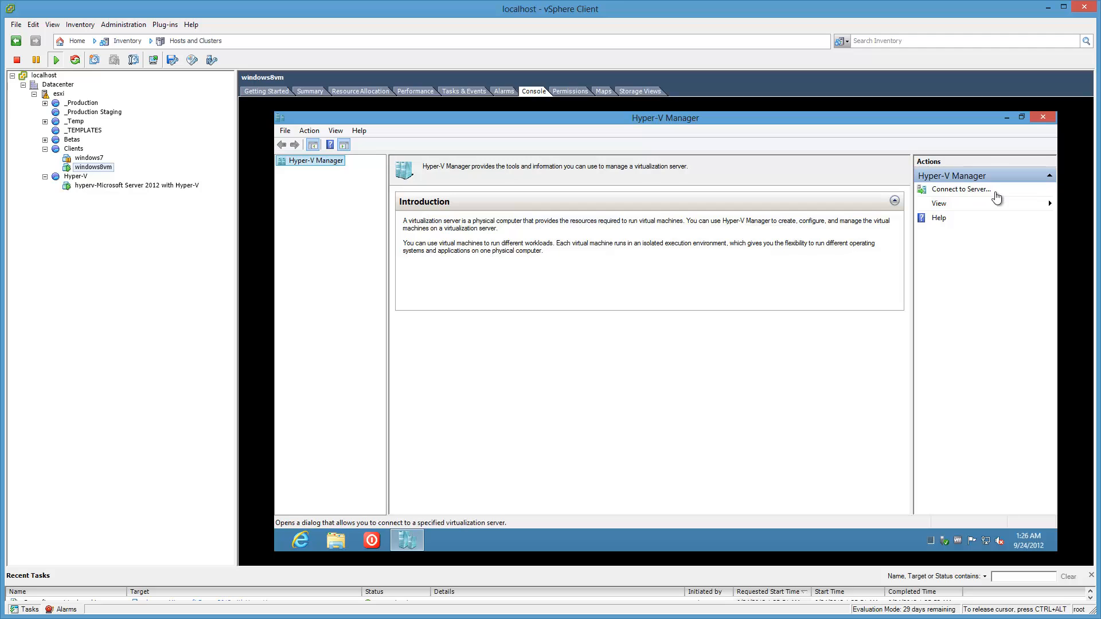
click(990, 190)
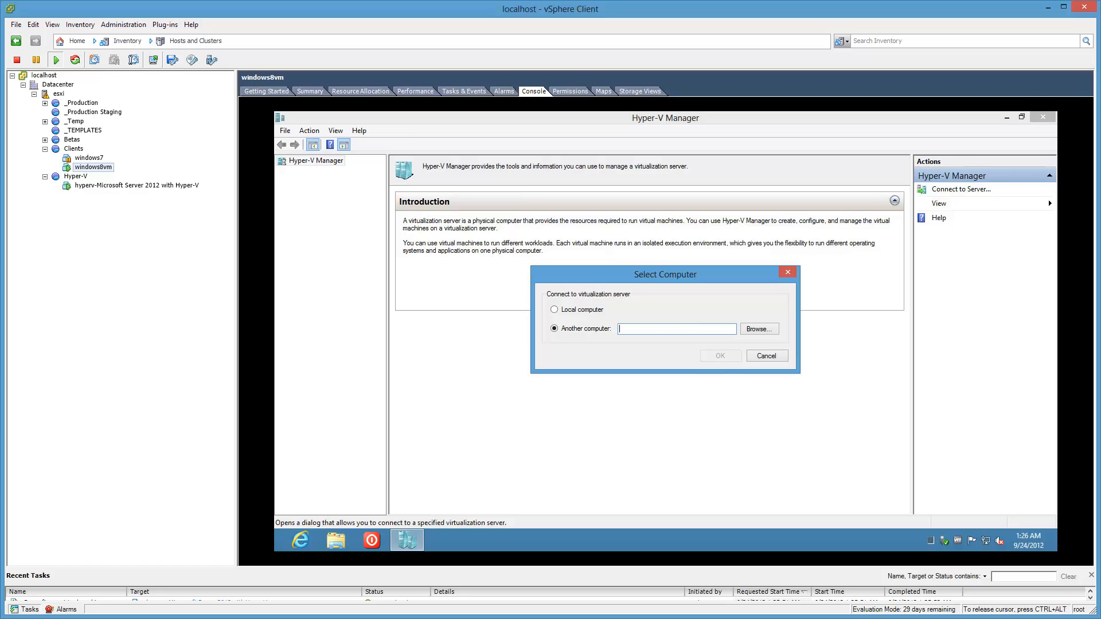
text(10.10.1)
key(Tab)
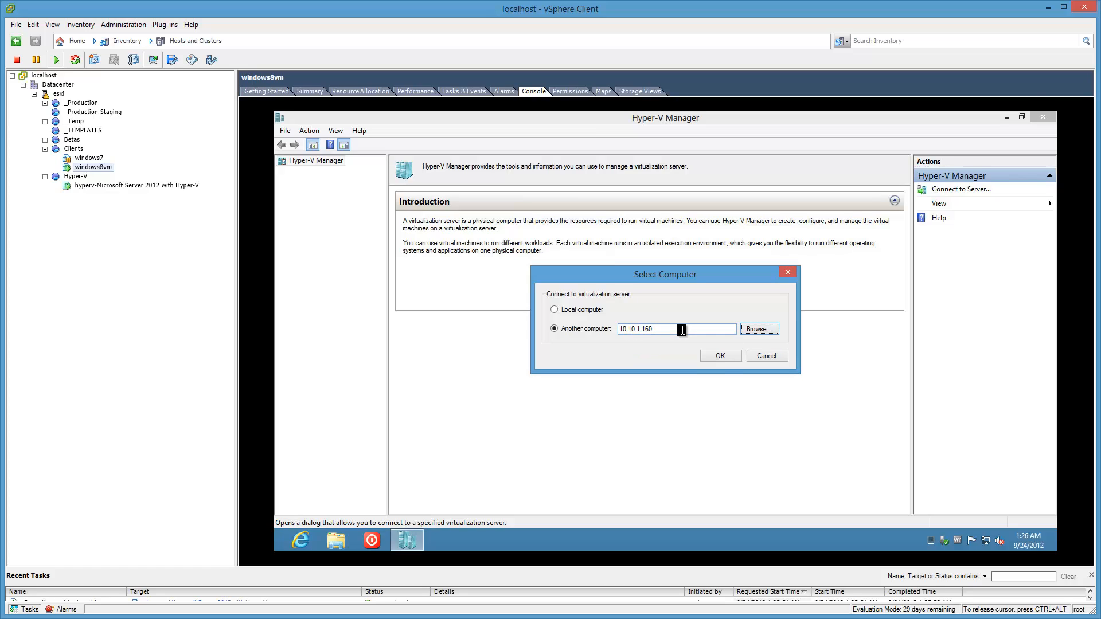
click(720, 355)
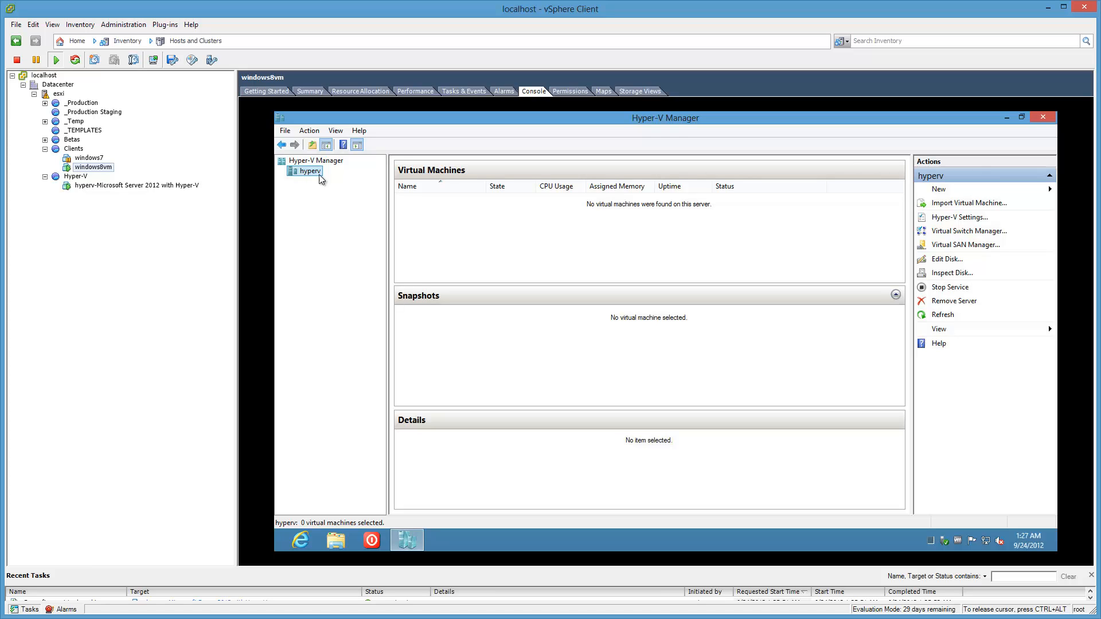
- Create a virtual machine on hyperv named New Virtual Machine with 512 MB of memory, no network connection and the virtual hard disk attached later
click(1037, 190)
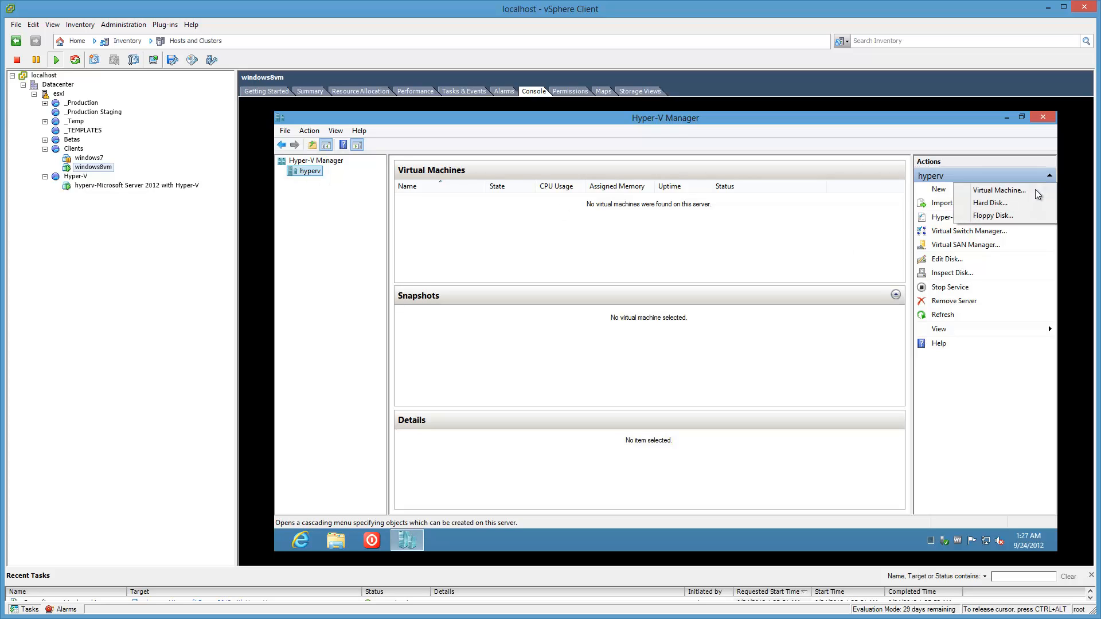
click(1036, 192)
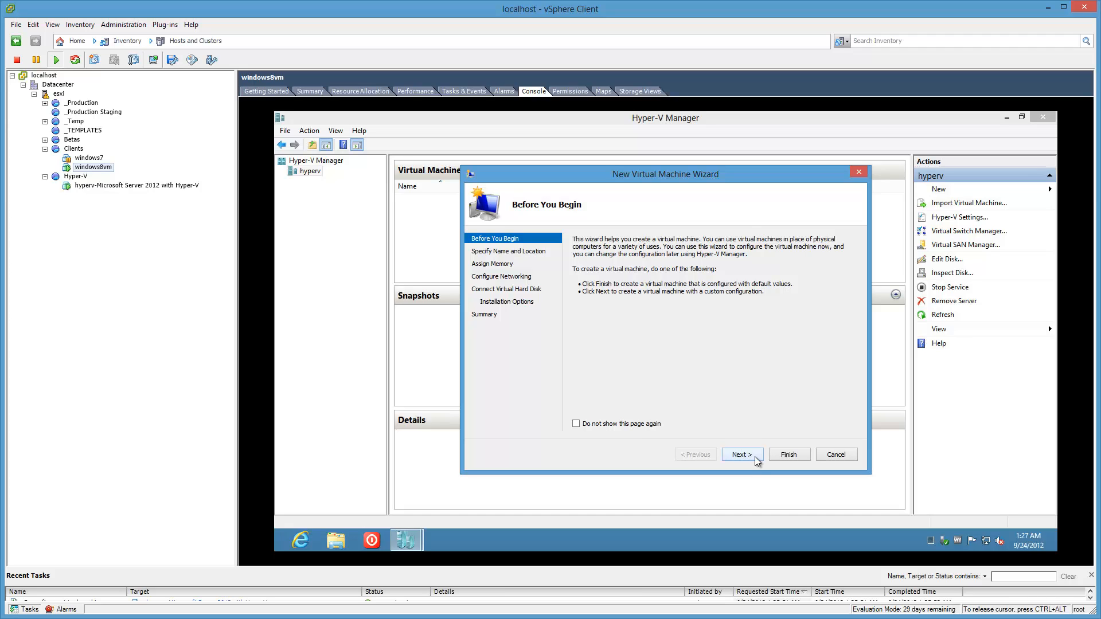
click(756, 459)
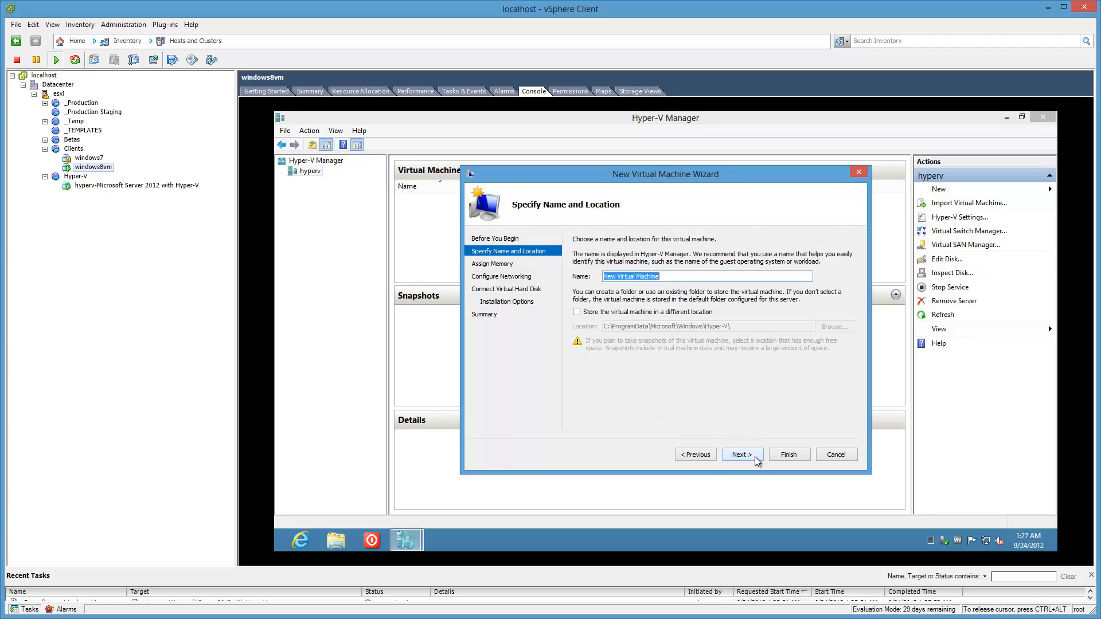
click(755, 458)
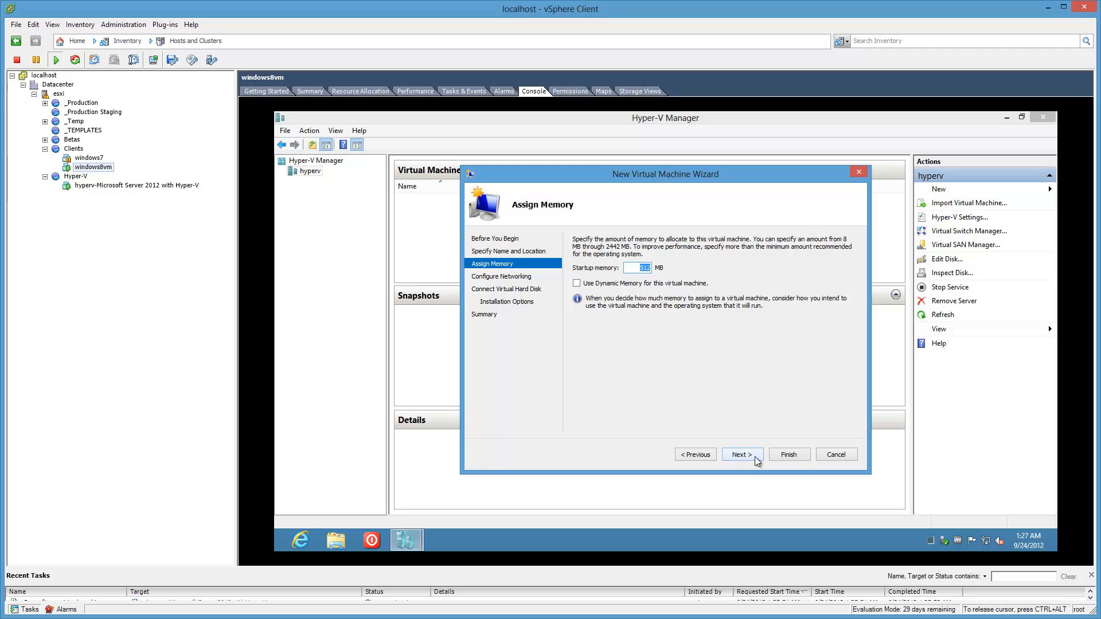
click(756, 459)
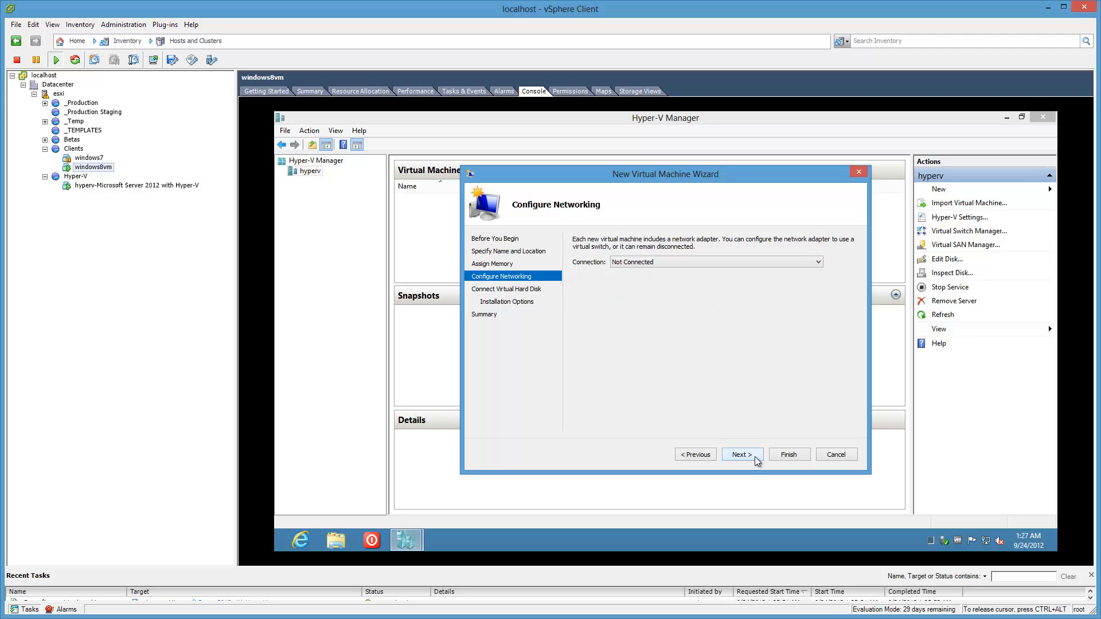
click(755, 458)
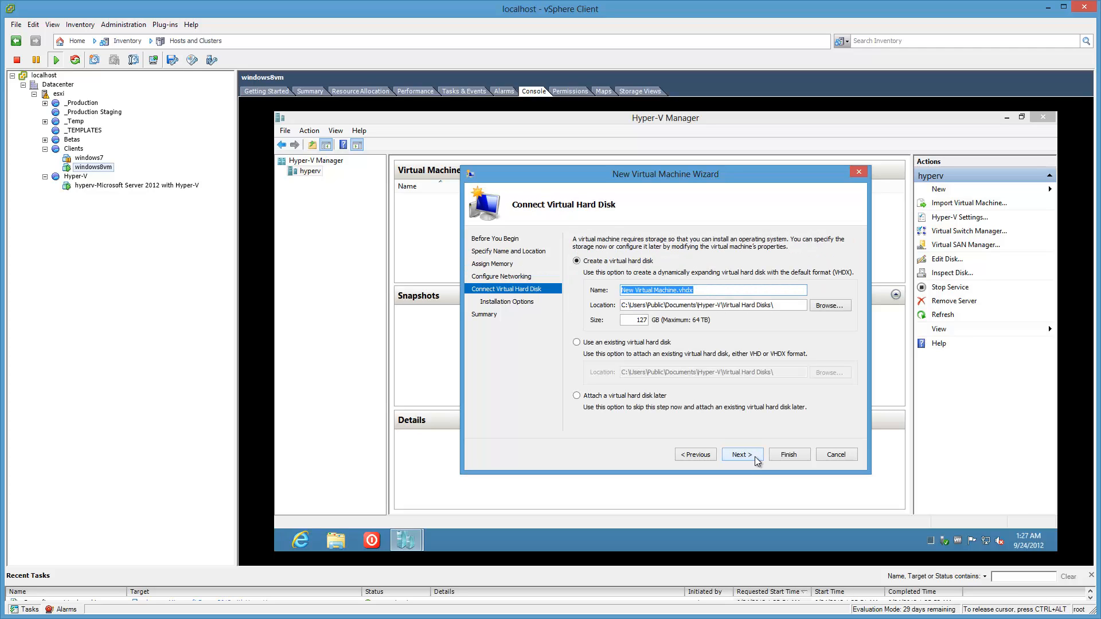
click(576, 395)
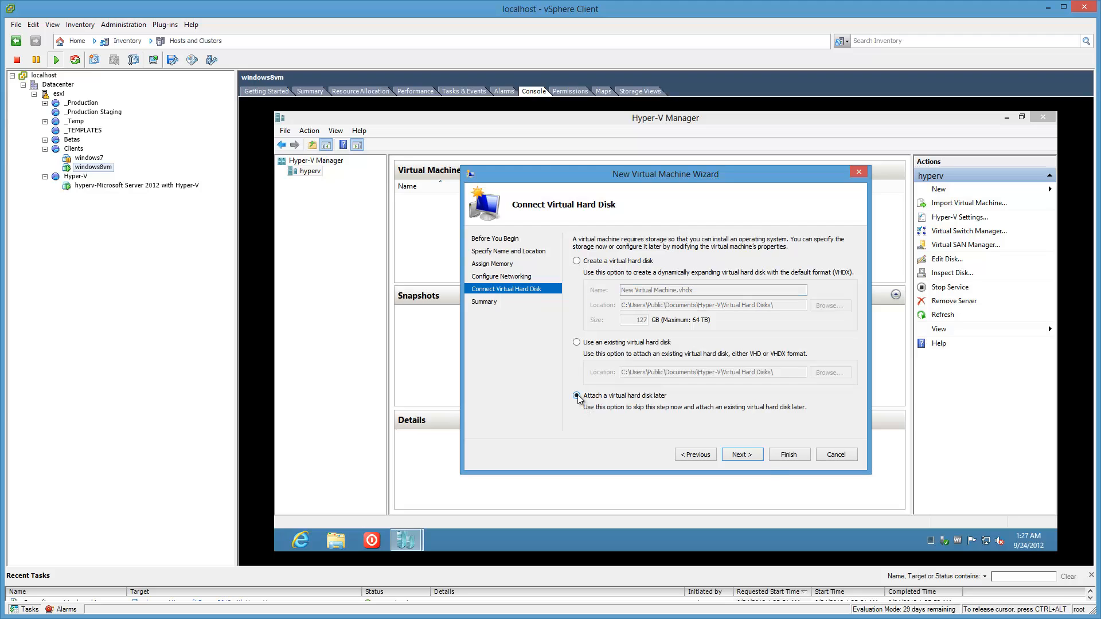
click(755, 459)
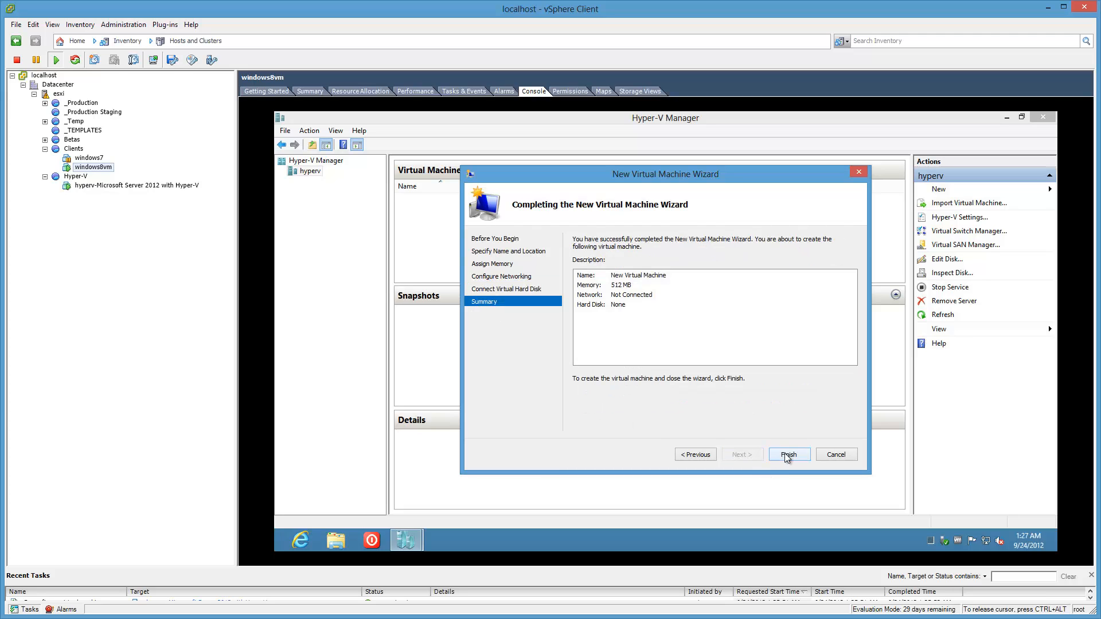
click(802, 459)
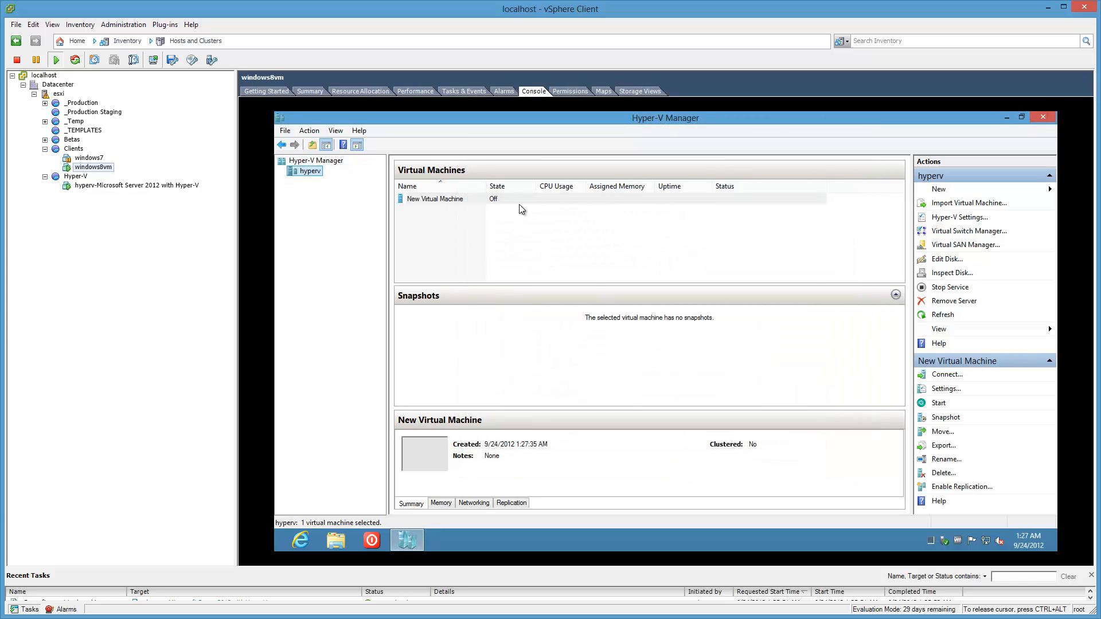
- Connect to New Virtual Machine, move its connection window clear of the virtual machine list and start the machine
right_click(468, 199)
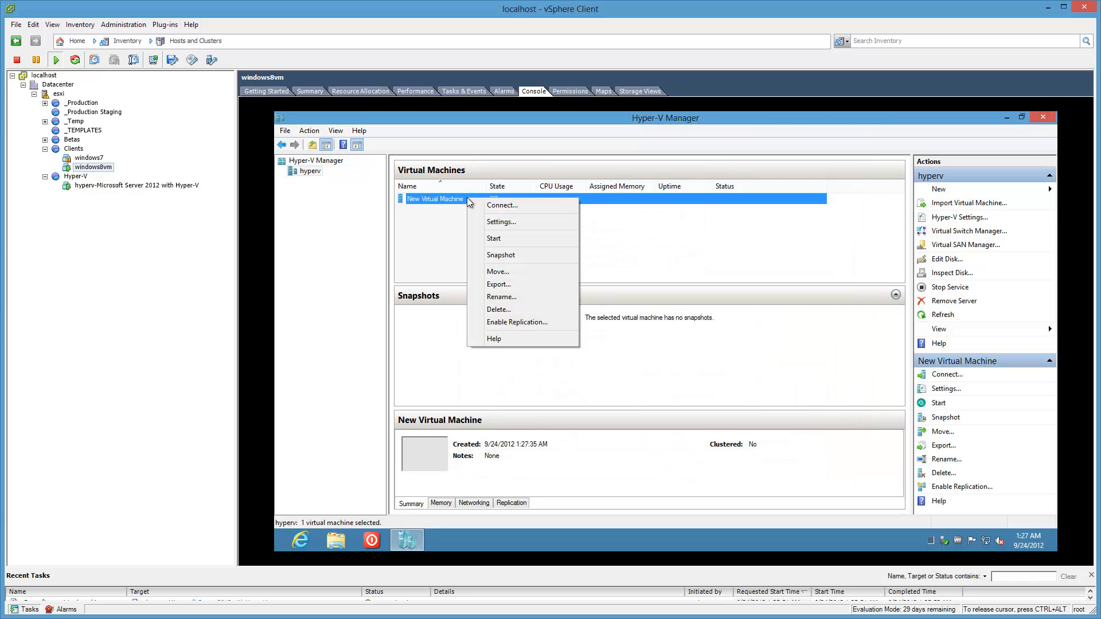
click(528, 204)
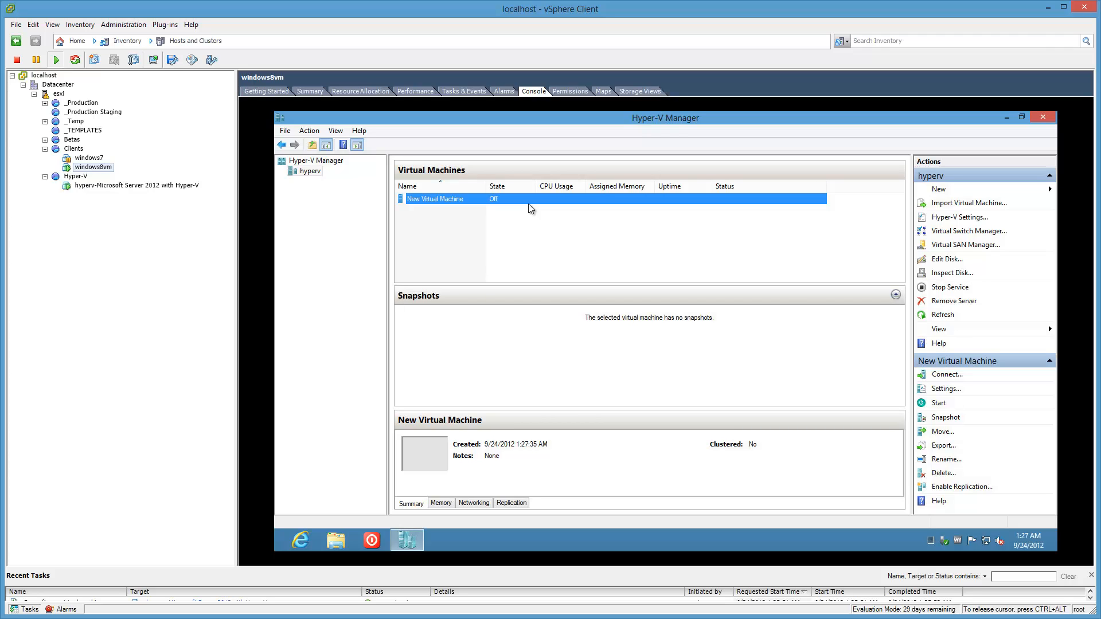
double_click(528, 203)
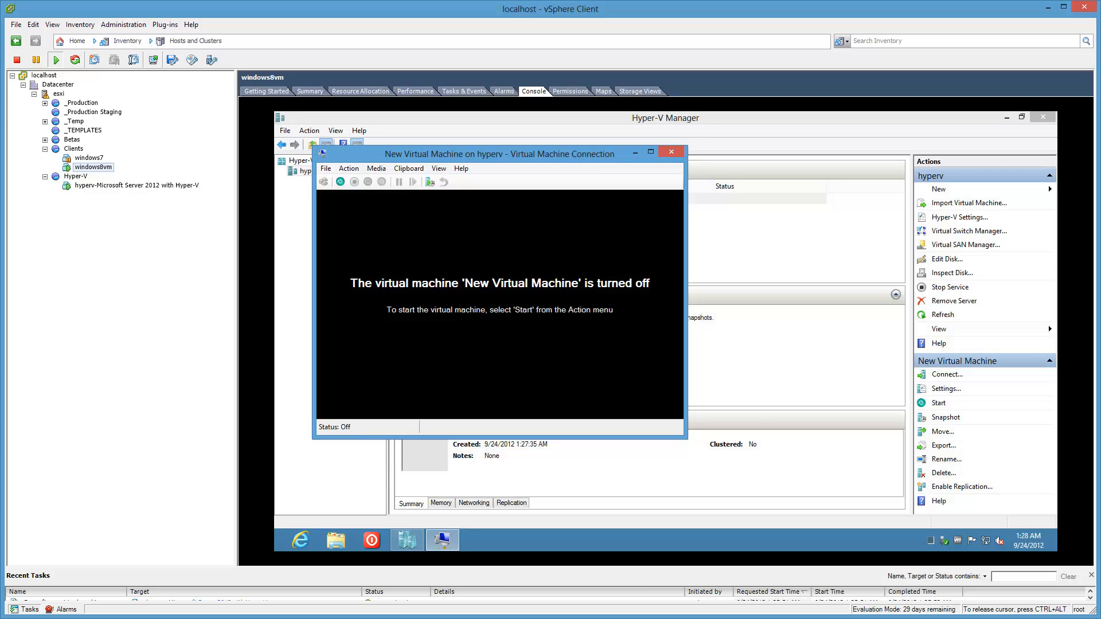
drag(569, 156, 700, 217)
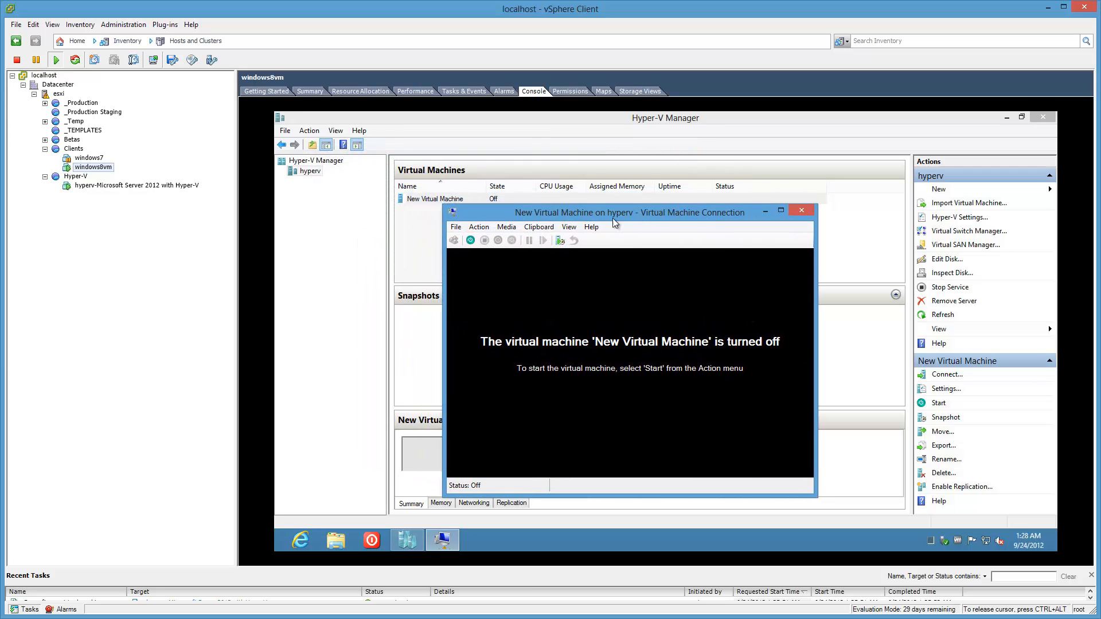
click(470, 241)
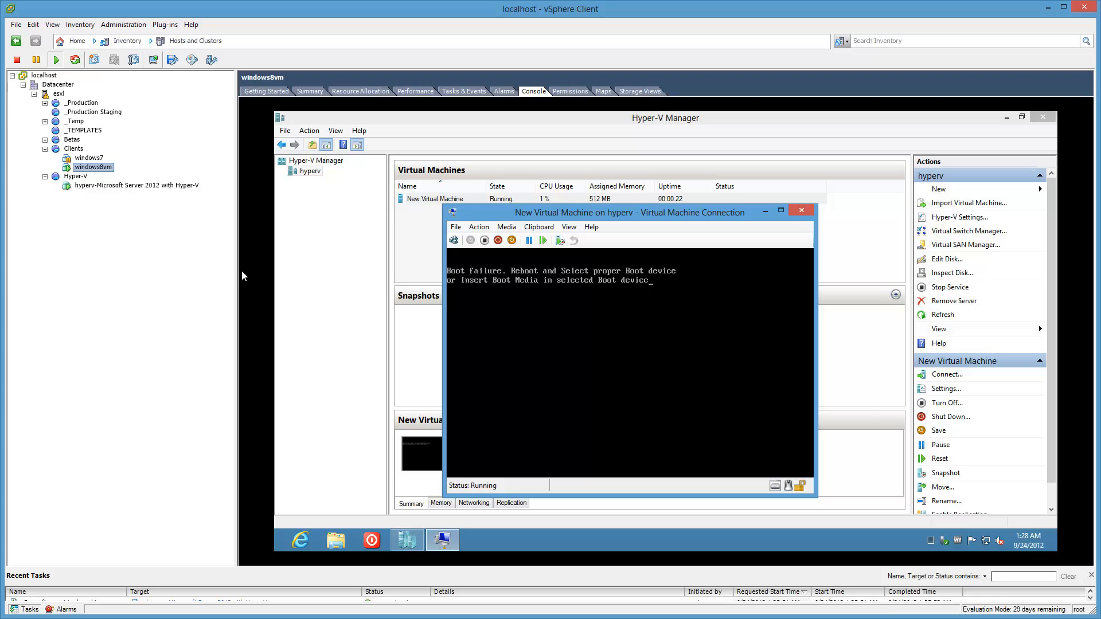
- Widen the vSphere inventory pane and enlarge the Recent Tasks pane so the windows8vm console still fits without scroll bars
drag(271, 268, 277, 268)
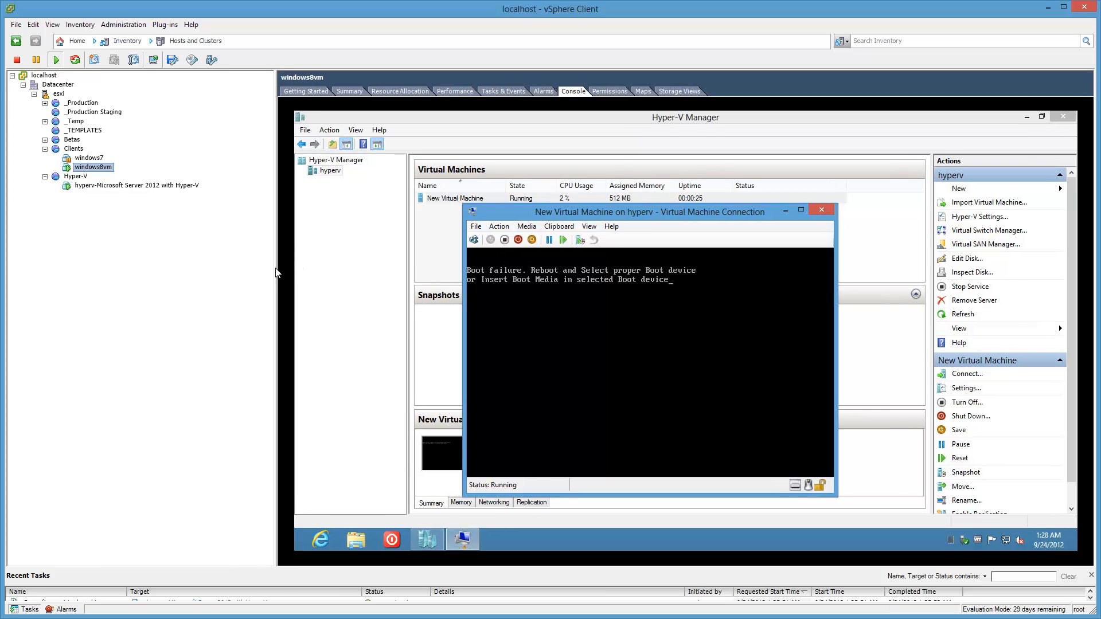
drag(713, 569, 713, 541)
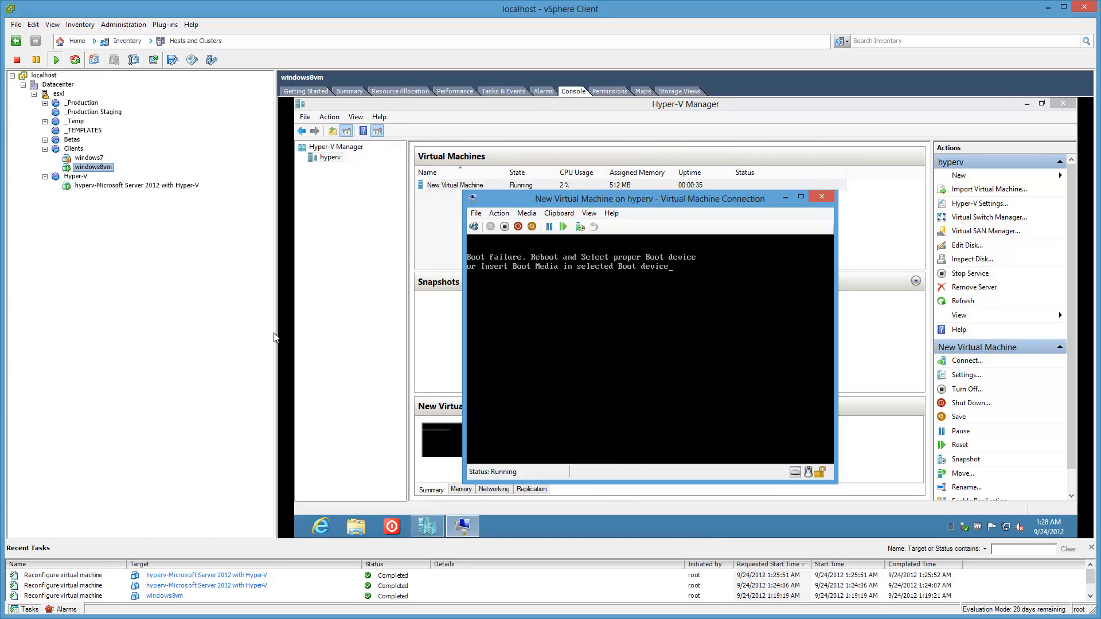
drag(276, 336, 308, 338)
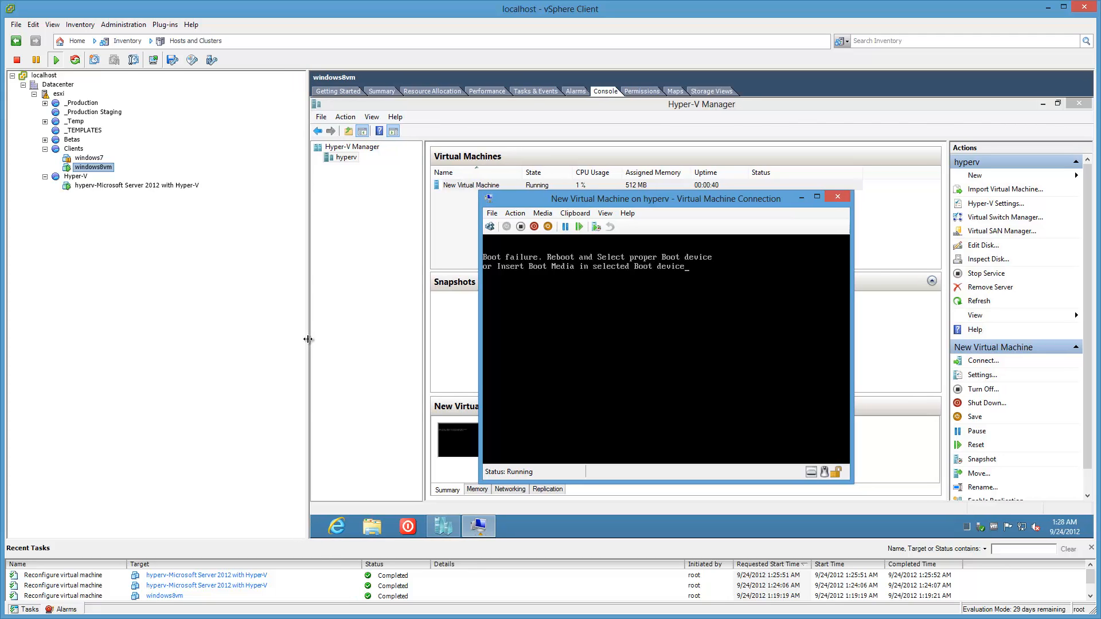
drag(654, 542, 654, 540)
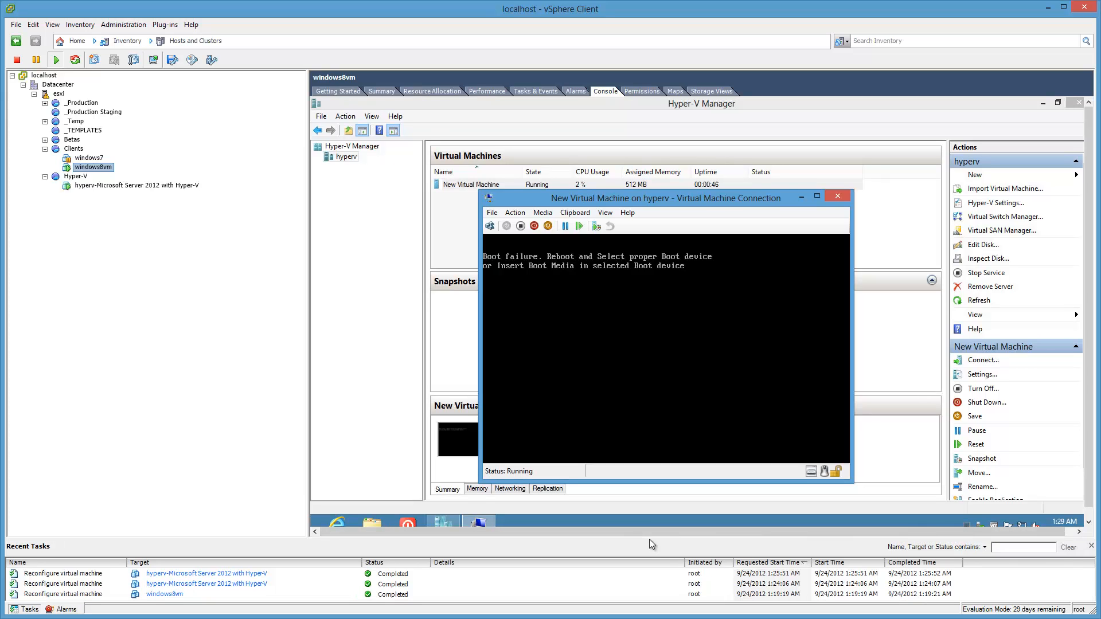
drag(652, 544, 652, 552)
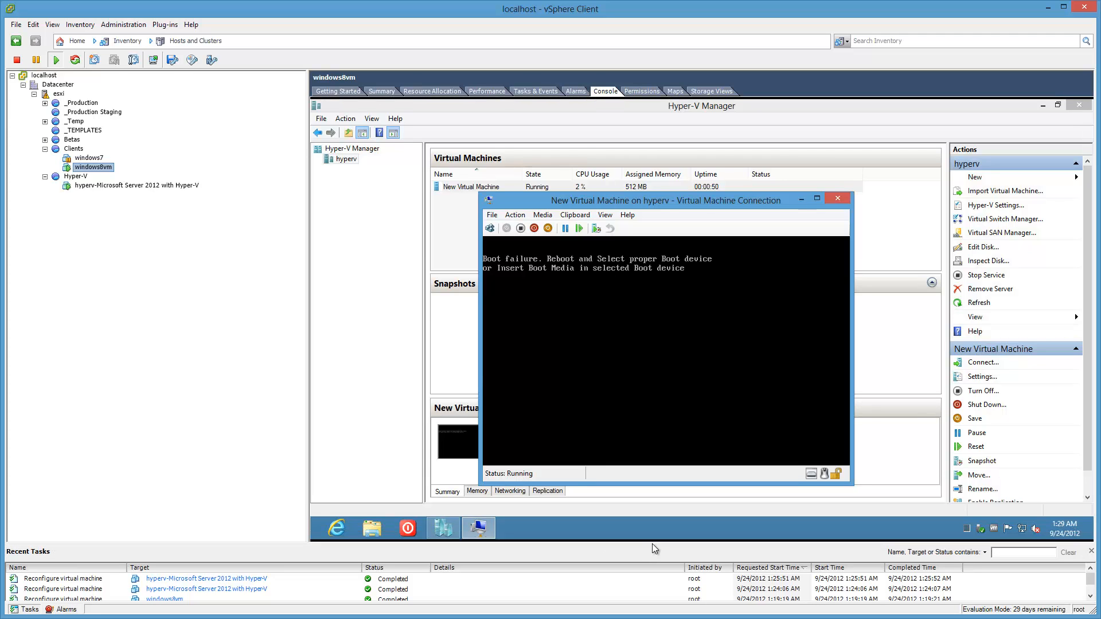
drag(651, 550, 652, 543)
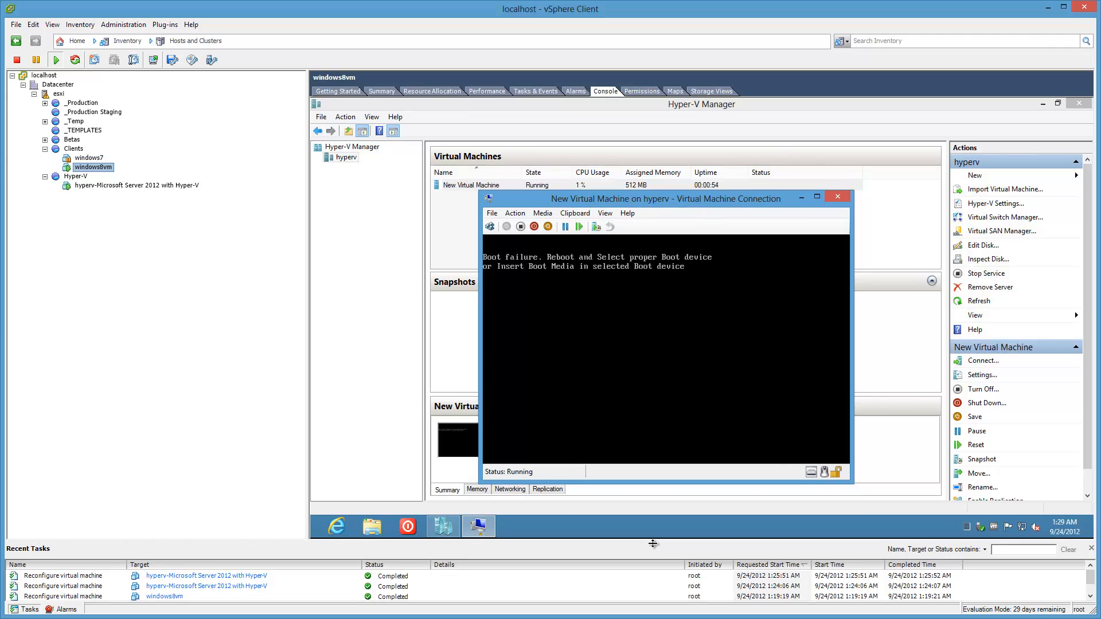
- Release the cursor from the windows8vm console and show its performance overview with the Realtime range
click(523, 344)
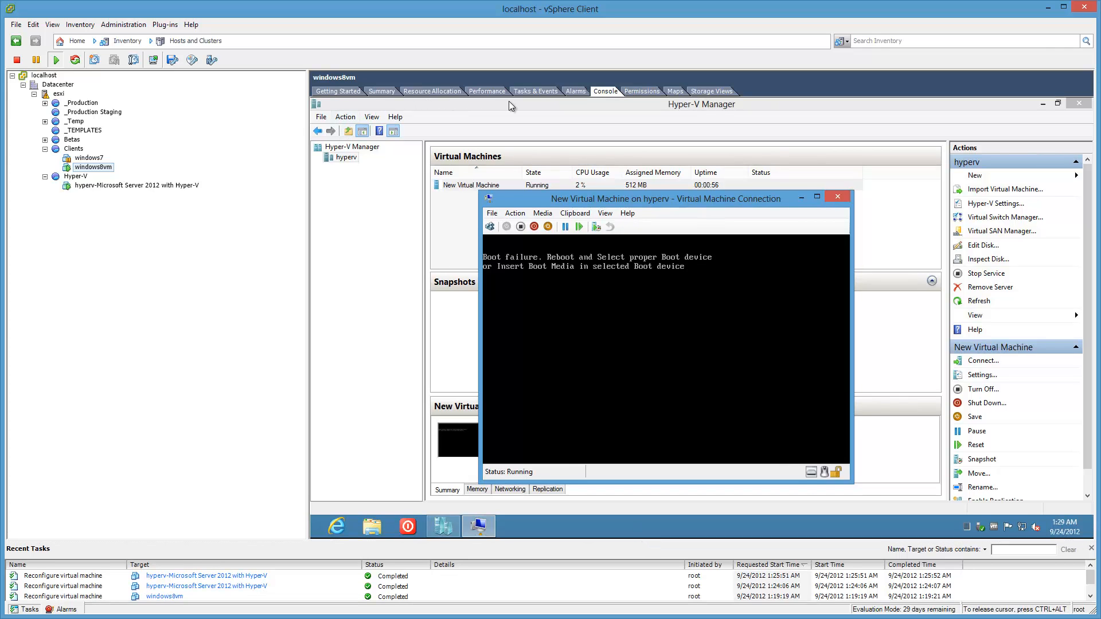
key(ctrl+alt)
click(489, 91)
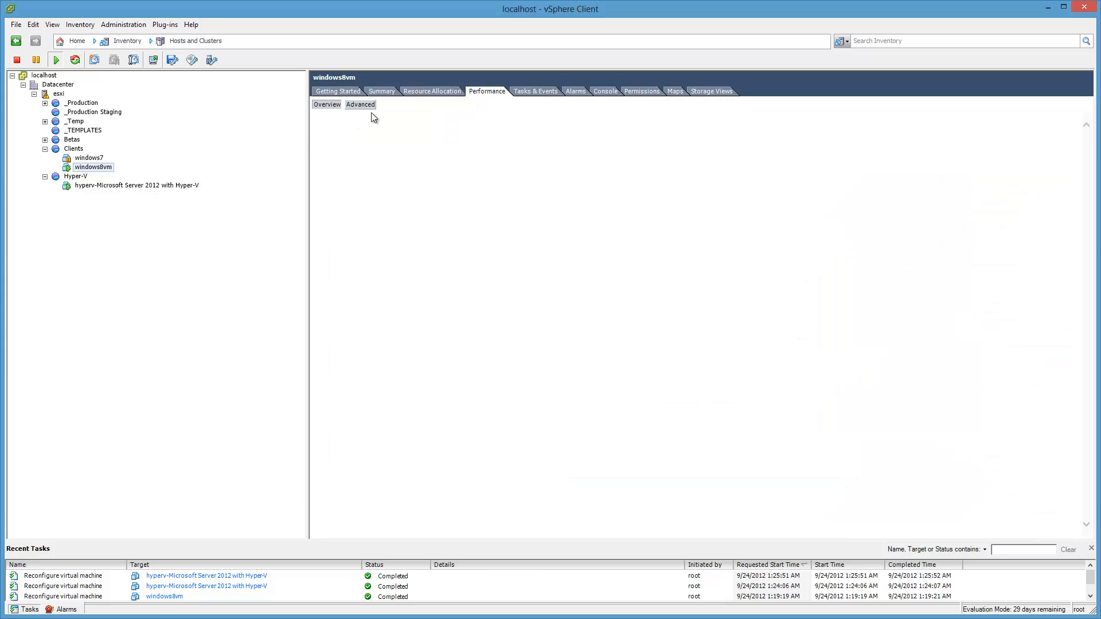
click(456, 128)
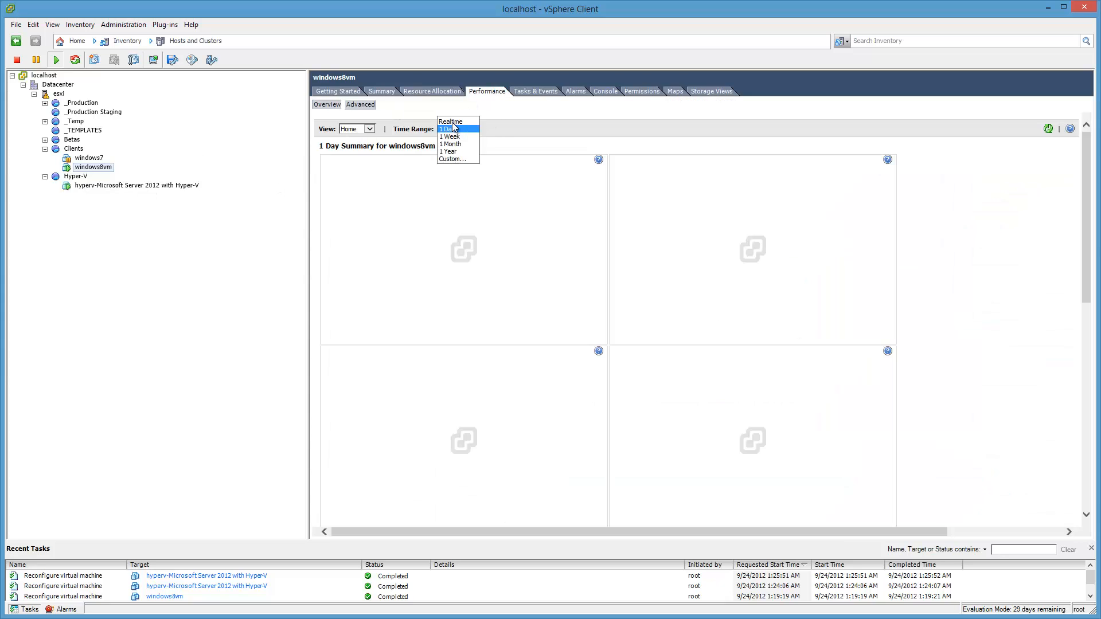
click(451, 121)
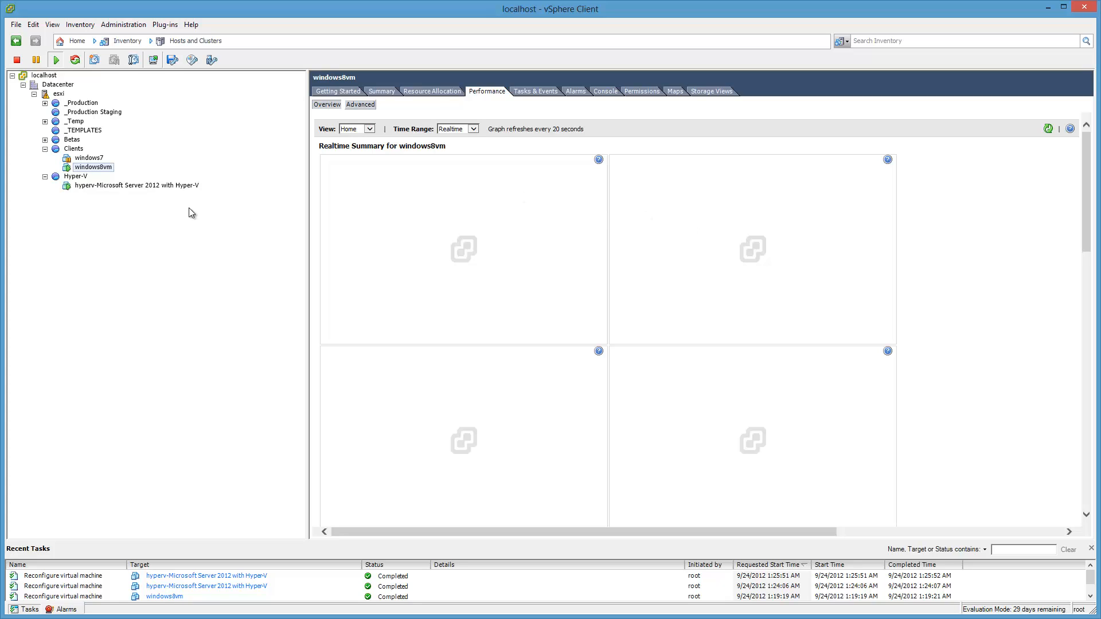
- Examine the Realtime performance charts of the hyperv-Microsoft Server 2012 with Hyper-V virtual machine, from CPU and memory to network packets
click(135, 185)
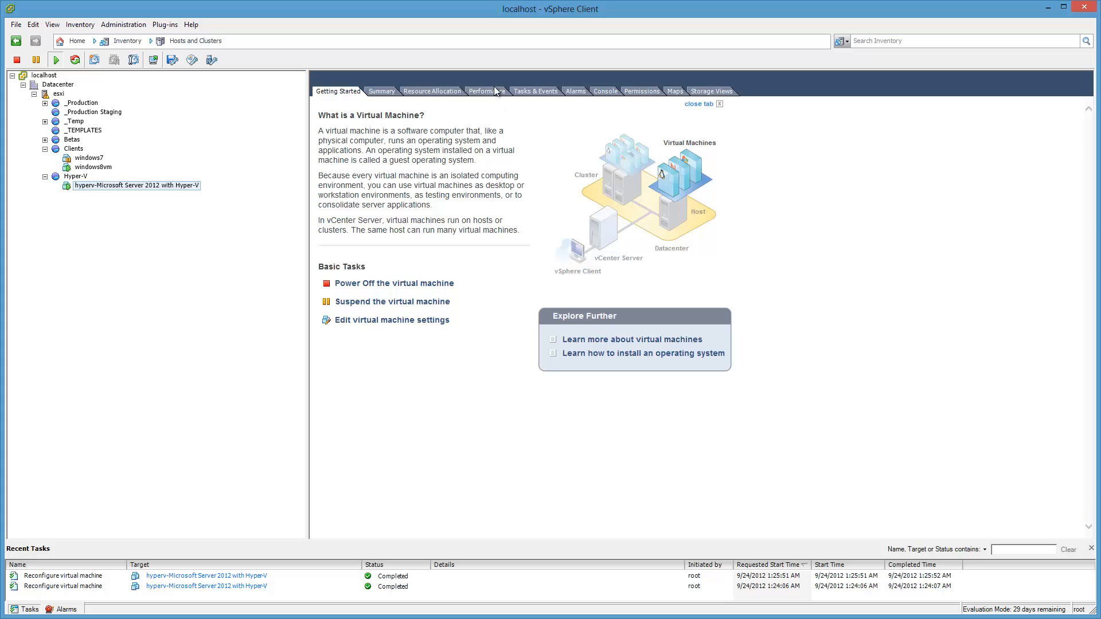
click(496, 91)
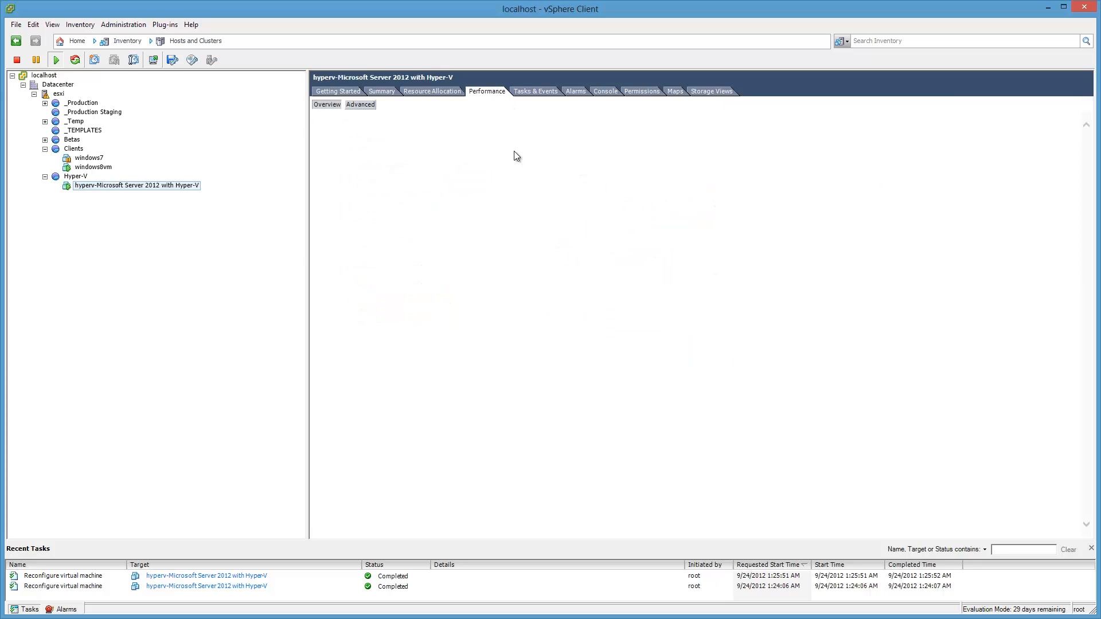
click(474, 130)
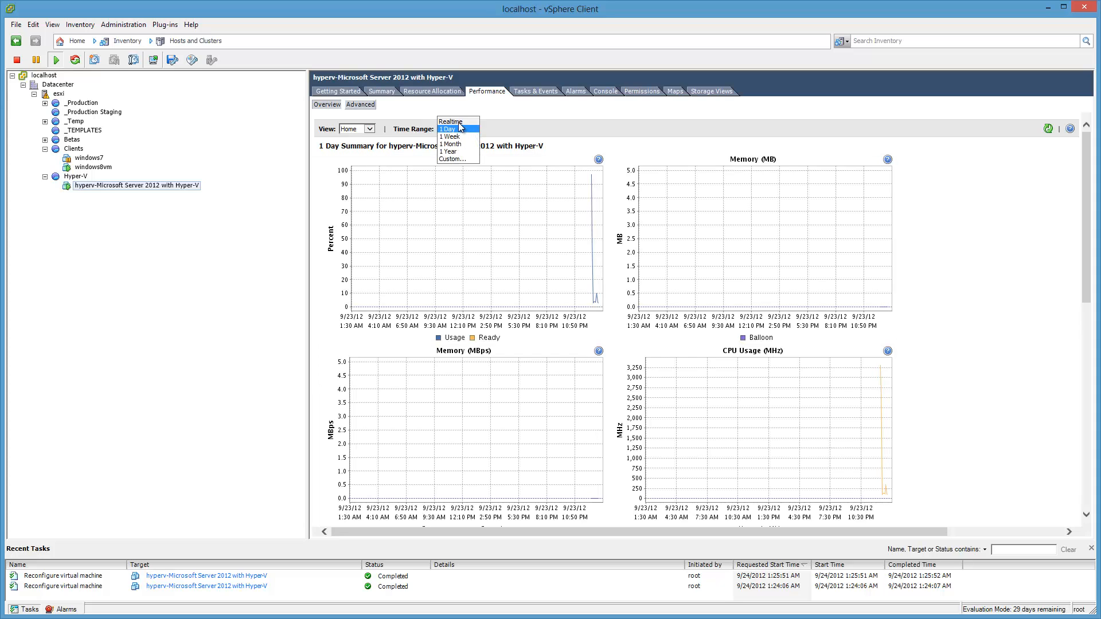
click(461, 122)
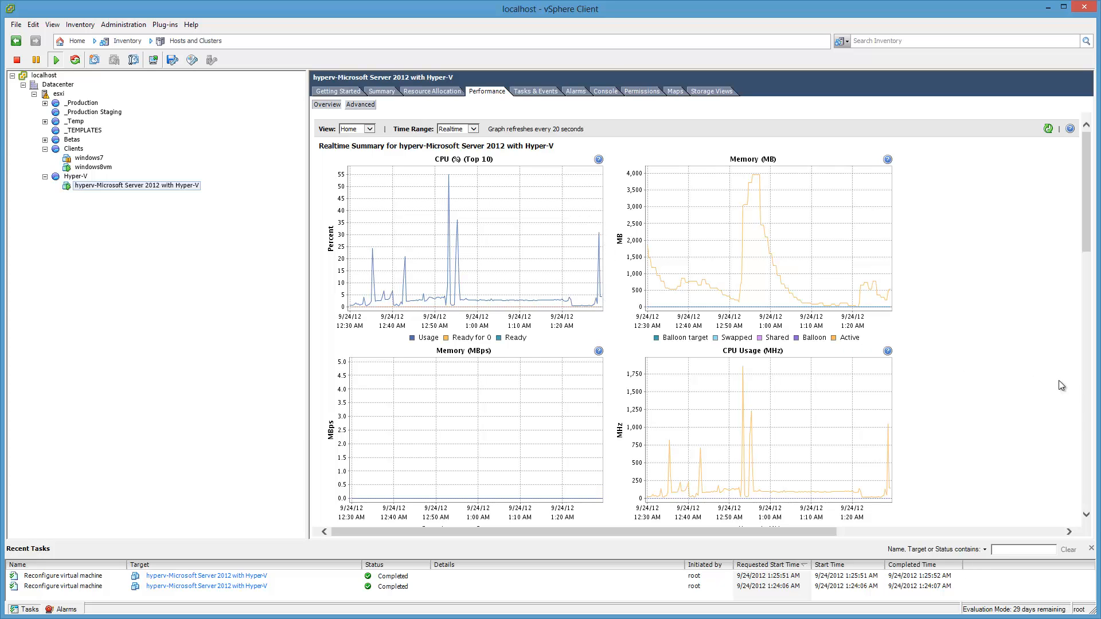
scroll(1087, 420, down, 10)
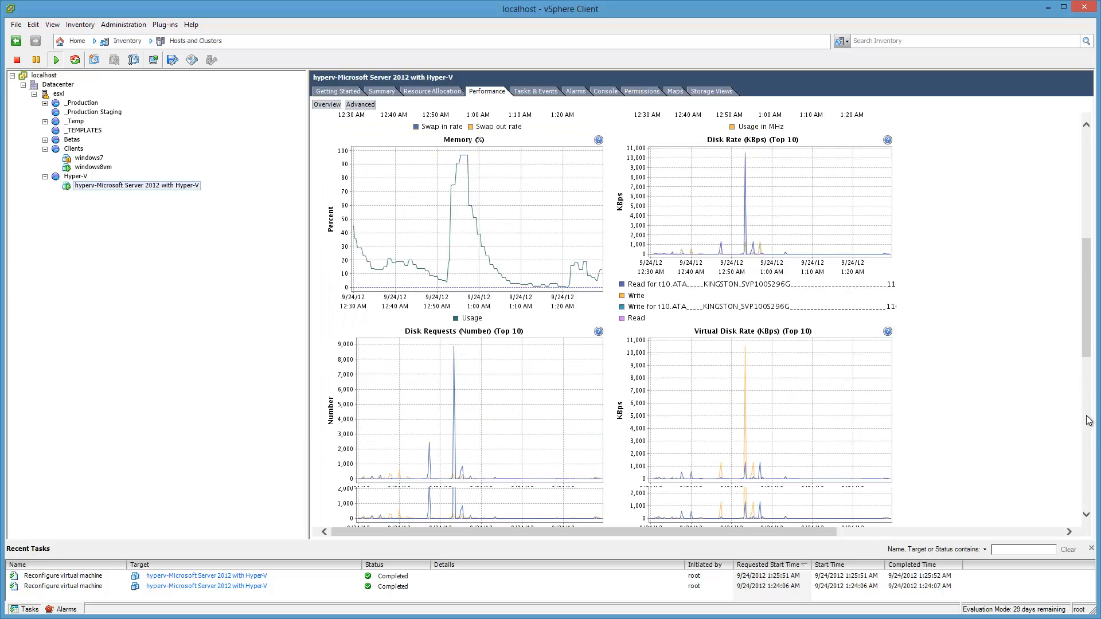
scroll(1089, 452, down, 2)
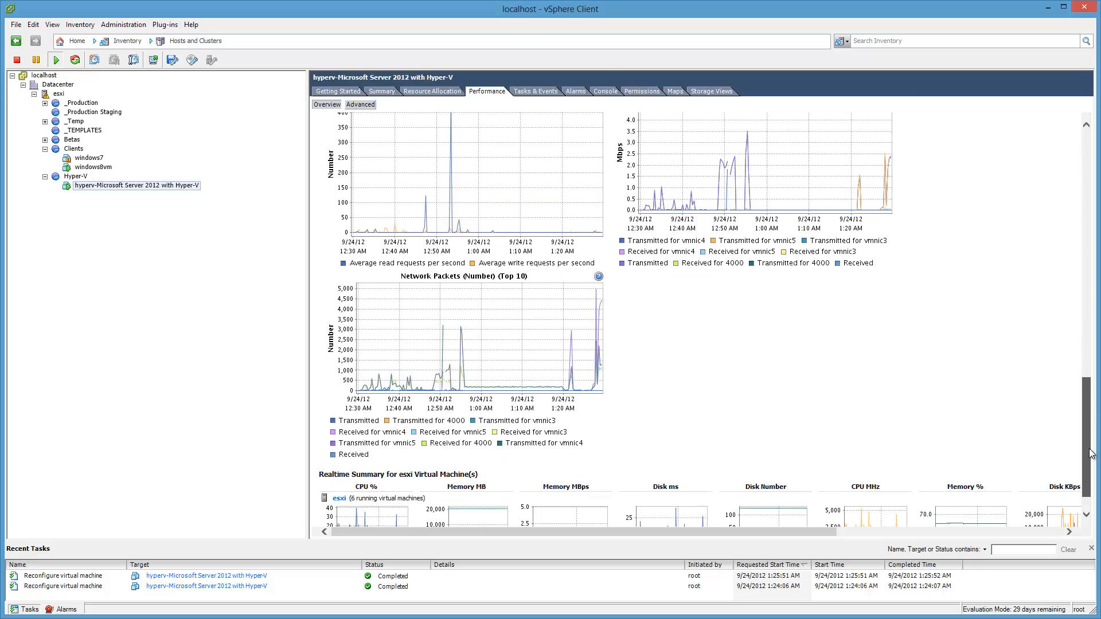
drag(1090, 453, 1085, 171)
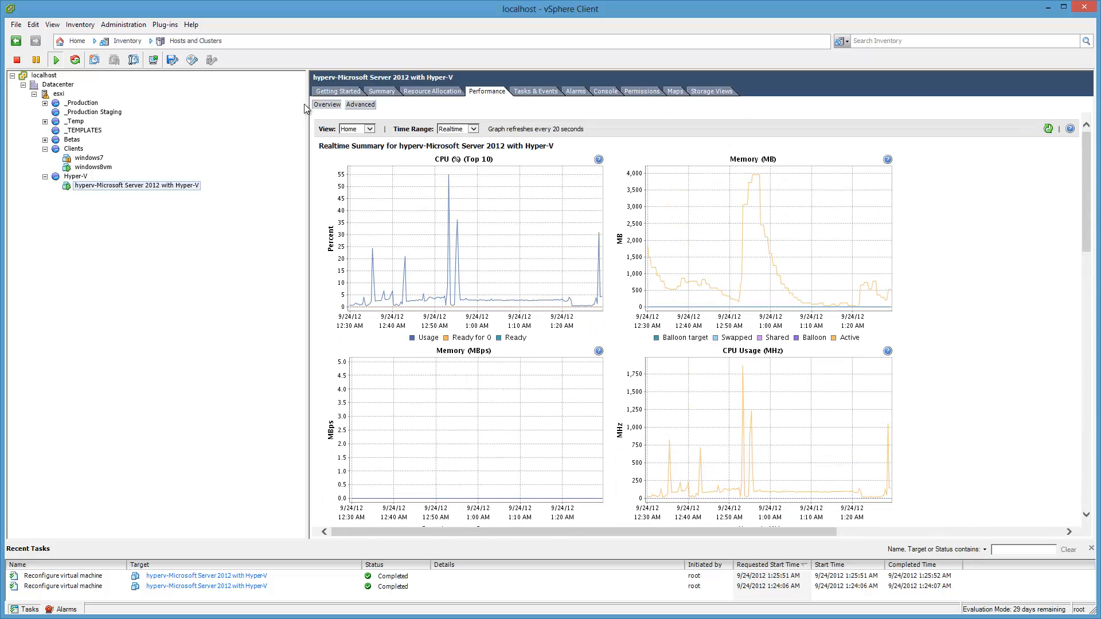
- Examine the Realtime performance charts of the esxi host, including CPU, memory, disk and network
click(58, 93)
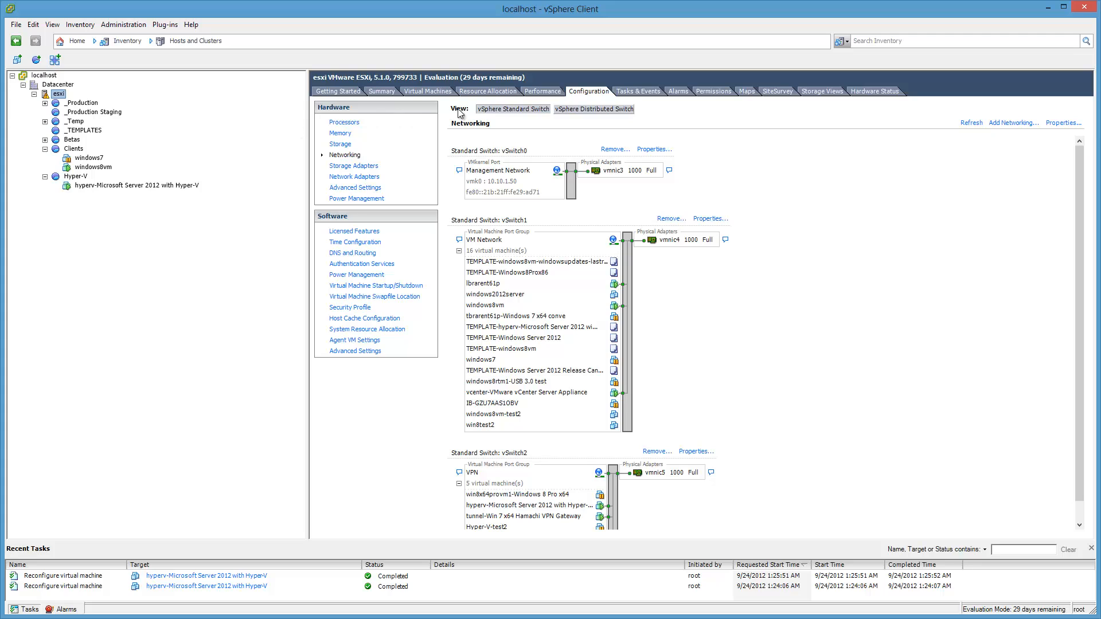
click(549, 91)
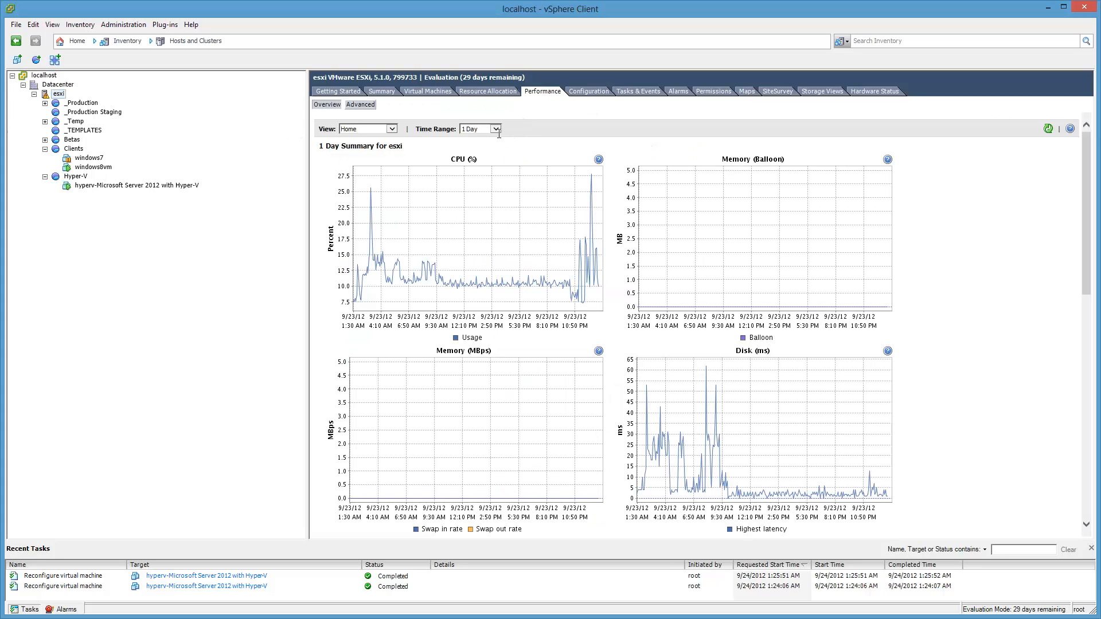
click(496, 130)
click(477, 119)
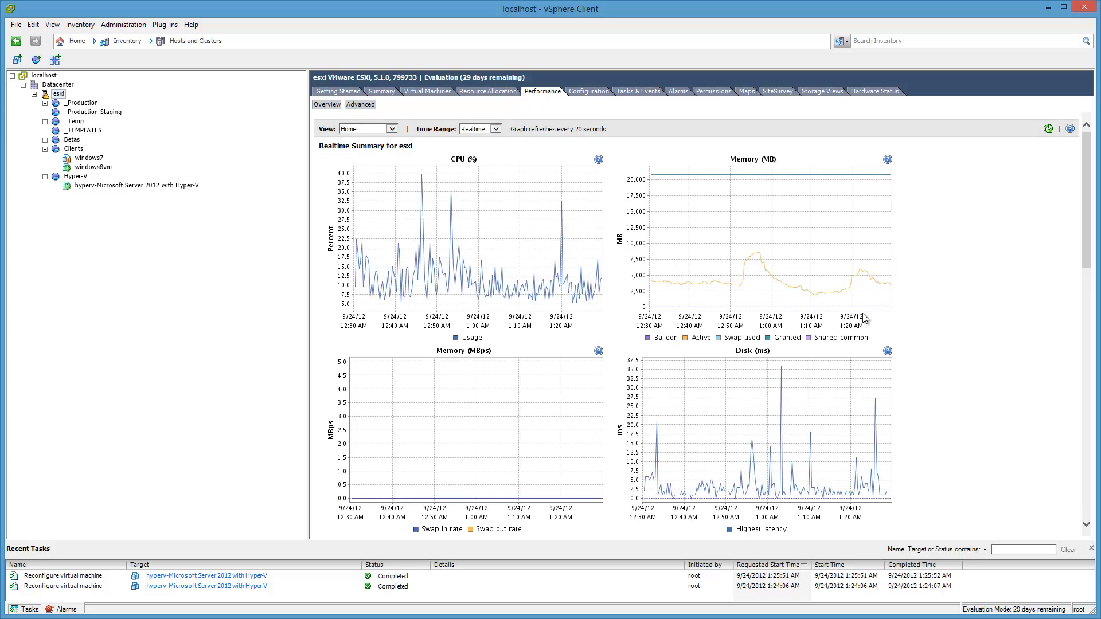
scroll(1091, 511, down, 5)
click(1089, 509)
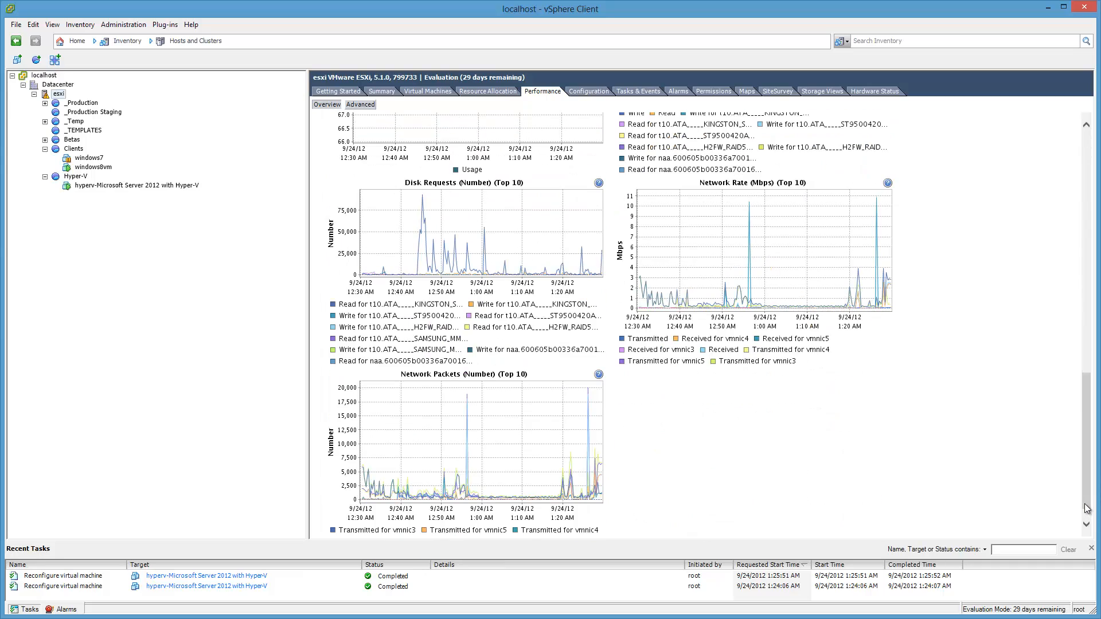
drag(1087, 500, 1081, 210)
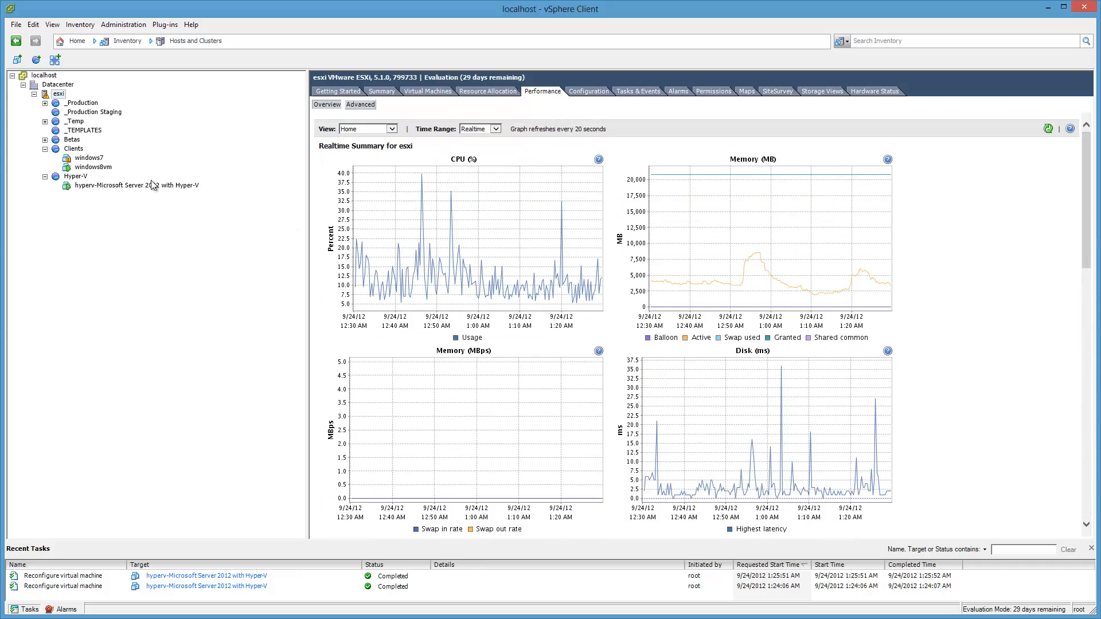
- Review the summary of the hyperv-Microsoft Server 2012 with Hyper-V virtual machine for its general details and resource consumption
click(92, 167)
click(58, 94)
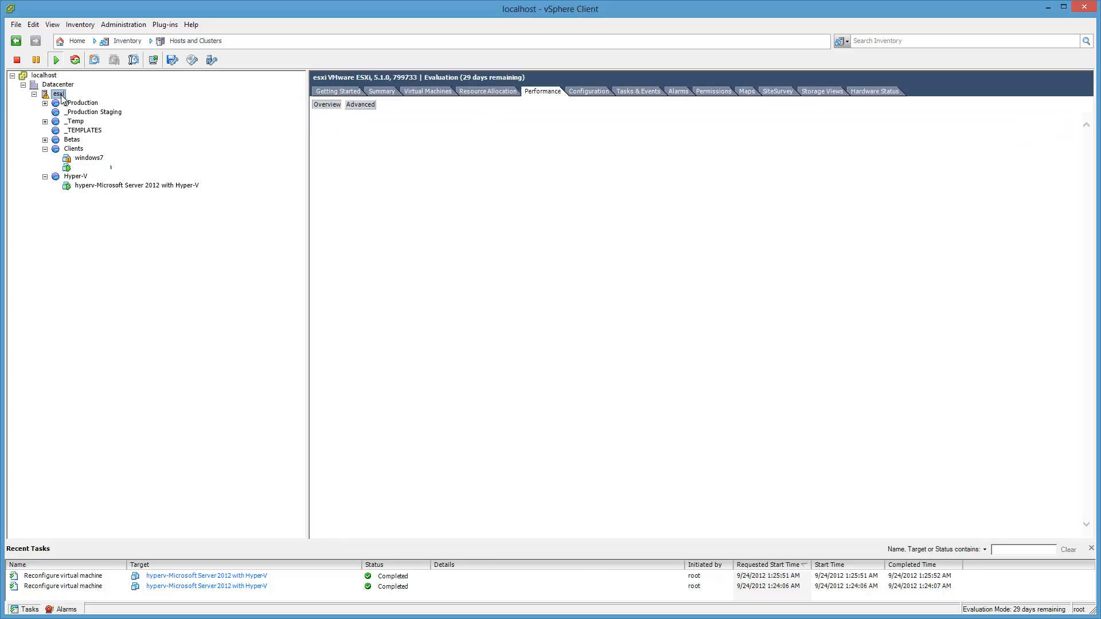
click(89, 186)
click(381, 91)
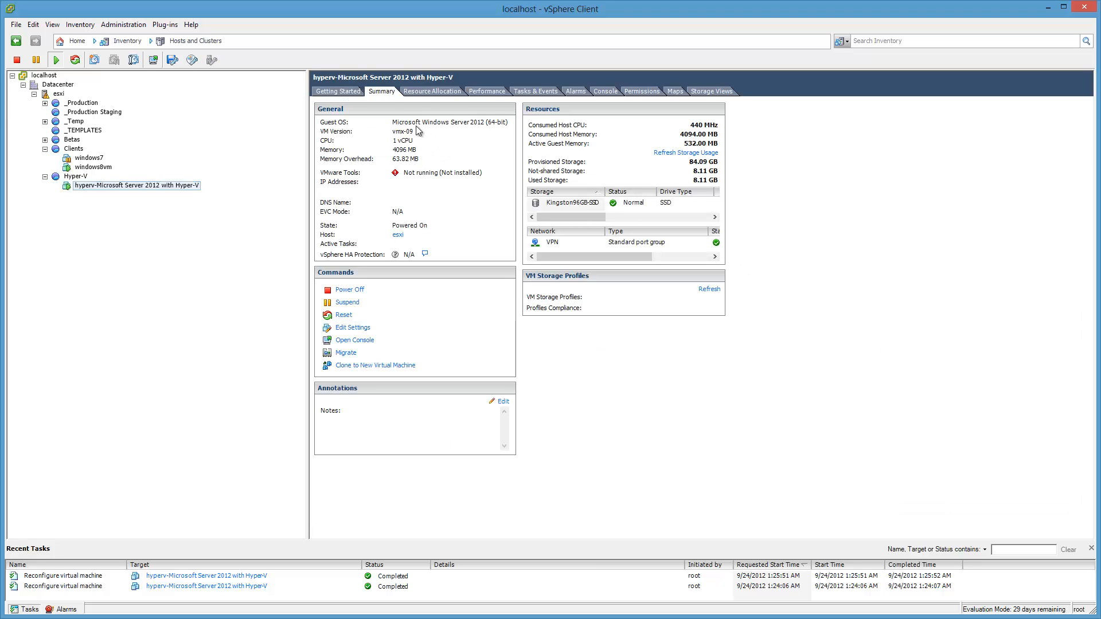
- Return to the console of the windows8vm virtual machine
click(102, 167)
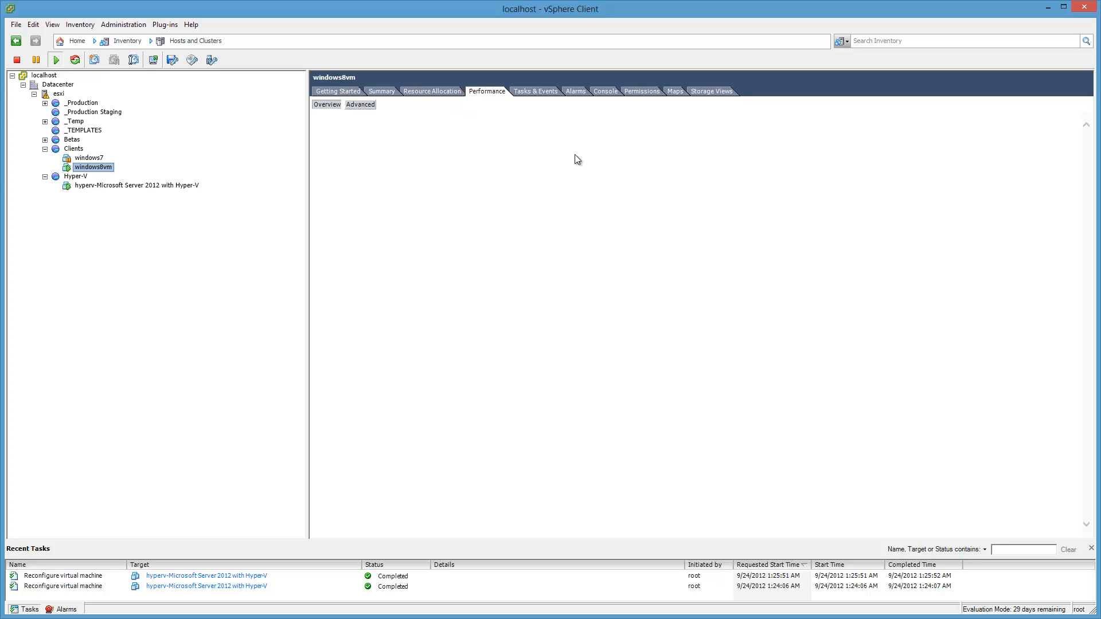
click(606, 92)
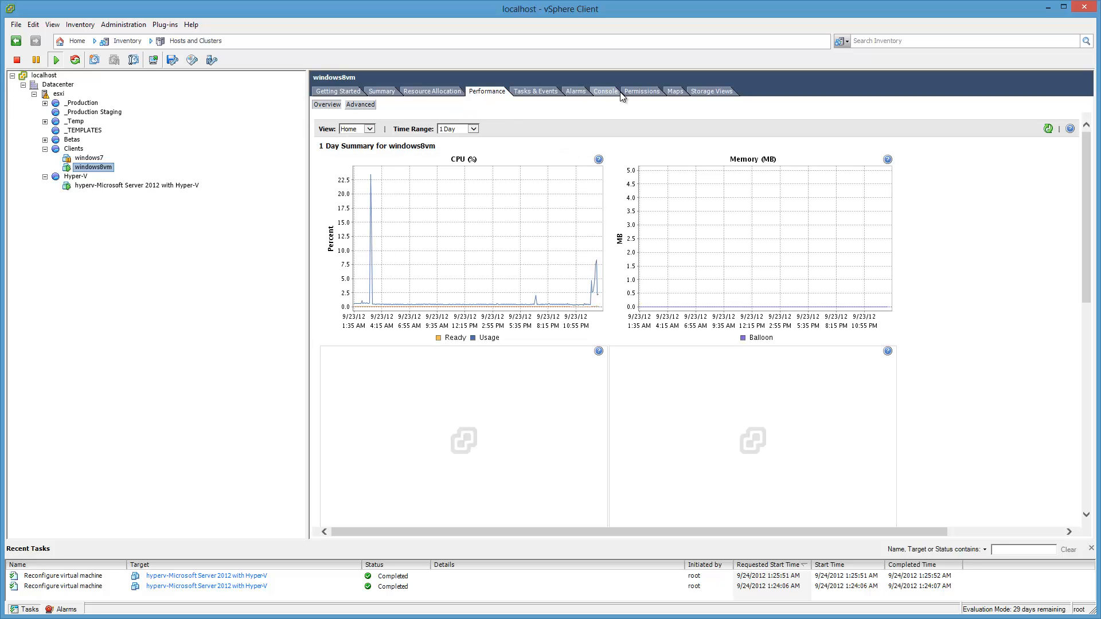